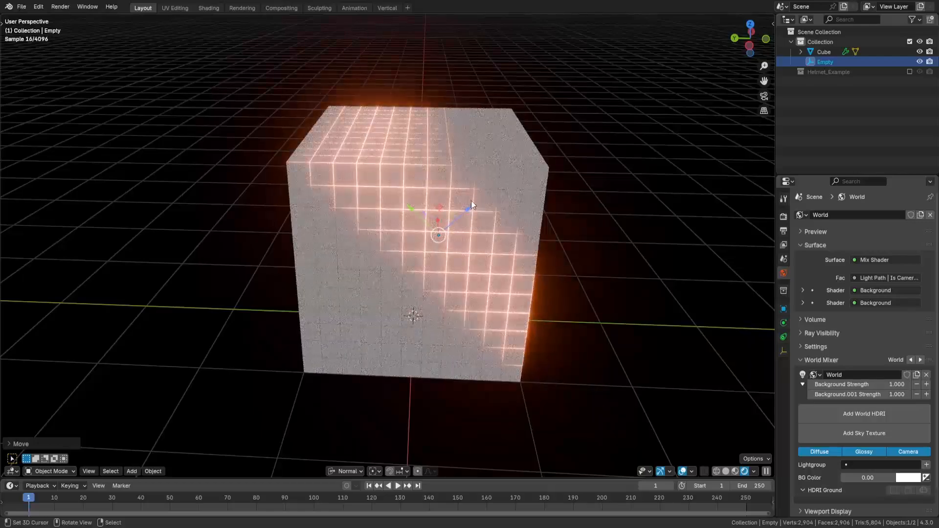
Step: Start a new file without saving the changes to Test.blend
{"action": "left_click_drag", "start_coordinate": [467, 208], "coordinate": [425, 242]}
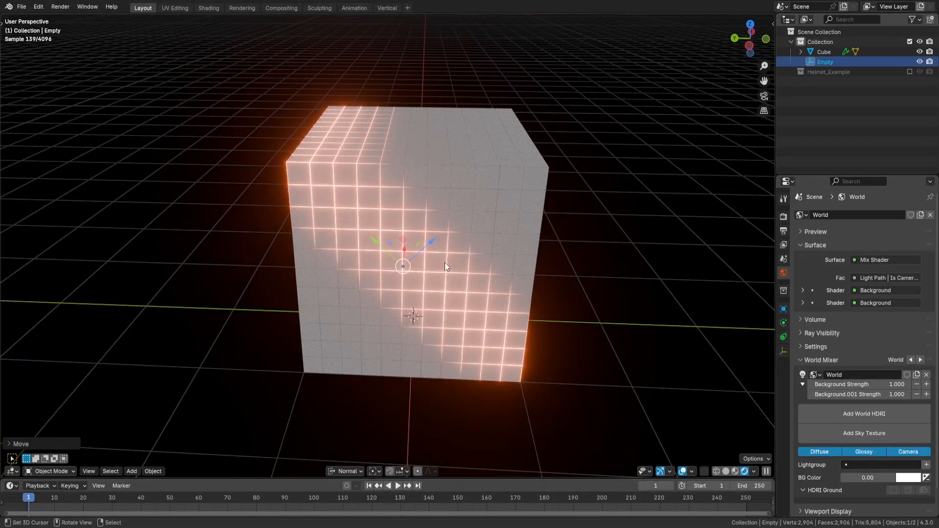
{"action": "key", "text": "ctrl"}
{"action": "key", "text": "ctrl+n"}
{"action": "left_click", "coordinate": [476, 275]}
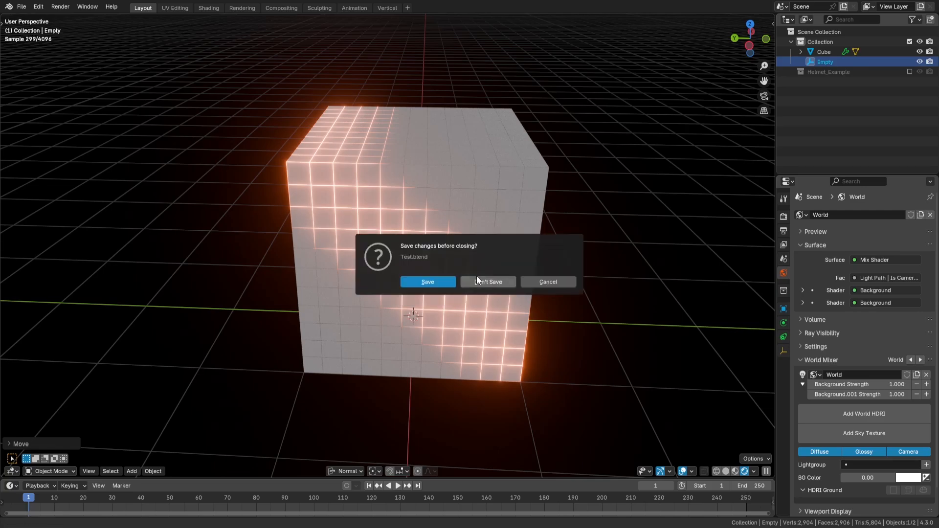
{"action": "left_click", "coordinate": [482, 281]}
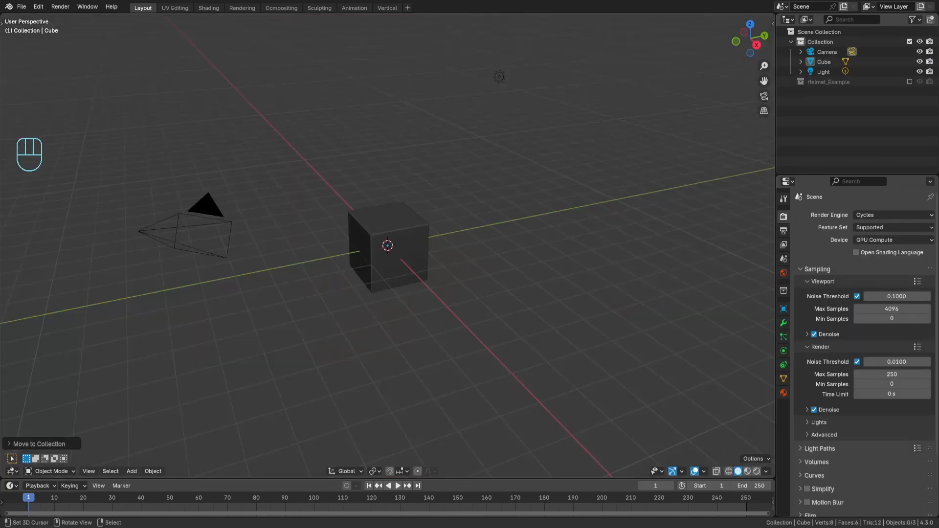
Step: Delete the default camera and light, leaving only the cube
{"action": "right_click", "coordinate": [205, 215]}
{"action": "left_click", "coordinate": [497, 74], "text": "shift"}
{"action": "key", "text": "x"}
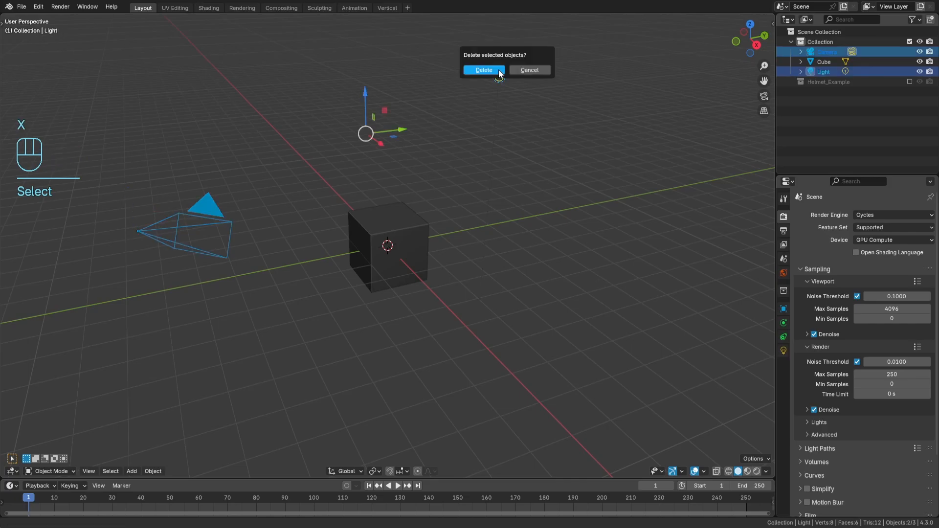
{"action": "left_click", "coordinate": [493, 72]}
{"action": "middle_click_drag", "start_coordinate": [472, 183], "coordinate": [438, 203], "text": "ctrl"}
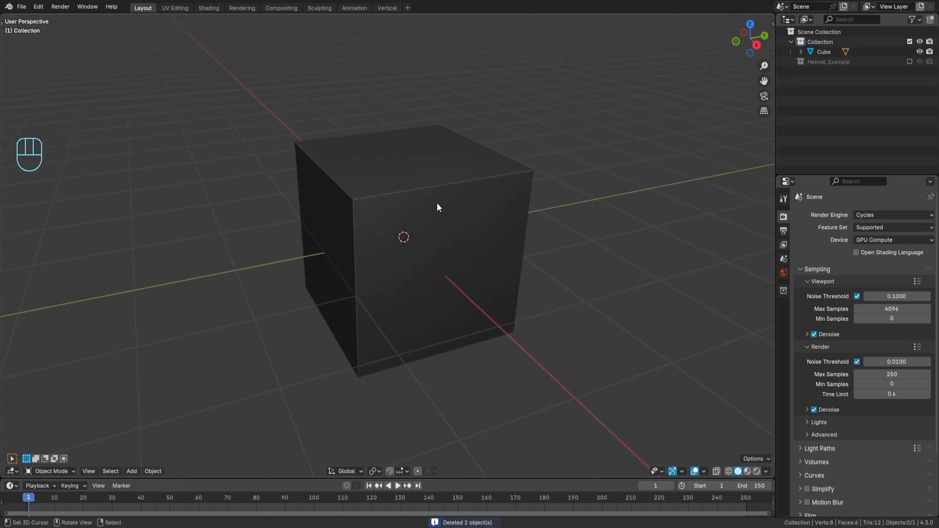
Step: Move the cube up 1 m along the Z axis
{"action": "middle_click_drag", "start_coordinate": [438, 206], "coordinate": [455, 303], "text": "ctrl"}
{"action": "left_click", "coordinate": [436, 226]}
{"action": "type", "text": "gz1"}
{"action": "key", "text": "Return"}
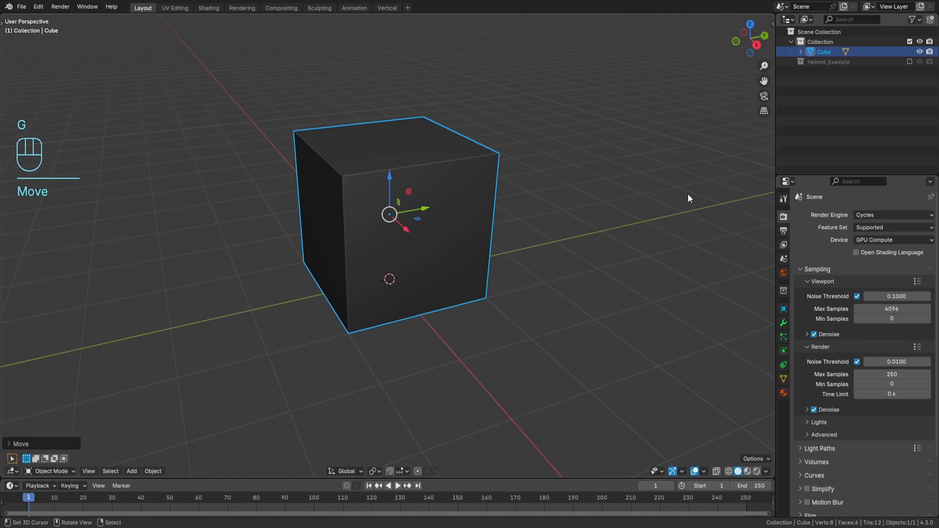
Step: Subdivide all faces of the cube with 10 cuts, deselect everything and return to Object Mode
{"action": "key", "text": "Tab"}
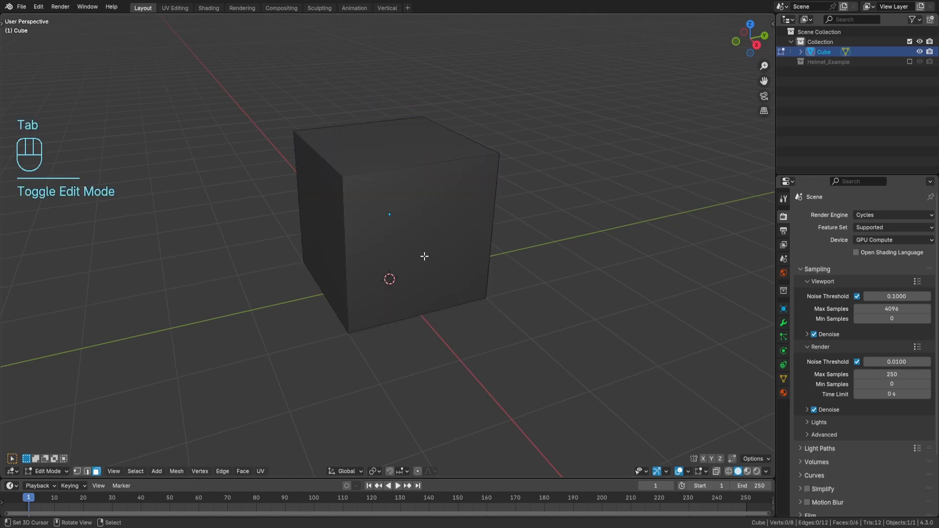
{"action": "key", "text": "a"}
{"action": "key", "text": "q"}
{"action": "left_click", "coordinate": [426, 257]}
{"action": "left_click", "coordinate": [39, 440]}
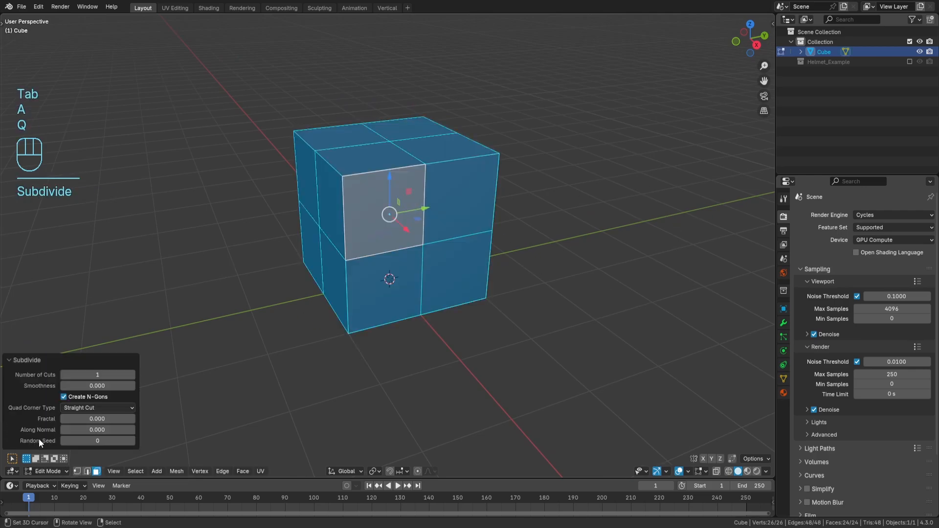
{"action": "left_click", "coordinate": [97, 375]}
{"action": "type", "text": "10"}
{"action": "key", "text": "Return"}
{"action": "left_click", "coordinate": [54, 359]}
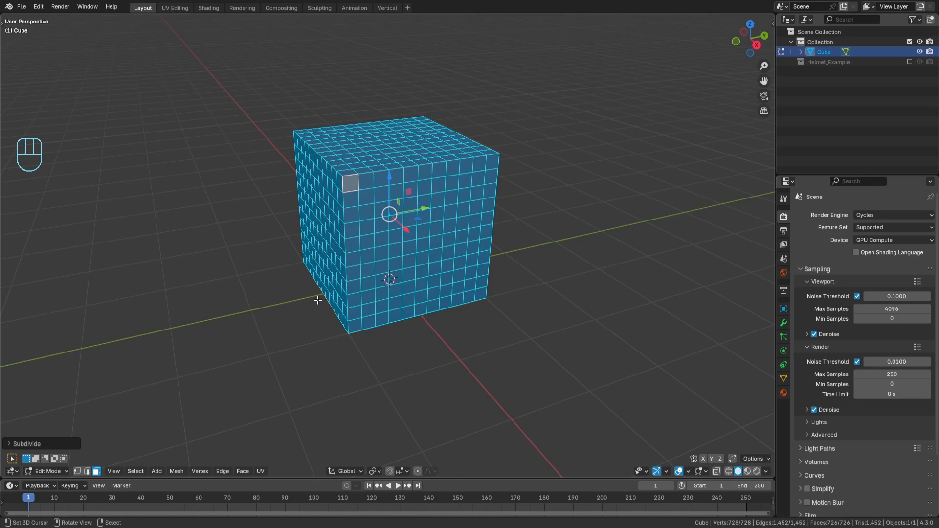
{"action": "key", "text": "a"}
{"action": "key", "text": "a"}
{"action": "key", "text": "Tab"}
{"action": "key", "text": "Tab"}
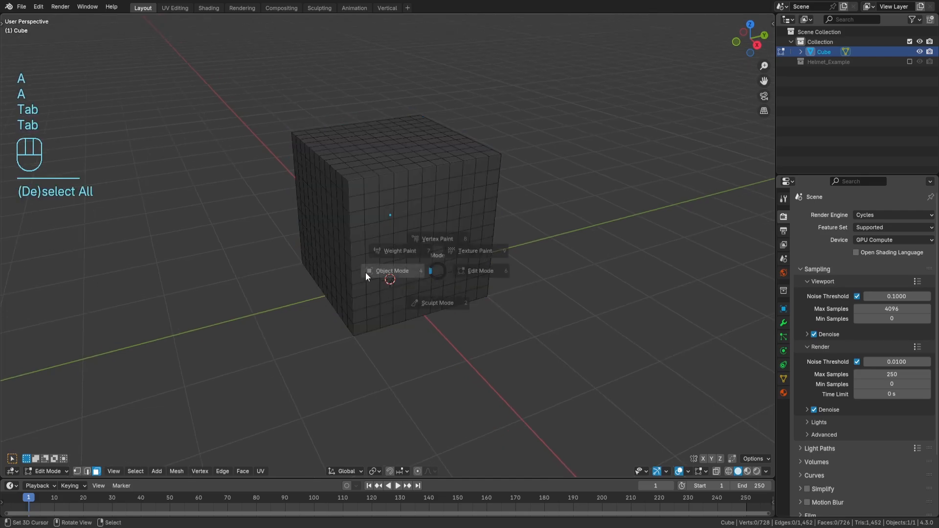
{"action": "left_click", "coordinate": [365, 272]}
Step: Add a single-arrow empty and move it about 2.54 m along the X axis, out beside the cube
{"action": "key", "text": "shift+a"}
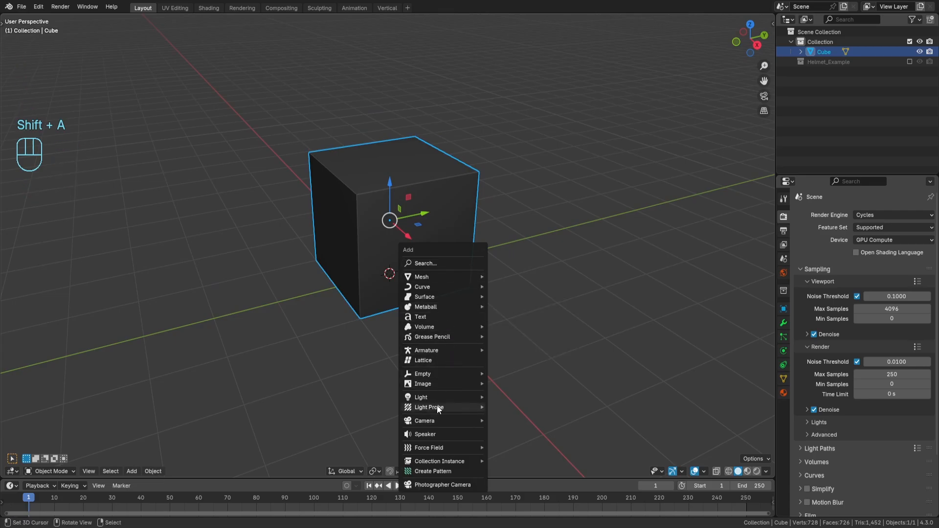
{"action": "mouse_move", "coordinate": [434, 373]}
{"action": "left_click", "coordinate": [555, 395]}
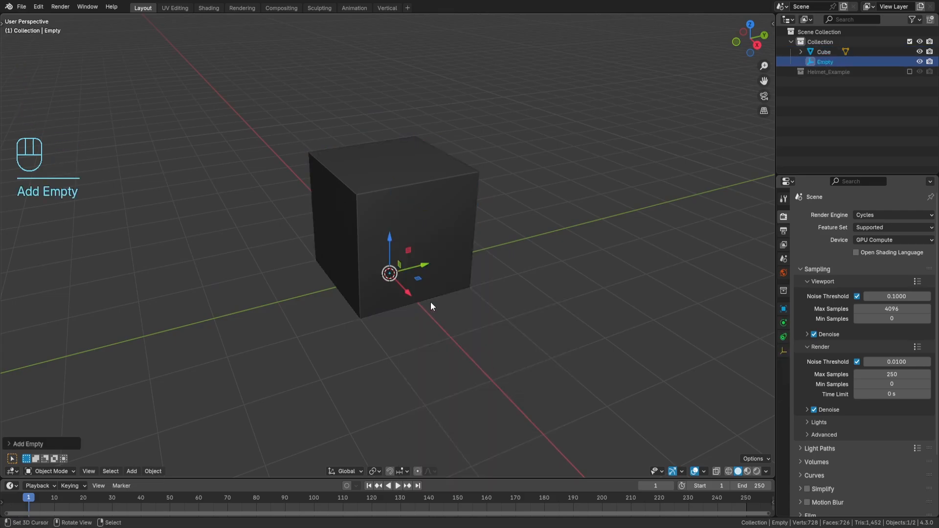
{"action": "middle_click_drag", "start_coordinate": [430, 306], "coordinate": [409, 297], "text": "shift"}
{"action": "left_click_drag", "start_coordinate": [351, 273], "coordinate": [430, 356]}
{"action": "middle_click_drag", "start_coordinate": [445, 300], "coordinate": [494, 286]}
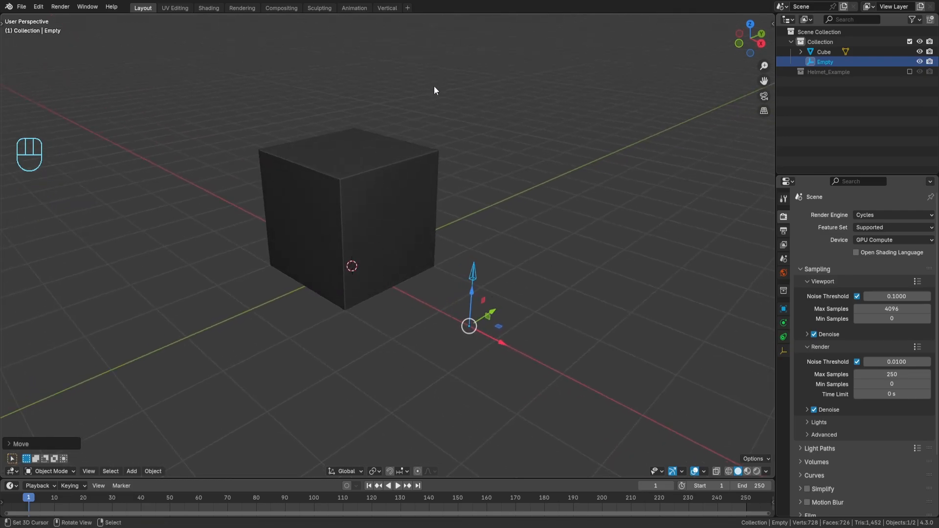
Step: Switch to the Shading workspace with rendered viewport shading and select the cube to show its material
{"action": "left_click", "coordinate": [209, 8]}
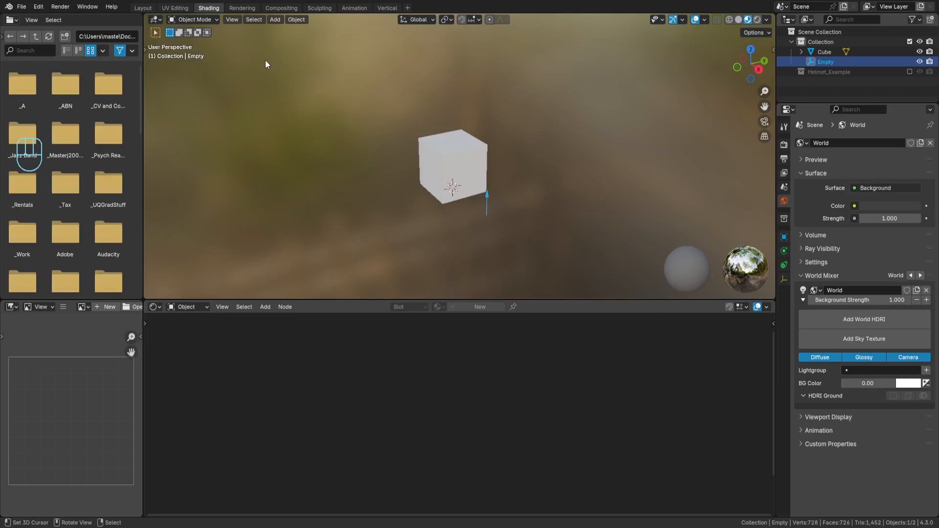
{"action": "left_click", "coordinate": [757, 19]}
{"action": "scroll", "coordinate": [505, 176], "scroll_direction": "up", "scroll_amount": 4}
{"action": "left_click", "coordinate": [502, 218], "text": "shift"}
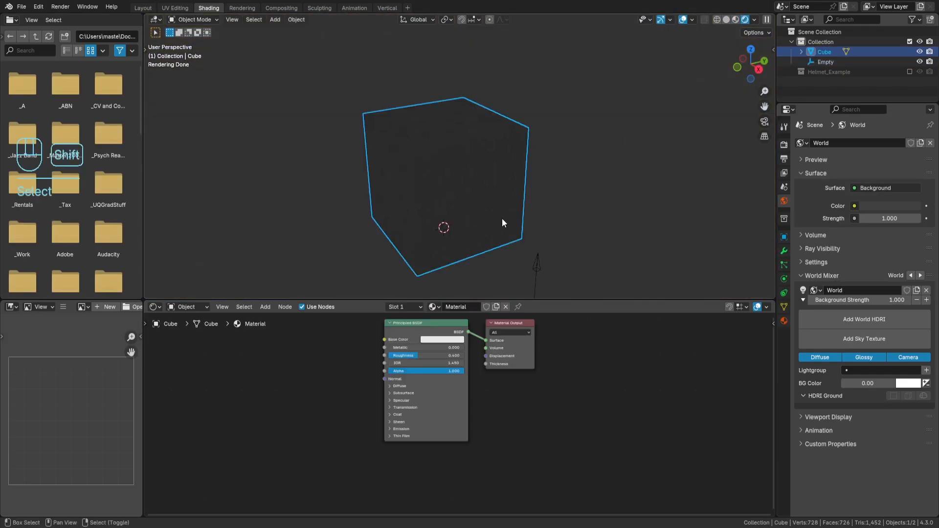
{"action": "middle_click_drag", "start_coordinate": [502, 223], "coordinate": [516, 184], "text": "shift"}
Step: Delete the Principled BSDF node and add a Texture Coordinate node to the cube's material
{"action": "left_click", "coordinate": [427, 332]}
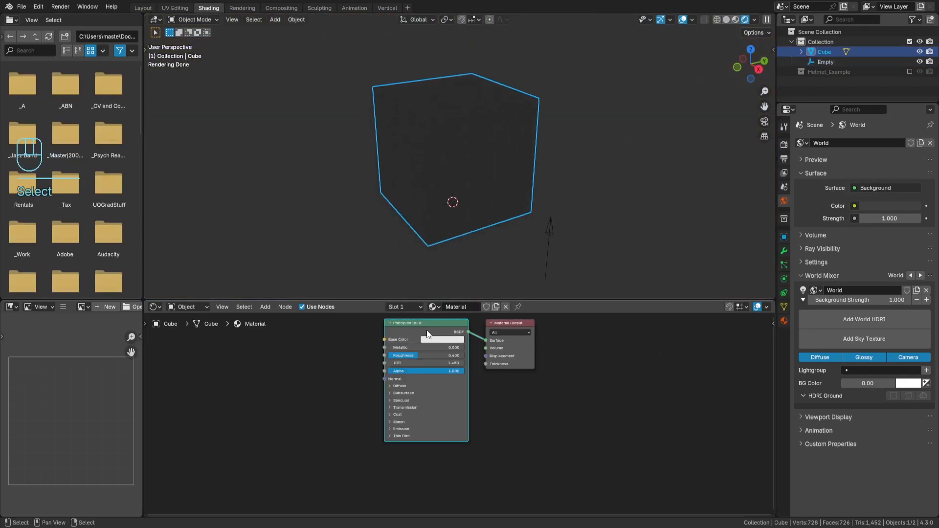
{"action": "key", "text": "x"}
{"action": "key", "text": "shift+a"}
{"action": "left_click", "coordinate": [427, 330]}
{"action": "type", "text": "t"}
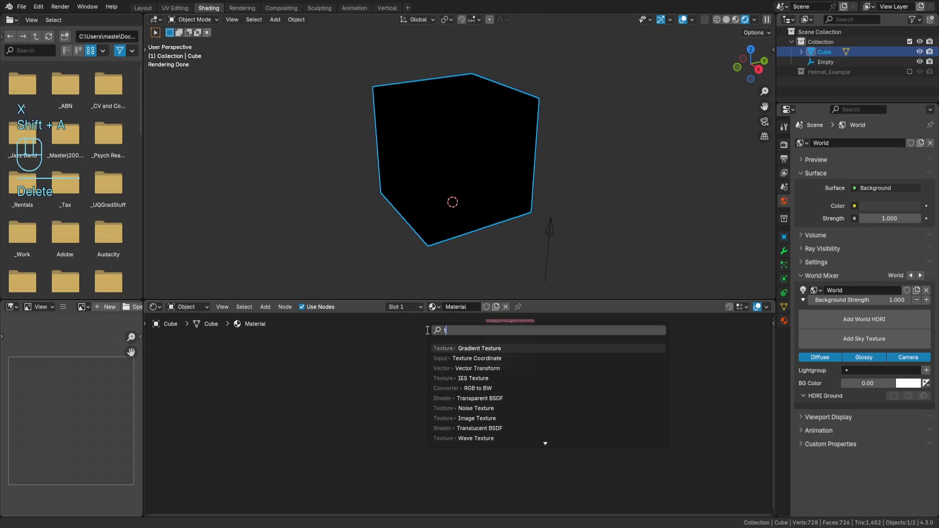
{"action": "type", "text": "exture coord"}
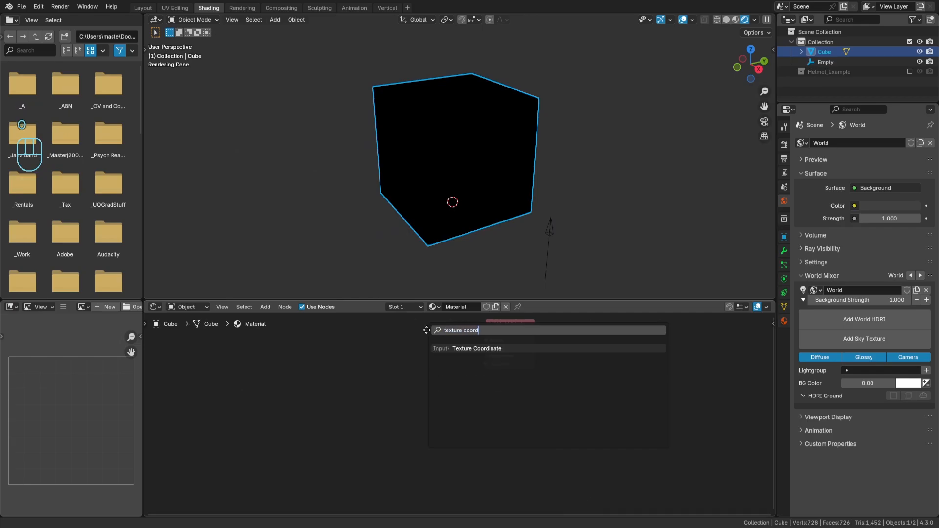
{"action": "key", "text": "Return"}
{"action": "left_click", "coordinate": [277, 328]}
Step: Add a Mapping node and feed its Vector input from the Texture Coordinate's Object output
{"action": "key", "text": "shift+a"}
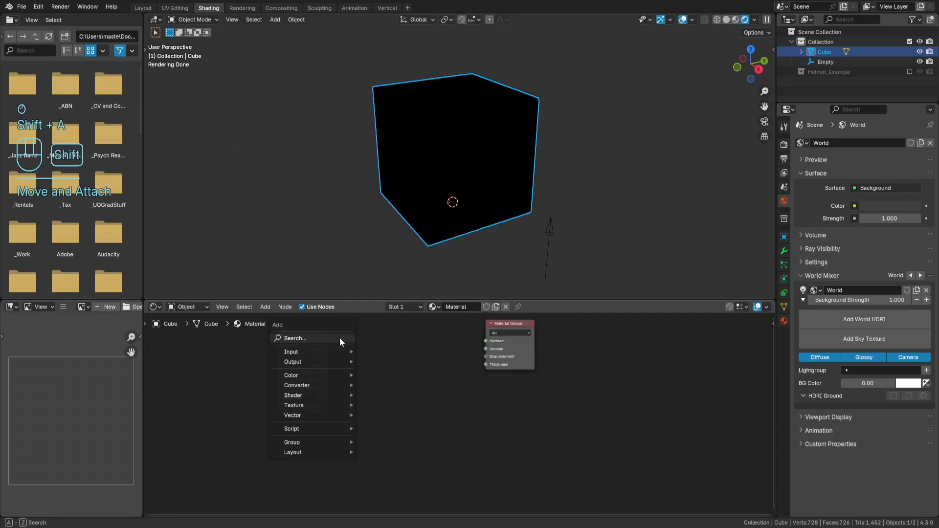
{"action": "type", "text": "mapping"}
{"action": "key", "text": "Return"}
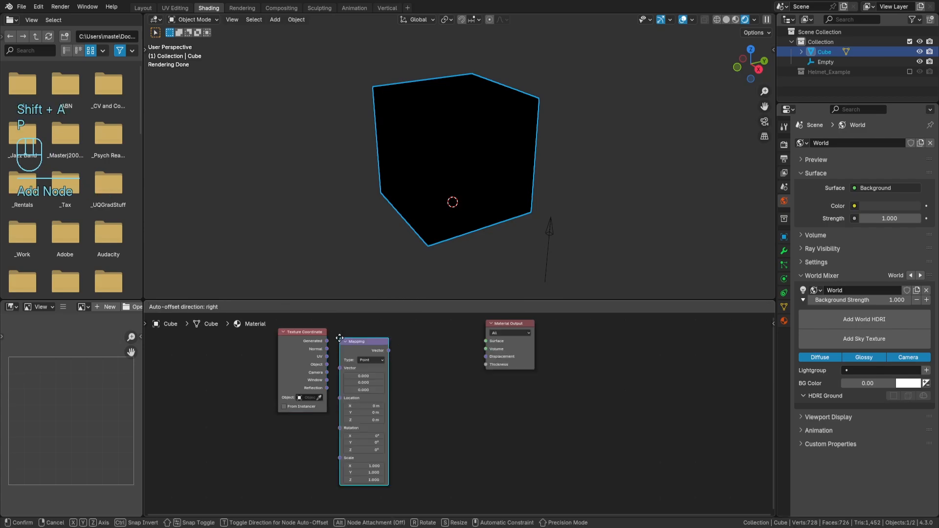
{"action": "left_click", "coordinate": [340, 338]}
{"action": "left_click_drag", "start_coordinate": [321, 346], "coordinate": [279, 372]}
{"action": "left_click_drag", "start_coordinate": [350, 357], "coordinate": [315, 354]}
Step: Add a Gradient Texture node and connect the Mapping node's Vector output to its Vector input
{"action": "key", "text": "shift+a"}
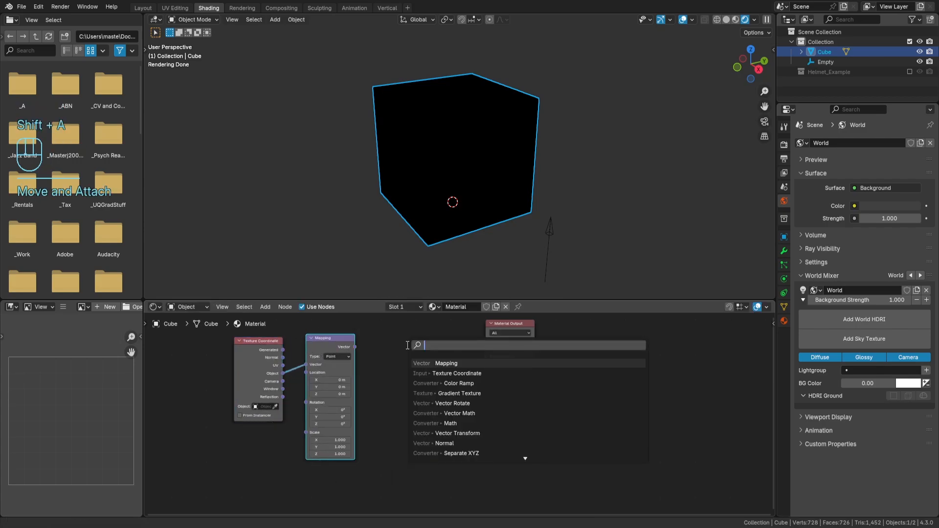
{"action": "type", "text": "grad"}
{"action": "key", "text": "Return"}
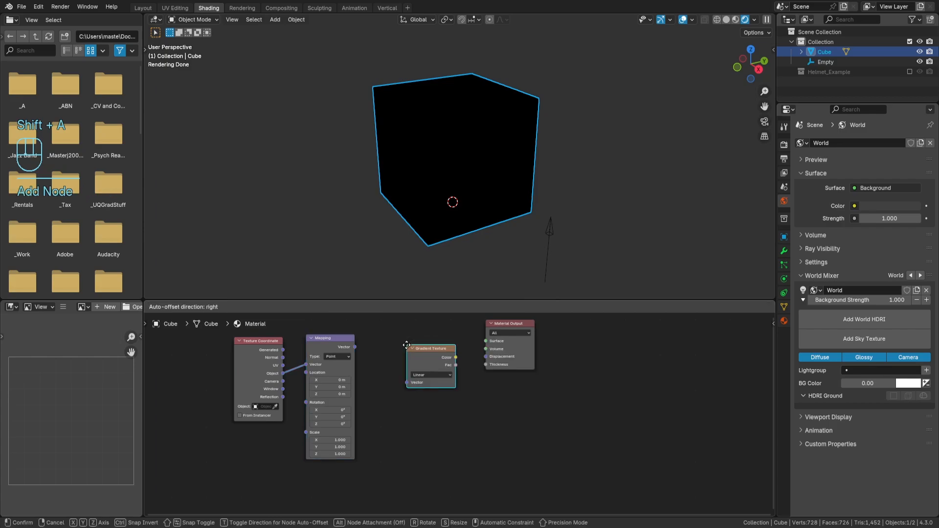
{"action": "left_click", "coordinate": [350, 353]}
{"action": "left_click_drag", "start_coordinate": [350, 352], "coordinate": [369, 378]}
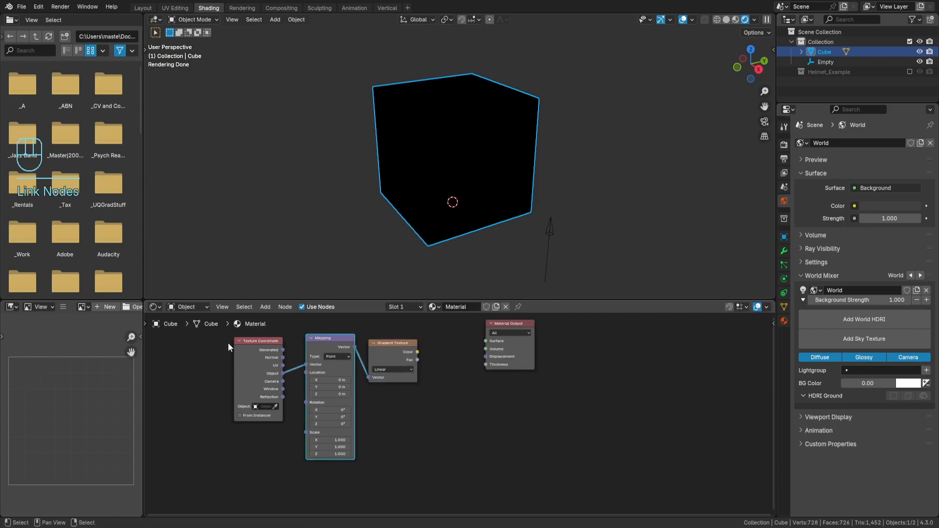
Step: Make room beside the three nodes, add a Color Ramp and feed its Fac from the Gradient Texture's Color
{"action": "left_click_drag", "start_coordinate": [205, 331], "coordinate": [387, 389]}
{"action": "left_click_drag", "start_coordinate": [376, 356], "coordinate": [296, 364]}
{"action": "key", "text": "shift+a"}
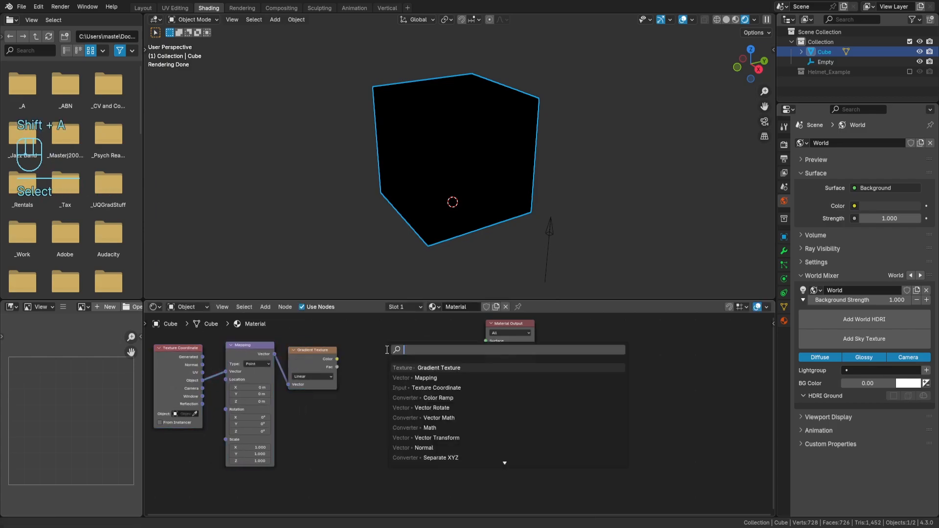
{"action": "type", "text": "colo"}
{"action": "key", "text": "Down"}
{"action": "key", "text": "Return"}
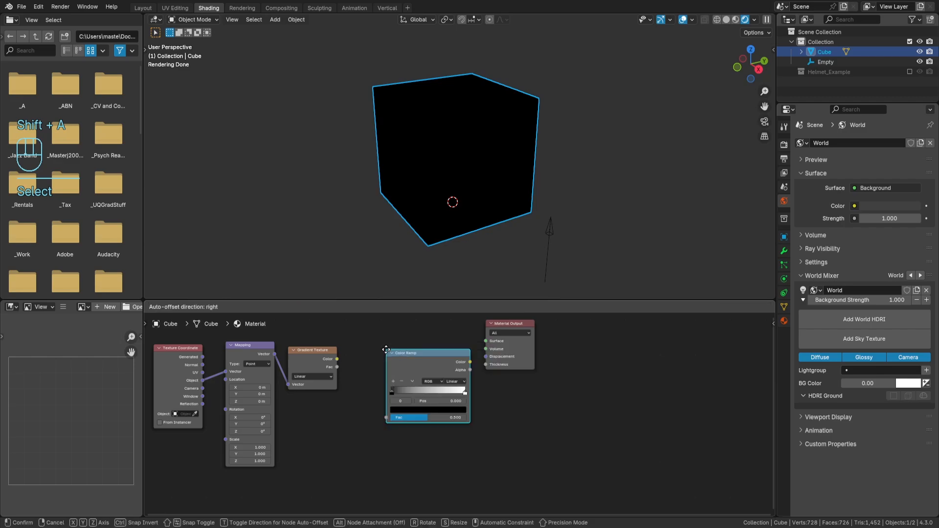
{"action": "left_click", "coordinate": [386, 350]}
{"action": "left_click_drag", "start_coordinate": [337, 359], "coordinate": [391, 419]}
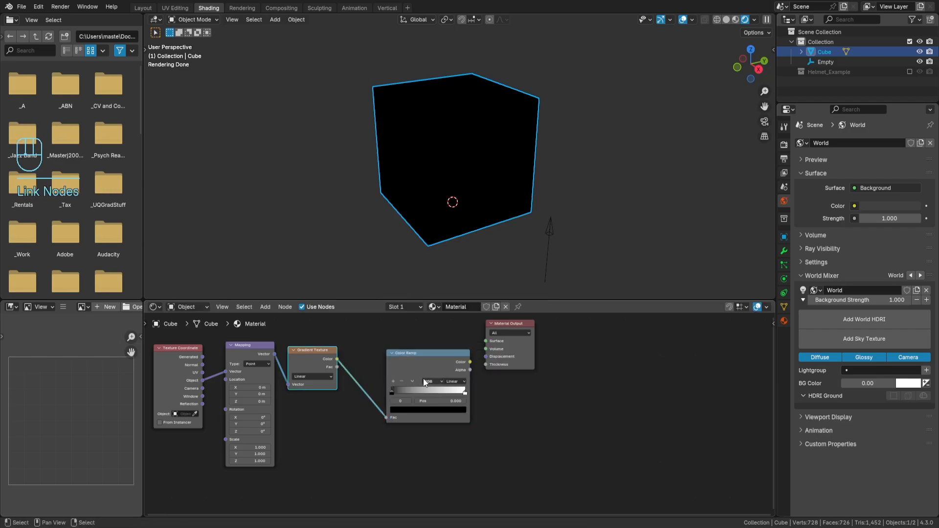
Step: Connect the Color Ramp's Color to the Material Output's Surface and place the ramp closer to the Gradient Texture
{"action": "left_click", "coordinate": [423, 366], "text": "ctrl+shift"}
{"action": "left_click_drag", "start_coordinate": [416, 380], "coordinate": [388, 373]}
{"action": "middle_click_drag", "start_coordinate": [602, 228], "coordinate": [545, 214]}
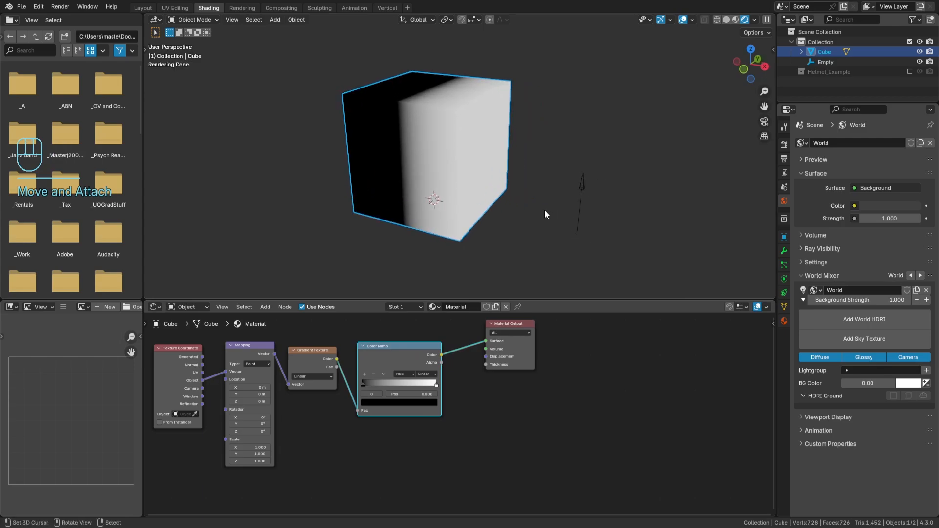
Step: Enable the Move gizmo for objects in the viewport and select the empty
{"action": "left_click", "coordinate": [670, 20]}
{"action": "left_click", "coordinate": [638, 127]}
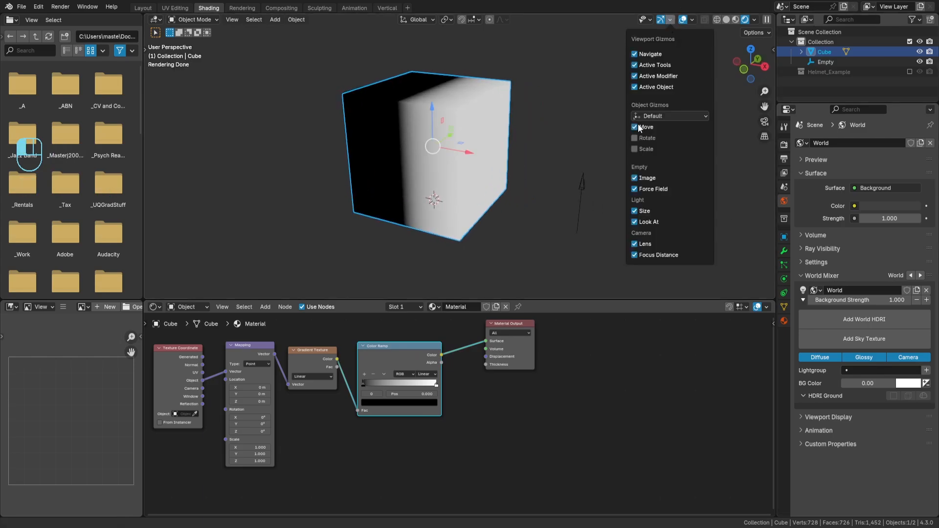
{"action": "left_click", "coordinate": [584, 191]}
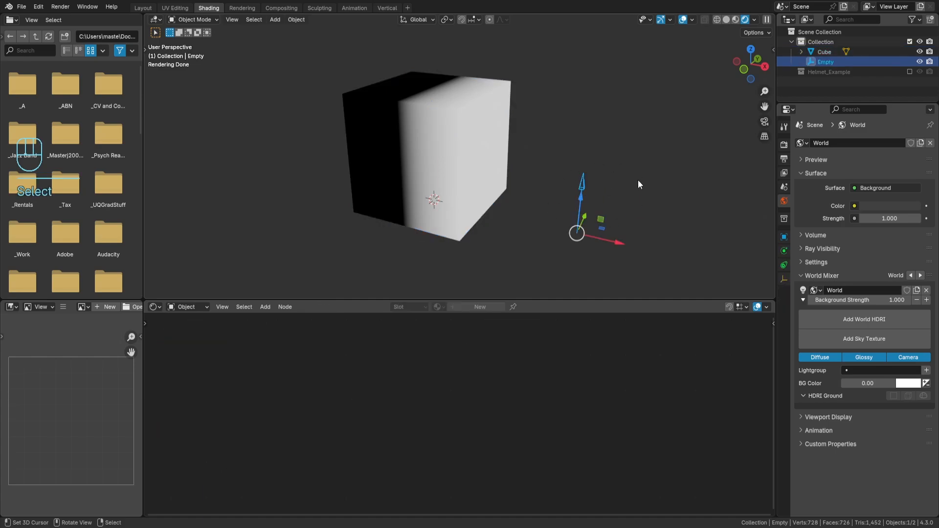
{"action": "left_click", "coordinate": [499, 157]}
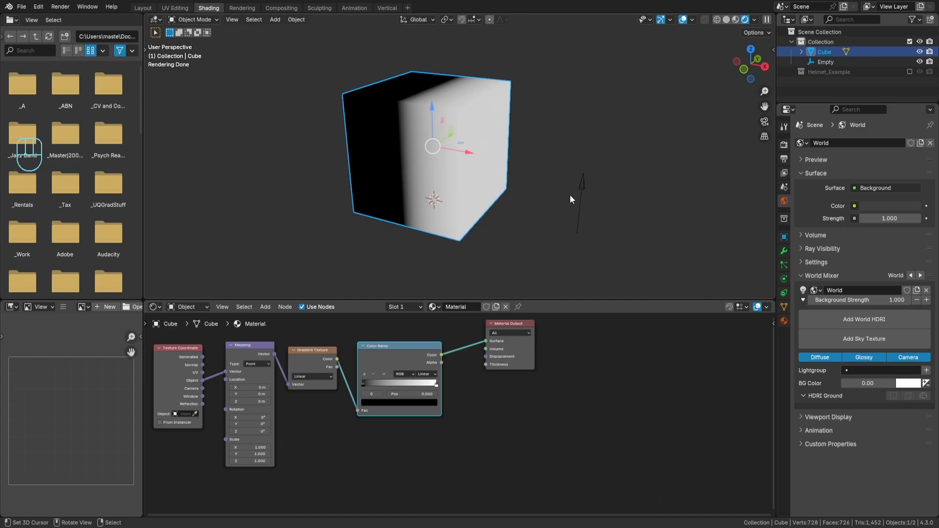
{"action": "left_click", "coordinate": [582, 188]}
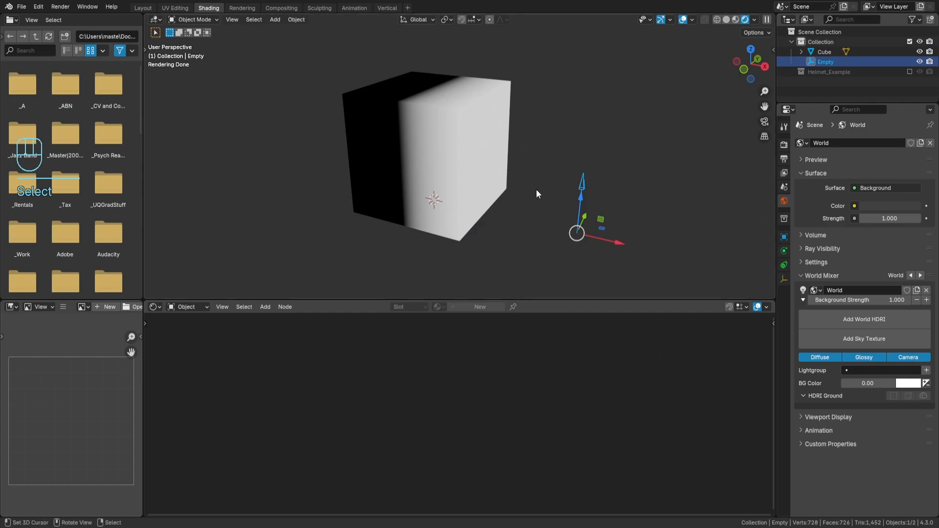
{"action": "middle_click_drag", "start_coordinate": [606, 168], "coordinate": [594, 163]}
{"action": "left_click", "coordinate": [448, 169]}
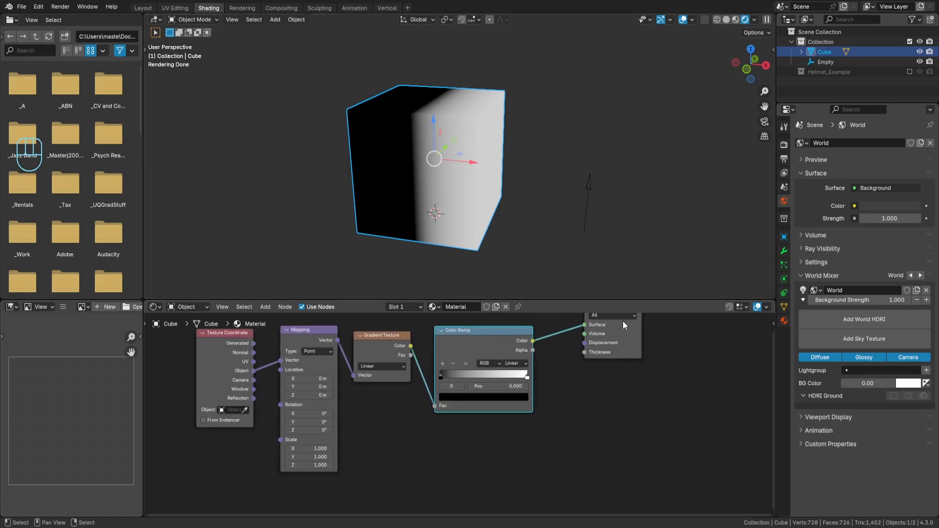
Step: Copy the empty's Y rotation as a new driver and reselect the cube
{"action": "left_click", "coordinate": [585, 192]}
{"action": "key", "text": "n"}
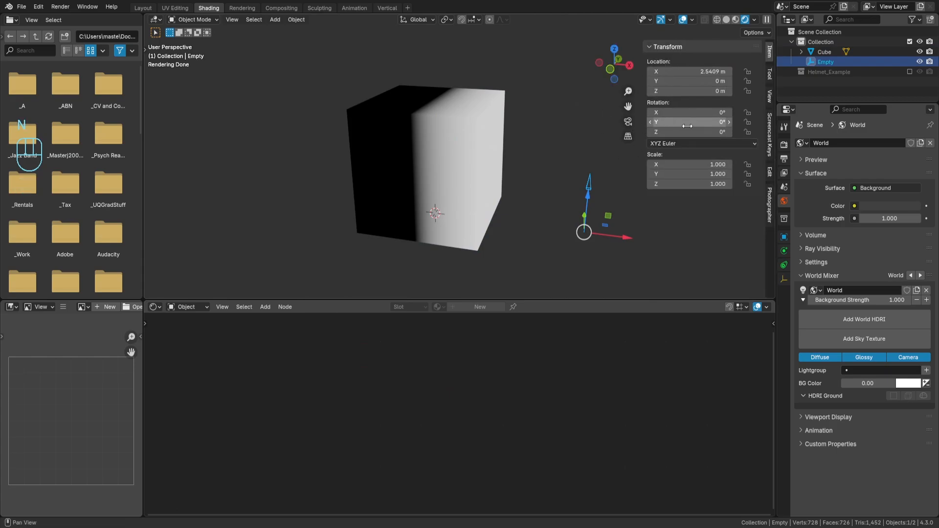
{"action": "right_click", "coordinate": [688, 123]}
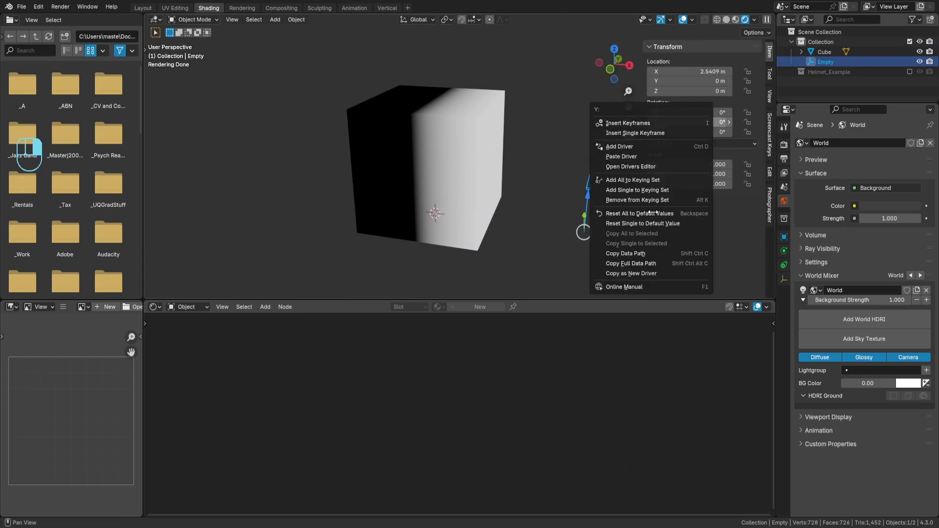
{"action": "left_click", "coordinate": [636, 274]}
{"action": "left_click", "coordinate": [449, 174]}
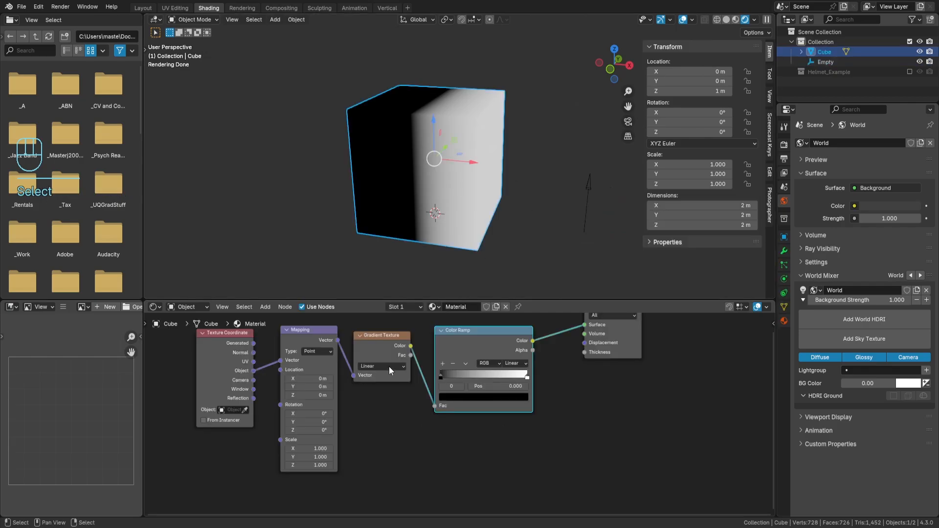
Step: Paste the copied driver onto the Mapping node's Y rotation and change its type to Scripted Expression
{"action": "middle_click_drag", "start_coordinate": [389, 366], "coordinate": [471, 369]}
{"action": "scroll", "coordinate": [494, 371], "scroll_direction": "up", "scroll_amount": 2}
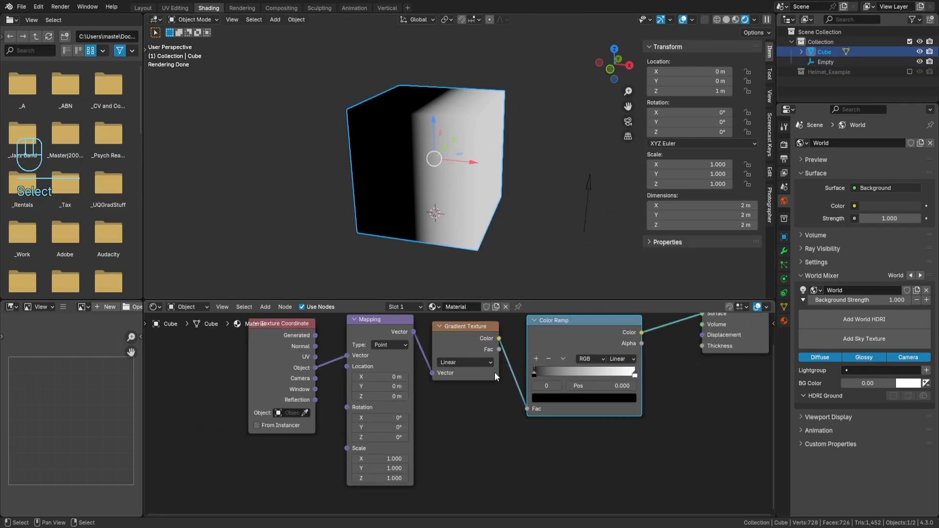
{"action": "right_click", "coordinate": [378, 428]}
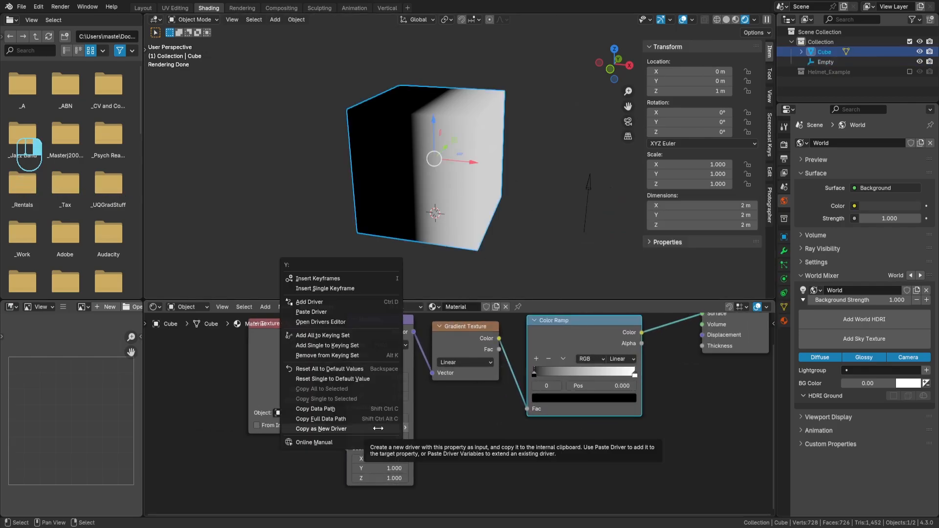
{"action": "left_click", "coordinate": [334, 313]}
{"action": "right_click", "coordinate": [378, 427]}
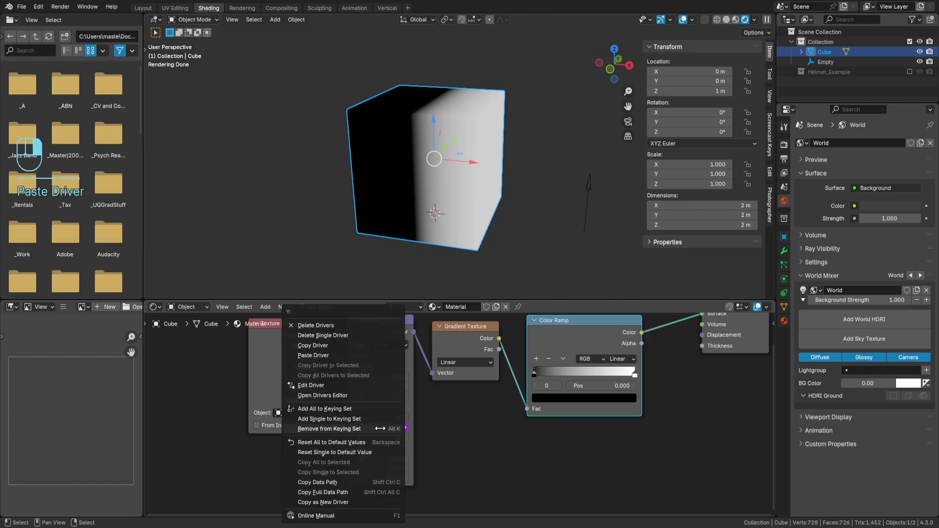
{"action": "left_click", "coordinate": [322, 386]}
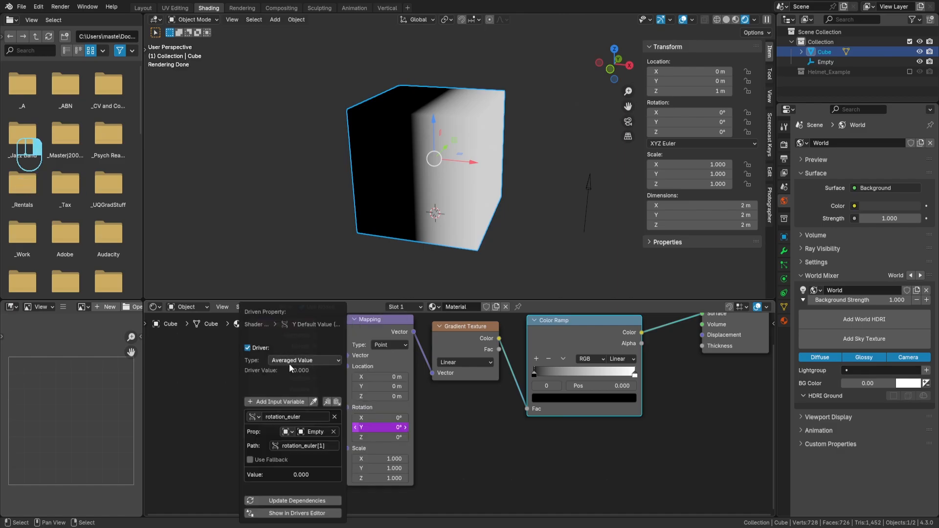
{"action": "left_click", "coordinate": [307, 362]}
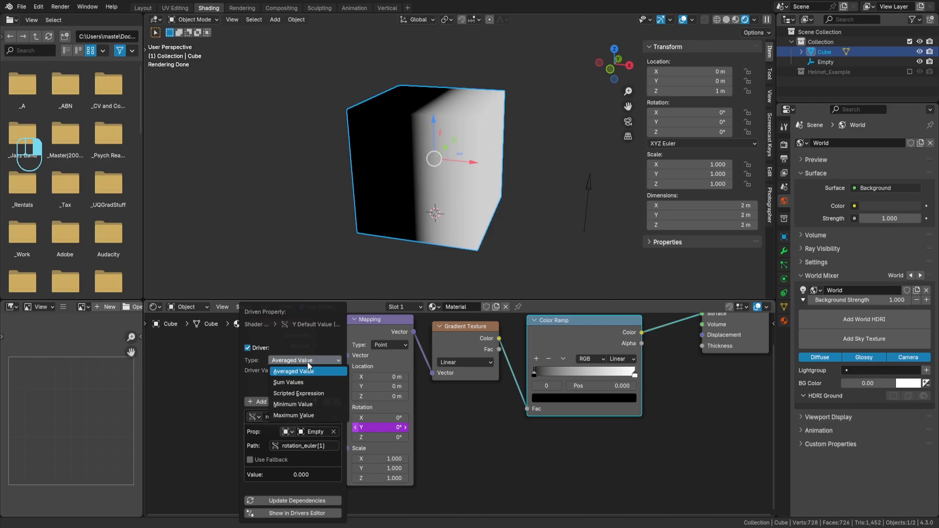
{"action": "left_click", "coordinate": [321, 393]}
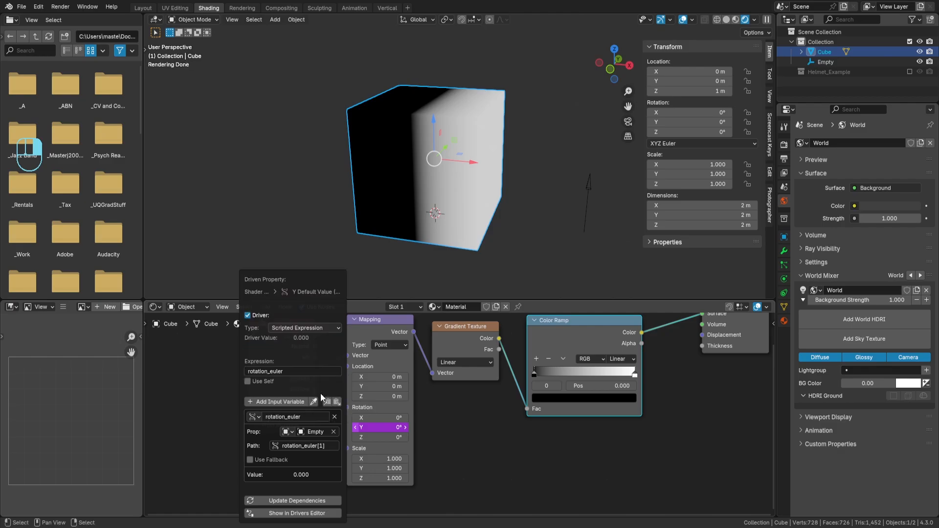
Step: Select the empty, try rotating it around the global Y axis to test the gradient's response, and cancel the rotation
{"action": "left_click", "coordinate": [527, 205]}
{"action": "middle_click_drag", "start_coordinate": [577, 221], "coordinate": [591, 204], "text": "shift"}
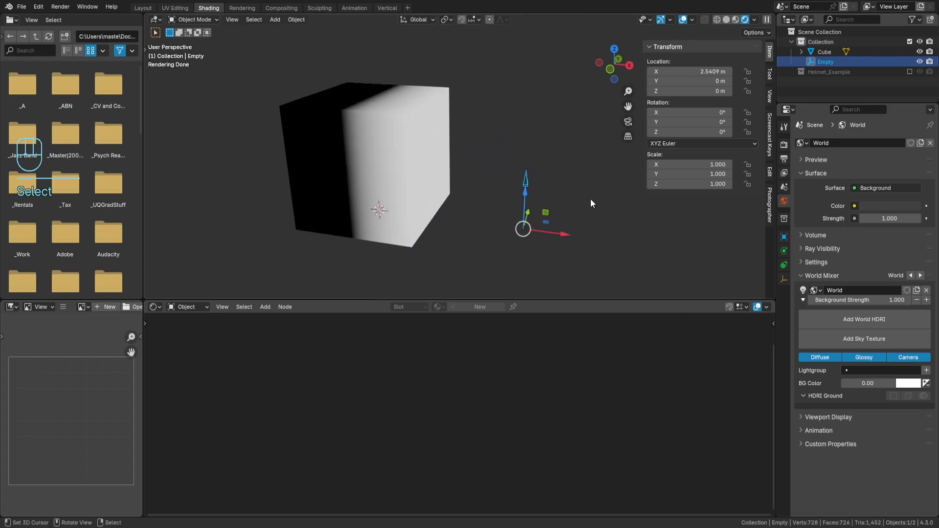
{"action": "key", "text": "r"}
{"action": "key", "text": "y"}
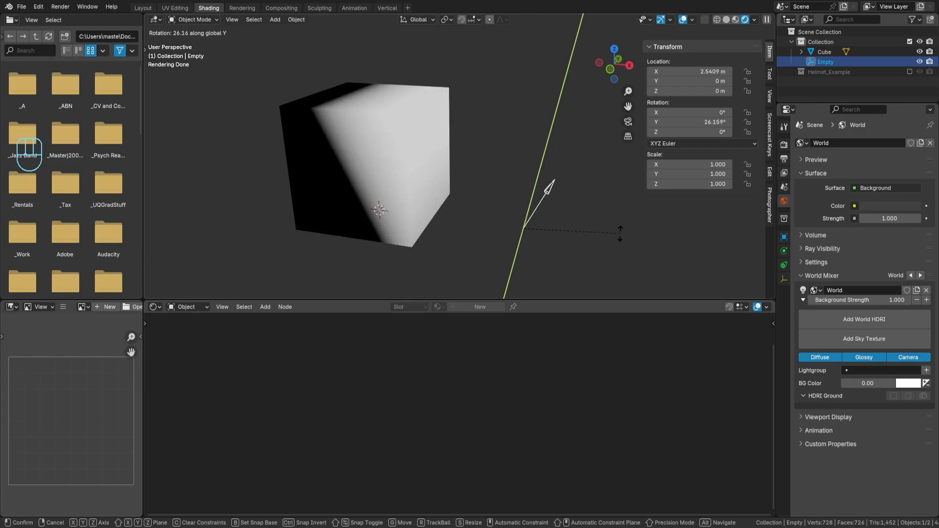
{"action": "key", "text": "Escape"}
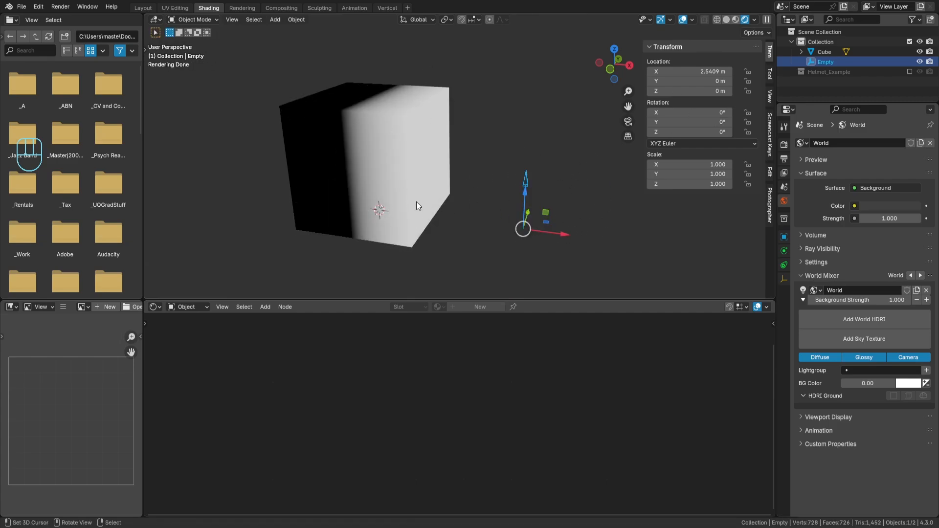
Step: Reselect the cube and set the Mapping node's Y rotation driver expression to -rotation_euler
{"action": "left_click", "coordinate": [398, 168]}
{"action": "right_click", "coordinate": [387, 426]}
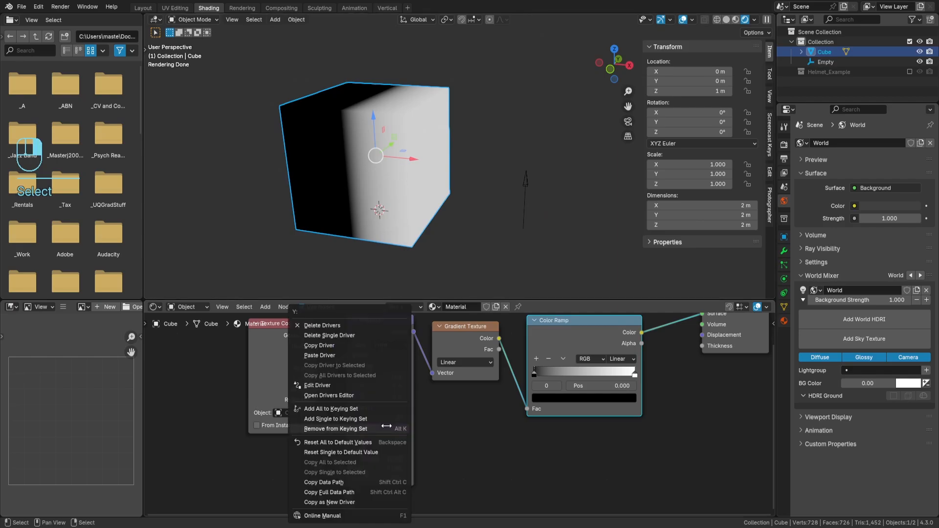
{"action": "left_click", "coordinate": [342, 385]}
{"action": "left_click", "coordinate": [316, 369]}
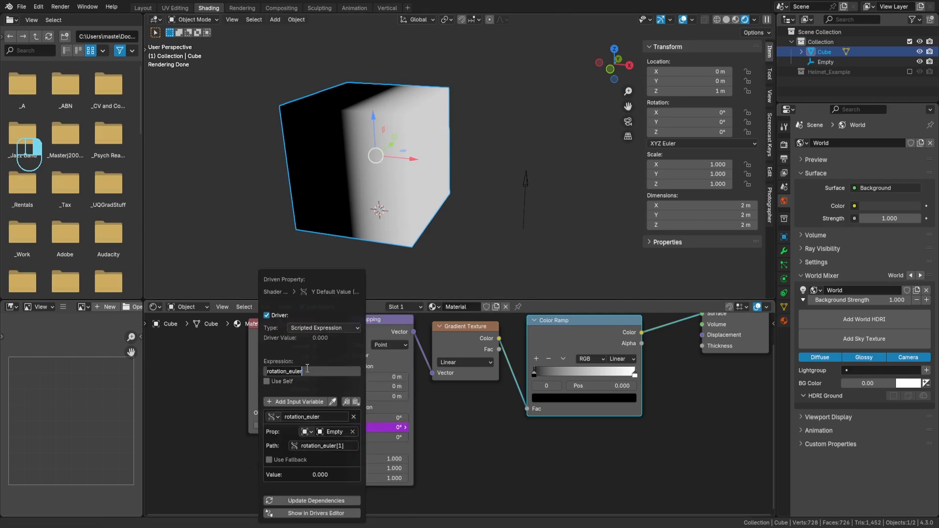
{"action": "left_click", "coordinate": [277, 371]}
{"action": "key", "text": "Return"}
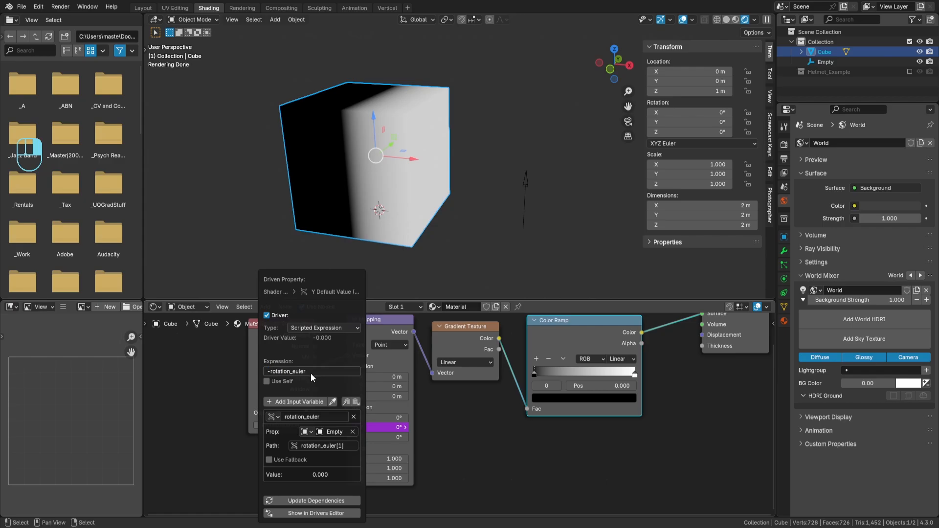
Step: Test the negated driver by rotating the empty around the global Y axis, and cancel the rotation
{"action": "left_click", "coordinate": [524, 212]}
{"action": "key", "text": "r"}
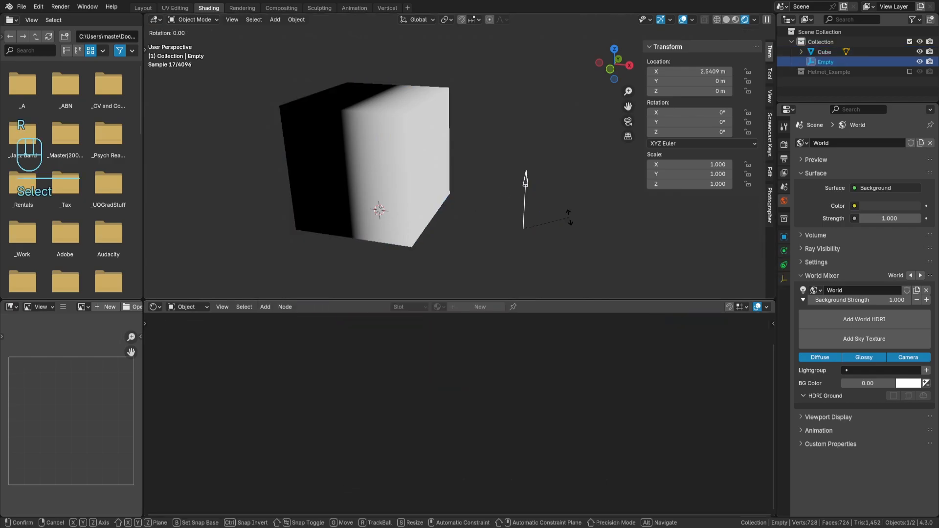
{"action": "key", "text": "y"}
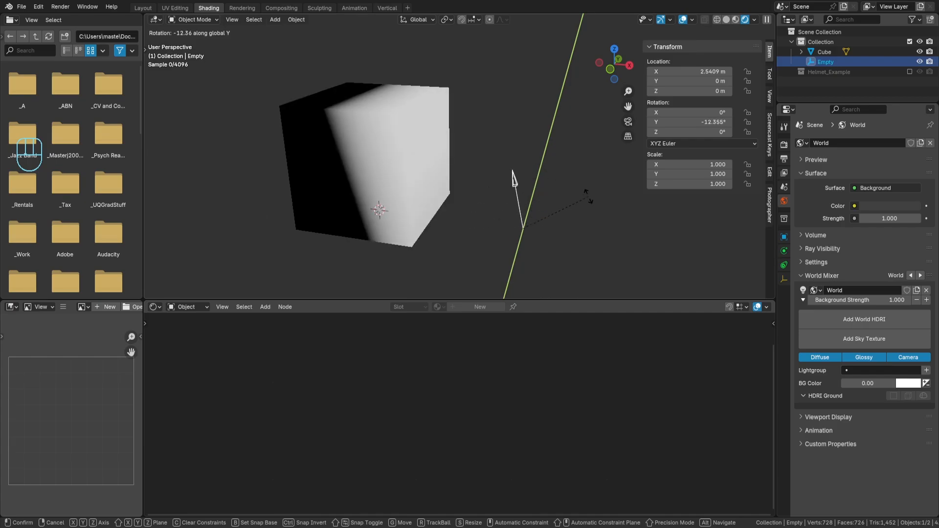
{"action": "right_click", "coordinate": [587, 197]}
Step: Reselect the cube and extend the Mapping node's Y rotation driver expression to -rotation_euler+pi/2
{"action": "left_click", "coordinate": [358, 191]}
{"action": "right_click", "coordinate": [392, 427]}
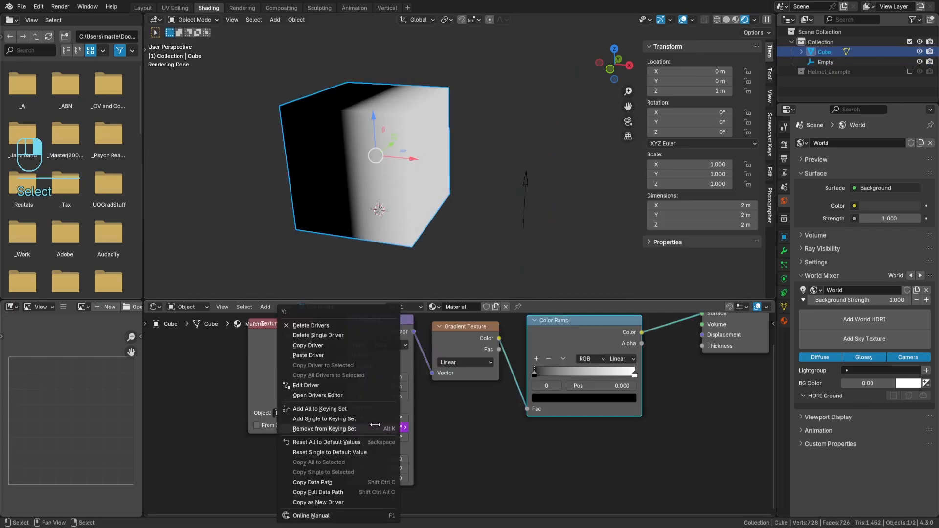
{"action": "left_click", "coordinate": [329, 385]}
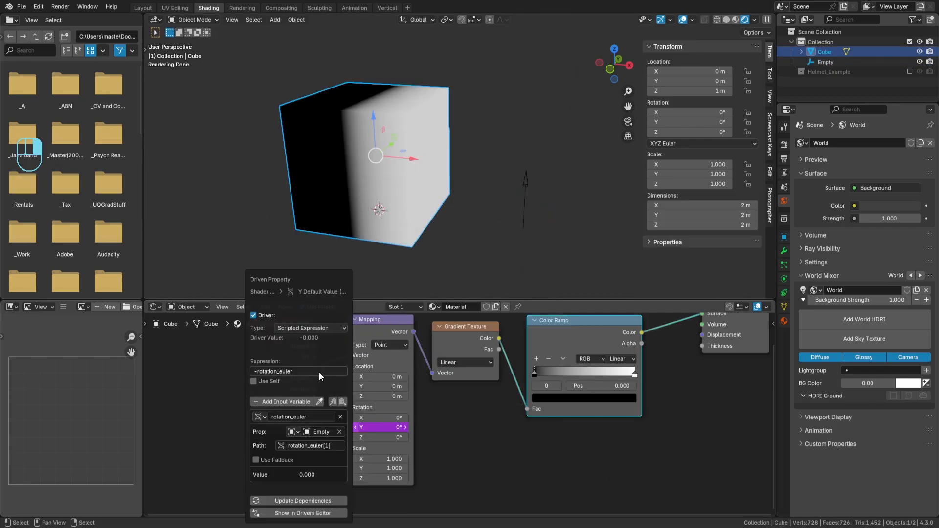
{"action": "left_click", "coordinate": [319, 372]}
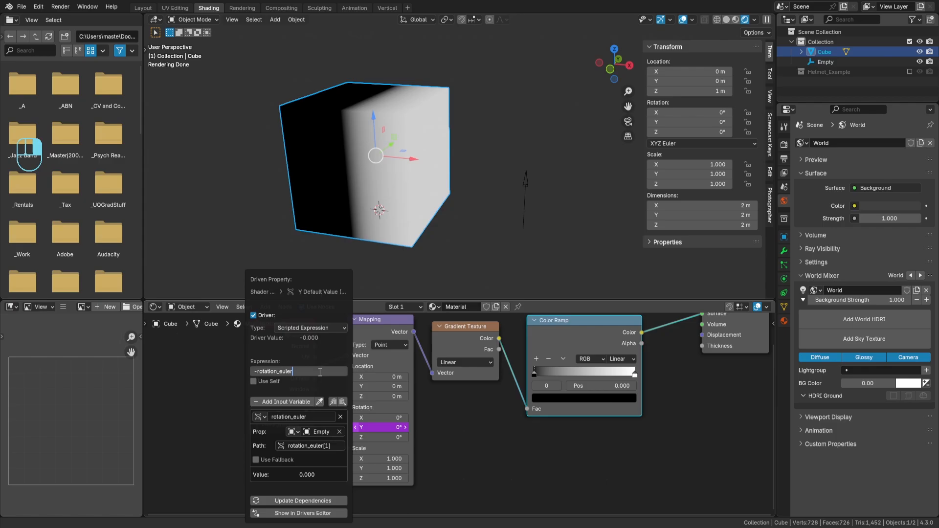
{"action": "type", "text": "+pi/2"}
{"action": "key", "text": "Return"}
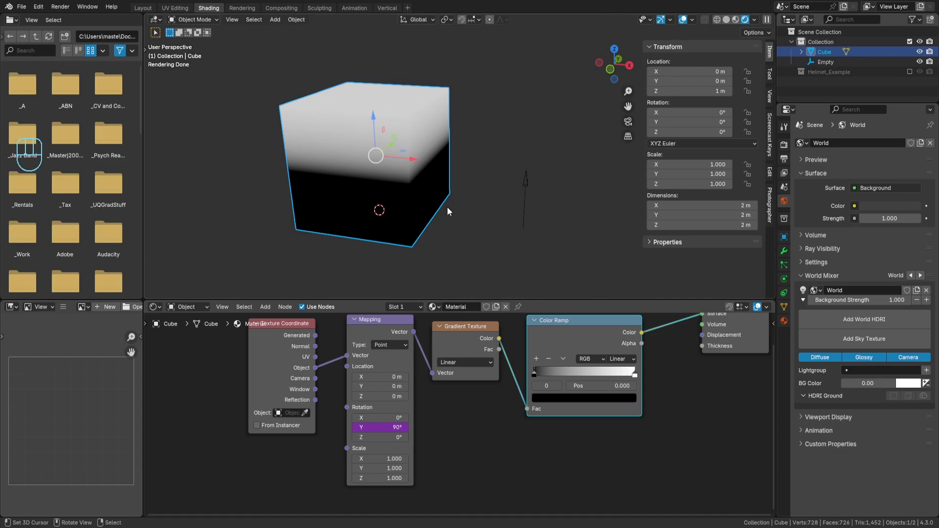
Step: Test the 90-degree driver offset with a cancelled Y-axis rotation of the empty, and reselect the cube
{"action": "left_click", "coordinate": [519, 191]}
{"action": "left_click", "coordinate": [381, 208]}
{"action": "left_click", "coordinate": [520, 186]}
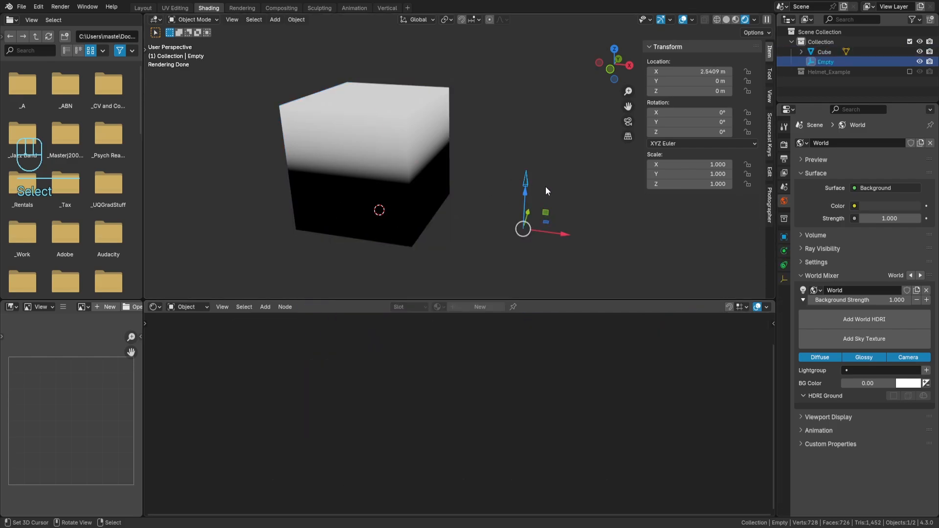
{"action": "key", "text": "r"}
{"action": "key", "text": "y"}
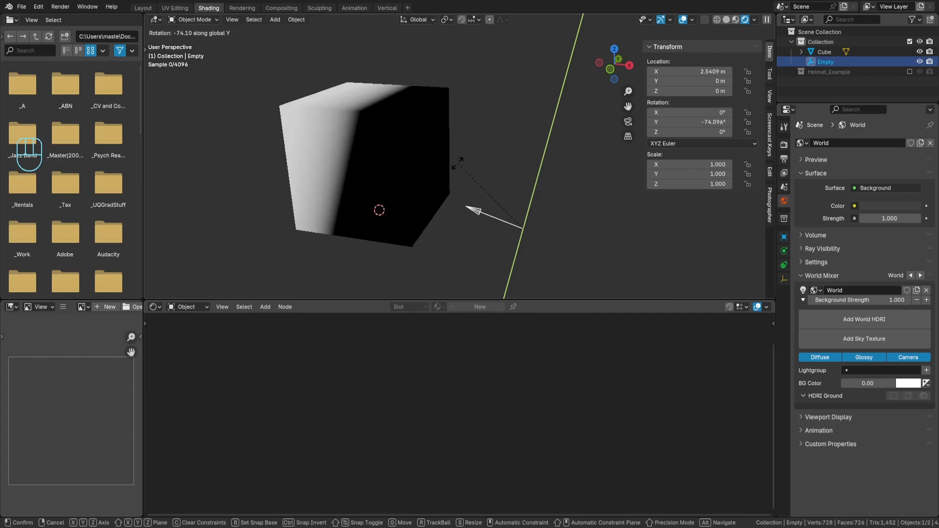
{"action": "key", "text": "Escape"}
{"action": "left_click", "coordinate": [411, 195]}
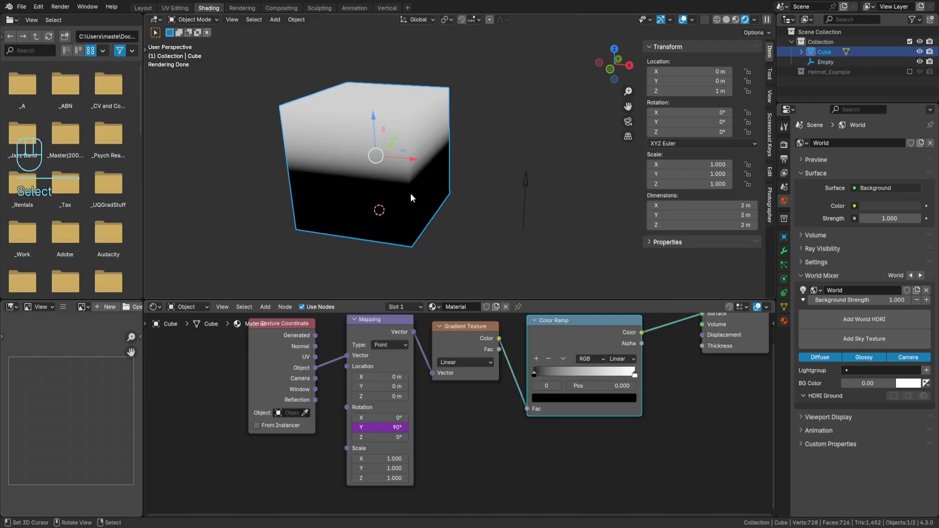
Step: Try moving the empty up and down along Z, undo the move and reselect the cube
{"action": "left_click", "coordinate": [525, 190]}
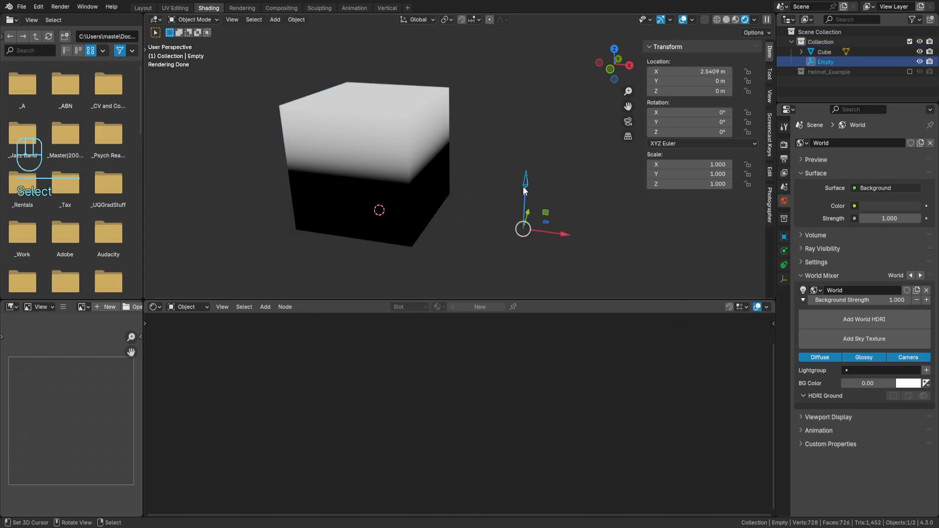
{"action": "left_click_drag", "start_coordinate": [527, 193], "coordinate": [536, 172]}
{"action": "left_click_drag", "start_coordinate": [547, 101], "coordinate": [537, 197]}
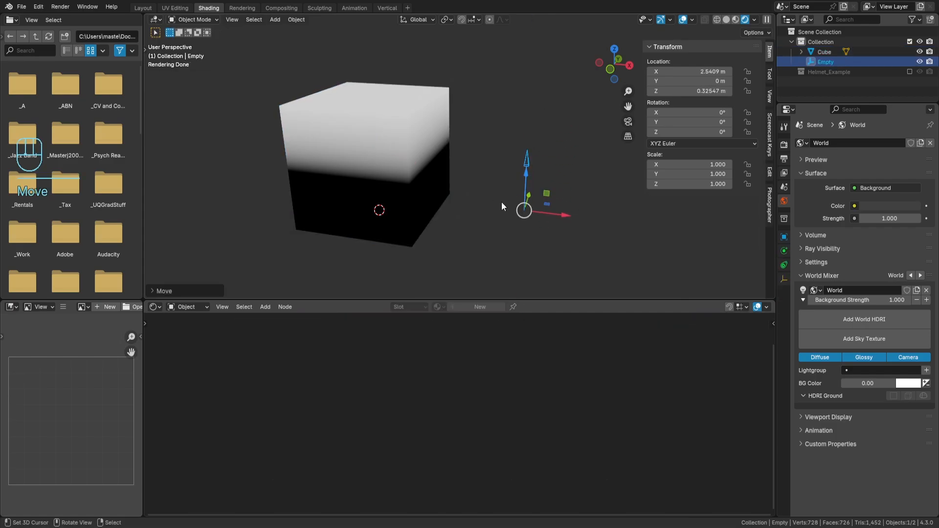
{"action": "key", "text": "ctrl+z"}
{"action": "right_click", "coordinate": [409, 174]}
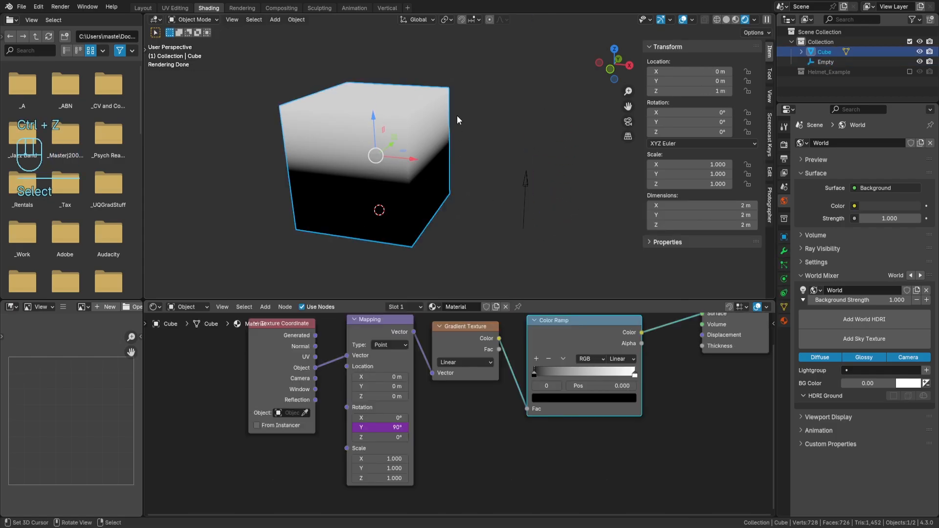
Step: Add a driver to the Mapping node's Z location and set its expression to var
{"action": "right_click", "coordinate": [384, 396]}
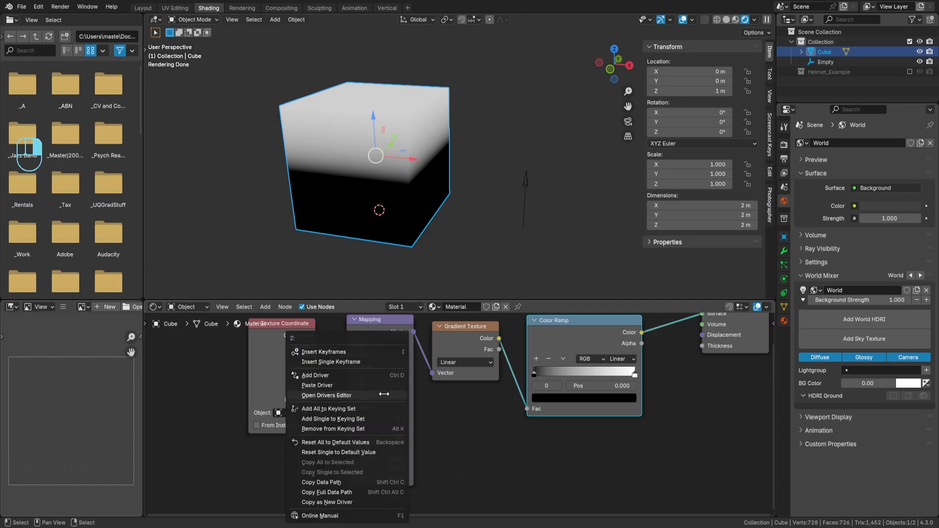
{"action": "left_click", "coordinate": [360, 375]}
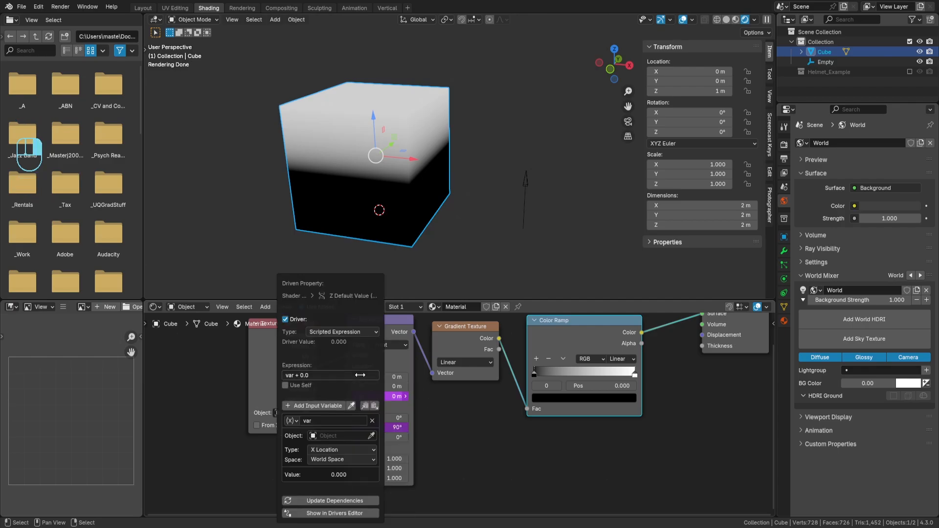
{"action": "left_click", "coordinate": [347, 375]}
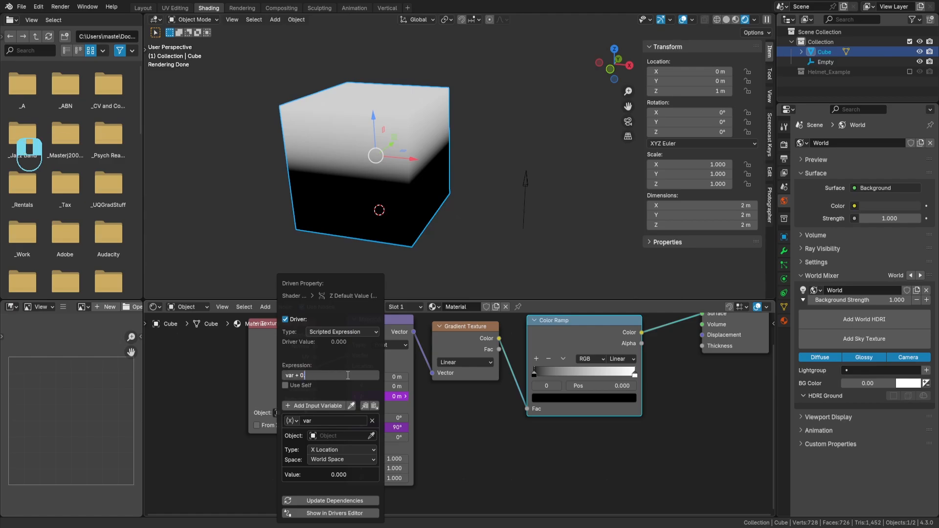
{"action": "key", "text": "BackSpace"}
{"action": "key", "text": "BackSpace"}
{"action": "key", "text": "BackSpace"}
{"action": "key", "text": "BackSpace"}
{"action": "key", "text": "BackSpace"}
{"action": "key", "text": "Return"}
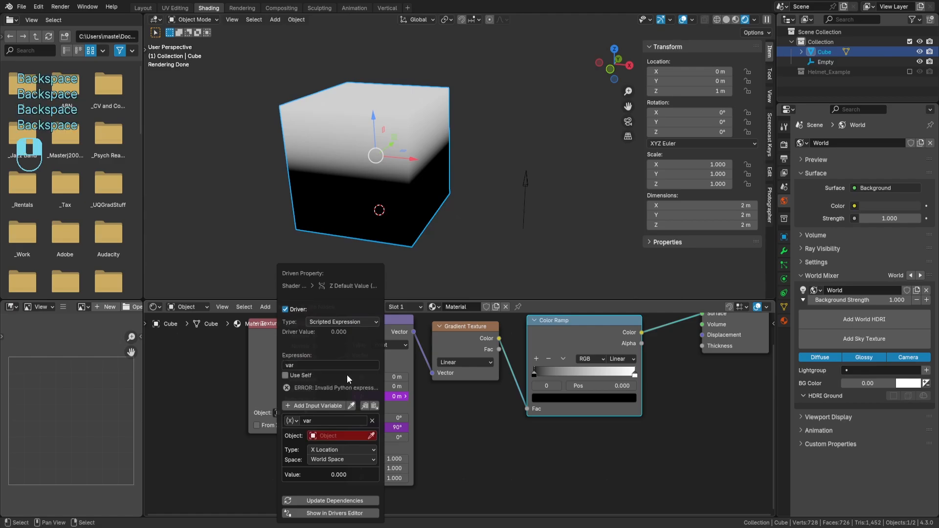
Step: Use the Empty as the object of the Z location driver's variable and change the variable's transform channel
{"action": "left_click", "coordinate": [328, 433]}
{"action": "left_click", "coordinate": [344, 350]}
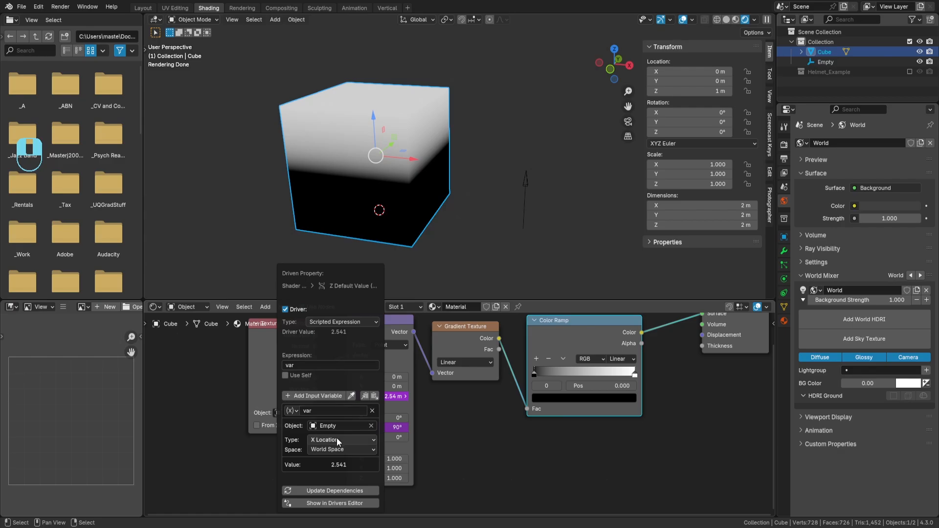
{"action": "left_click", "coordinate": [337, 438]}
{"action": "left_click", "coordinate": [339, 329]}
Step: Try moving the empty with the location driver in place, undo the move and reselect the cube
{"action": "left_click", "coordinate": [528, 187]}
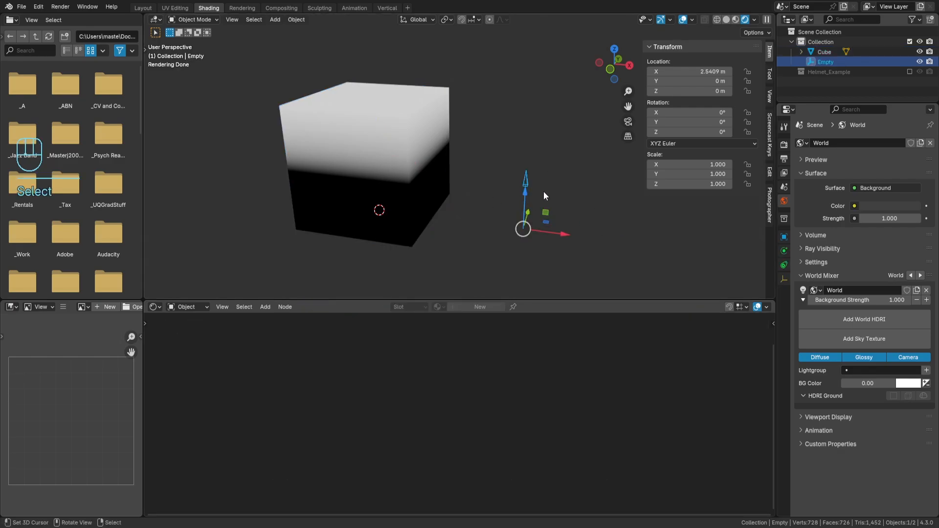
{"action": "left_click_drag", "start_coordinate": [523, 196], "coordinate": [535, 205]}
{"action": "key", "text": "ctrl+z"}
{"action": "left_click", "coordinate": [331, 196]}
Step: Delete the driver from the Mapping node's Z location
{"action": "right_click", "coordinate": [382, 401]}
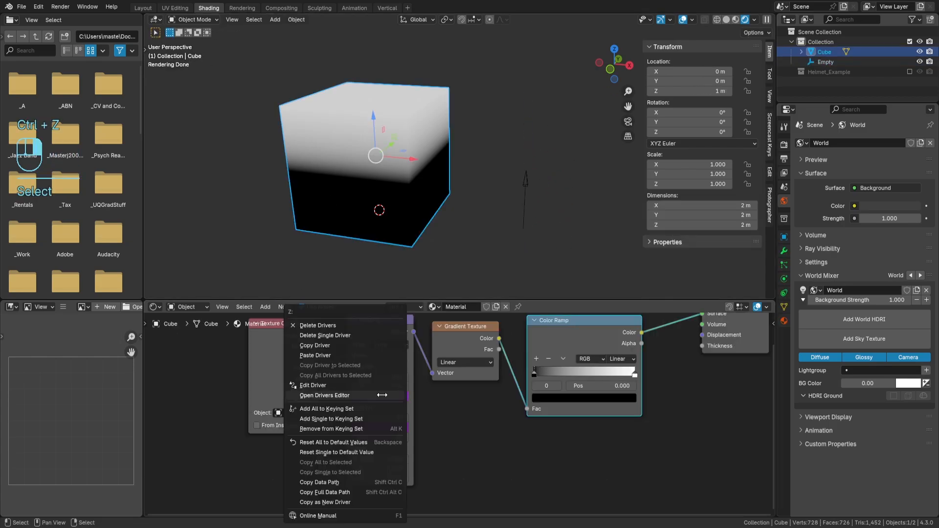
{"action": "left_click", "coordinate": [350, 356]}
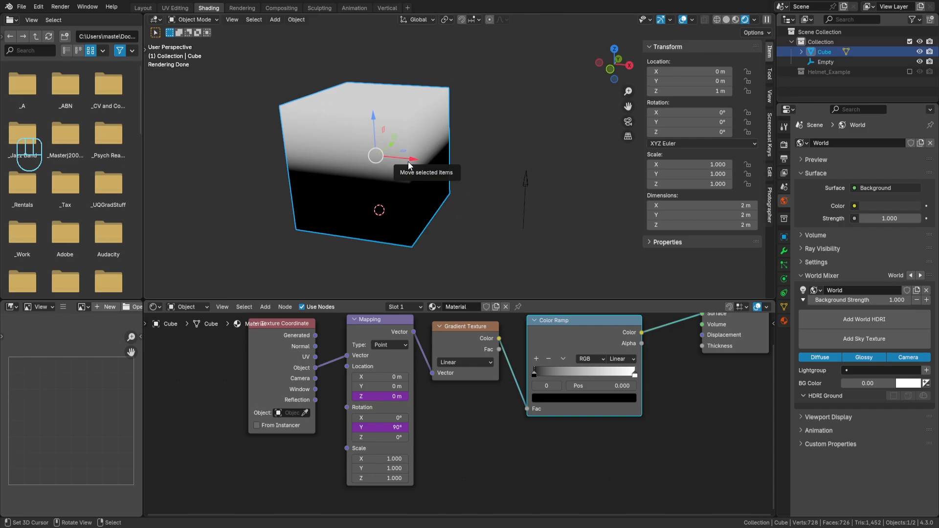
{"action": "right_click", "coordinate": [379, 396]}
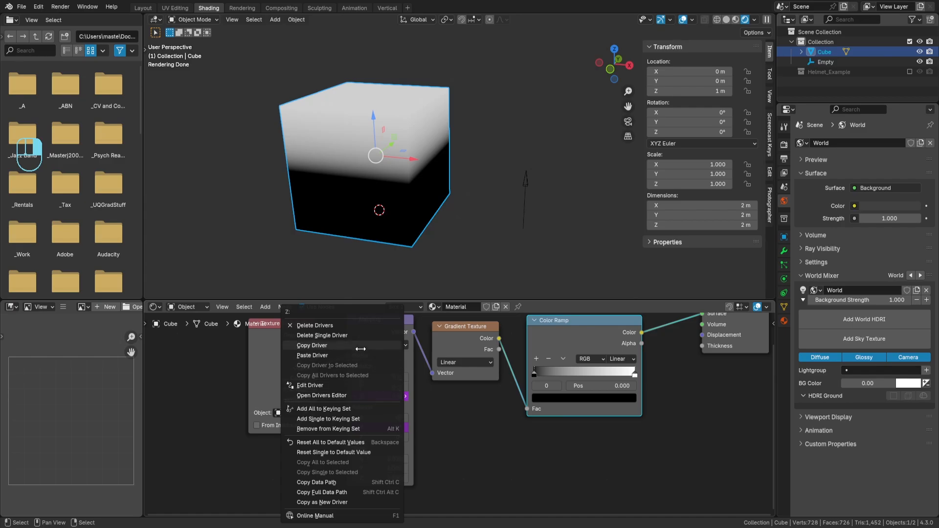
{"action": "left_click", "coordinate": [356, 325]}
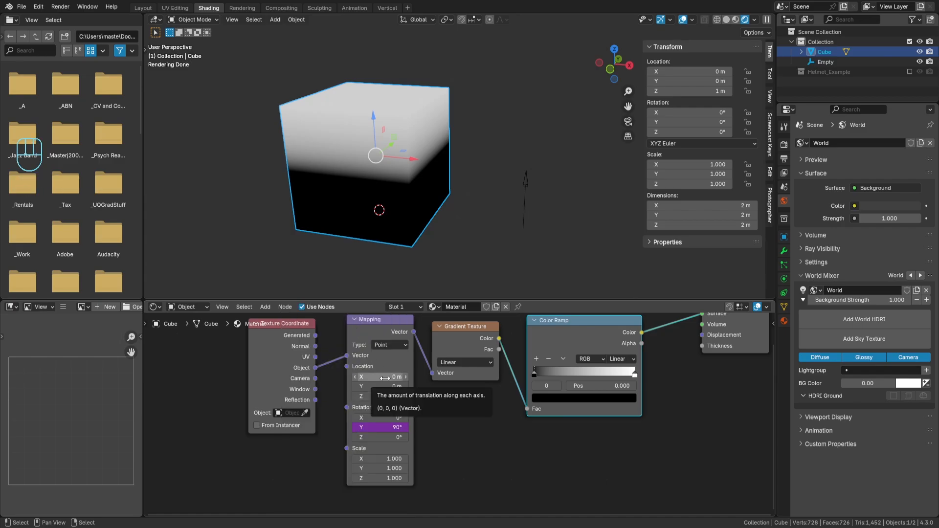
Step: Try shifting the gradient with the Mapping node's X location and undo the change
{"action": "mouse_move", "coordinate": [373, 380]}
{"action": "left_mouse_down"}
{"action": "mouse_move", "coordinate": [386, 380]}
{"action": "mouse_move", "coordinate": [355, 380]}
{"action": "mouse_move", "coordinate": [387, 380]}
{"action": "mouse_move", "coordinate": [365, 380]}
{"action": "mouse_move", "coordinate": [384, 380]}
{"action": "mouse_move", "coordinate": [373, 380]}
{"action": "left_mouse_up"}
{"action": "key", "text": "ctrl+z"}
{"action": "key", "text": "ctrl+z"}
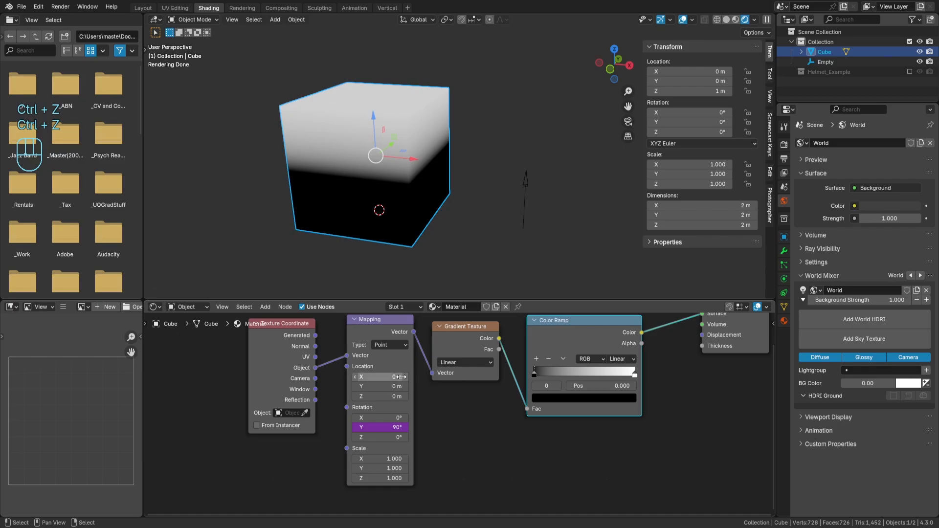
Step: Add a driver to the Mapping node's X location and reduce its scripted expression to var
{"action": "right_click", "coordinate": [388, 377]}
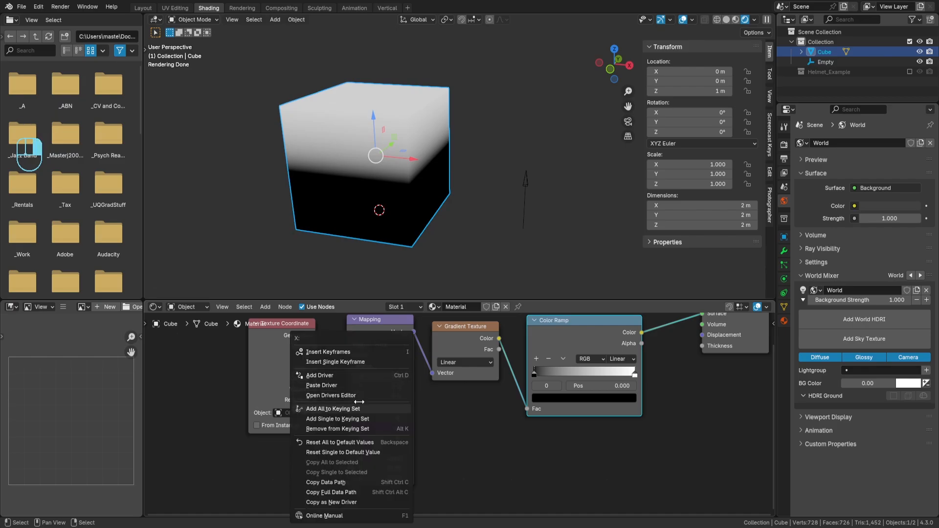
{"action": "left_click", "coordinate": [350, 375]}
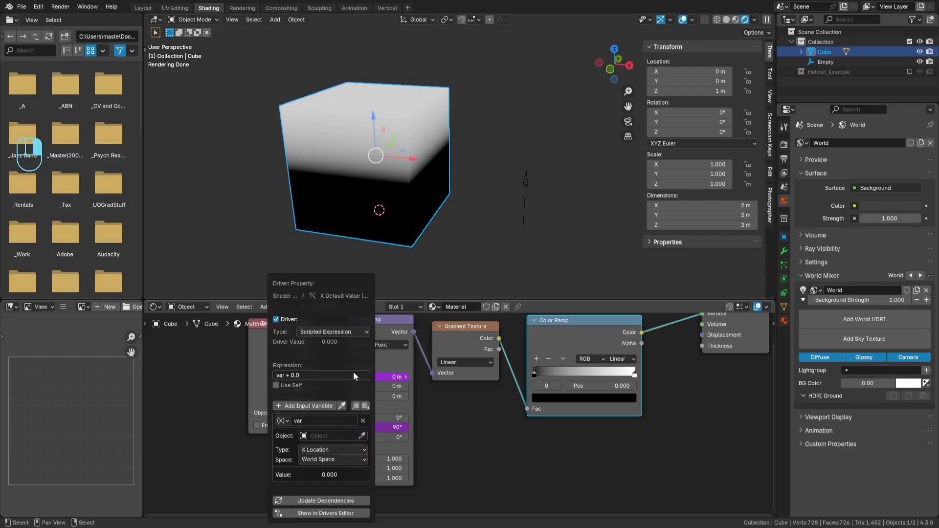
{"action": "left_click", "coordinate": [315, 375]}
{"action": "key", "text": "BackSpace"}
{"action": "key", "text": "BackSpace"}
{"action": "key", "text": "BackSpace"}
{"action": "key", "text": "BackSpace"}
{"action": "key", "text": "BackSpace"}
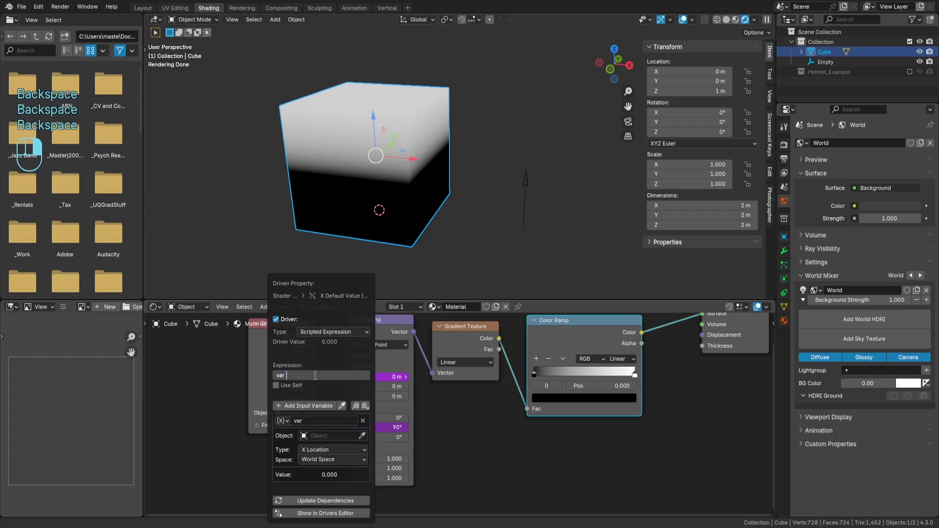
{"action": "key", "text": "Return"}
Step: Set the X location driver's variable to the Empty's Z Location and change the expression to -var
{"action": "left_click", "coordinate": [328, 435]}
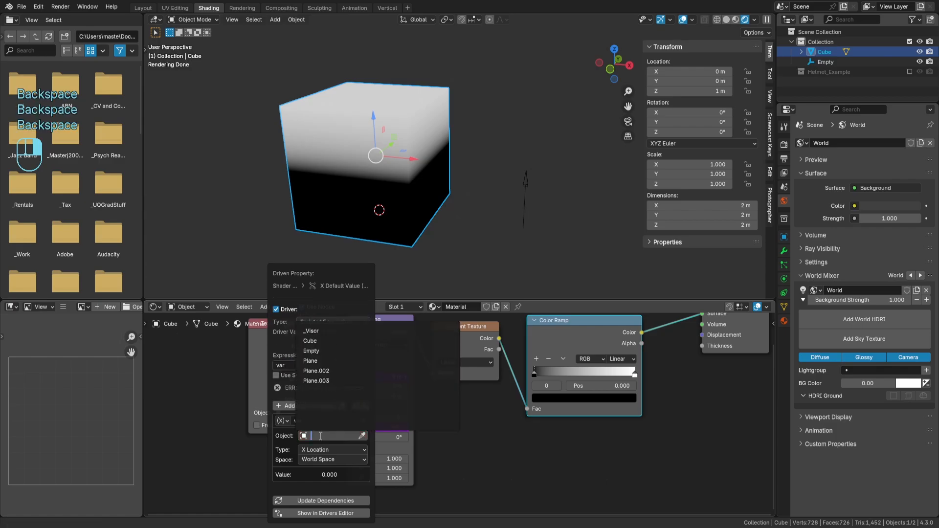
{"action": "left_click", "coordinate": [326, 351]}
{"action": "left_click", "coordinate": [325, 436]}
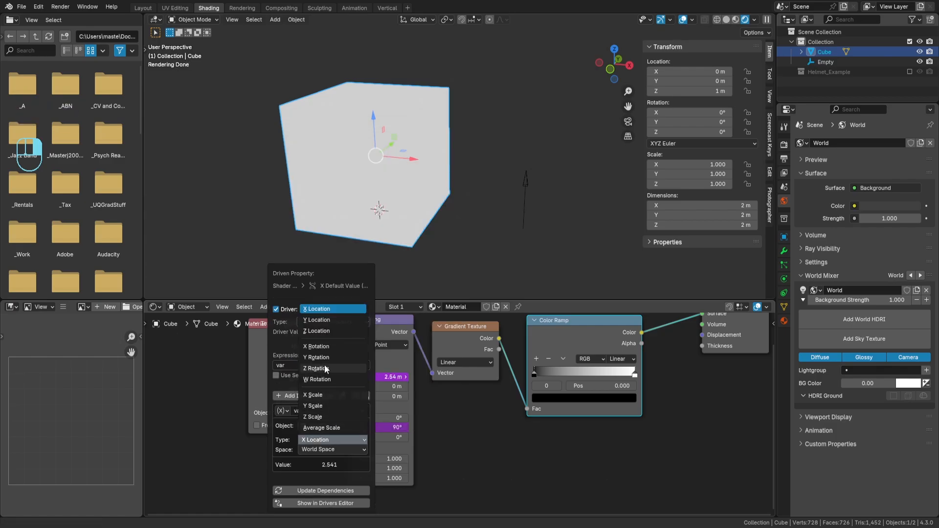
{"action": "left_click", "coordinate": [336, 327]}
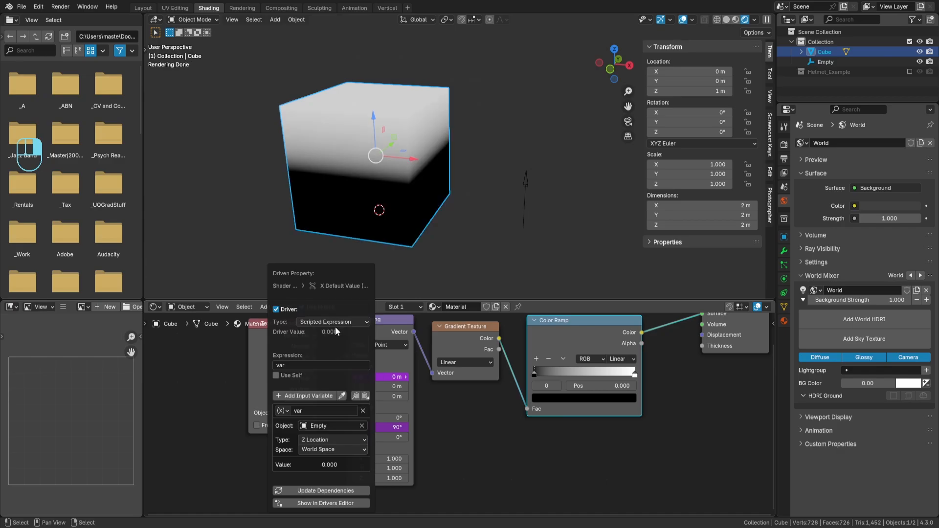
{"action": "left_click", "coordinate": [290, 363]}
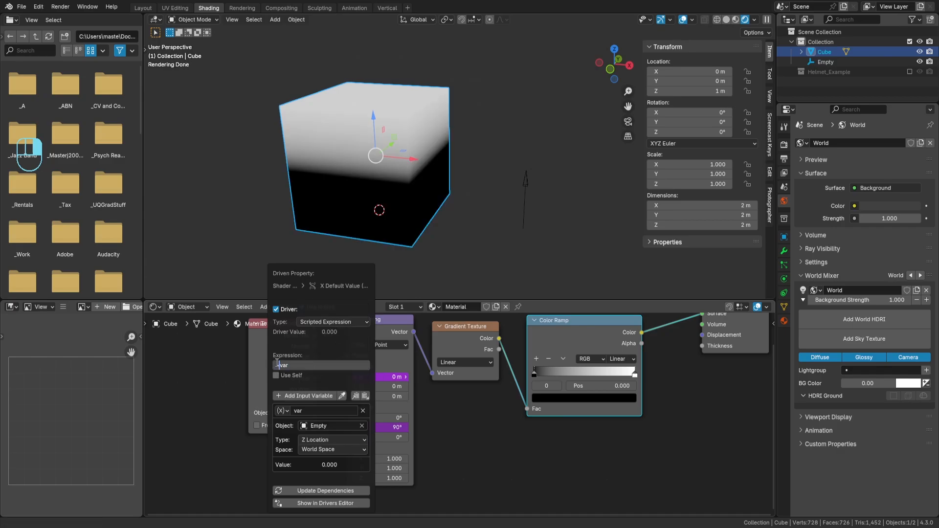
{"action": "key", "text": "Return"}
Step: Test the location driver by raising the Empty about 0.69 m on Z, and try rotating it about Y
{"action": "left_click", "coordinate": [528, 184]}
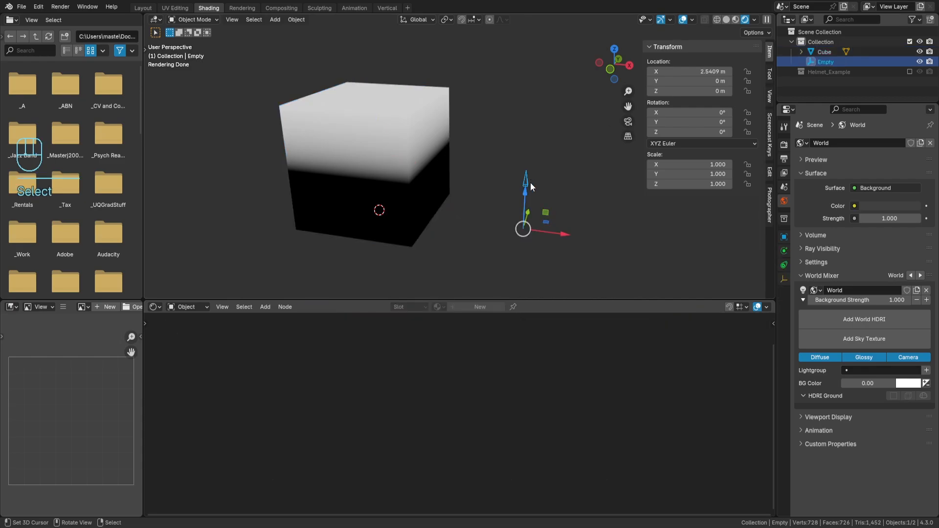
{"action": "left_click_drag", "start_coordinate": [526, 193], "coordinate": [538, 153]}
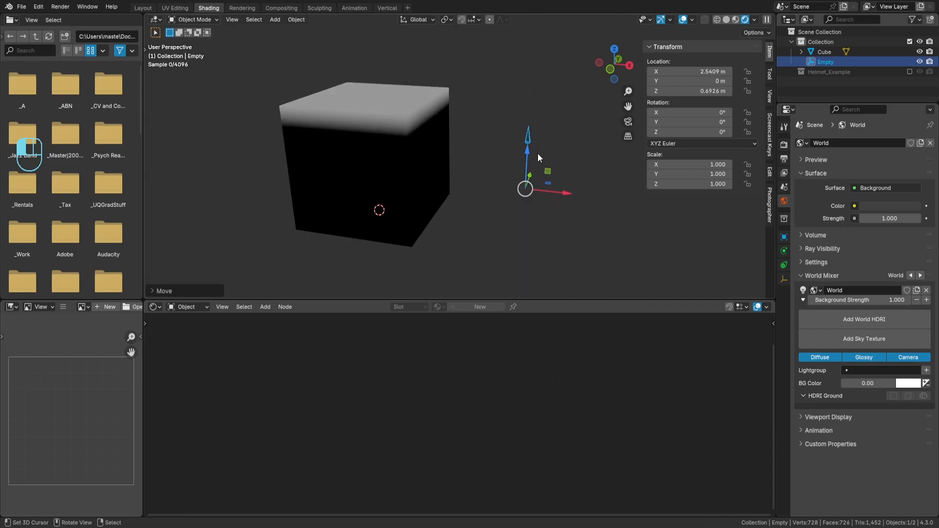
{"action": "key", "text": "r"}
{"action": "key", "text": "y"}
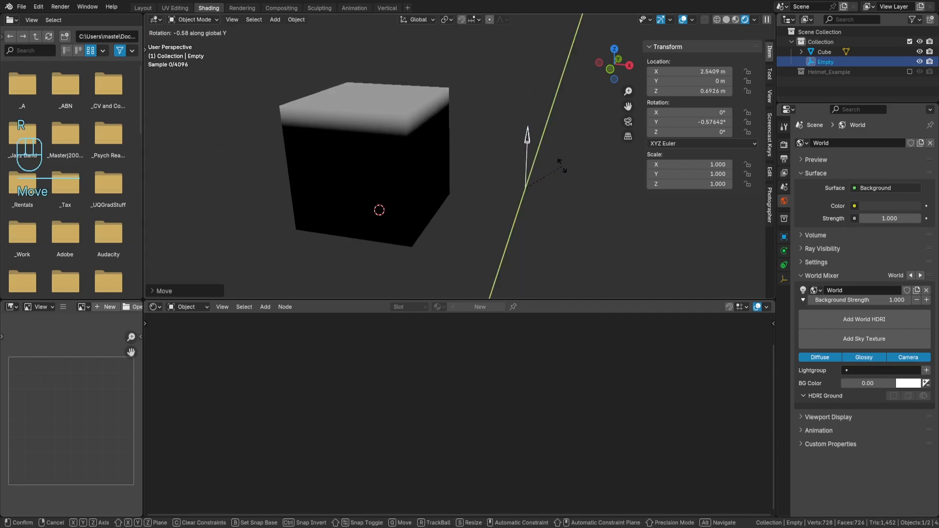
{"action": "key", "text": "Escape"}
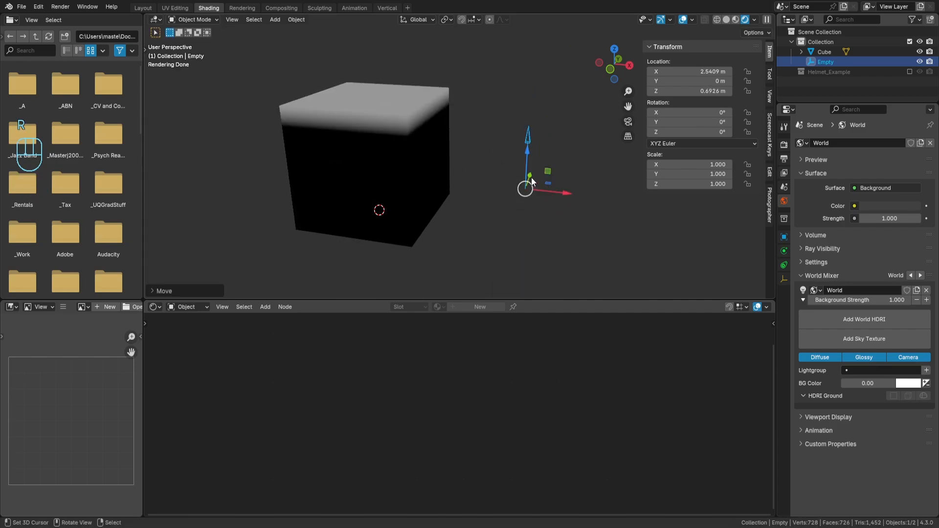
Step: Clear the Empty's location and move it about 2.76 m along the global X axis, beside the cube
{"action": "key", "text": "alt+g"}
{"action": "key", "text": "g"}
{"action": "key", "text": "x"}
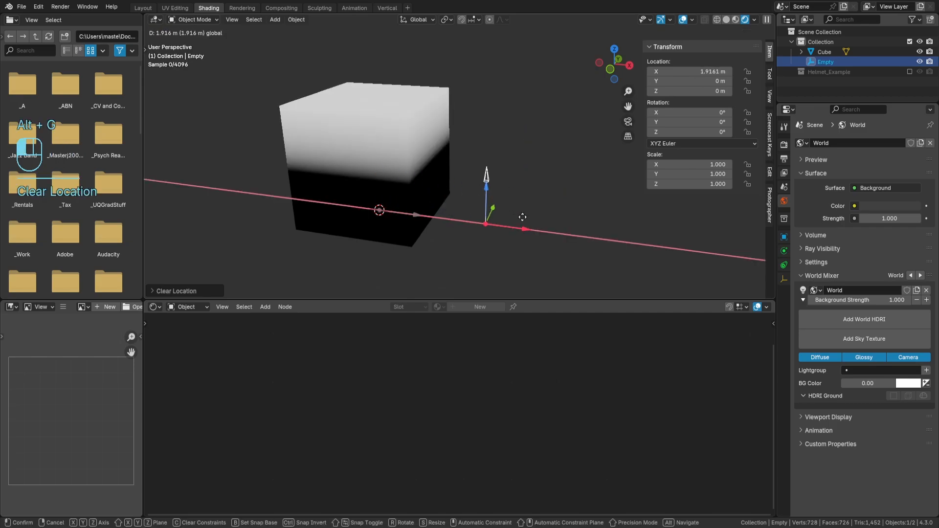
{"action": "left_click_drag", "start_coordinate": [573, 226], "coordinate": [573, 227]}
{"action": "middle_click_drag", "start_coordinate": [515, 194], "coordinate": [509, 192], "text": "shift"}
Step: Raise the Empty to about 0.56 m on Z to test the gradient, and try rotating it about X
{"action": "left_click", "coordinate": [436, 201]}
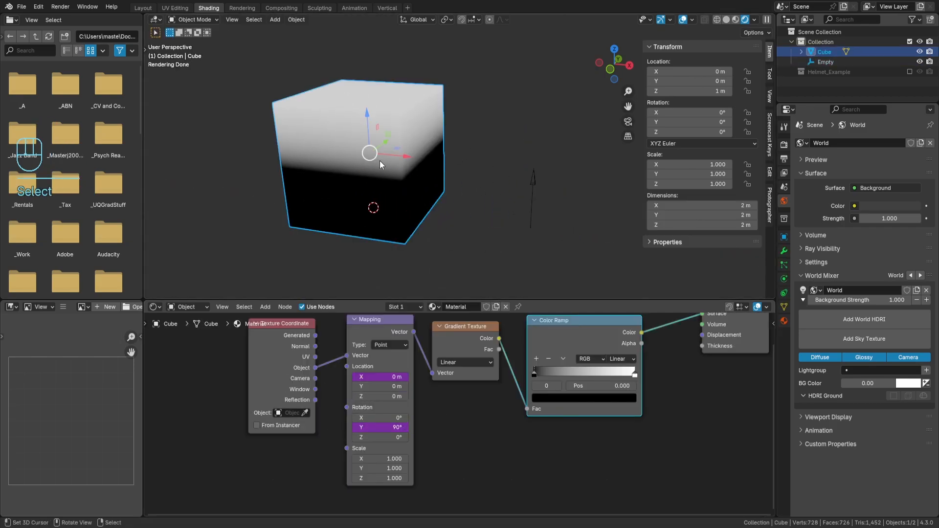
{"action": "left_click", "coordinate": [530, 191]}
{"action": "mouse_move", "coordinate": [535, 197]}
{"action": "left_mouse_down"}
{"action": "mouse_move", "coordinate": [538, 127]}
{"action": "mouse_move", "coordinate": [538, 164]}
{"action": "left_mouse_up"}
{"action": "key", "text": "r"}
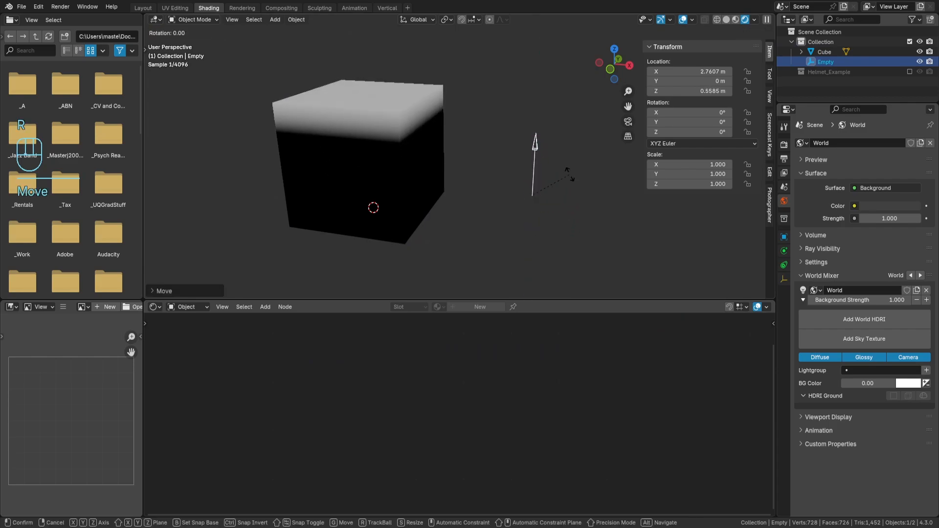
{"action": "right_click", "coordinate": [571, 155]}
{"action": "key", "text": "r"}
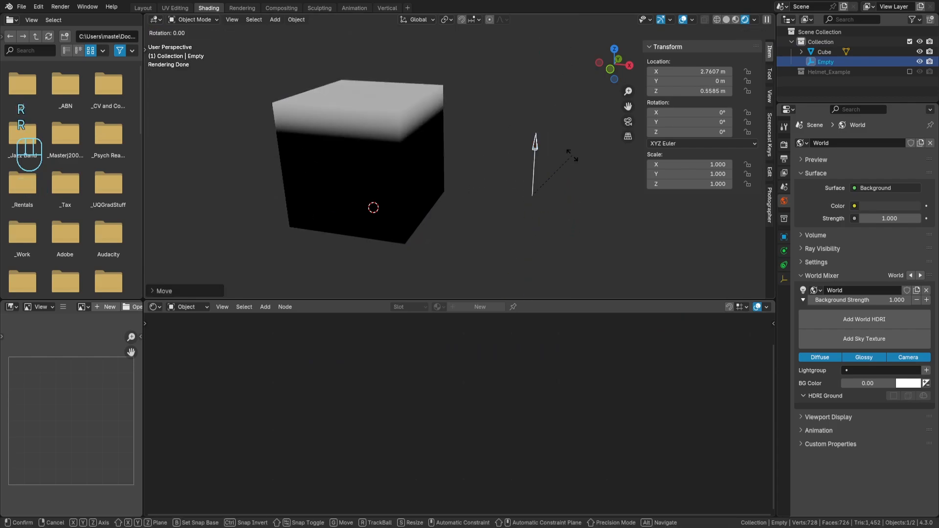
{"action": "key", "text": "x"}
{"action": "right_click", "coordinate": [590, 170]}
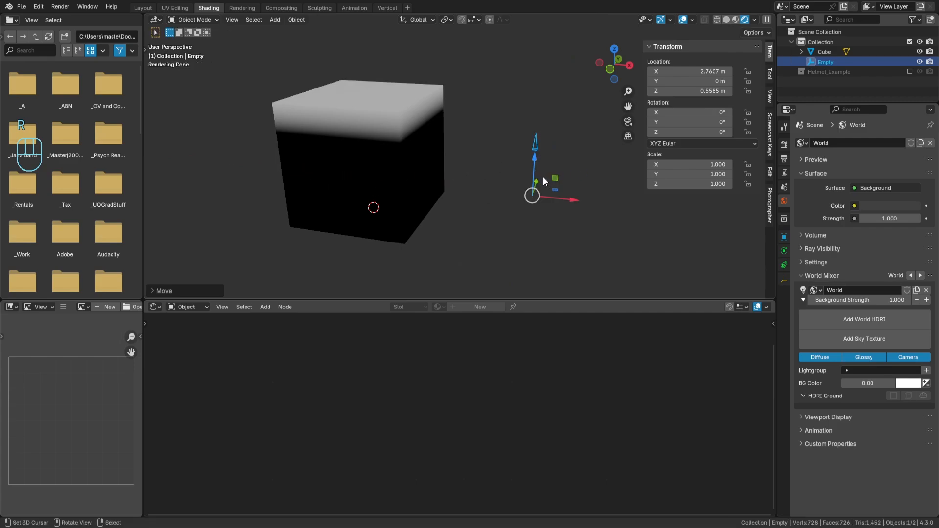
Step: Set the Empty's Z location to 0 m
{"action": "left_click", "coordinate": [677, 92]}
{"action": "key", "text": "ctrl+a"}
{"action": "type", "text": "0"}
{"action": "key", "text": "Return"}
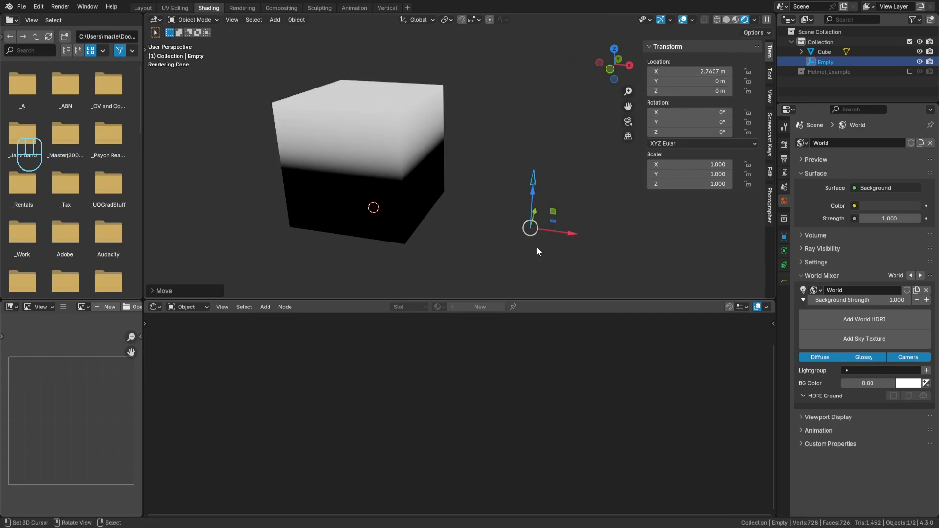
Step: Copy the Empty's X rotation as a new driver and paste it onto the Mapping node's X rotation
{"action": "right_click", "coordinate": [699, 112]}
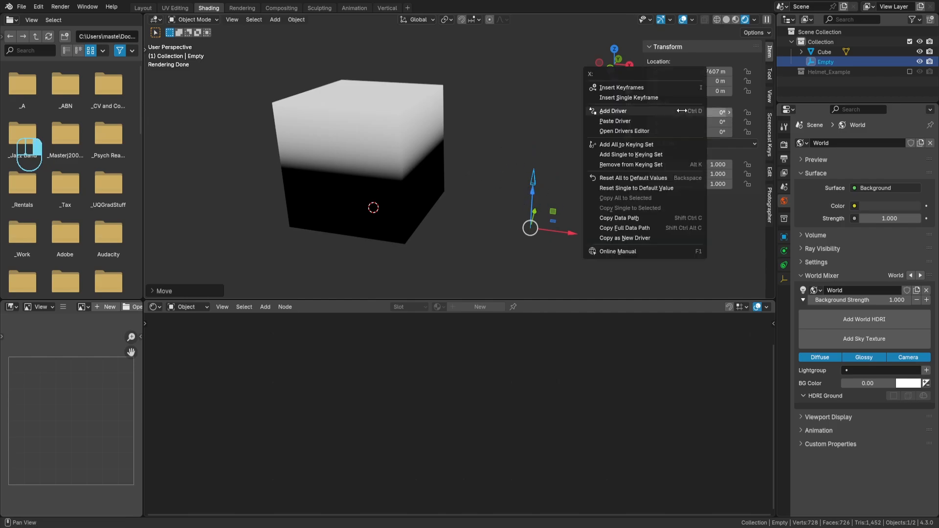
{"action": "left_click", "coordinate": [656, 238]}
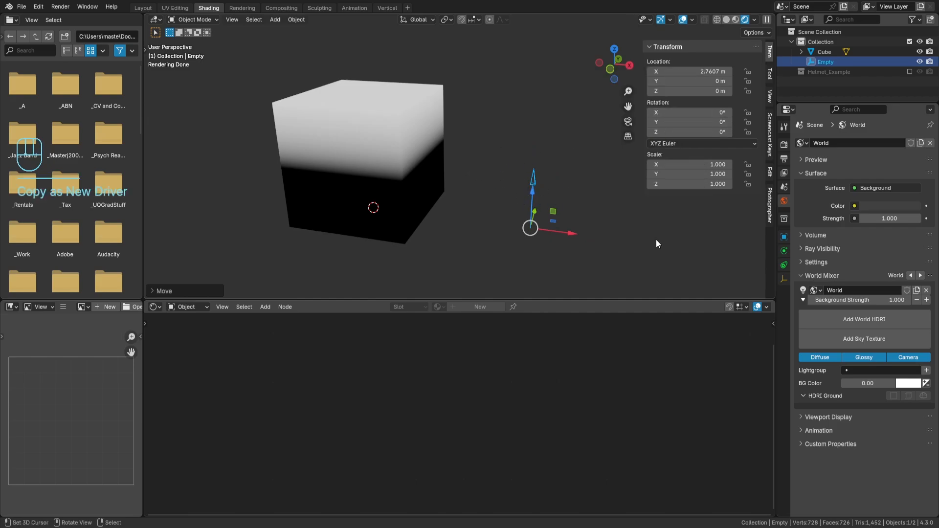
{"action": "right_click", "coordinate": [697, 112]}
{"action": "left_click", "coordinate": [373, 180]}
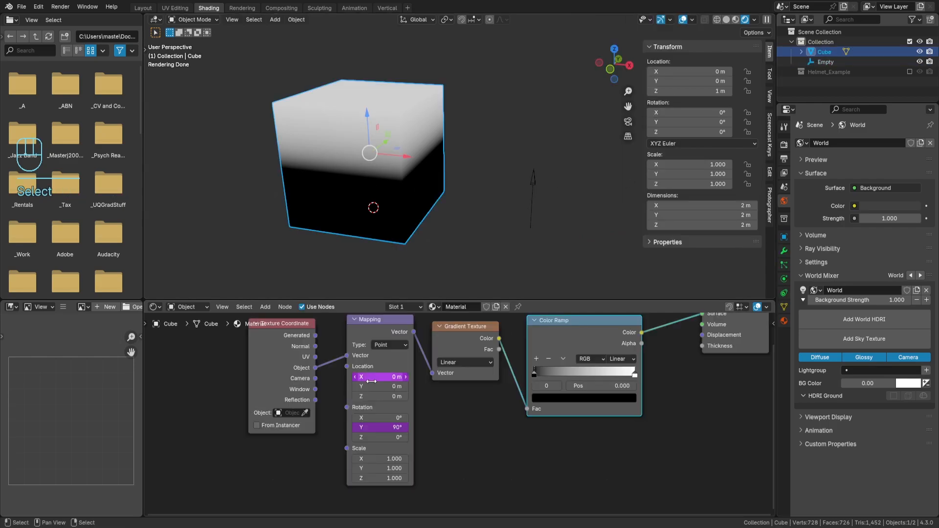
{"action": "right_click", "coordinate": [375, 415]}
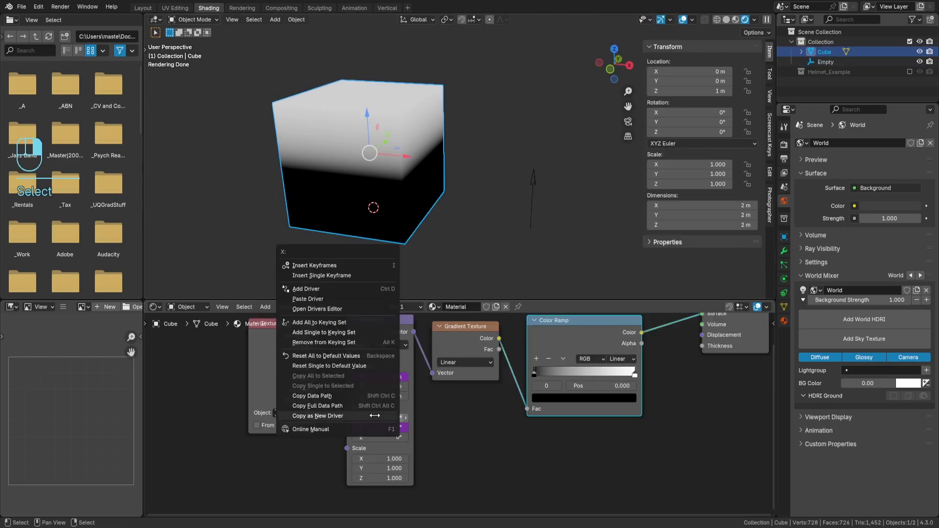
{"action": "left_click", "coordinate": [338, 299]}
Step: Change the X rotation driver's type to Scripted Expression and set its expression to -rotation_euler
{"action": "right_click", "coordinate": [379, 417]}
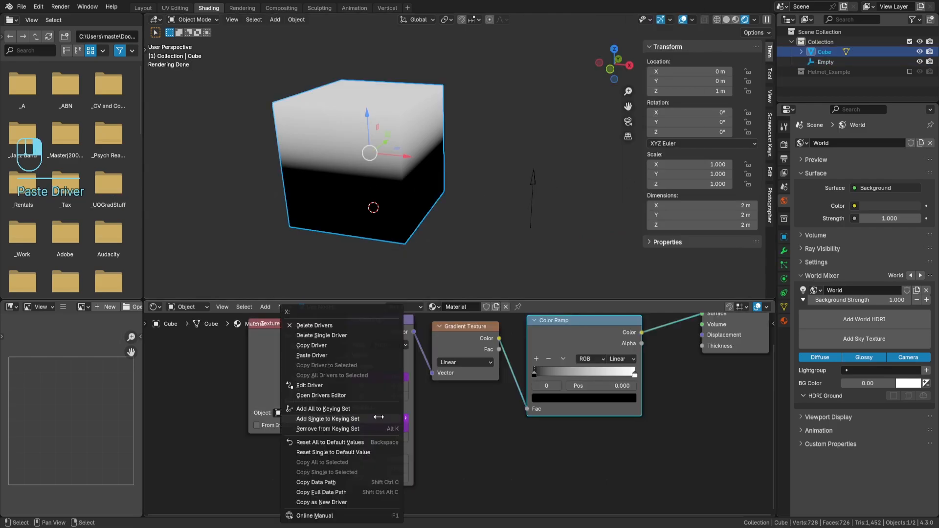
{"action": "left_click", "coordinate": [350, 386]}
{"action": "left_click", "coordinate": [341, 360]}
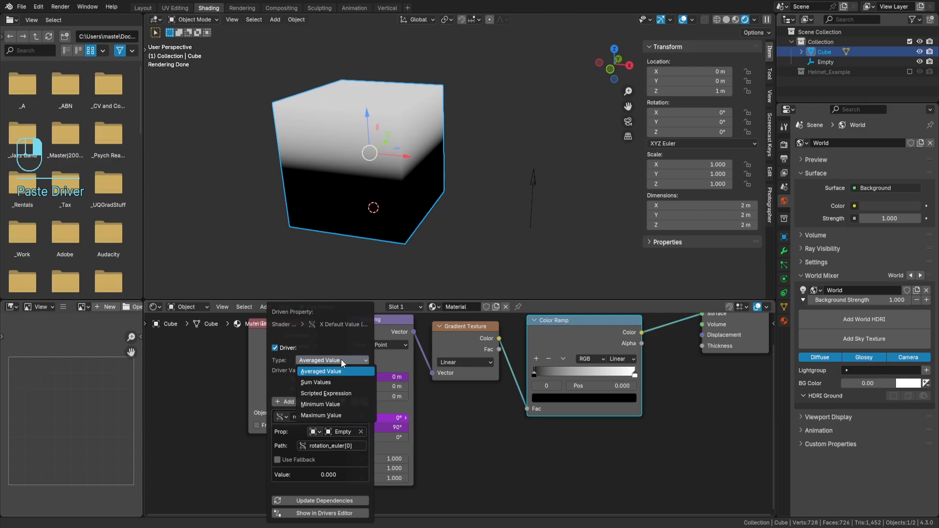
{"action": "left_click", "coordinate": [351, 394]}
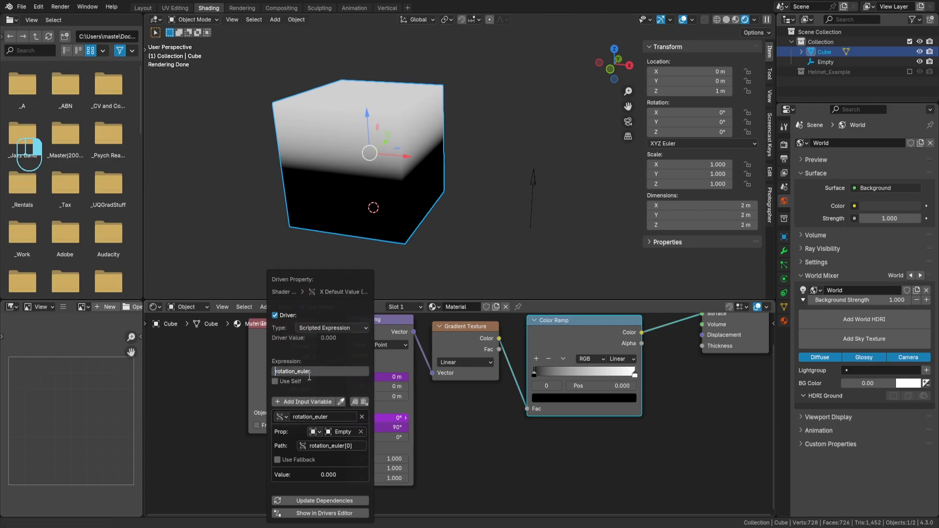
{"action": "key", "text": "Return"}
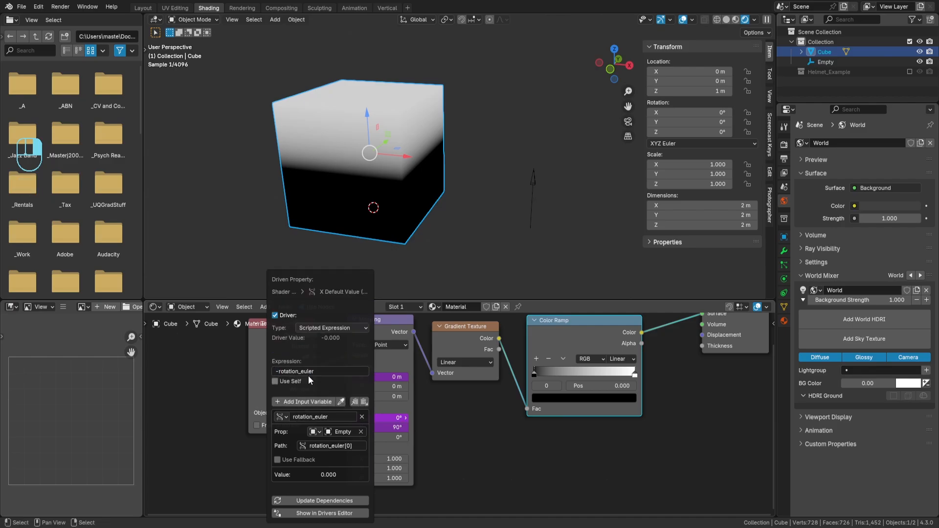
Step: Try rotating the Empty about the global X axis to test the gradient's response, and cancel the rotation
{"action": "right_click", "coordinate": [534, 207]}
{"action": "middle_click_drag", "start_coordinate": [559, 204], "coordinate": [512, 212]}
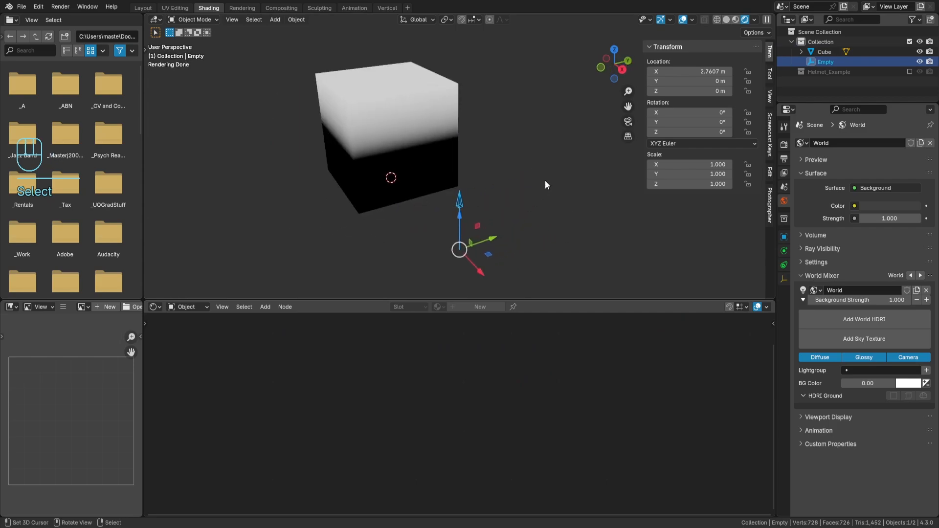
{"action": "key", "text": "r"}
{"action": "key", "text": "x"}
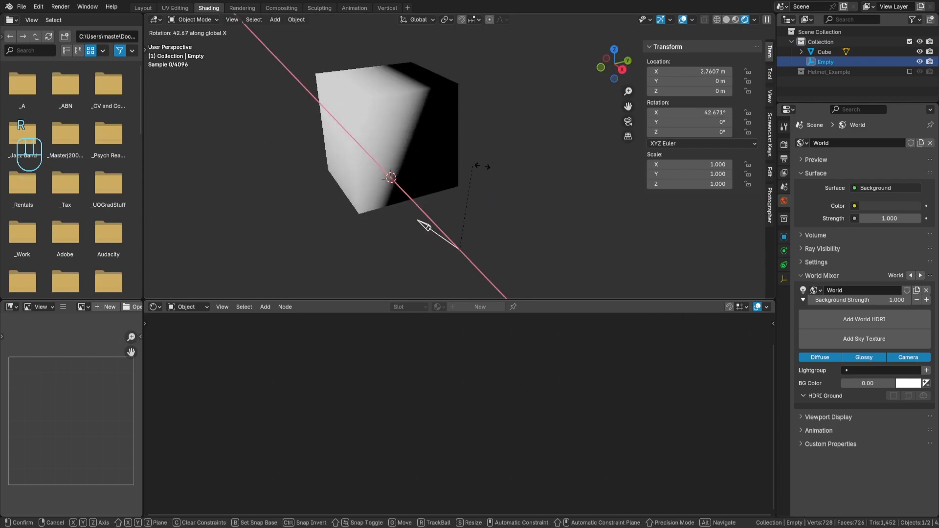
{"action": "key", "text": "Escape"}
{"action": "middle_click_drag", "start_coordinate": [520, 205], "coordinate": [507, 214]}
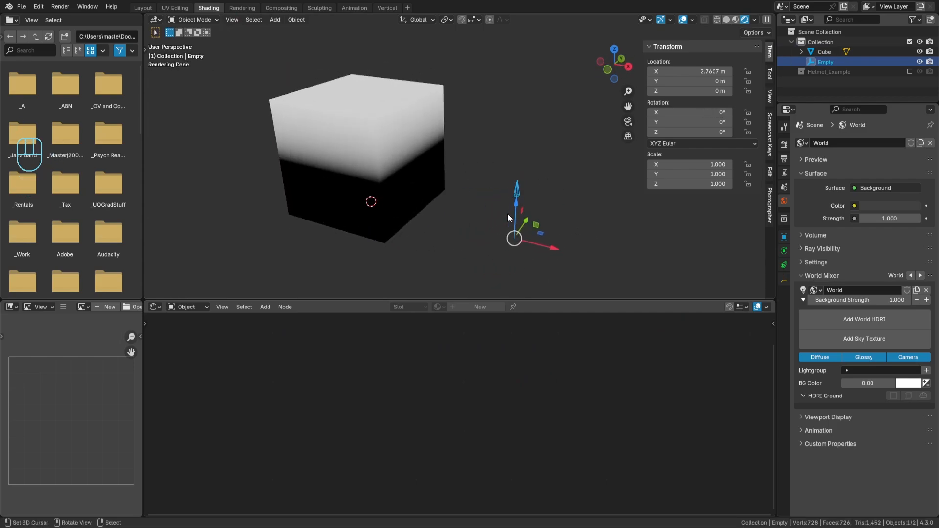
Step: Copy the Empty's Z rotation as a new driver and paste it onto the Mapping node's Z rotation
{"action": "right_click", "coordinate": [675, 136]}
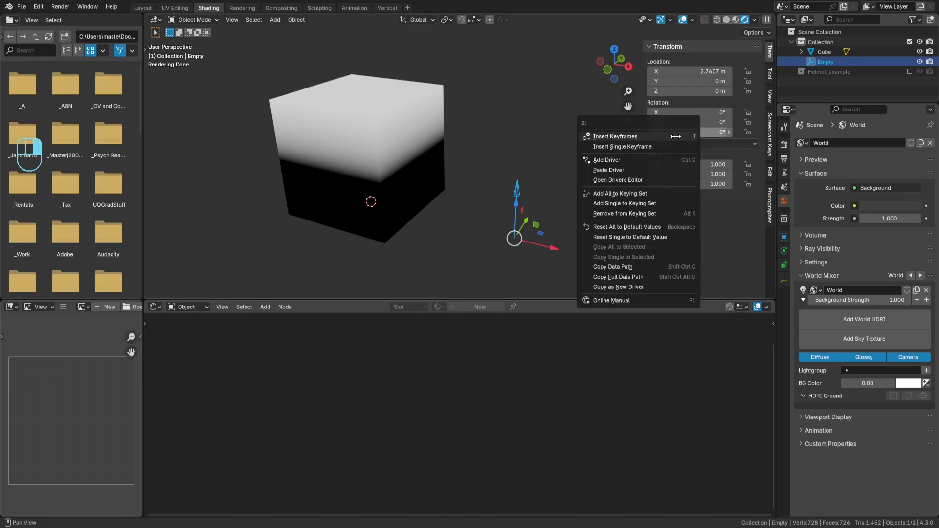
{"action": "left_click", "coordinate": [640, 286]}
{"action": "left_click", "coordinate": [365, 145]}
{"action": "right_click", "coordinate": [382, 437]}
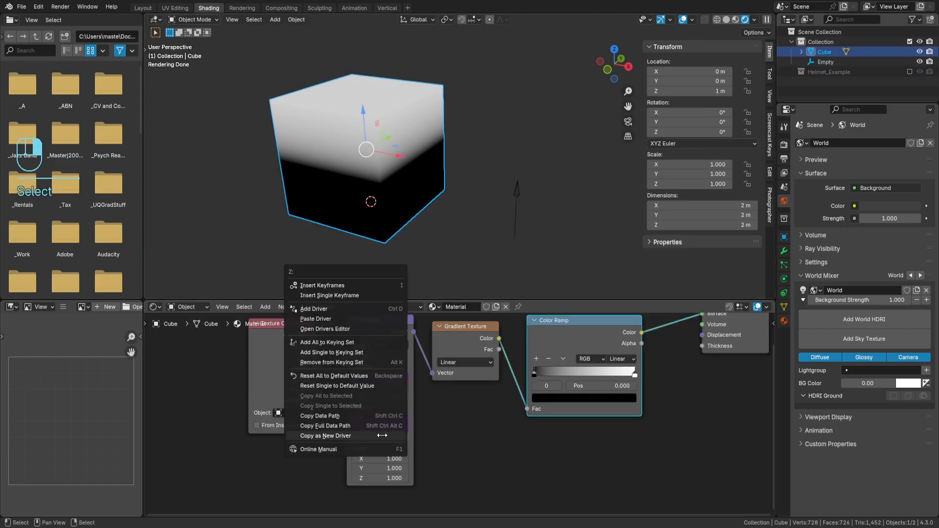
{"action": "left_click", "coordinate": [347, 318]}
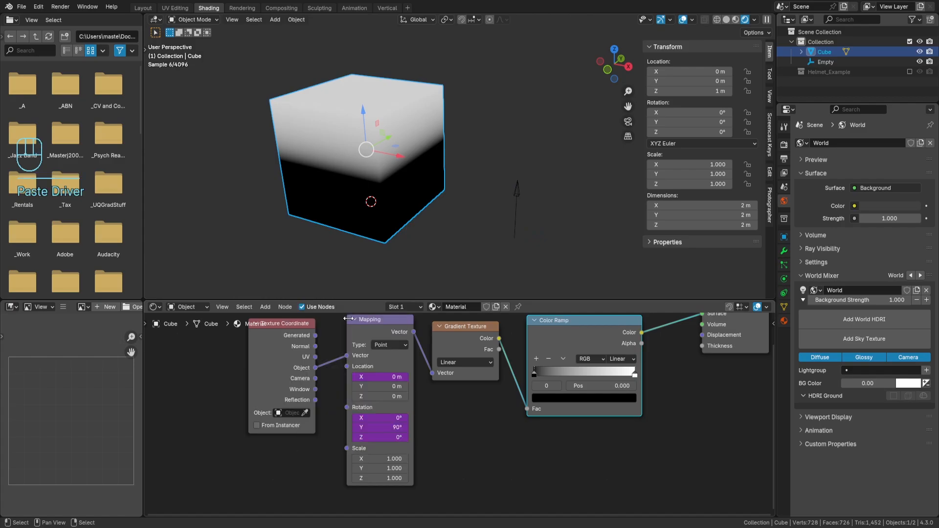
Step: Make the Z rotation driver a Scripted Expression with the expression -rotation_euler, and reselect the Empty
{"action": "right_click", "coordinate": [371, 434]}
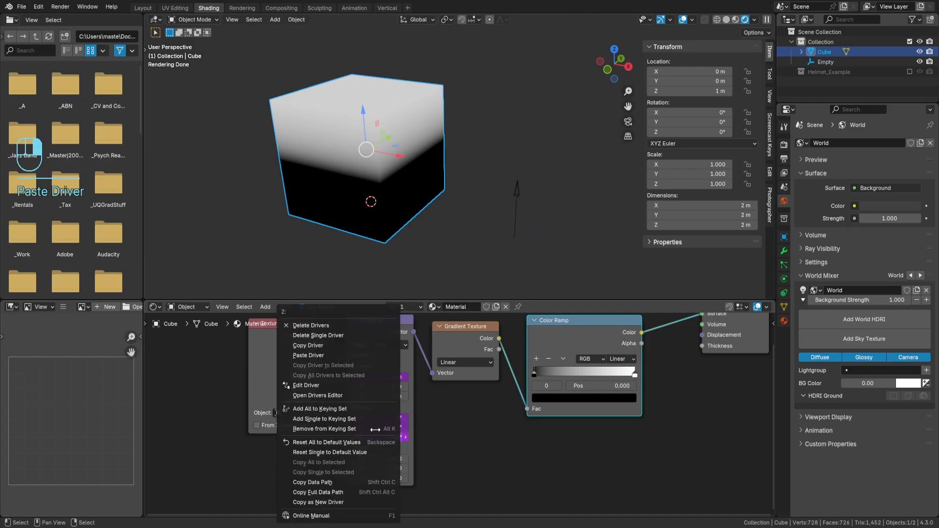
{"action": "left_click", "coordinate": [325, 383]}
{"action": "left_click", "coordinate": [315, 363]}
{"action": "left_click", "coordinate": [327, 394]}
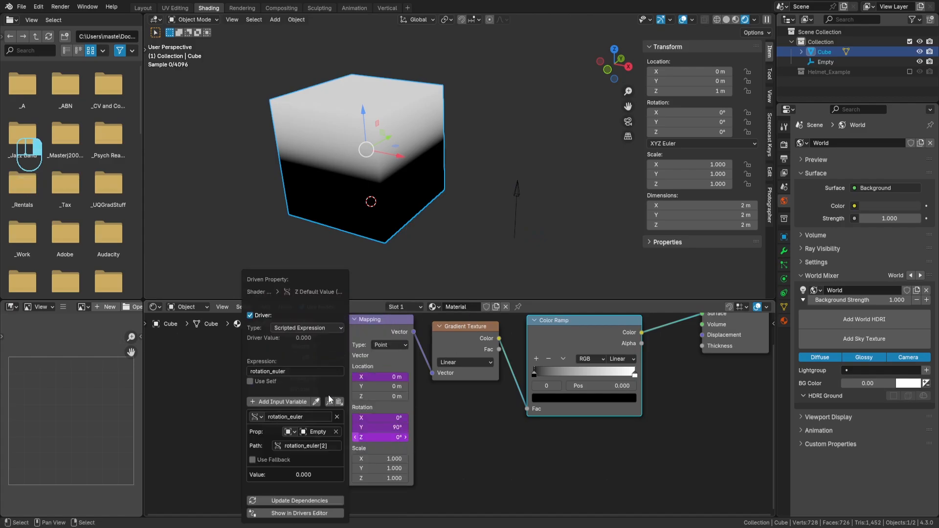
{"action": "left_click", "coordinate": [251, 372]}
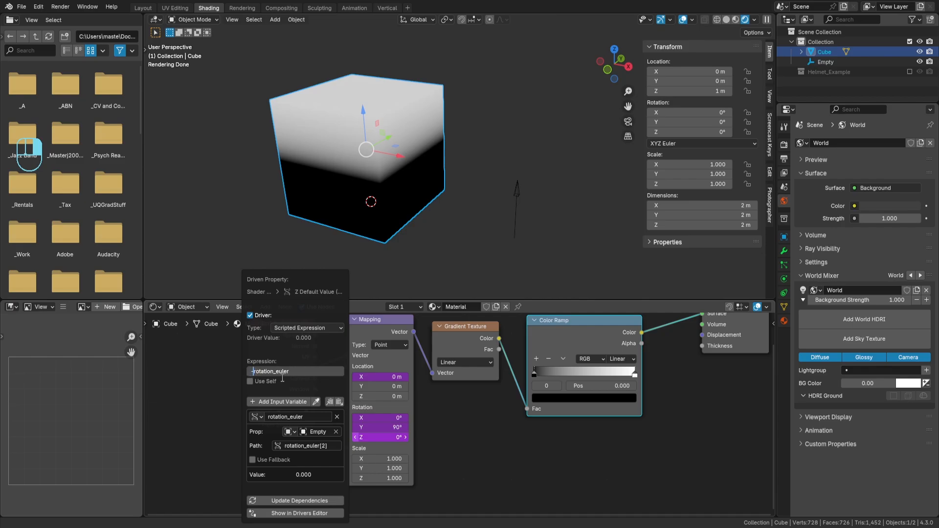
{"action": "left_click", "coordinate": [520, 182]}
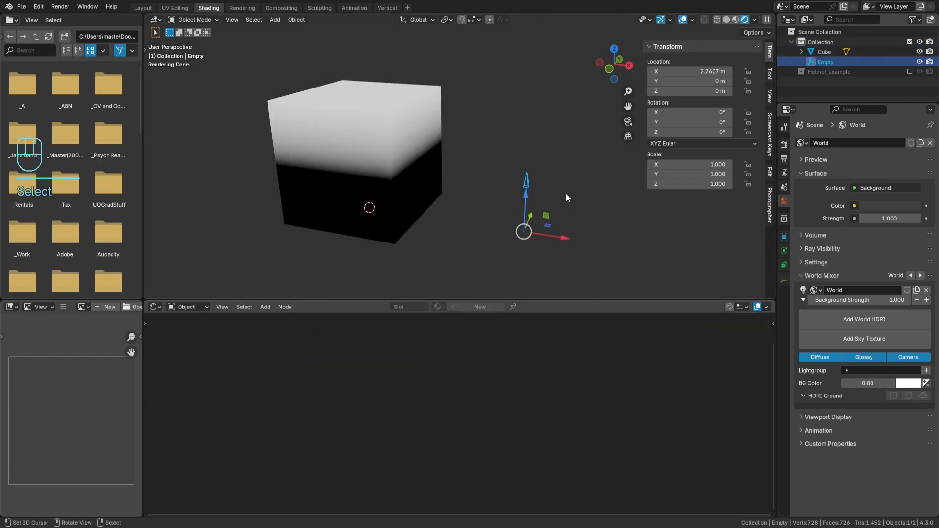
Step: Rotate the Empty about -59° around Y and about -44° around Z to test the gradient's direction
{"action": "key", "text": "r"}
{"action": "key", "text": "y"}
{"action": "left_click", "coordinate": [542, 176]}
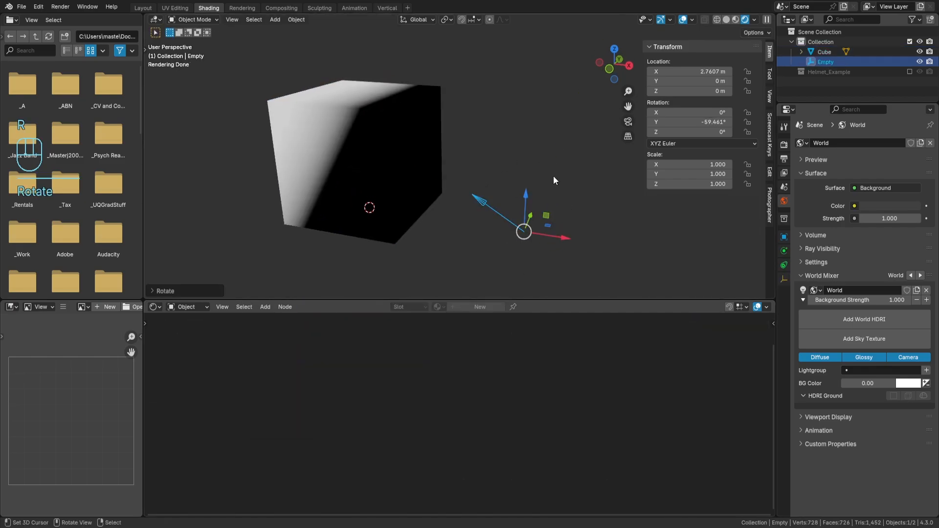
{"action": "key", "text": "r"}
{"action": "key", "text": "z"}
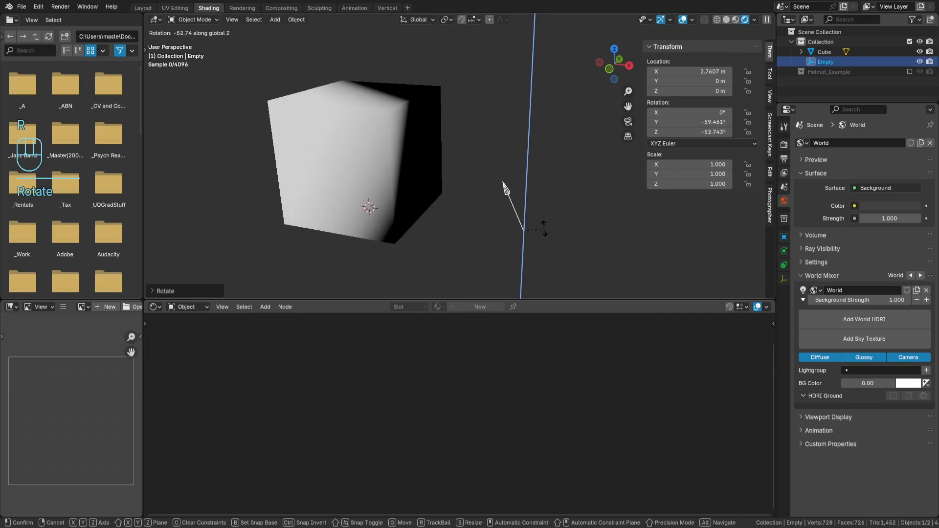
{"action": "left_click", "coordinate": [523, 200]}
{"action": "middle_click_drag", "start_coordinate": [522, 203], "coordinate": [492, 211]}
{"action": "key", "text": "r"}
{"action": "key", "text": "z"}
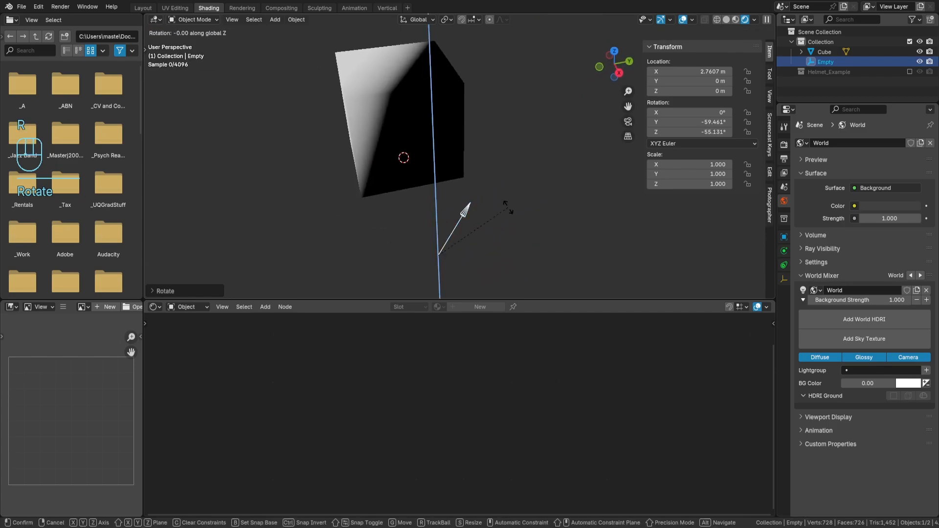
{"action": "left_click", "coordinate": [509, 183]}
Step: Change the Mapping node's Z rotation driver expression to rotation_euler by removing the minus sign
{"action": "left_click", "coordinate": [418, 148]}
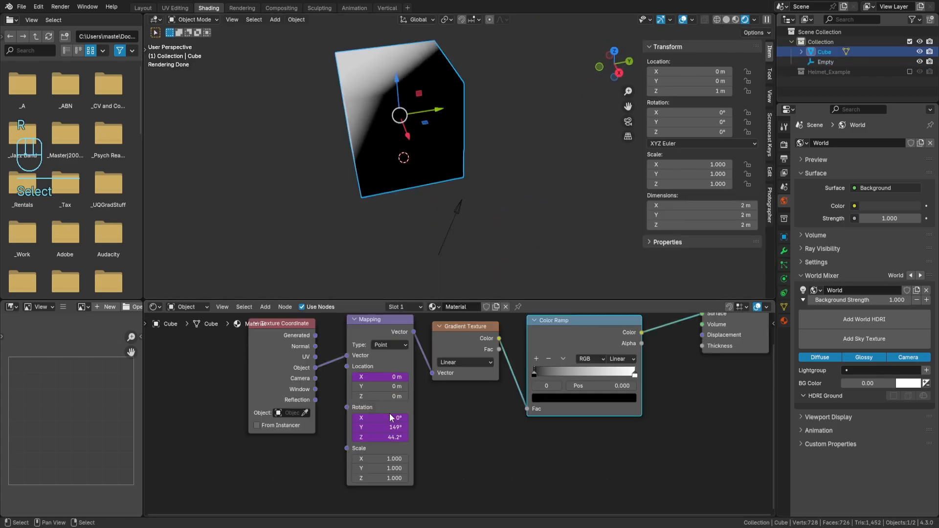
{"action": "right_click", "coordinate": [387, 436]}
{"action": "left_click", "coordinate": [325, 386]}
{"action": "left_click", "coordinate": [287, 371]}
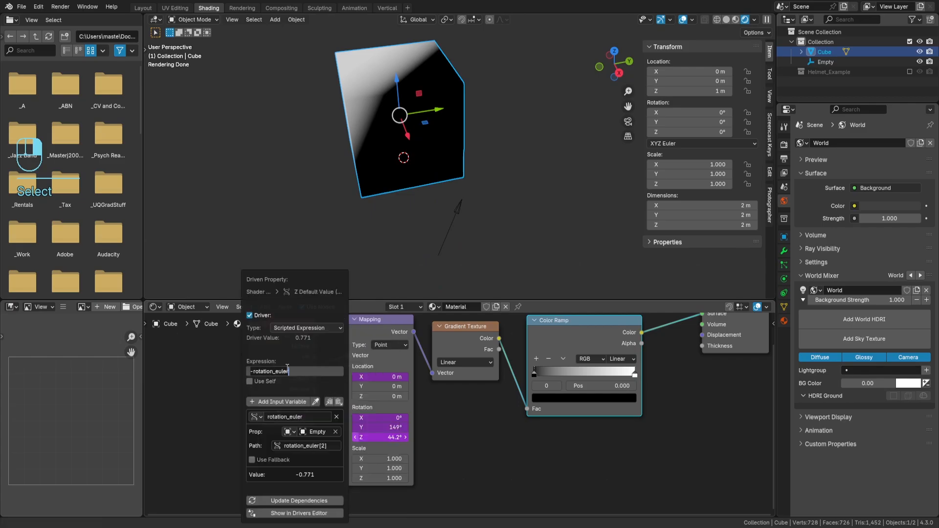
{"action": "left_click", "coordinate": [253, 372]}
{"action": "key", "text": "BackSpace"}
{"action": "key", "text": "Return"}
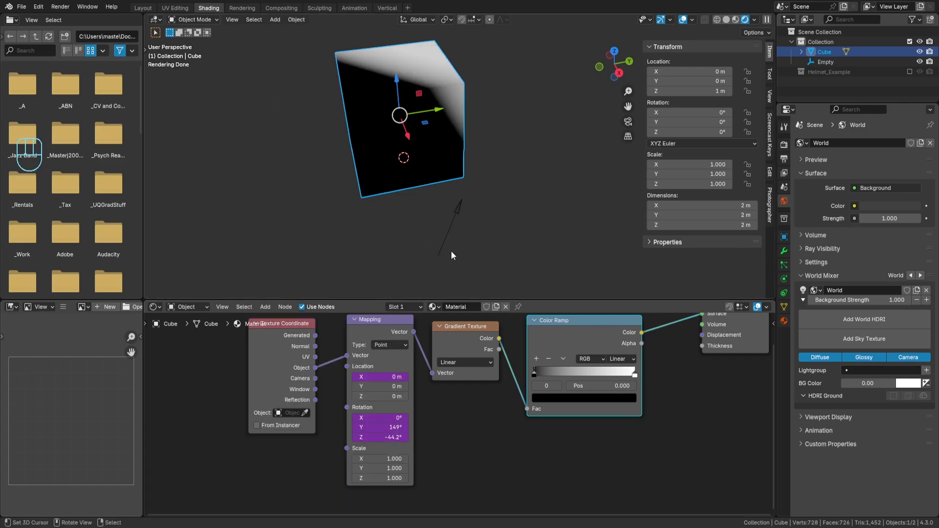
Step: Try rotating the Empty about the global Z axis to test the corrected driver, and clear its rotation
{"action": "left_click", "coordinate": [460, 222]}
{"action": "key", "text": "r"}
{"action": "key", "text": "z"}
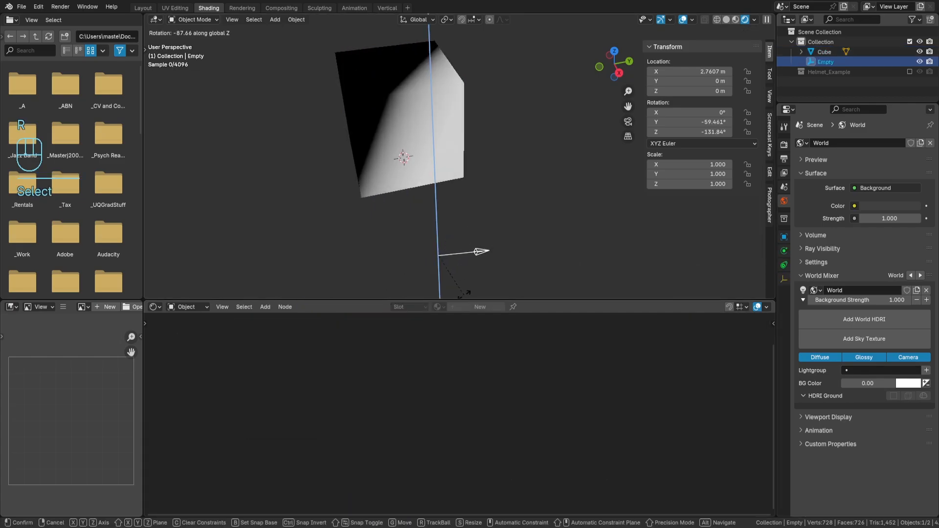
{"action": "left_click", "coordinate": [502, 222]}
{"action": "key", "text": "alt+r"}
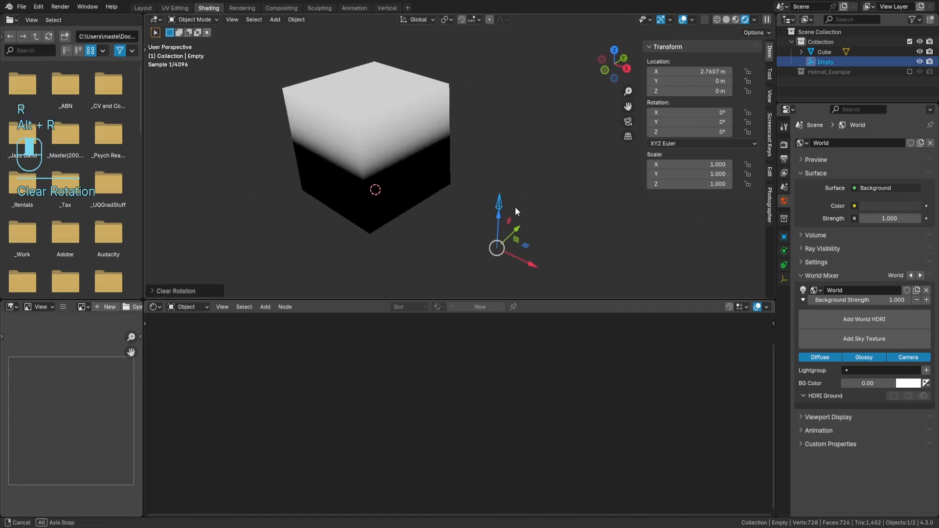
Step: Test the gradient by rotating the Empty about -56° on Y and -76° on Z, and clear its rotation again
{"action": "mouse_move", "coordinate": [515, 208]}
{"action": "middle_mouse_down"}
{"action": "mouse_move", "coordinate": [491, 210]}
{"action": "mouse_move", "coordinate": [526, 201]}
{"action": "middle_mouse_up"}
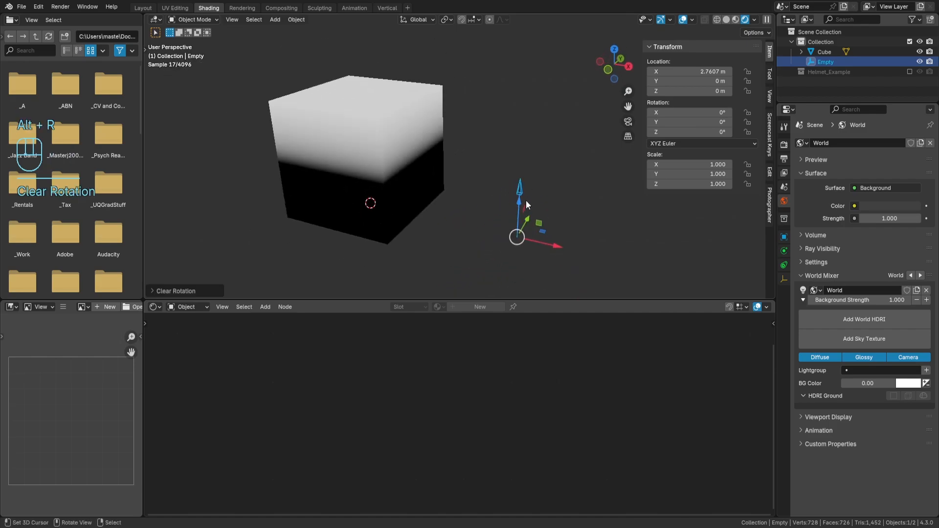
{"action": "key", "text": "r"}
{"action": "key", "text": "y"}
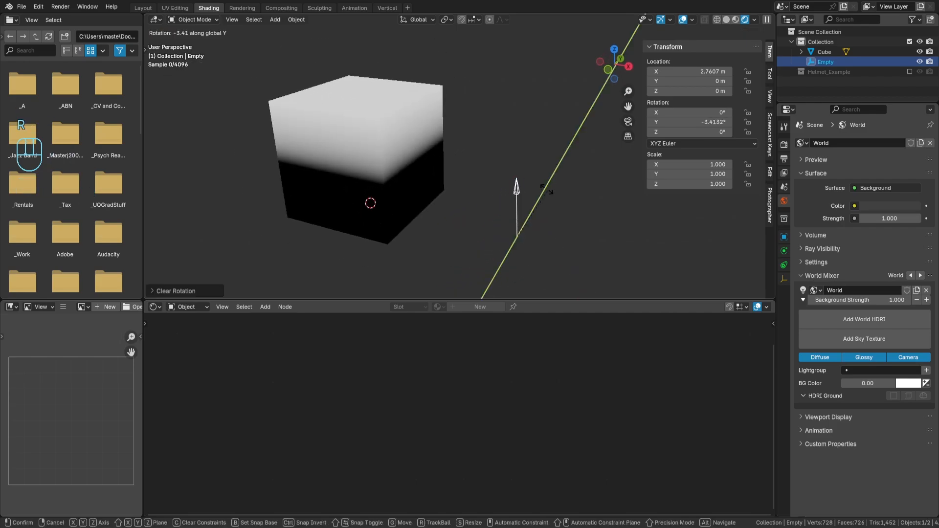
{"action": "left_click", "coordinate": [499, 160]}
{"action": "key", "text": "r"}
{"action": "key", "text": "z"}
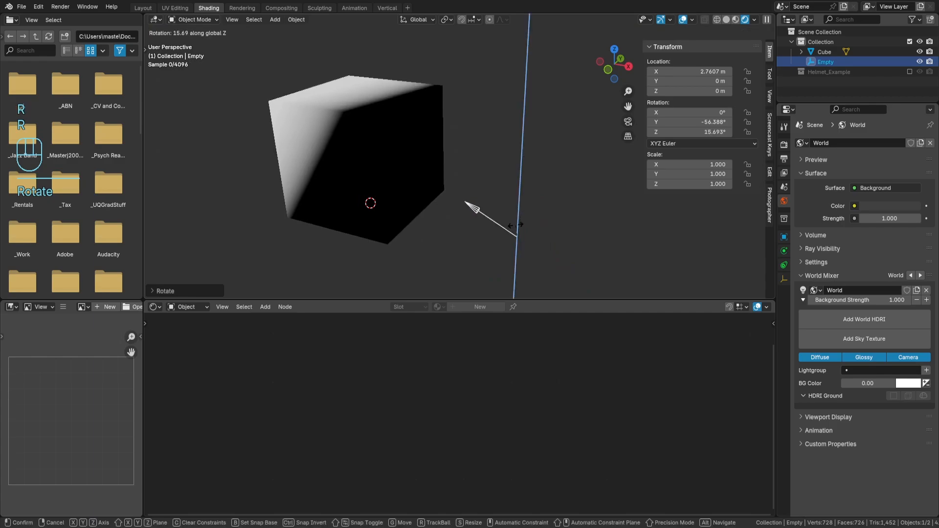
{"action": "left_click", "coordinate": [521, 195]}
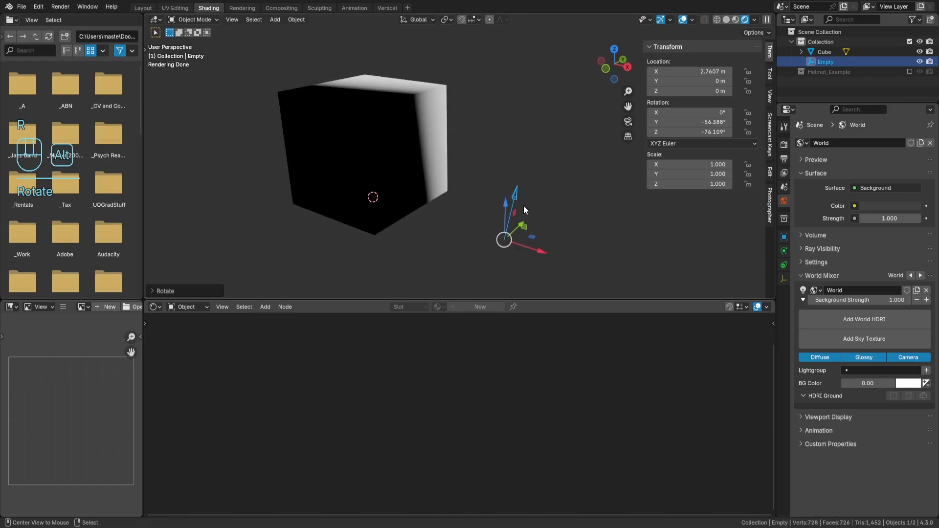
{"action": "key", "text": "alt+r"}
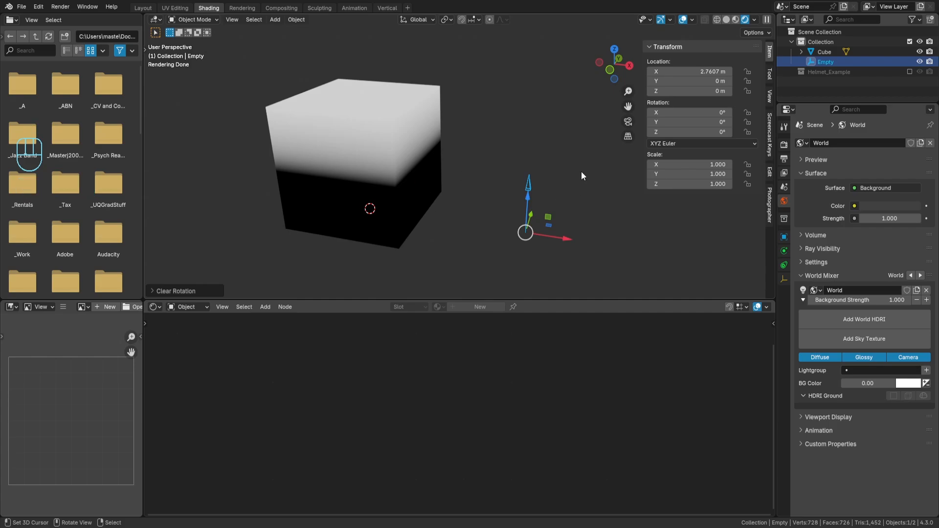
{"action": "key", "text": "s"}
{"action": "key", "text": "z"}
{"action": "right_click", "coordinate": [586, 189]}
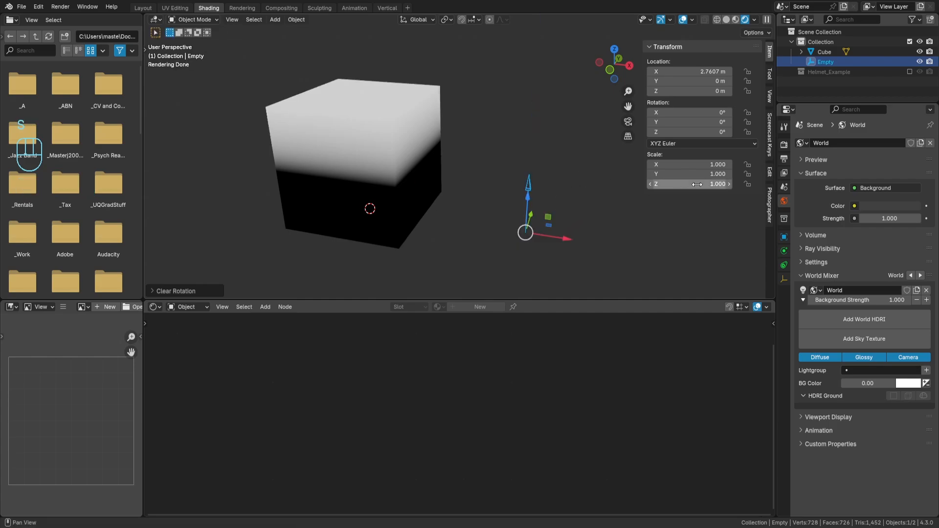
Step: Copy the Empty's Z scale as a new driver and select the Cube to reach its material nodes
{"action": "right_click", "coordinate": [655, 185]}
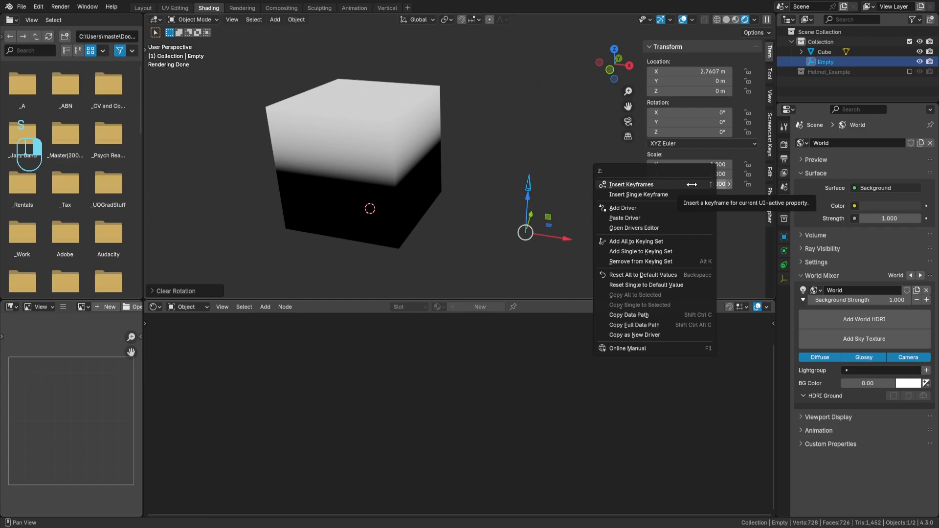
{"action": "left_click", "coordinate": [653, 335]}
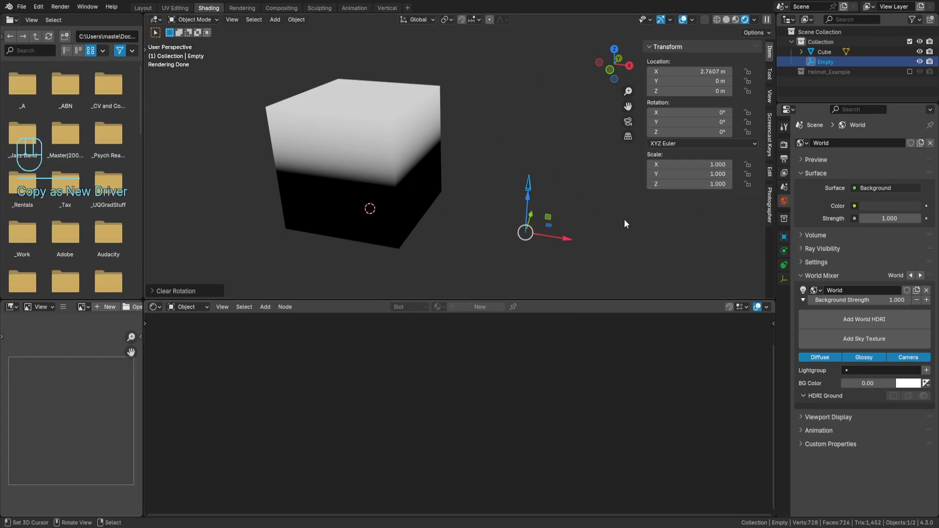
{"action": "left_click", "coordinate": [442, 167]}
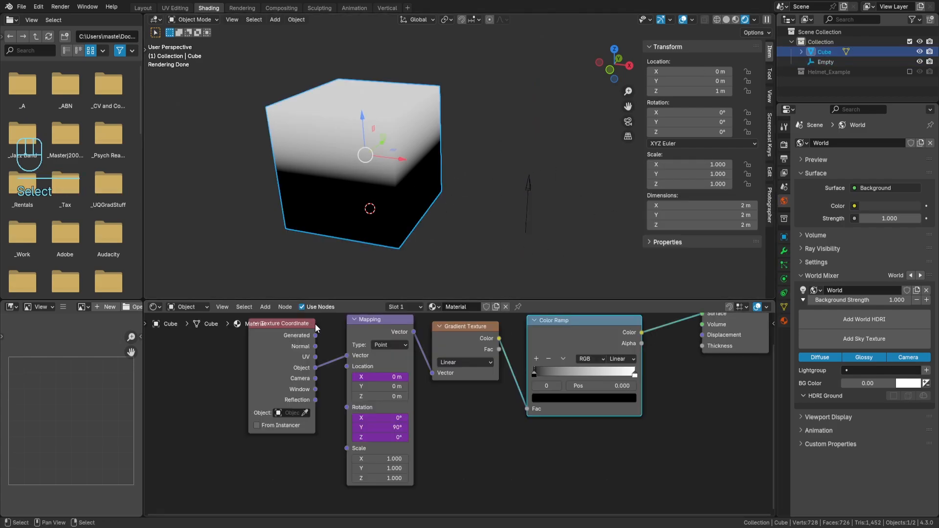
{"action": "right_click", "coordinate": [380, 478]}
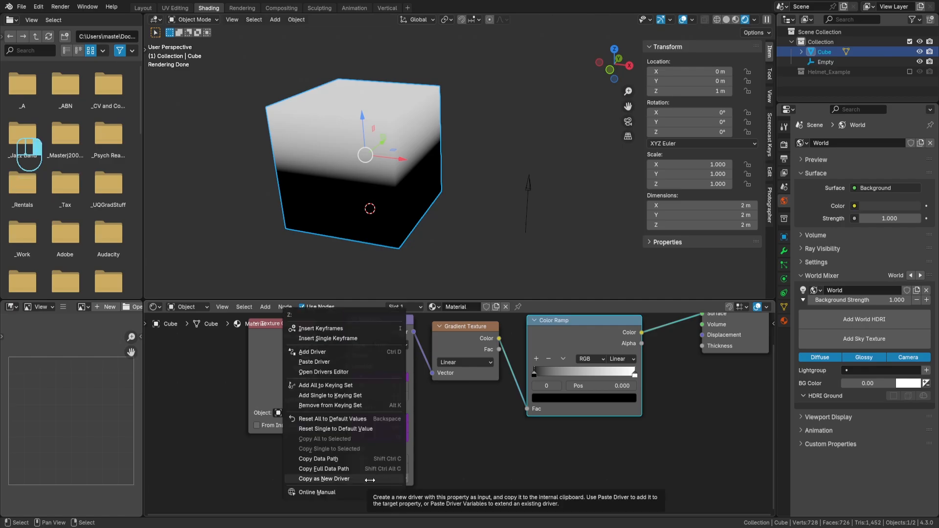
Step: Try adjusting the Mapping node's scale to see its effect on the gradient, and undo the changes
{"action": "middle_click_drag", "start_coordinate": [410, 437], "coordinate": [379, 394]}
{"action": "scroll", "coordinate": [389, 412], "scroll_direction": "up", "scroll_amount": 1}
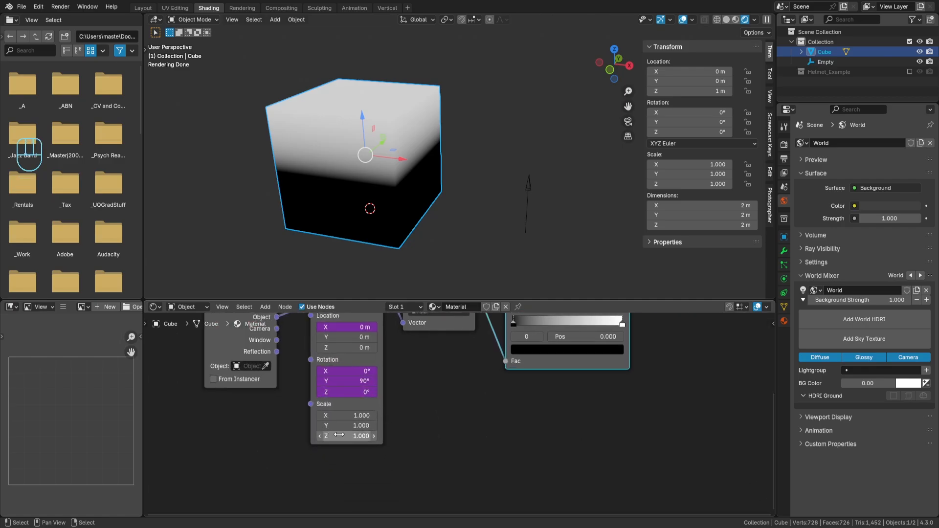
{"action": "left_click_drag", "start_coordinate": [346, 436], "coordinate": [352, 415]}
{"action": "key", "text": "ctrl+z"}
{"action": "key", "text": "ctrl+z"}
{"action": "key", "text": "ctrl+z"}
{"action": "middle_click_drag", "start_coordinate": [434, 367], "coordinate": [442, 409]}
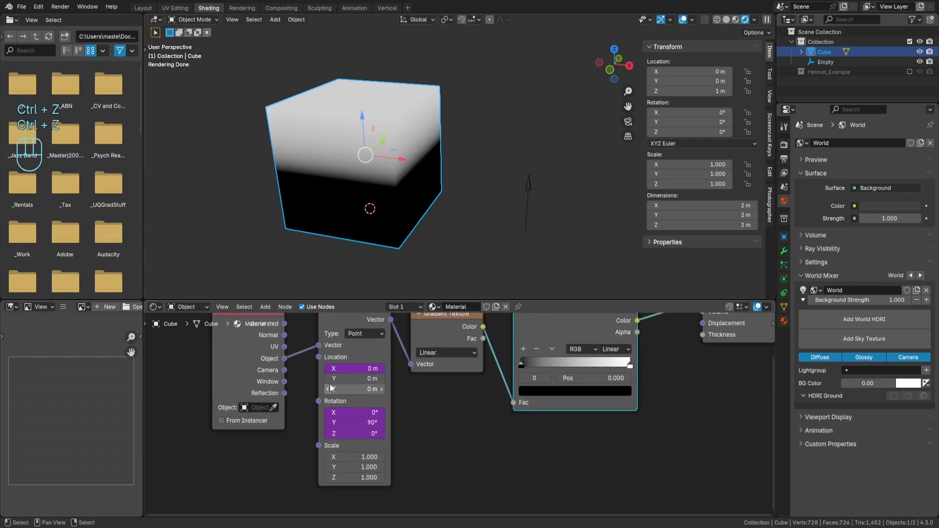
Step: Paste the copied driver onto the Mapping node's Z scale
{"action": "left_click", "coordinate": [360, 367]}
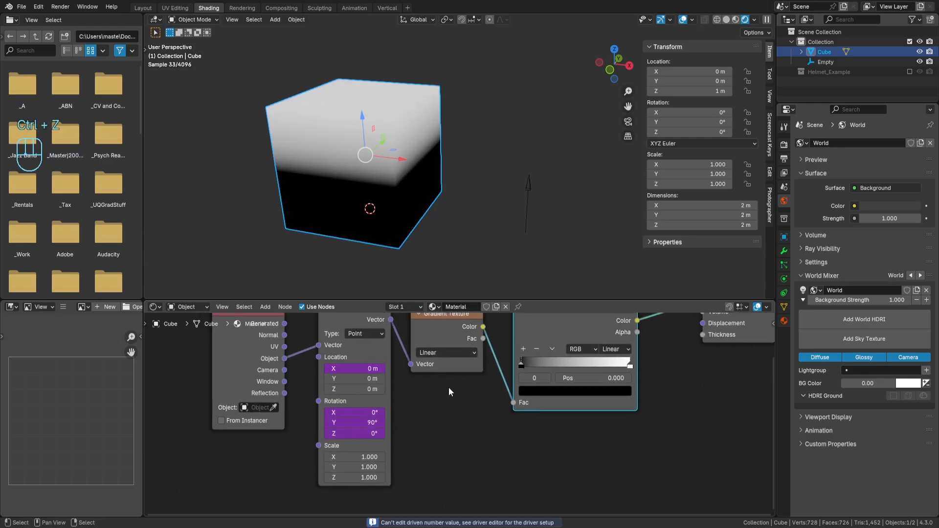
{"action": "middle_click_drag", "start_coordinate": [353, 473], "coordinate": [339, 424]}
{"action": "right_click", "coordinate": [338, 425]}
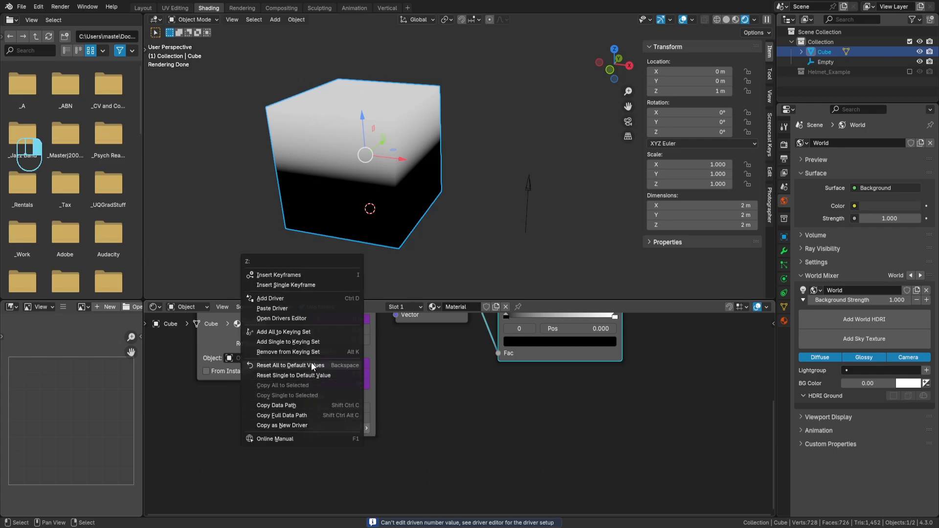
{"action": "left_click", "coordinate": [287, 309]}
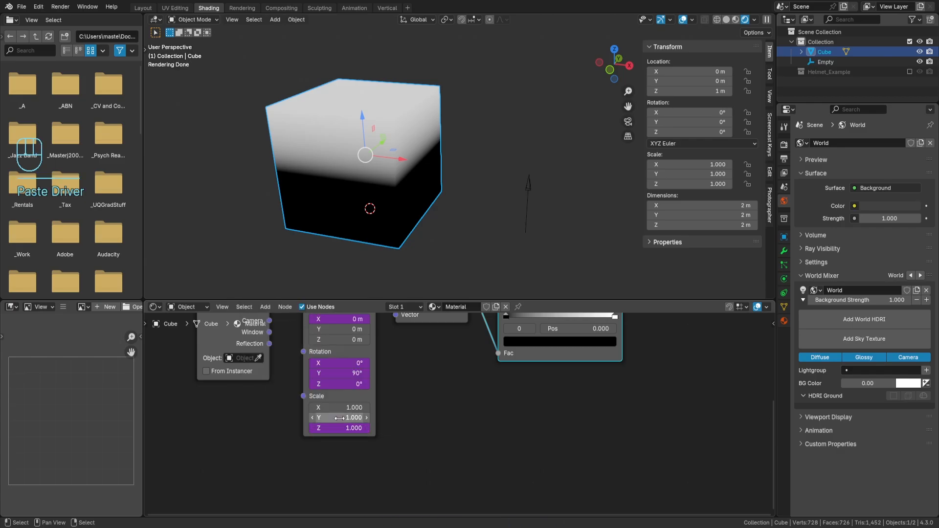
Step: Select the Empty and try scaling it uniformly to test the scale driver, cancelling the scaling
{"action": "middle_click_drag", "start_coordinate": [532, 177], "coordinate": [476, 197], "text": "shift"}
{"action": "right_click", "coordinate": [495, 195]}
{"action": "key", "text": "s"}
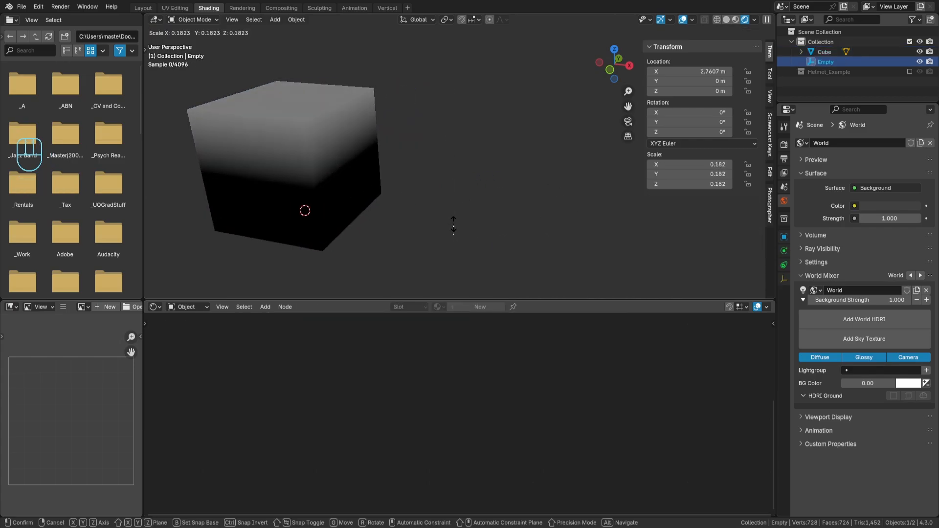
{"action": "right_click", "coordinate": [486, 193]}
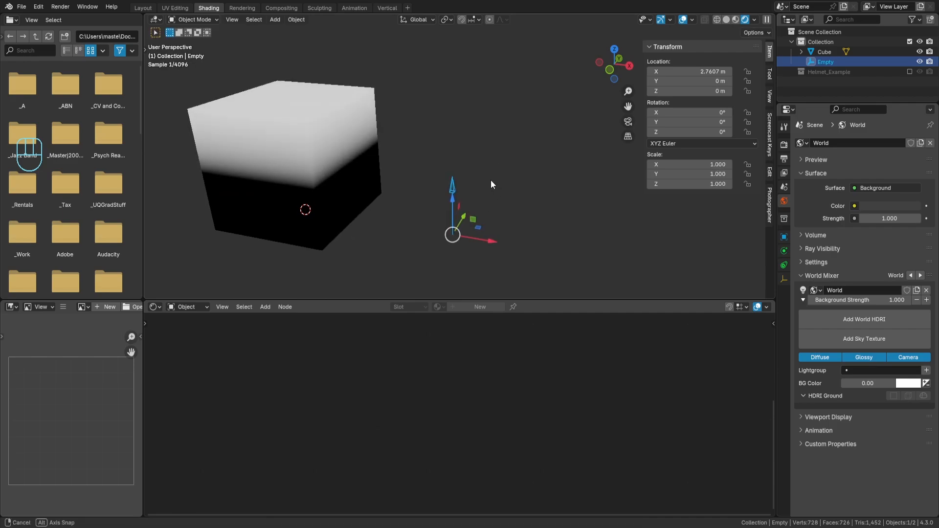
Step: Raise the Empty about 0.41 m along Z and test scaling it from there, cancelling the scaling
{"action": "key", "text": "g"}
{"action": "key", "text": "z"}
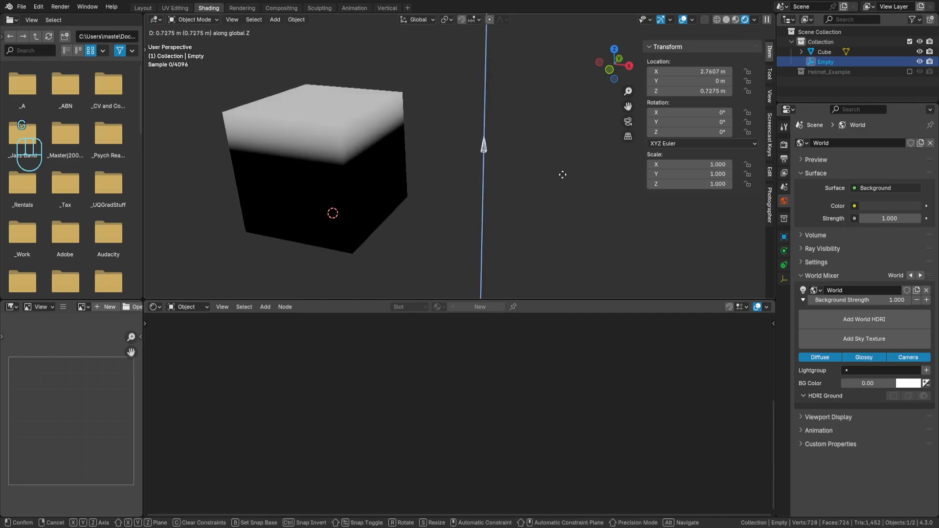
{"action": "left_click", "coordinate": [559, 198]}
{"action": "key", "text": "s"}
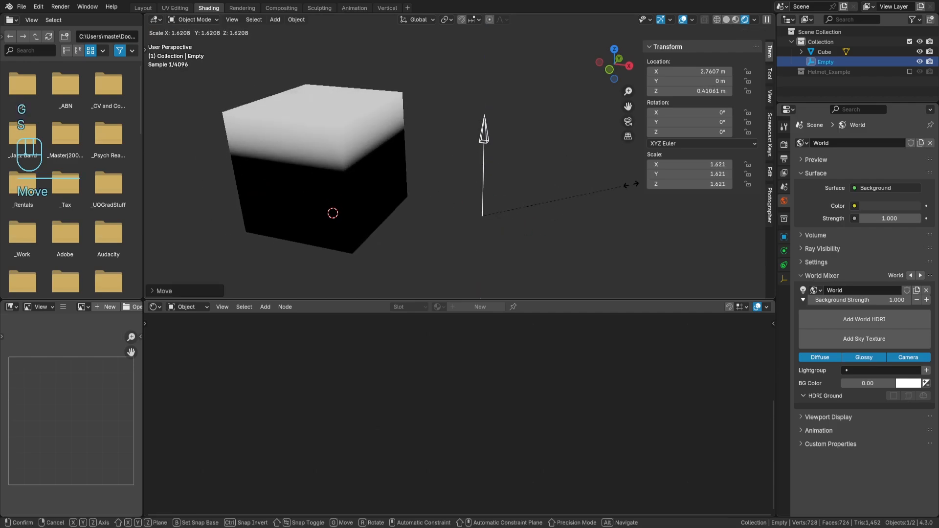
{"action": "right_click", "coordinate": [615, 187]}
Step: Clear the Empty's location and move it about 2.44 m along the X axis, beside the cube
{"action": "left_click", "coordinate": [352, 195]}
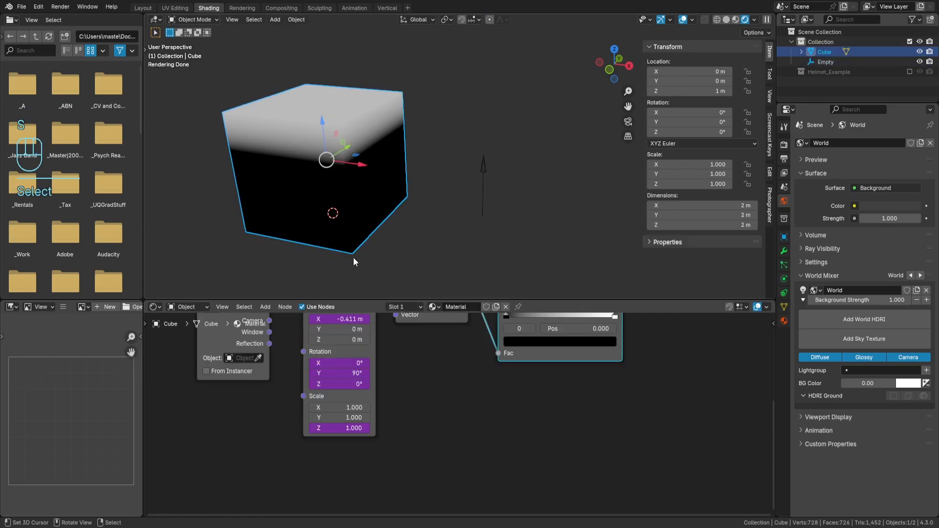
{"action": "middle_click_drag", "start_coordinate": [391, 348], "coordinate": [392, 377]}
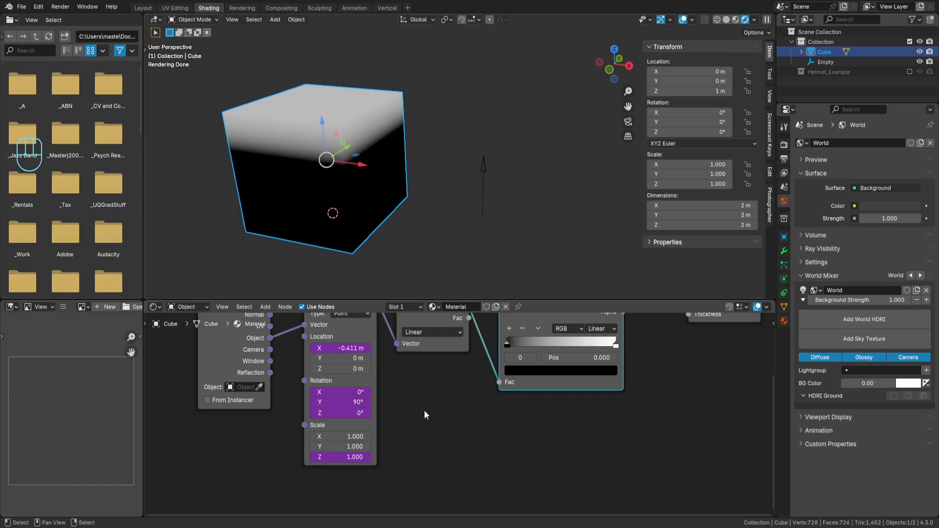
{"action": "left_click", "coordinate": [482, 187]}
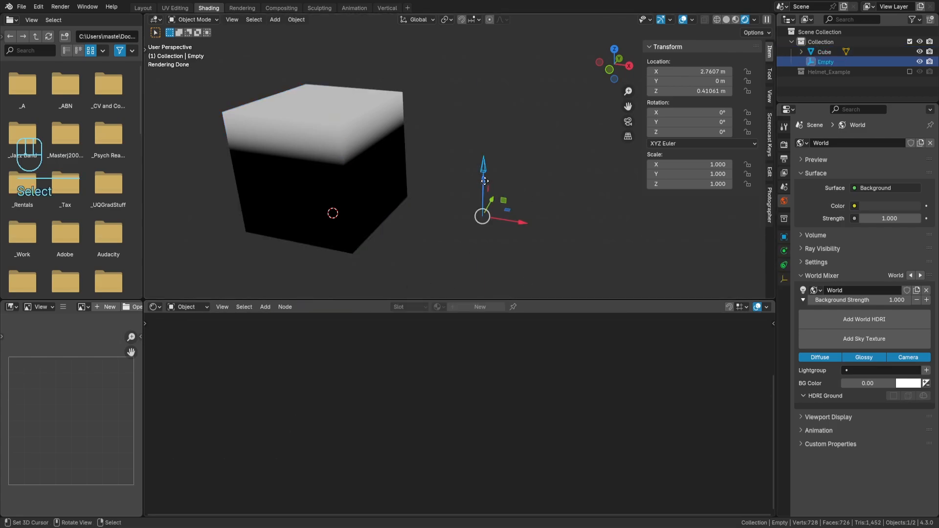
{"action": "key", "text": "alt+g"}
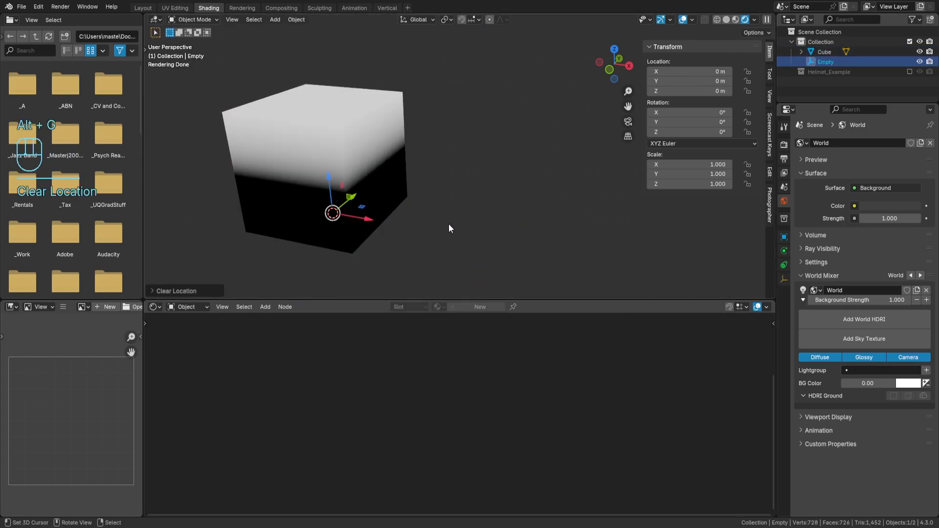
{"action": "key", "text": "g"}
{"action": "key", "text": "x"}
{"action": "left_click", "coordinate": [504, 230]}
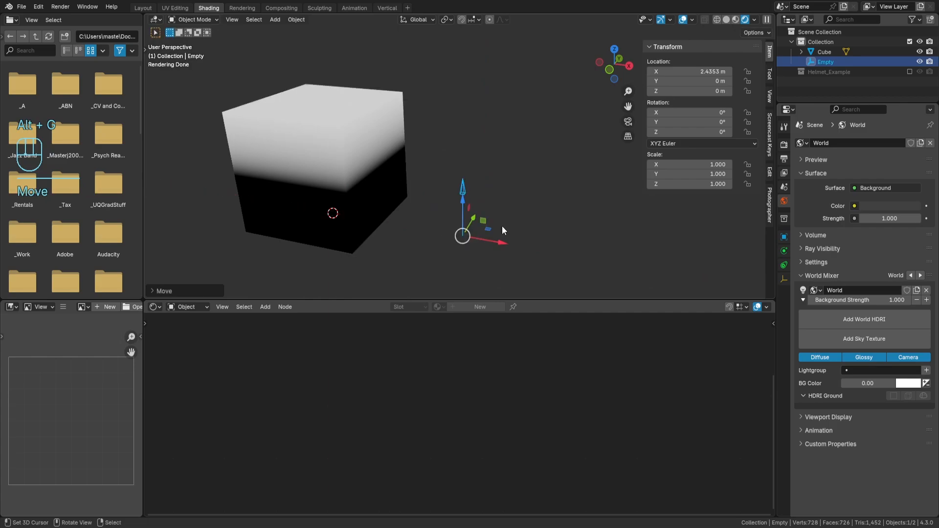
Step: Move the Cube's texture and Color Ramp nodes away from the Material Output, hide the viewport sidebar and deselect the Cube
{"action": "left_click", "coordinate": [395, 185]}
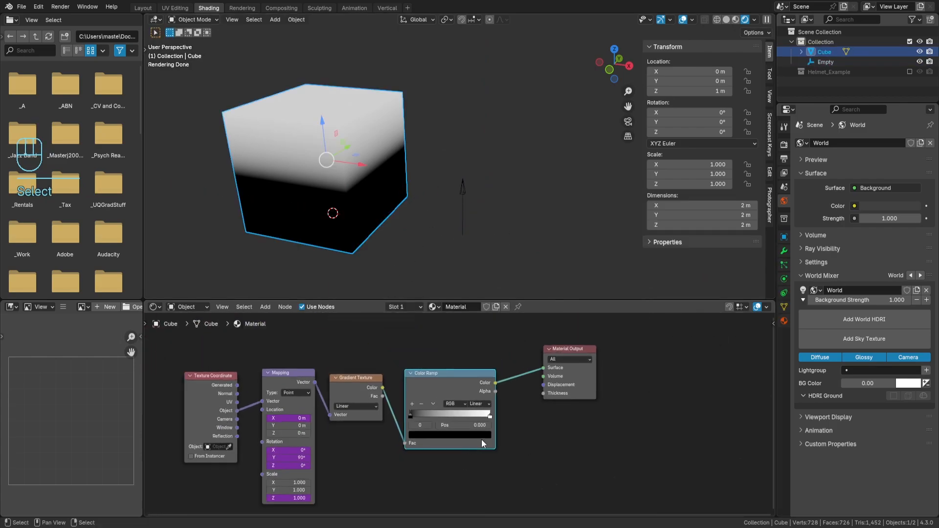
{"action": "middle_click_drag", "start_coordinate": [482, 440], "coordinate": [524, 419]}
{"action": "left_click_drag", "start_coordinate": [215, 367], "coordinate": [293, 412]}
{"action": "left_click", "coordinate": [381, 410]}
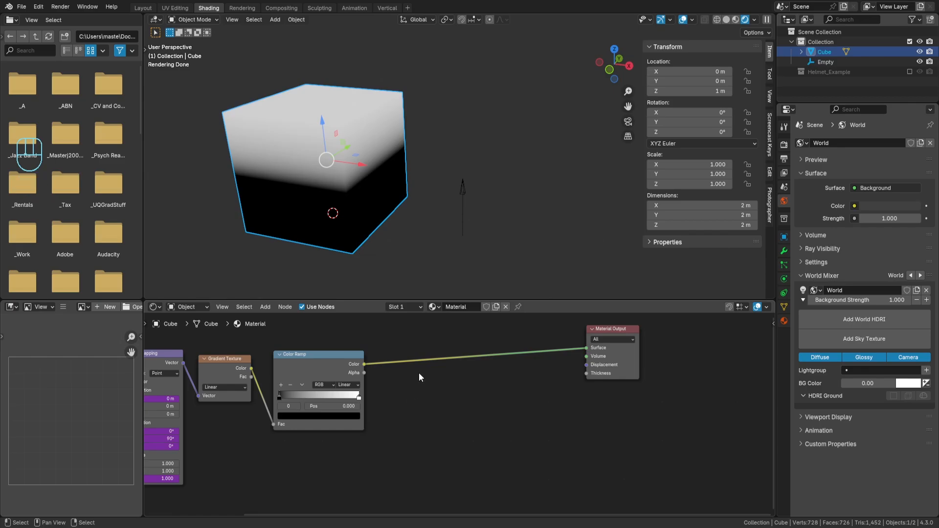
{"action": "key", "text": "n"}
{"action": "left_click", "coordinate": [557, 180]}
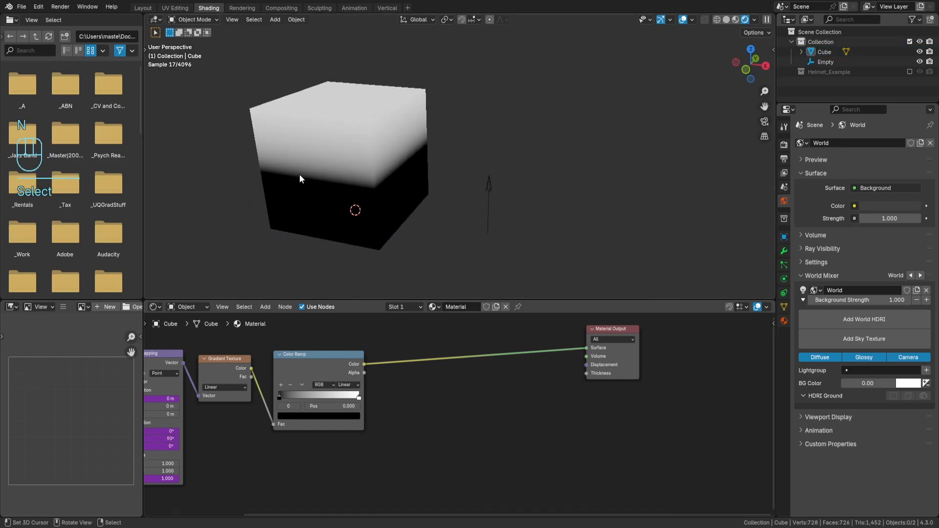
Step: Add a Bevel modifier to the Cube with an amount of 0.001 m and the limit method set to None
{"action": "left_click", "coordinate": [415, 173]}
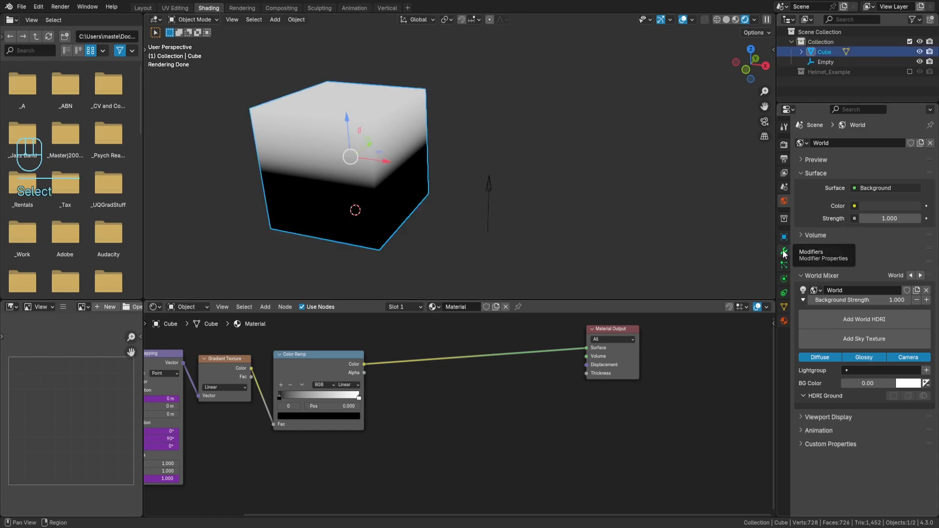
{"action": "left_click", "coordinate": [784, 253]}
{"action": "left_click", "coordinate": [859, 143]}
{"action": "left_click", "coordinate": [860, 143]}
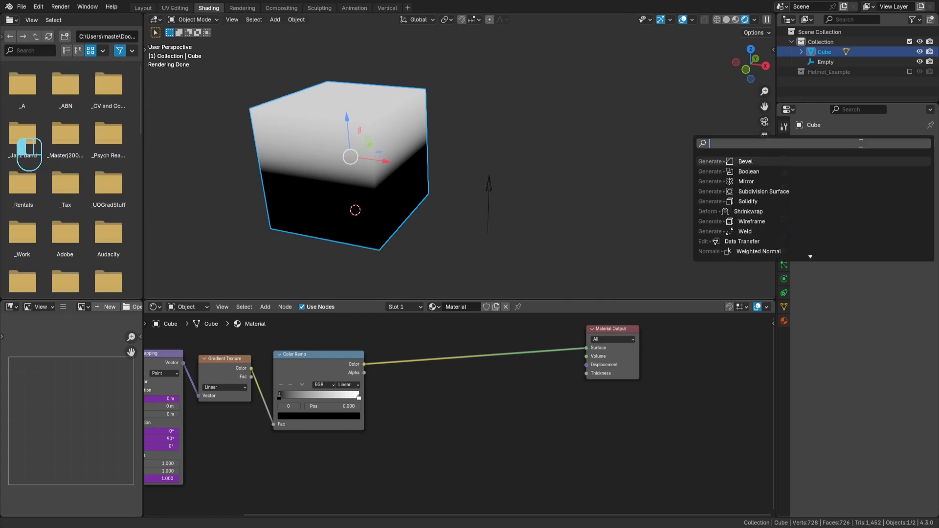
{"action": "type", "text": "bevel"}
{"action": "key", "text": "Return"}
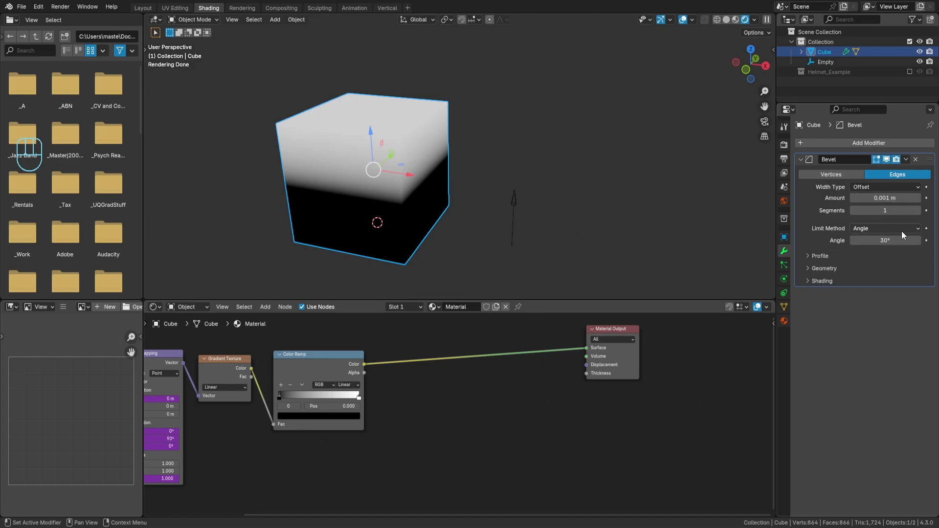
{"action": "left_click", "coordinate": [888, 231]}
{"action": "left_click", "coordinate": [868, 232]}
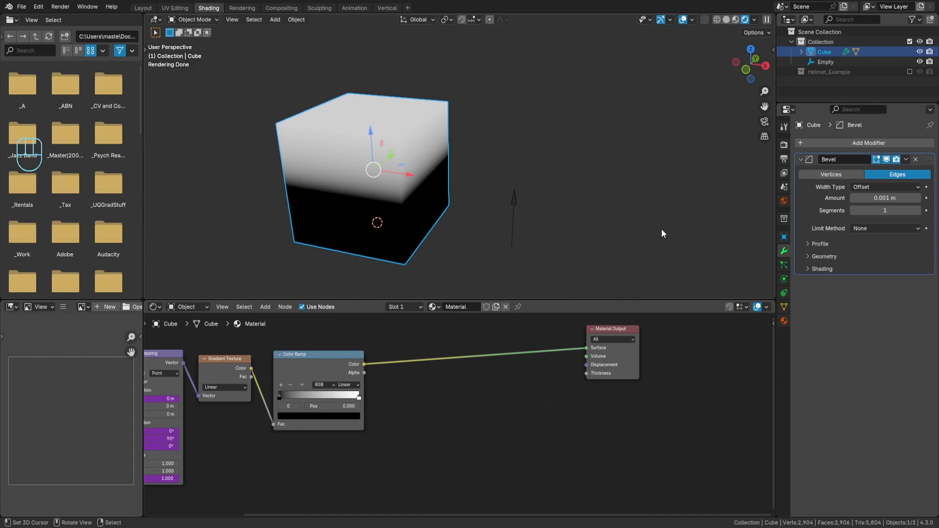
Step: Rename the Cube's gradient material as Wireframe
{"action": "left_click", "coordinate": [784, 320]}
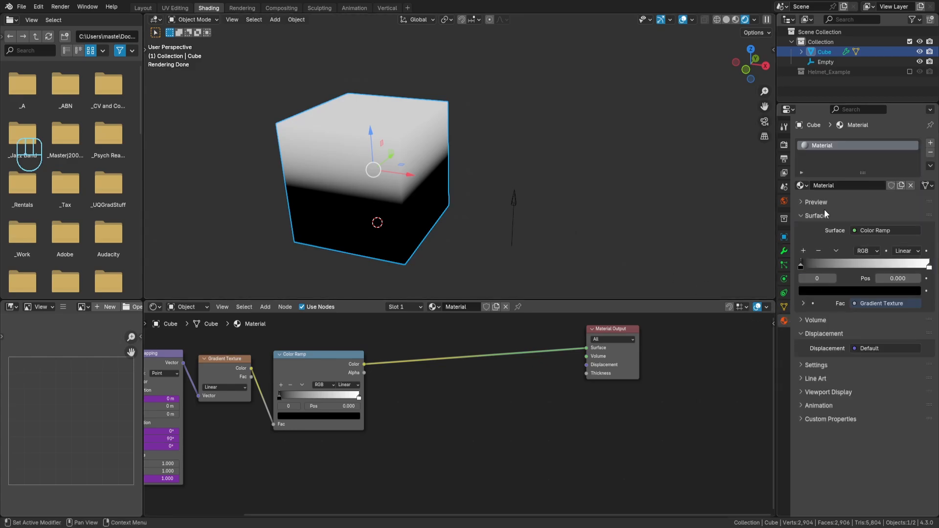
{"action": "double_click", "coordinate": [840, 188]}
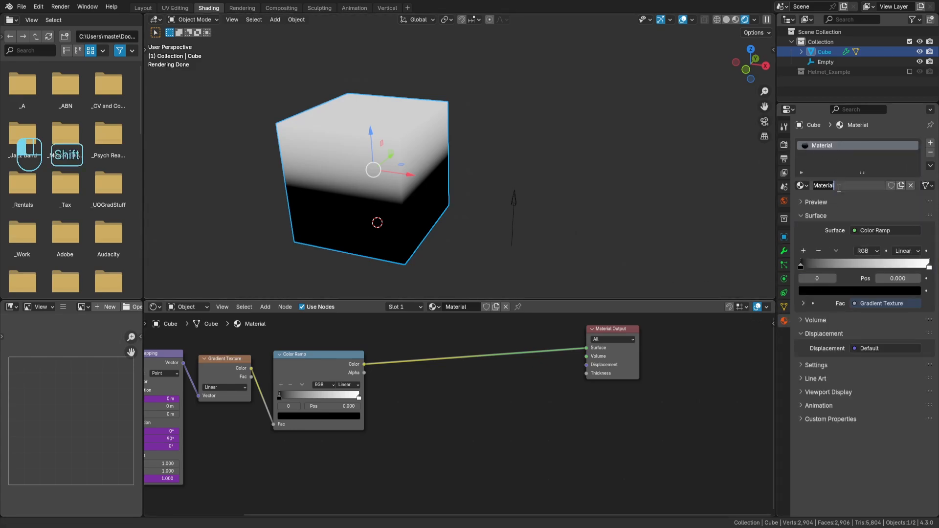
{"action": "type", "text": "Wireframe"}
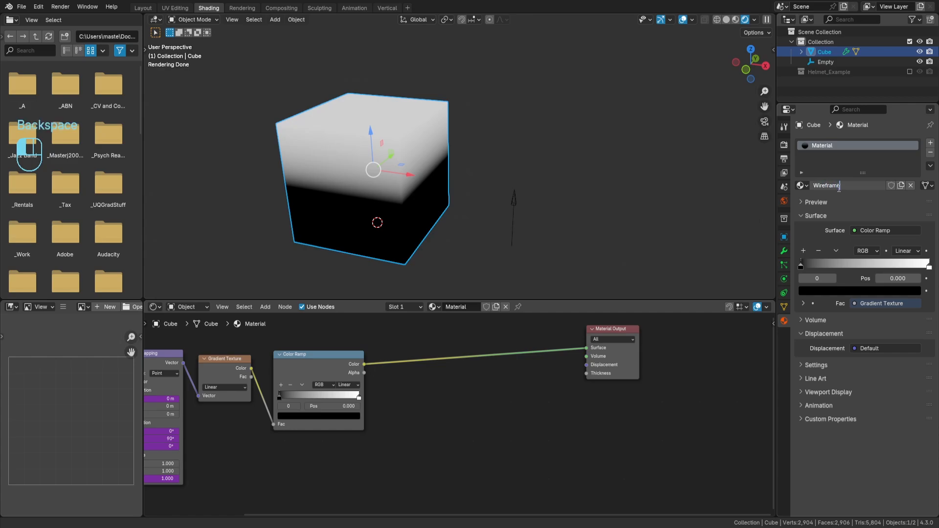
{"action": "key", "text": "Return"}
Step: Add a second material slot to the Cube, move it above Wireframe and create a new material in it
{"action": "left_click", "coordinate": [929, 146]}
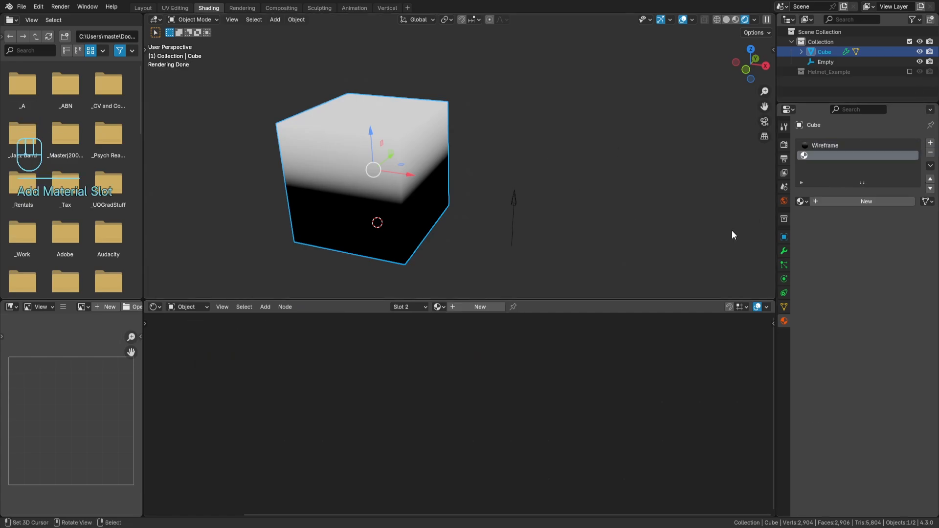
{"action": "left_click", "coordinate": [930, 179]}
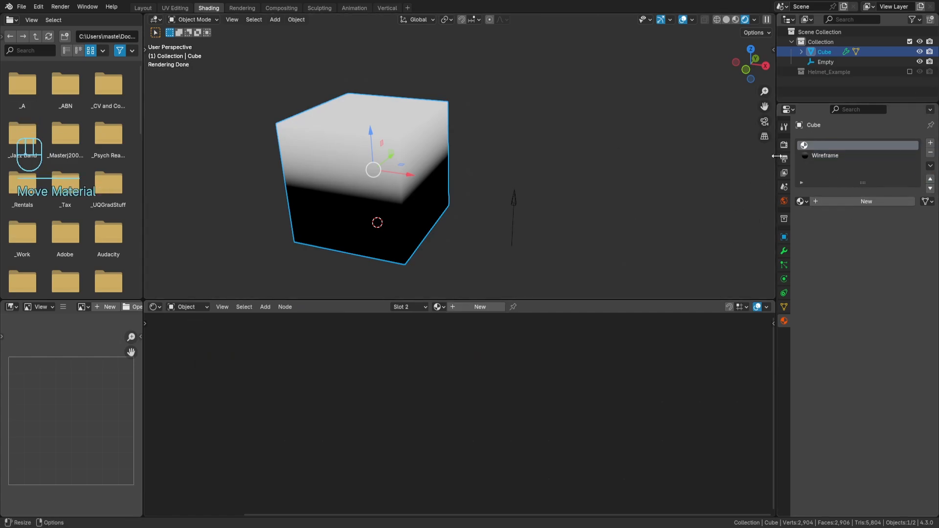
{"action": "left_click", "coordinate": [864, 202]}
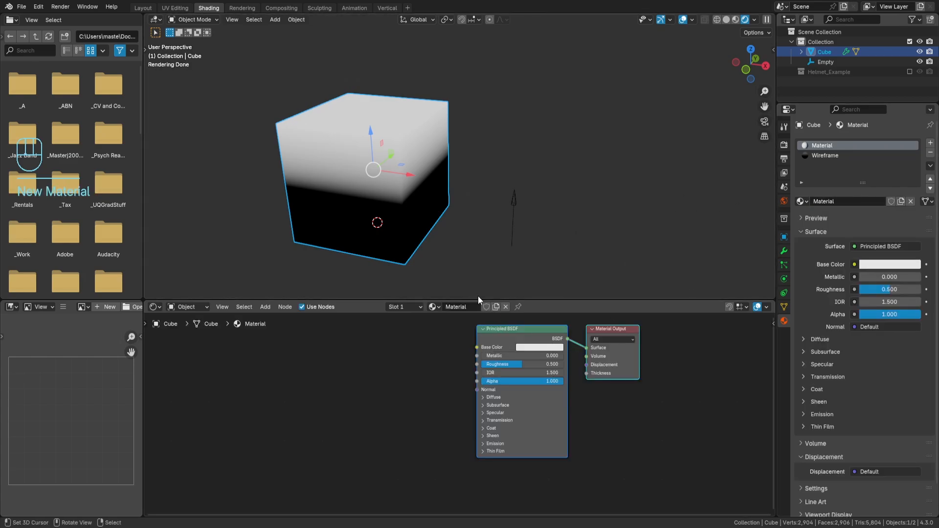
Step: Set the Bevel modifier's shading material index to 1 and assign the new material to all of the Cube's faces
{"action": "left_click", "coordinate": [784, 251]}
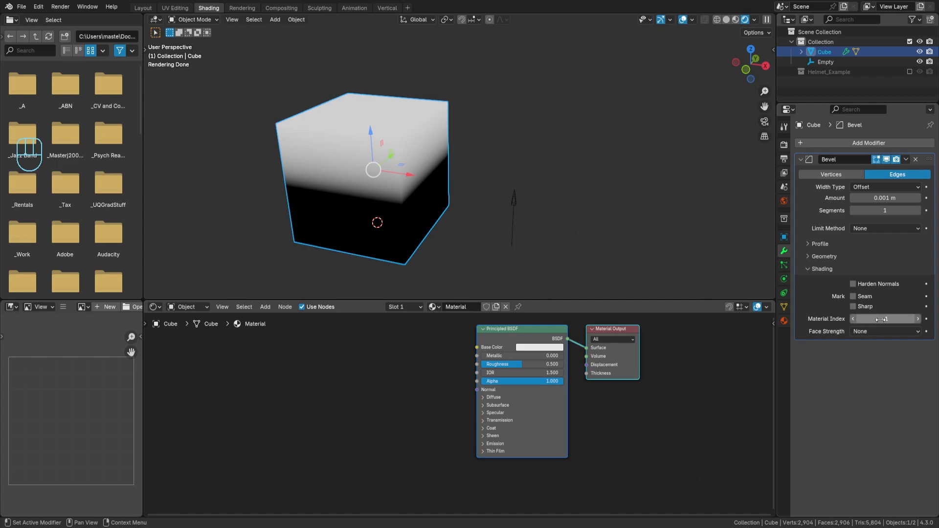
{"action": "left_click", "coordinate": [917, 319]}
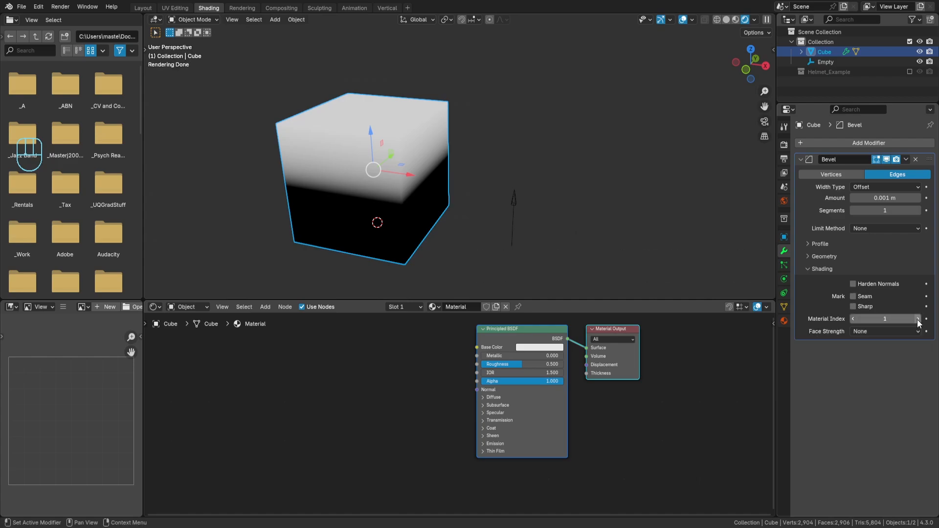
{"action": "key", "text": "Tab"}
{"action": "key", "text": "a"}
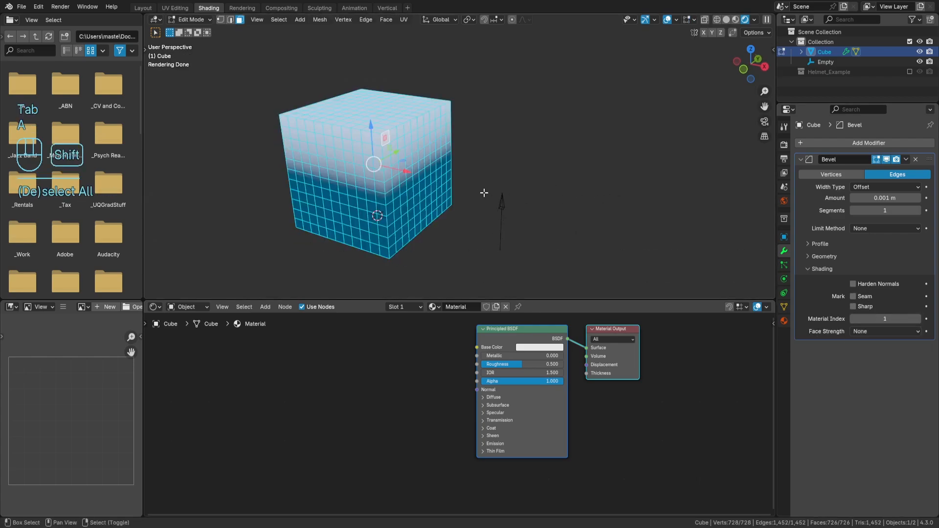
{"action": "middle_click_drag", "start_coordinate": [484, 193], "coordinate": [525, 193], "text": "shift"}
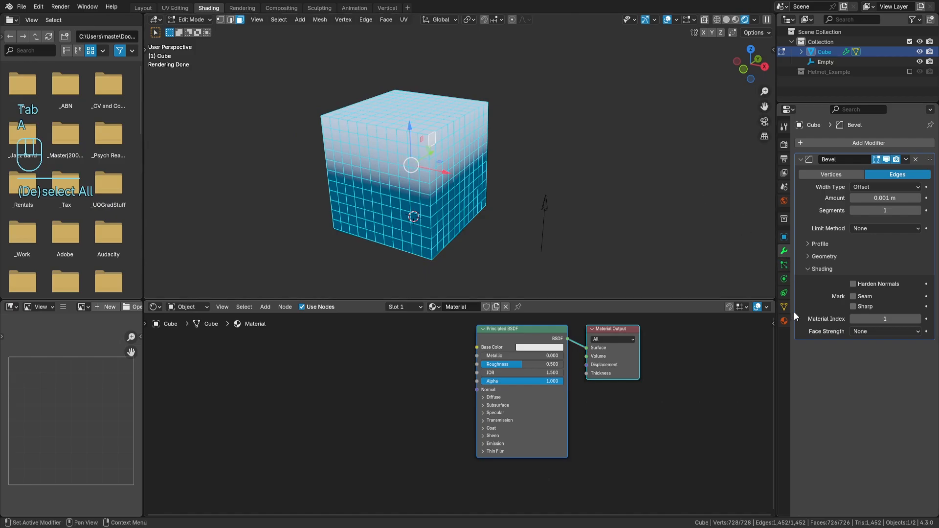
{"action": "left_click", "coordinate": [784, 321]}
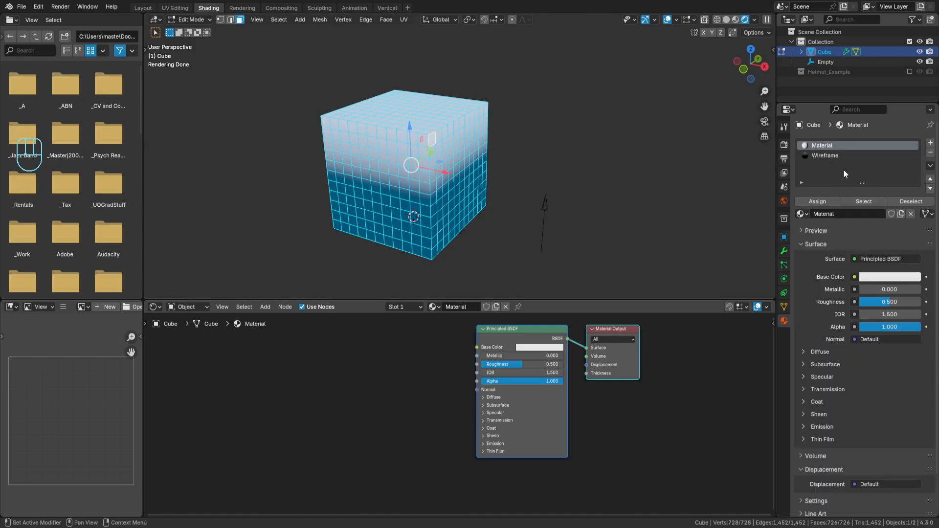
{"action": "left_click", "coordinate": [817, 201]}
{"action": "key", "text": "Tab"}
{"action": "key", "text": "a"}
{"action": "key", "text": "a"}
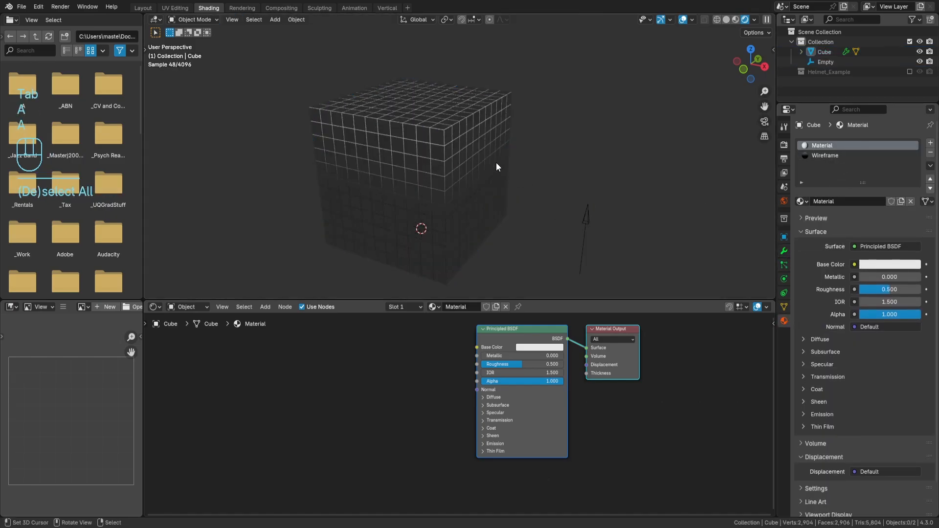
Step: Examine the gradient wireframe lines on the Cube up close and from a distance
{"action": "middle_click_drag", "start_coordinate": [496, 162], "coordinate": [507, 163]}
{"action": "scroll", "coordinate": [500, 143], "scroll_direction": "up", "scroll_amount": 2}
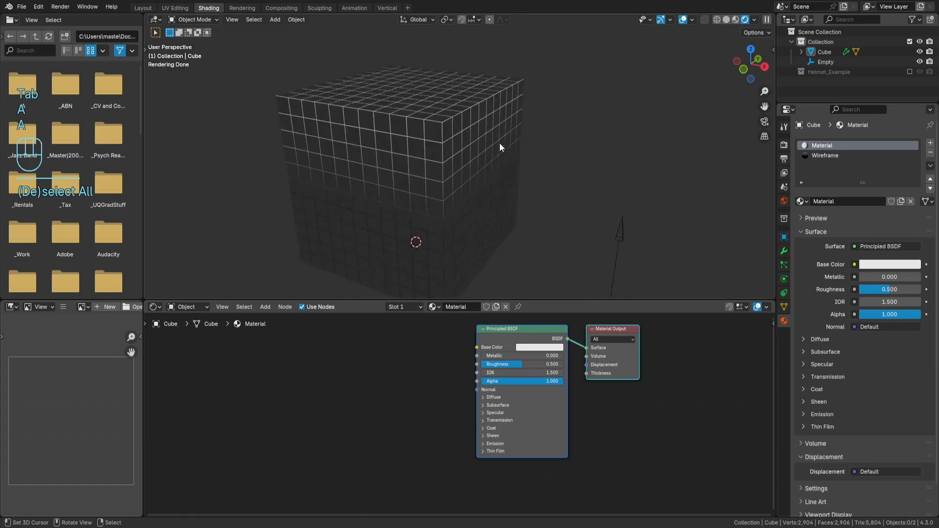
{"action": "left_click", "coordinate": [486, 175]}
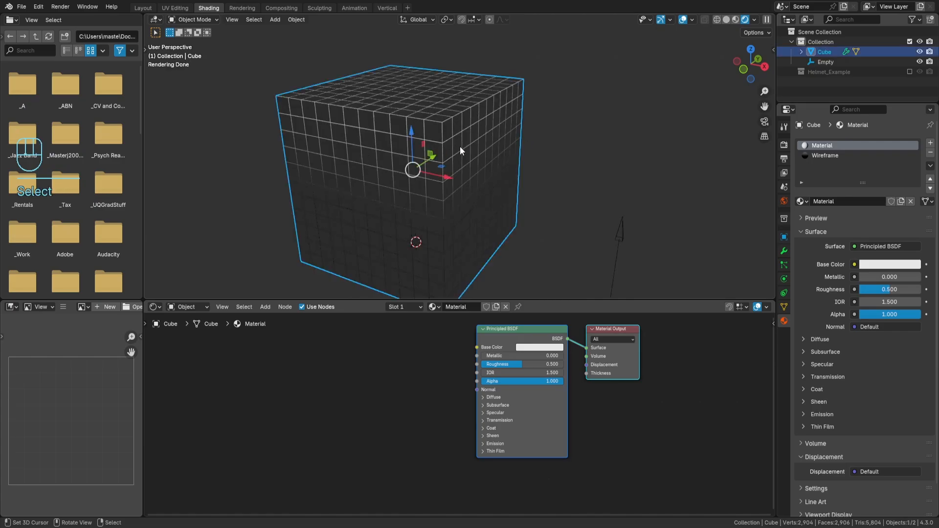
{"action": "left_click", "coordinate": [556, 169]}
{"action": "scroll", "coordinate": [492, 165], "scroll_direction": "up", "scroll_amount": 5}
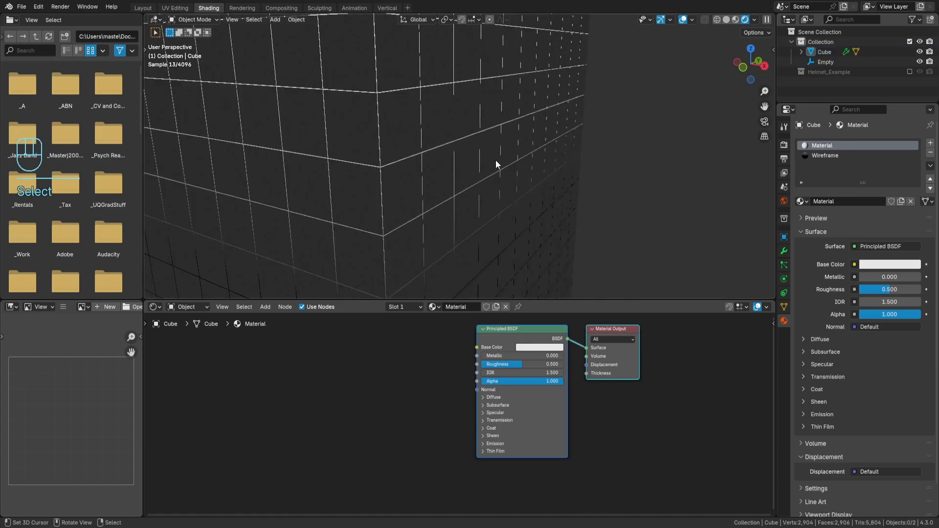
{"action": "scroll", "coordinate": [497, 166], "scroll_direction": "down", "scroll_amount": 5}
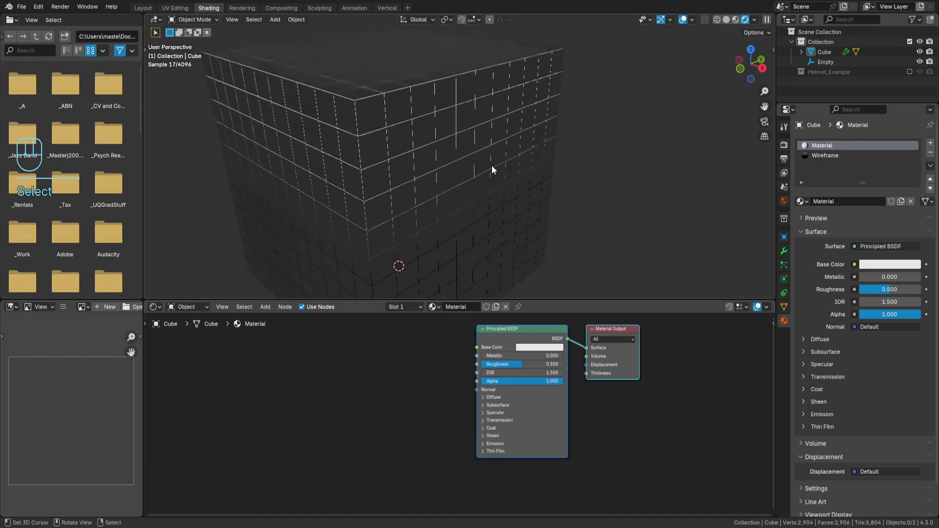
{"action": "scroll", "coordinate": [491, 166], "scroll_direction": "down", "scroll_amount": 2}
{"action": "middle_click_drag", "start_coordinate": [521, 160], "coordinate": [526, 148]}
Step: Select the Empty and try moving it along Z to test the wireframe gradient, undoing each move
{"action": "right_click", "coordinate": [606, 224]}
{"action": "scroll", "coordinate": [599, 226], "scroll_direction": "down", "scroll_amount": 1}
{"action": "left_click_drag", "start_coordinate": [574, 238], "coordinate": [611, 175]}
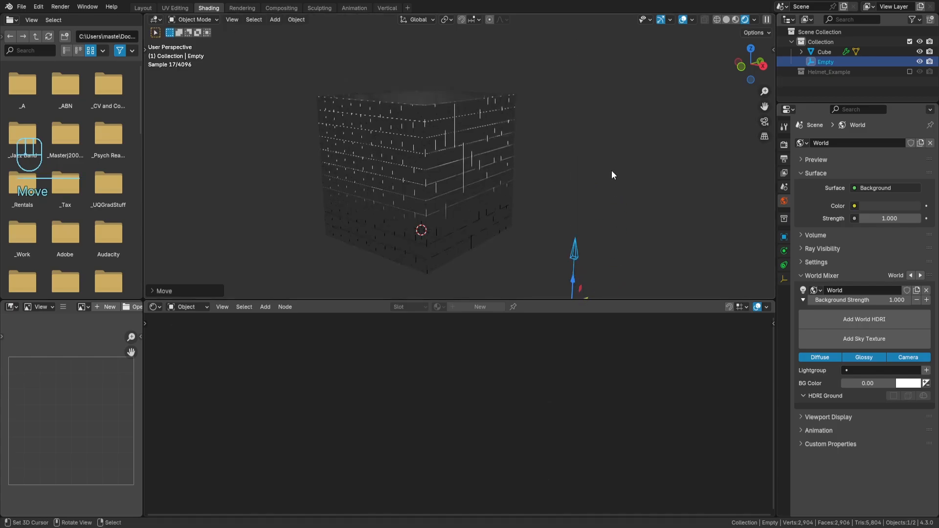
{"action": "key", "text": "ctrl+z"}
{"action": "middle_click_drag", "start_coordinate": [492, 167], "coordinate": [507, 174]}
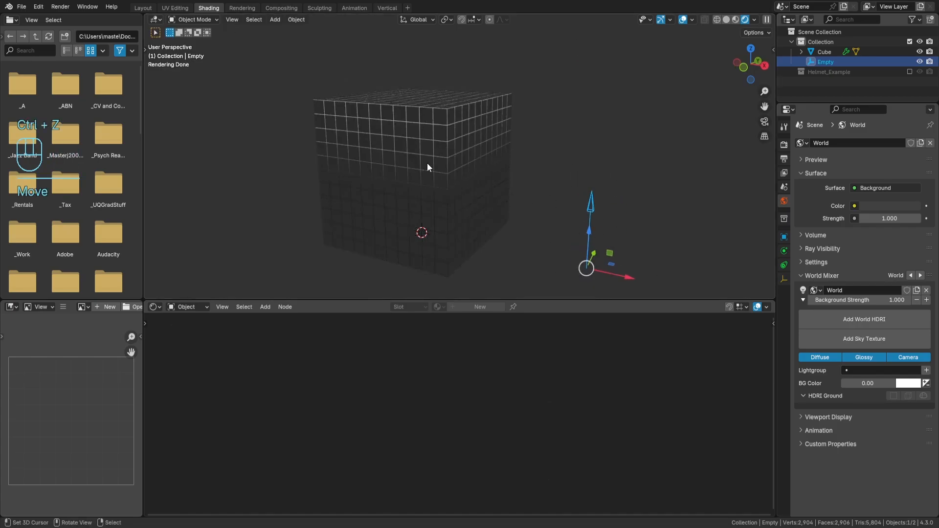
{"action": "scroll", "coordinate": [441, 162], "scroll_direction": "up", "scroll_amount": 1}
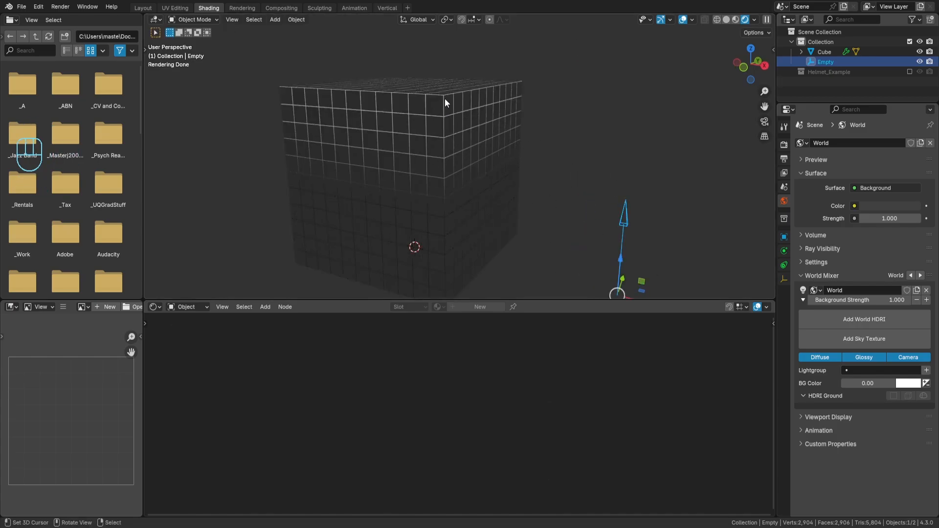
{"action": "middle_click_drag", "start_coordinate": [445, 98], "coordinate": [452, 122]}
{"action": "scroll", "coordinate": [554, 199], "scroll_direction": "down", "scroll_amount": 1}
{"action": "middle_click_drag", "start_coordinate": [587, 200], "coordinate": [596, 179]}
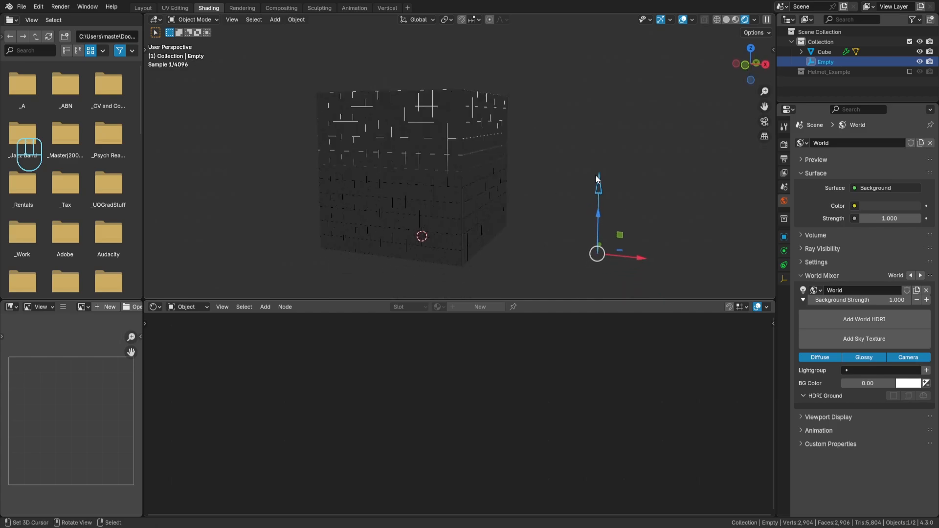
{"action": "key", "text": "ctrl+z"}
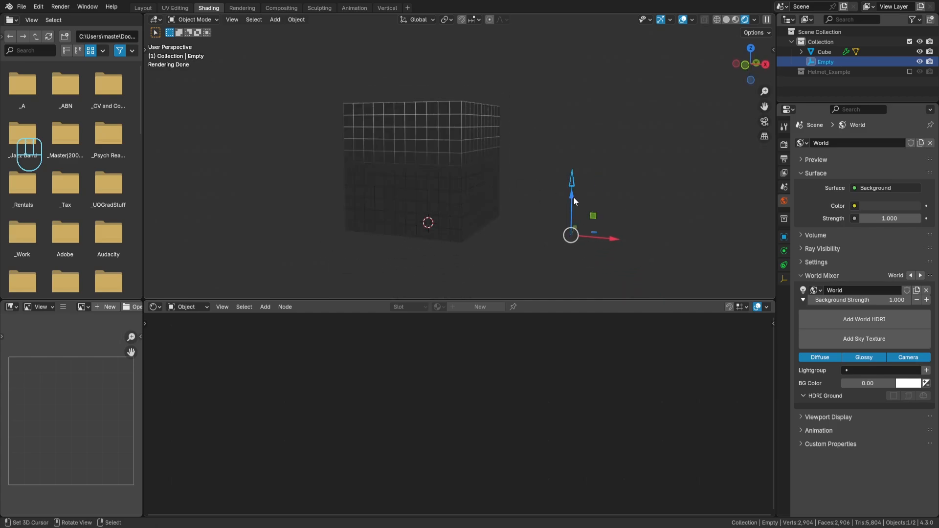
{"action": "mouse_move", "coordinate": [573, 196]}
{"action": "left_mouse_down"}
{"action": "mouse_move", "coordinate": [577, 222]}
{"action": "mouse_move", "coordinate": [586, 199]}
{"action": "left_mouse_up"}
{"action": "key", "text": "ctrl+z"}
{"action": "left_click_drag", "start_coordinate": [571, 195], "coordinate": [585, 42]}
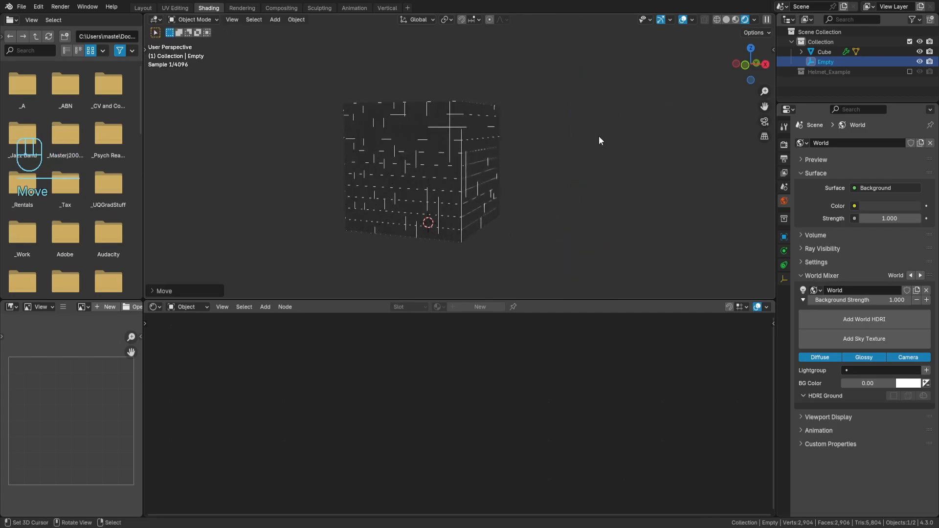
{"action": "key", "text": "ctrl+z"}
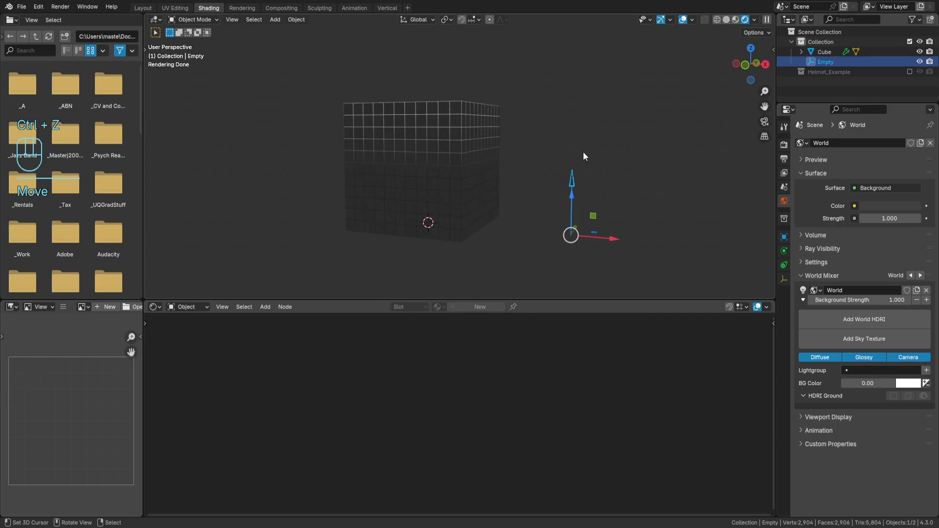
Step: Set the white stop of the Color Ramp in the Cube's Wireframe material to position 0.5
{"action": "left_click", "coordinate": [507, 170]}
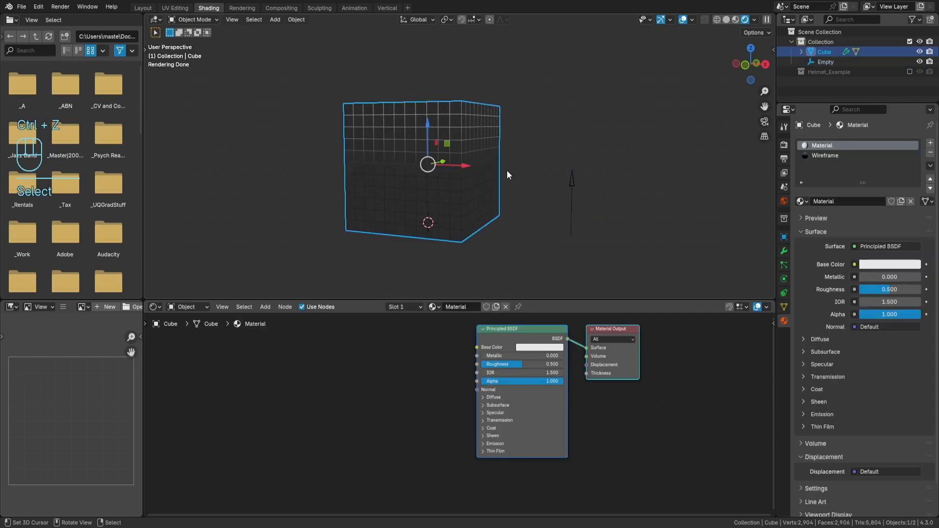
{"action": "left_click", "coordinate": [828, 155]}
{"action": "scroll", "coordinate": [425, 384], "scroll_direction": "up", "scroll_amount": 3}
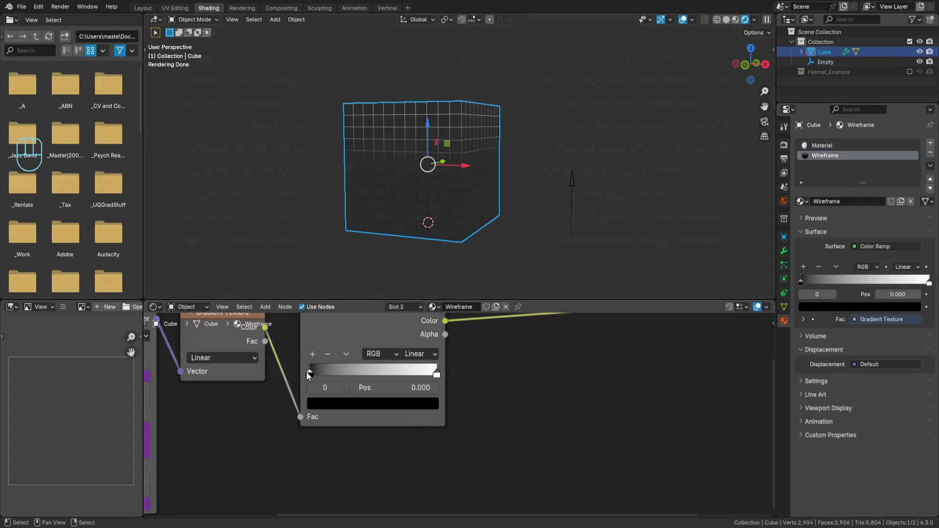
{"action": "left_click", "coordinate": [460, 392]}
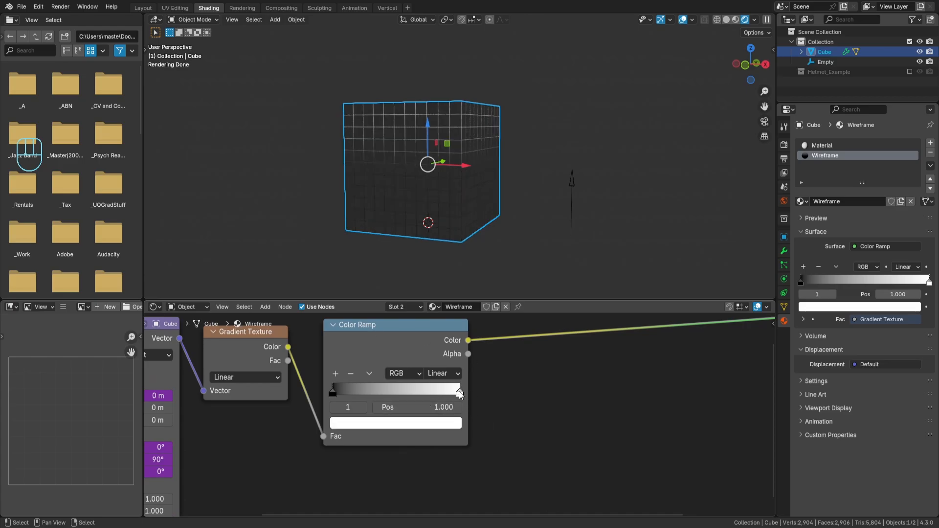
{"action": "left_click", "coordinate": [433, 407]}
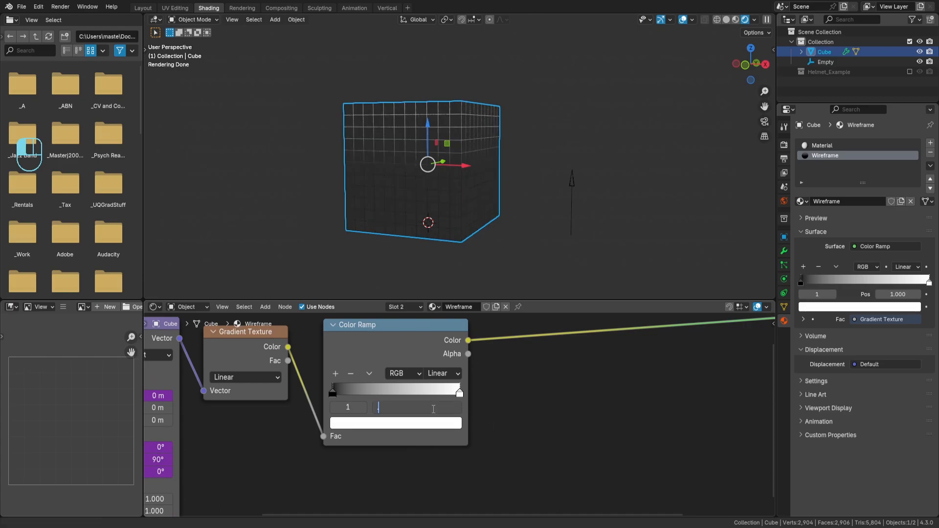
{"action": "type", "text": ".5"}
{"action": "key", "text": "Return"}
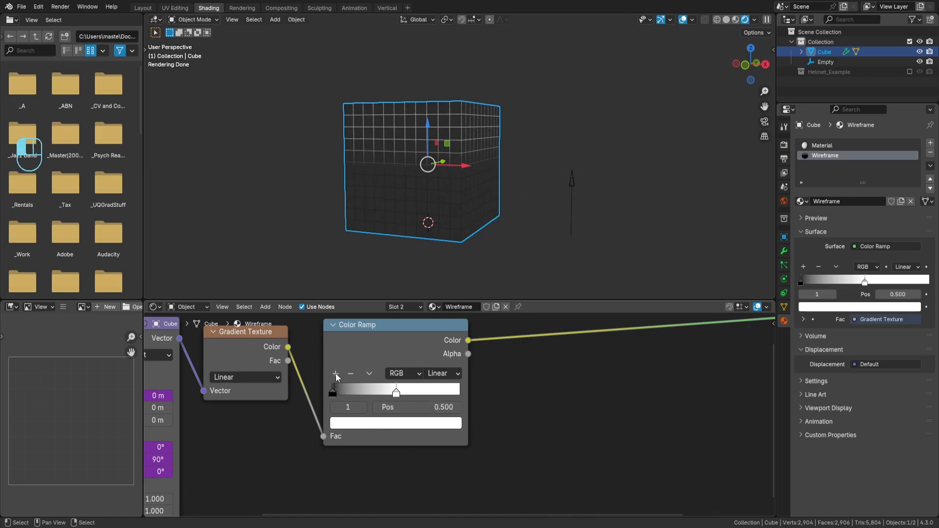
Step: Add a stop to the Color Ramp, place it at position 1.000 and set its colour to black
{"action": "left_click", "coordinate": [335, 374]}
{"action": "left_click_drag", "start_coordinate": [364, 393], "coordinate": [529, 399]}
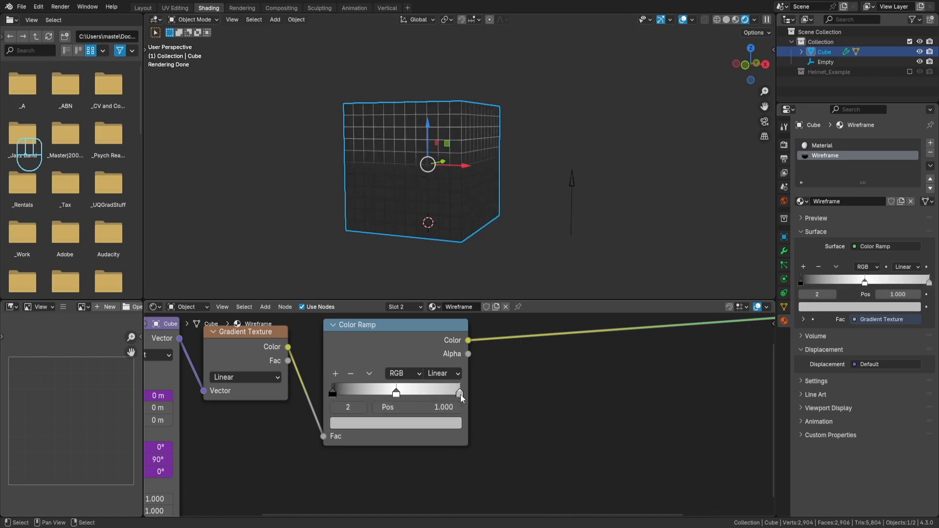
{"action": "left_click", "coordinate": [423, 422]}
{"action": "left_click_drag", "start_coordinate": [439, 277], "coordinate": [440, 318]}
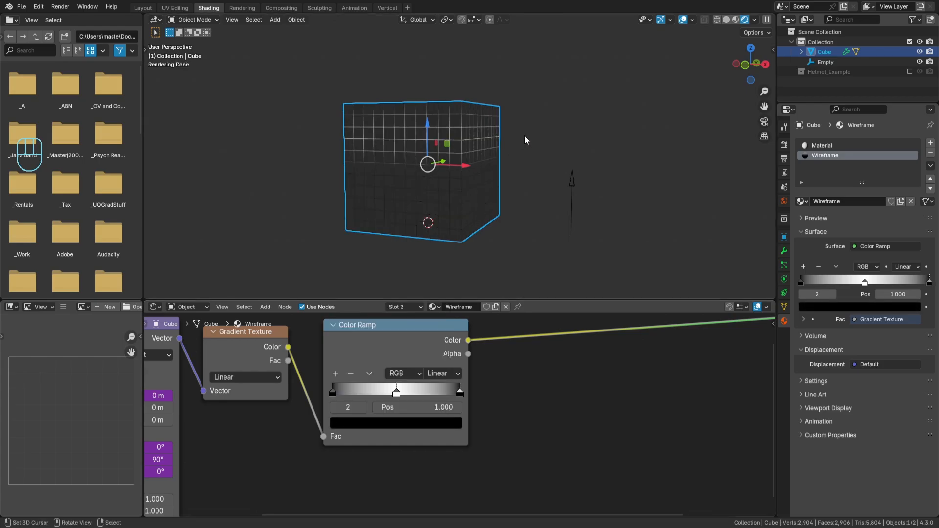
Step: Try lowering the Empty along Z to test the new black-white-black gradient on the Cube and undo the move
{"action": "left_click", "coordinate": [568, 180]}
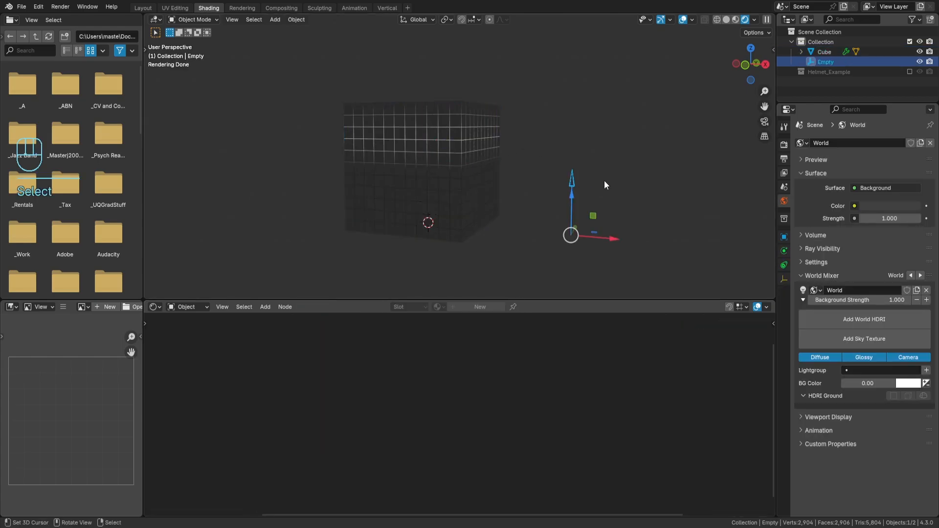
{"action": "left_click_drag", "start_coordinate": [571, 197], "coordinate": [570, 250]}
{"action": "scroll", "coordinate": [470, 142], "scroll_direction": "up", "scroll_amount": 2}
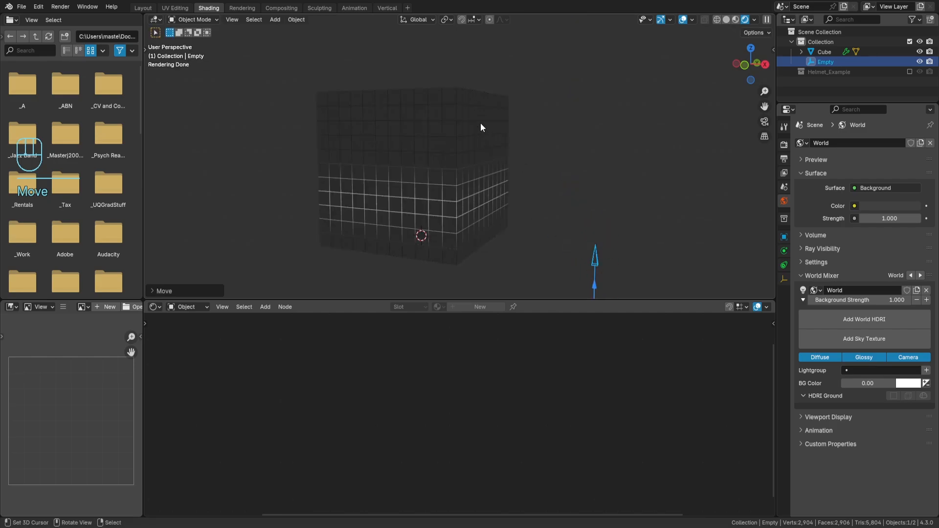
{"action": "key", "text": "ctrl+z"}
{"action": "key", "text": "ctrl+z"}
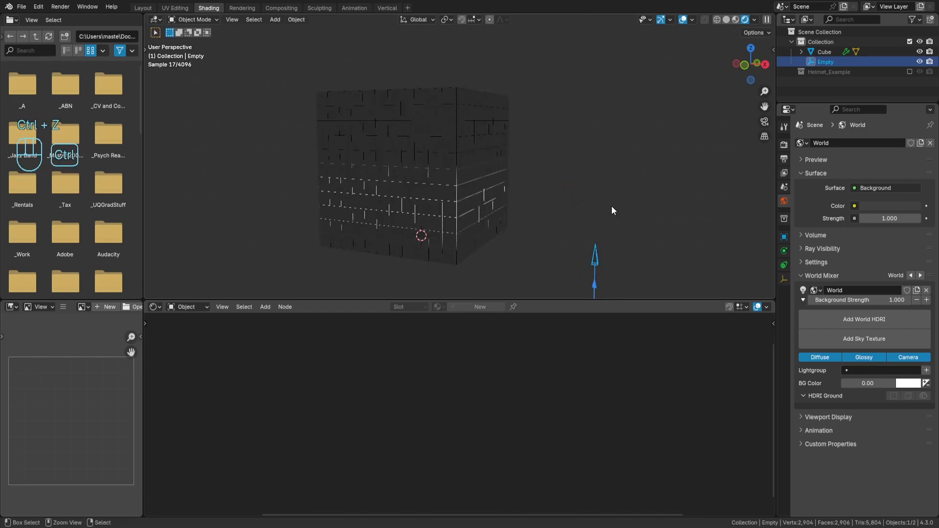
Step: Select the Cube and change the driver expression of the Mapping node's X location to -var+0.5
{"action": "left_click", "coordinate": [433, 175]}
{"action": "middle_click_drag", "start_coordinate": [526, 231], "coordinate": [484, 150]}
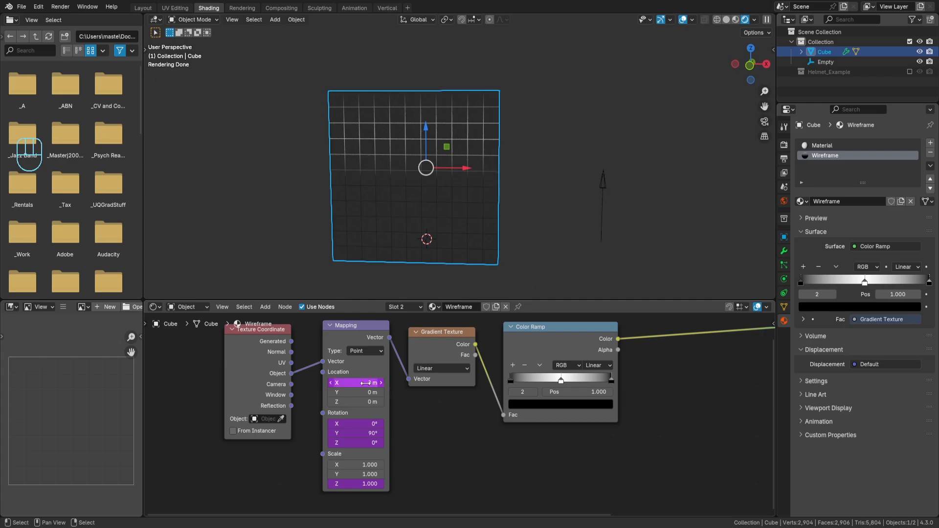
{"action": "right_click", "coordinate": [365, 383]}
{"action": "left_click", "coordinate": [365, 383]}
{"action": "left_click", "coordinate": [352, 377]}
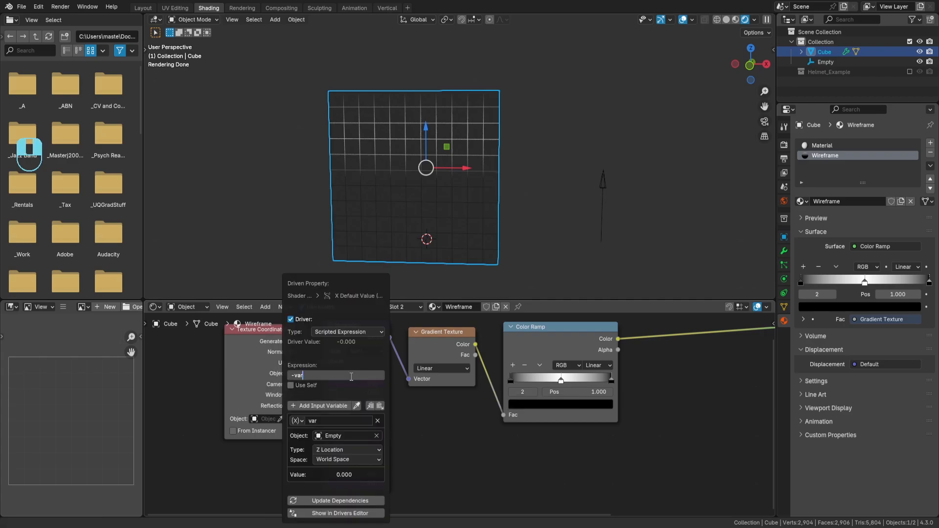
{"action": "type", "text": "-0.5"}
{"action": "key", "text": "Return"}
{"action": "left_click", "coordinate": [351, 377]}
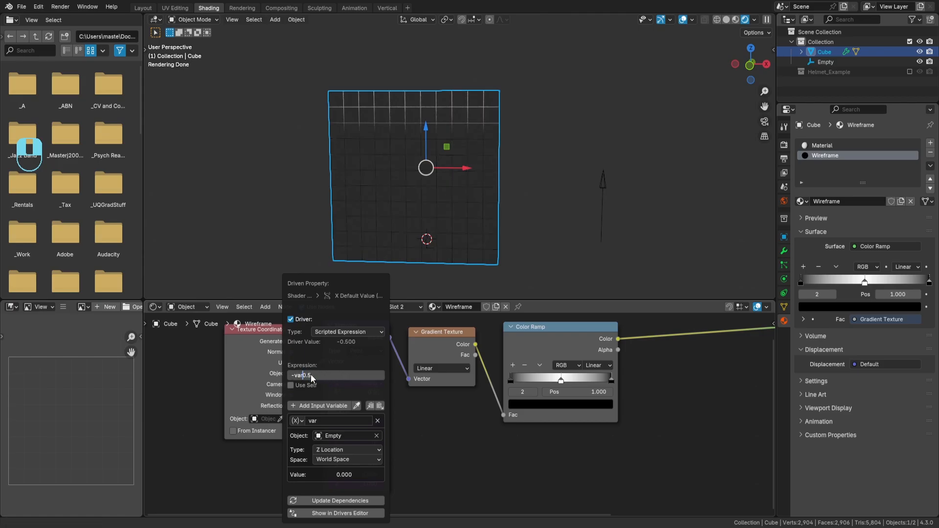
{"action": "type", "text": "+"}
{"action": "key", "text": "Return"}
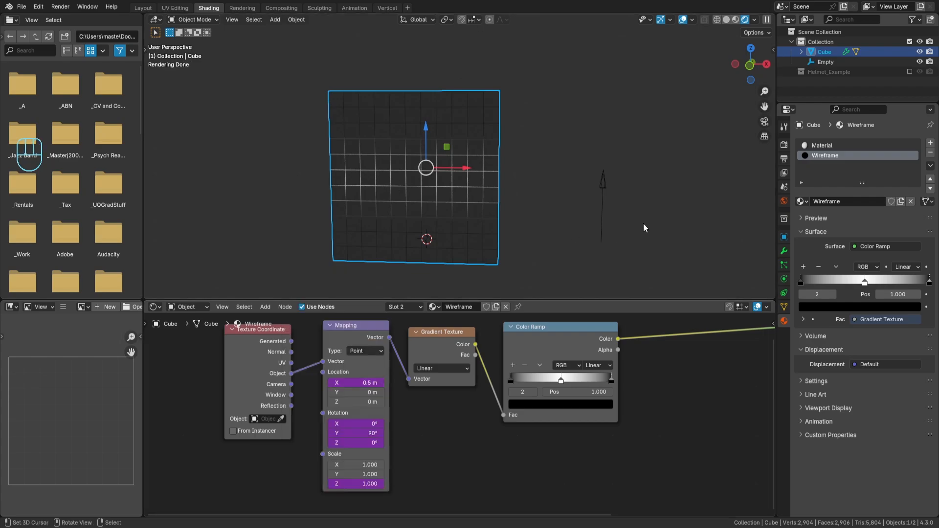
Step: Try raising the Empty along Z to check how the shifted gradient band follows it, and undo the move
{"action": "right_click", "coordinate": [612, 195]}
{"action": "middle_click_drag", "start_coordinate": [612, 195], "coordinate": [582, 193], "text": "shift"}
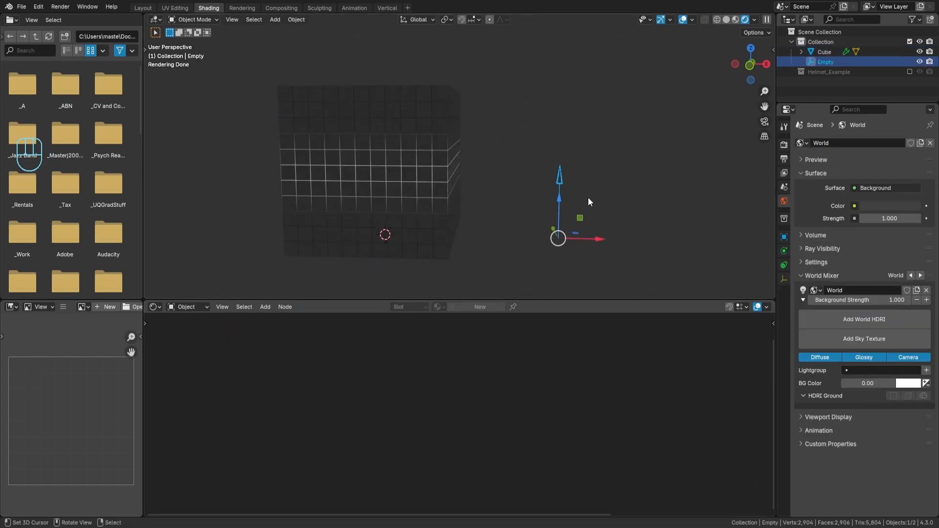
{"action": "middle_click_drag", "start_coordinate": [588, 197], "coordinate": [554, 194]}
{"action": "left_click_drag", "start_coordinate": [548, 210], "coordinate": [548, 184]}
{"action": "key", "text": "ctrl+z"}
Step: Add an RGB node below the Color Ramp in the Cube's Wireframe material
{"action": "left_click", "coordinate": [445, 189]}
{"action": "scroll", "coordinate": [509, 376], "scroll_direction": "down", "scroll_amount": 4}
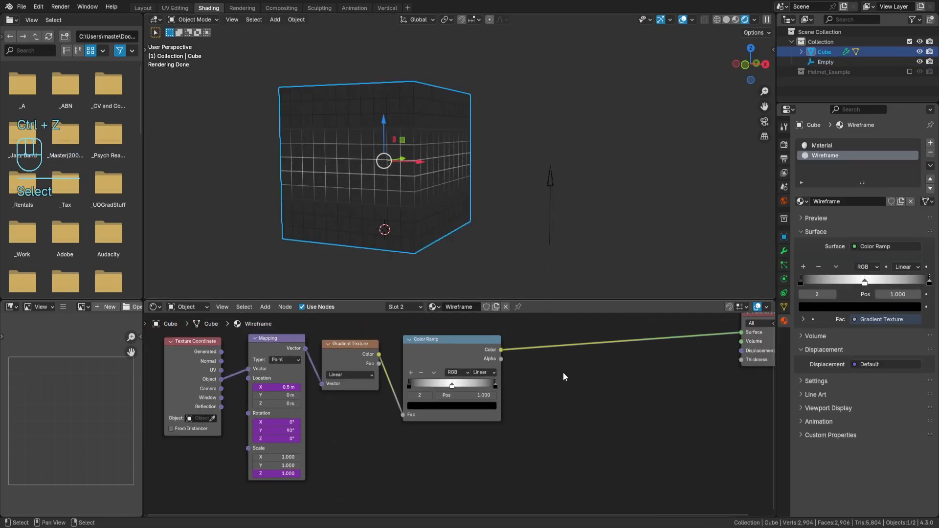
{"action": "key", "text": "shift+a"}
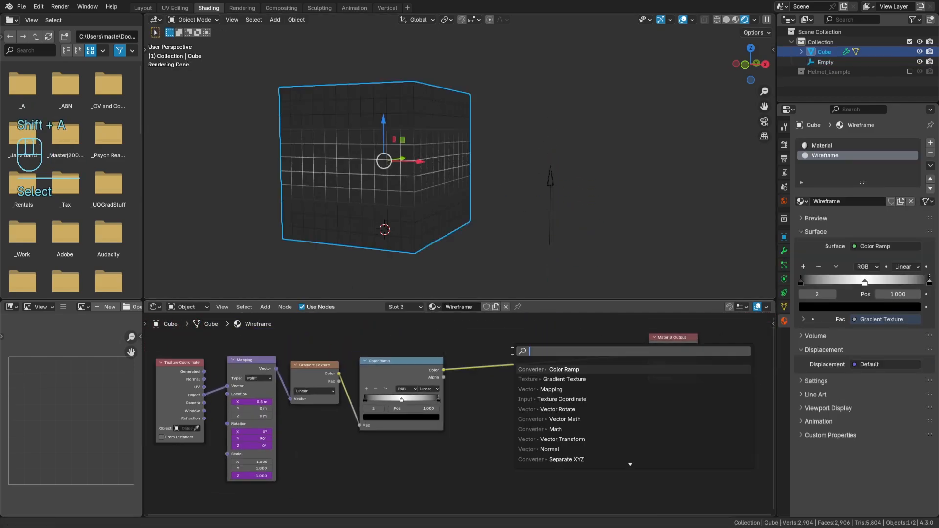
{"action": "type", "text": "colo"}
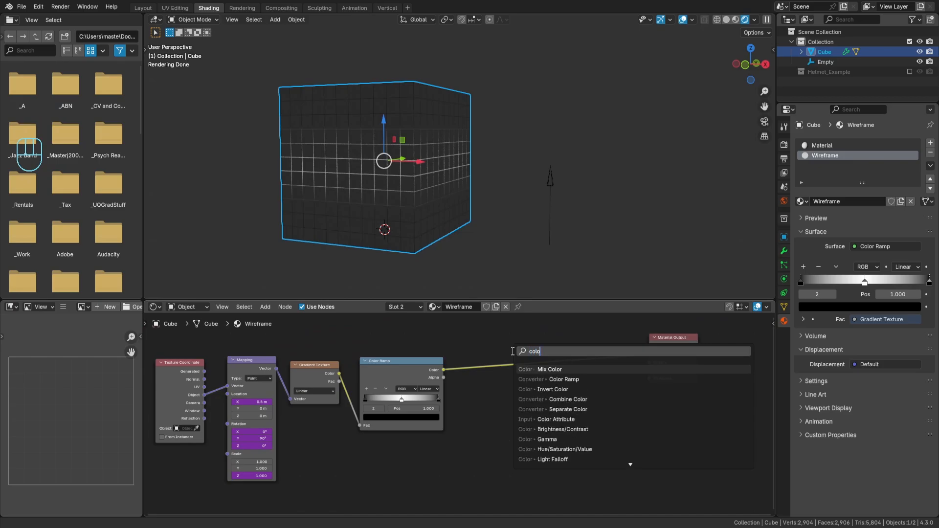
{"action": "key", "text": "BackSpace"}
{"action": "key", "text": "BackSpace"}
{"action": "key", "text": "BackSpace"}
{"action": "key", "text": "BackSpace"}
{"action": "type", "text": "rb"}
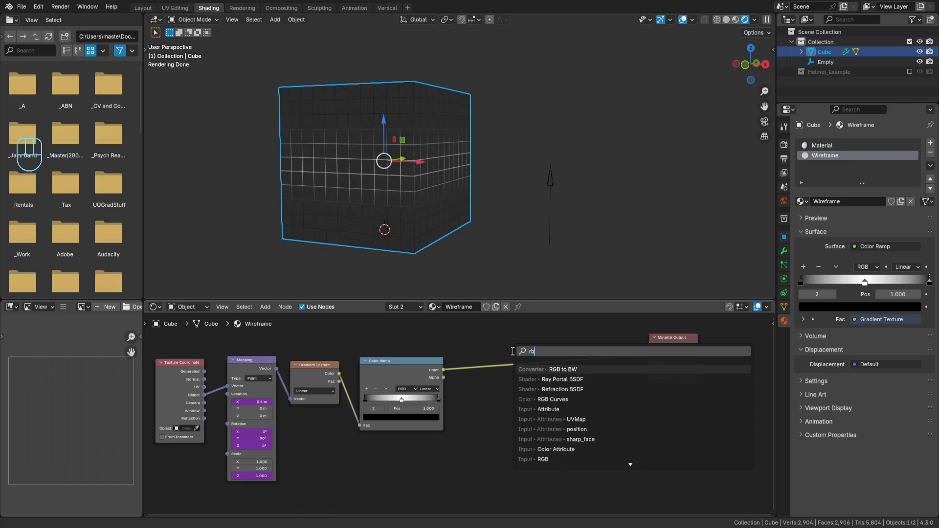
{"action": "left_click", "coordinate": [543, 459]}
{"action": "left_click", "coordinate": [464, 448]}
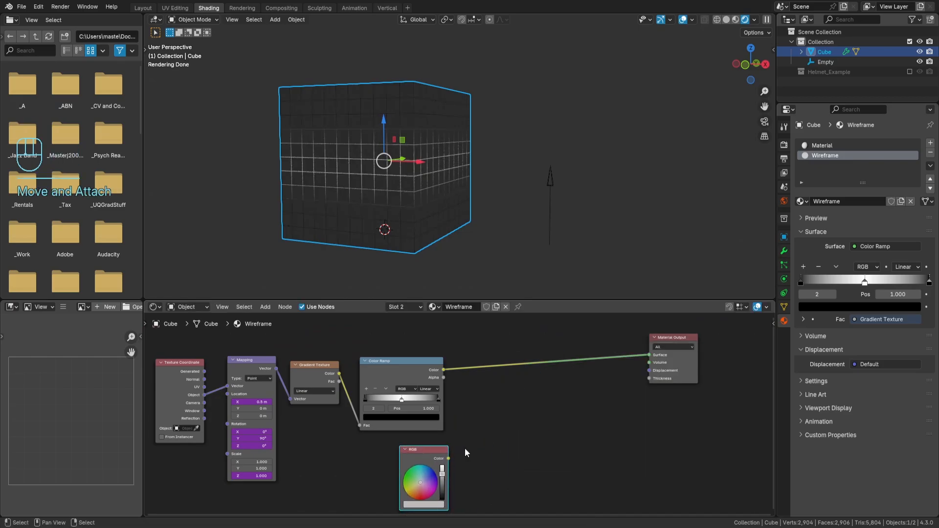
Step: Insert a color Mix node between the Color Ramp and the Material Output and connect the RGB color to its B input
{"action": "middle_click_drag", "start_coordinate": [465, 448], "coordinate": [436, 416]}
{"action": "key", "text": "shift+a"}
{"action": "type", "text": "mix"}
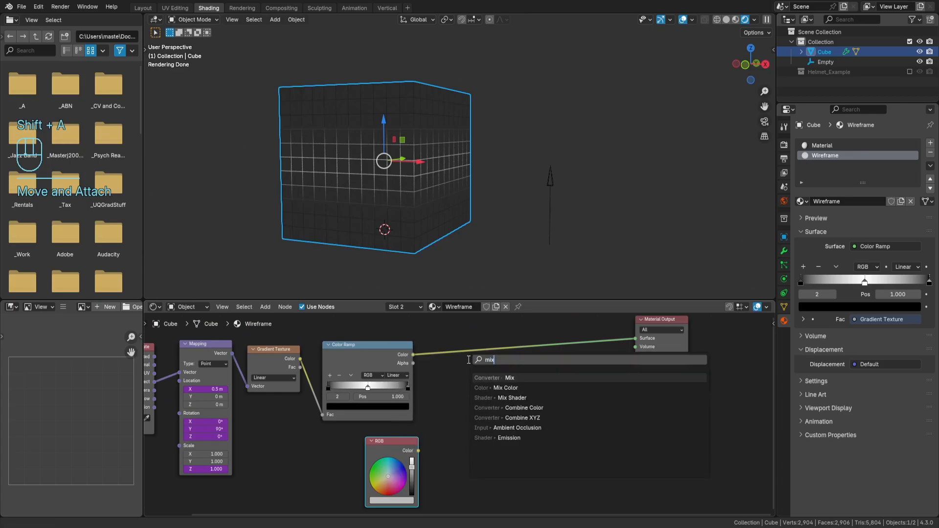
{"action": "key", "text": "Return"}
{"action": "left_click", "coordinate": [468, 359]}
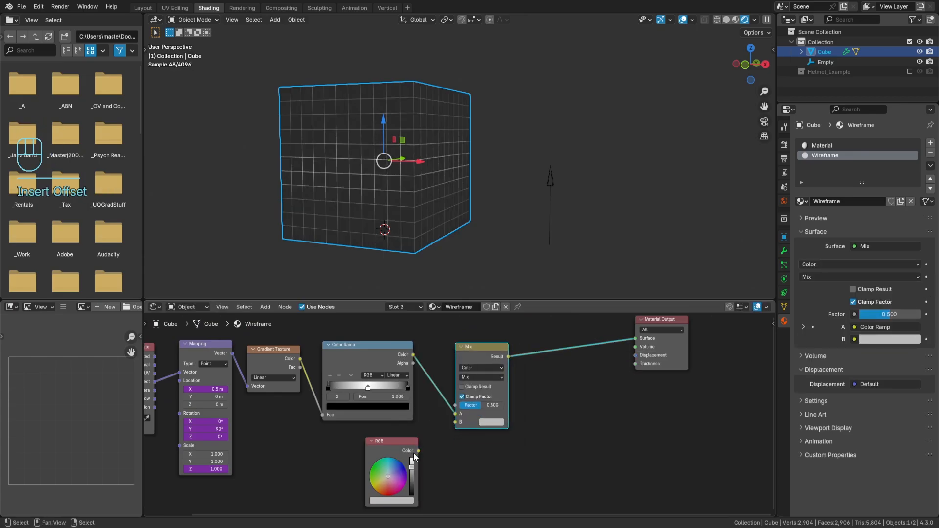
{"action": "left_click_drag", "start_coordinate": [415, 454], "coordinate": [455, 422]}
Step: Set the Mix node's blending mode to Multiply and its factor to 1.000
{"action": "left_click", "coordinate": [474, 377]}
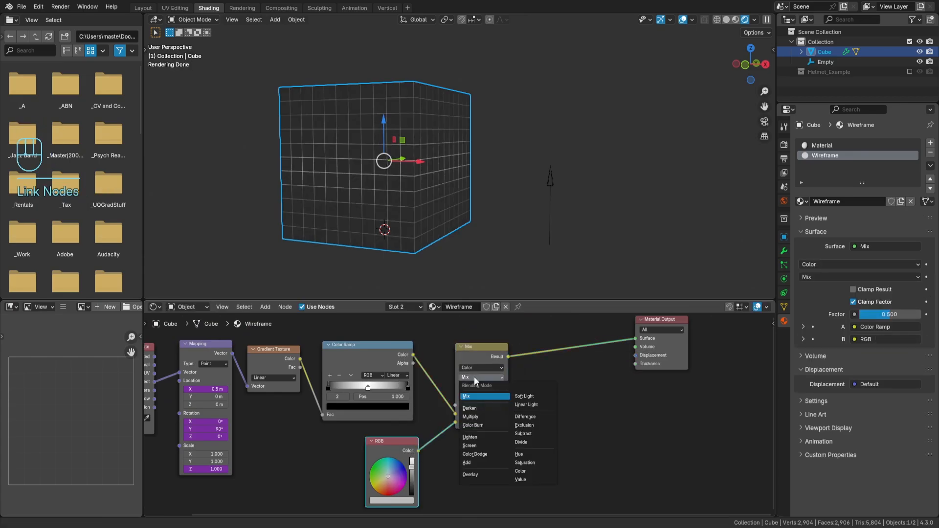
{"action": "left_click", "coordinate": [479, 416]}
{"action": "left_click_drag", "start_coordinate": [478, 405], "coordinate": [512, 405]}
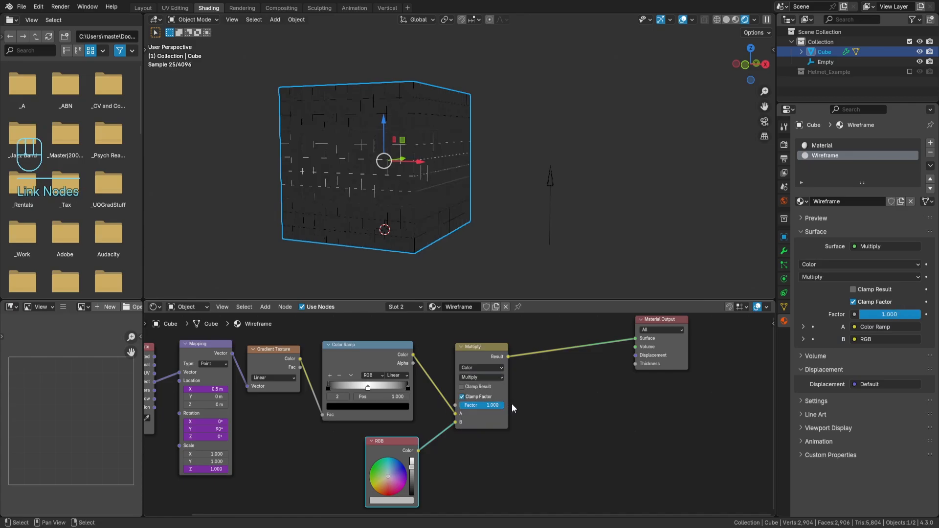
Step: Raise the RGB node's brightness to full and choose an orange-red colour
{"action": "middle_click_drag", "start_coordinate": [542, 426], "coordinate": [549, 377]}
{"action": "scroll", "coordinate": [460, 419], "scroll_direction": "up", "scroll_amount": 2}
{"action": "left_click_drag", "start_coordinate": [402, 419], "coordinate": [402, 405]}
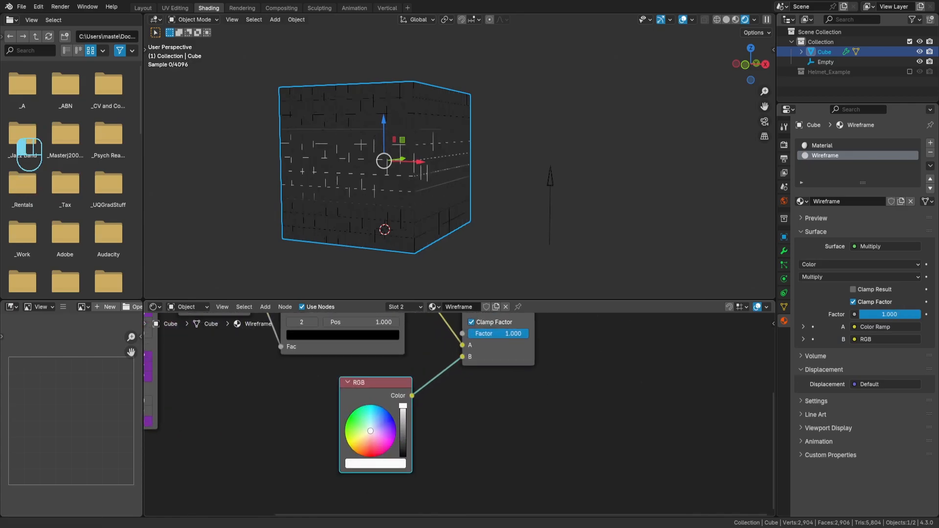
{"action": "left_click_drag", "start_coordinate": [373, 441], "coordinate": [367, 448]}
Step: Insert an Emission node between the Multiply node and the Material Output and set its strength to 12
{"action": "scroll", "coordinate": [555, 381], "scroll_direction": "down", "scroll_amount": 2}
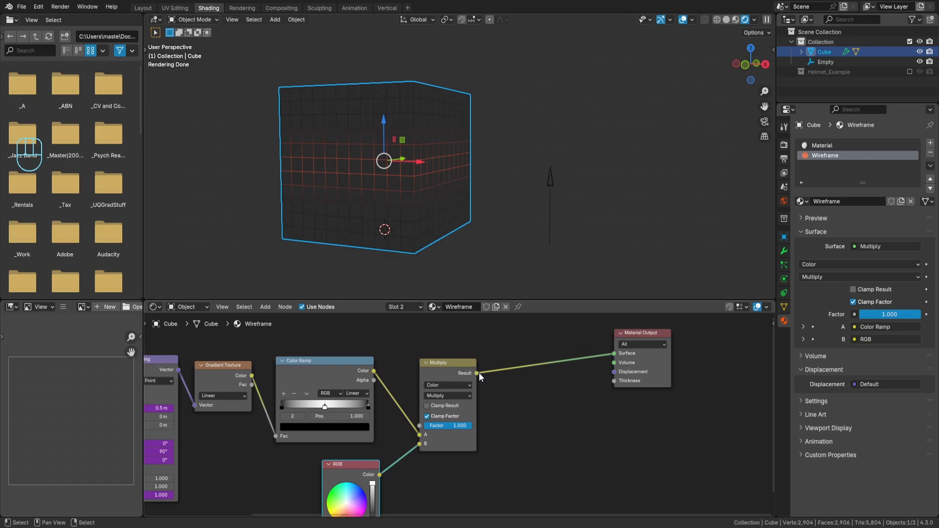
{"action": "left_click_drag", "start_coordinate": [477, 372], "coordinate": [497, 384]}
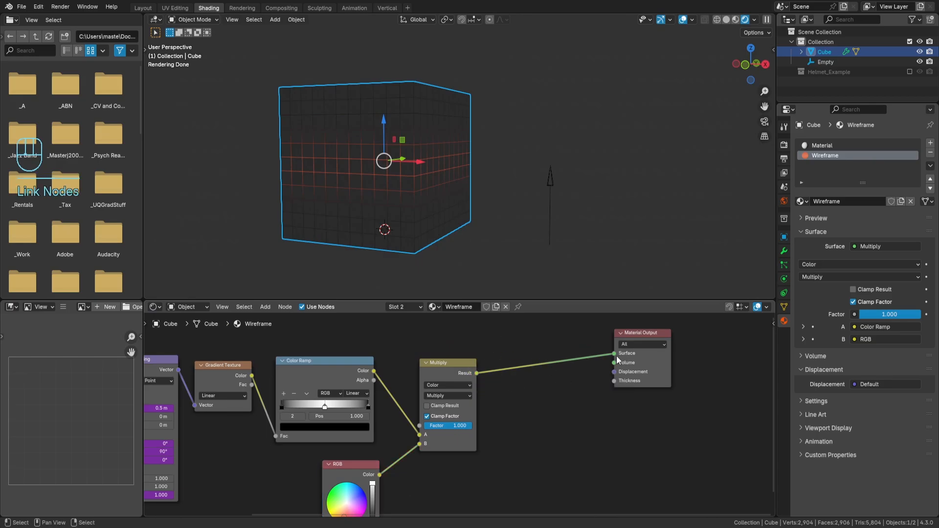
{"action": "key", "text": "shift+a"}
{"action": "type", "text": "emis"}
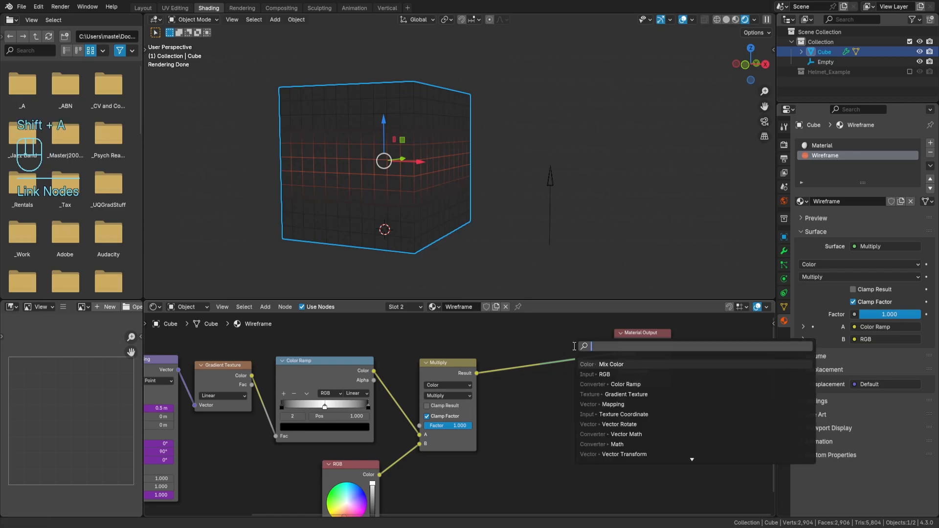
{"action": "key", "text": "Return"}
{"action": "left_click", "coordinate": [516, 351]}
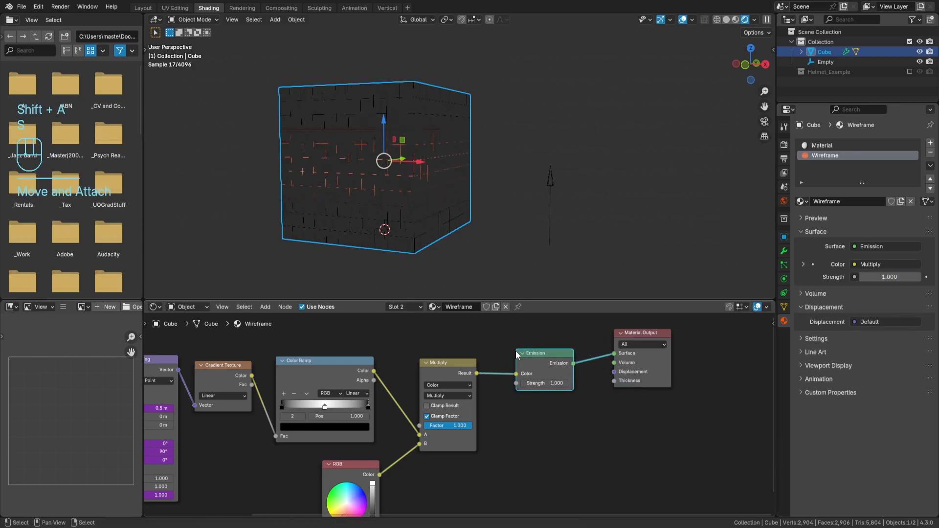
{"action": "left_click", "coordinate": [540, 383]}
{"action": "type", "text": "1012"}
{"action": "key", "text": "Return"}
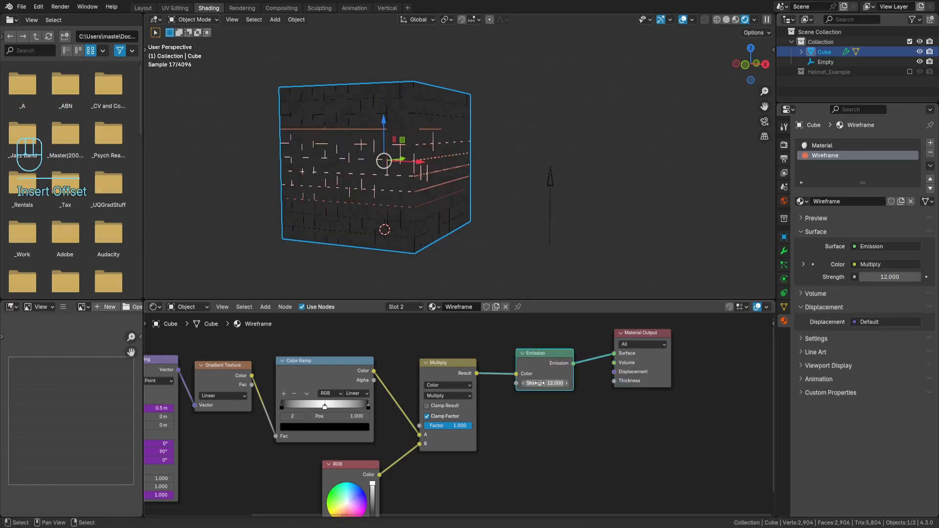
Step: Deselect all objects and examine the emissive wireframe band on the Cube up close
{"action": "key", "text": "a"}
{"action": "key", "text": "a"}
{"action": "middle_click_drag", "start_coordinate": [513, 216], "coordinate": [552, 226], "text": "shift"}
{"action": "scroll", "coordinate": [554, 227], "scroll_direction": "up", "scroll_amount": 1}
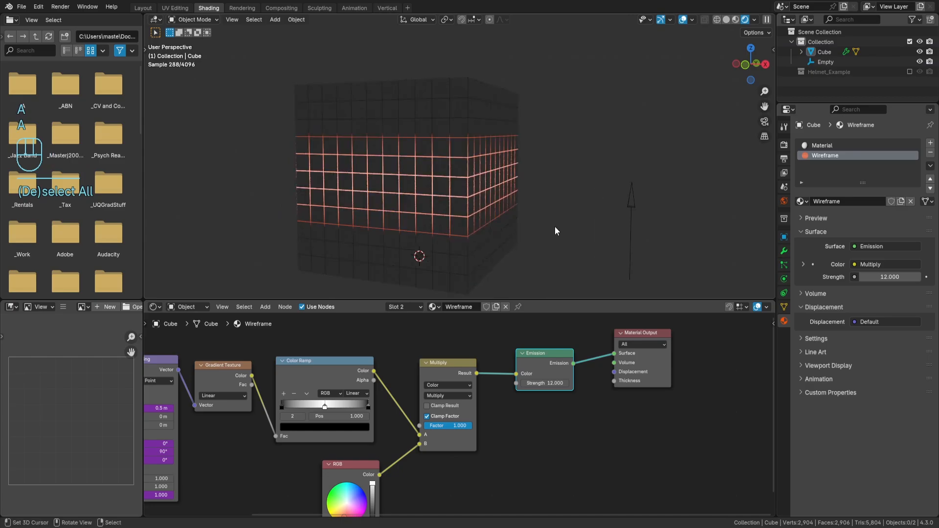
{"action": "scroll", "coordinate": [552, 221], "scroll_direction": "up", "scroll_amount": 2}
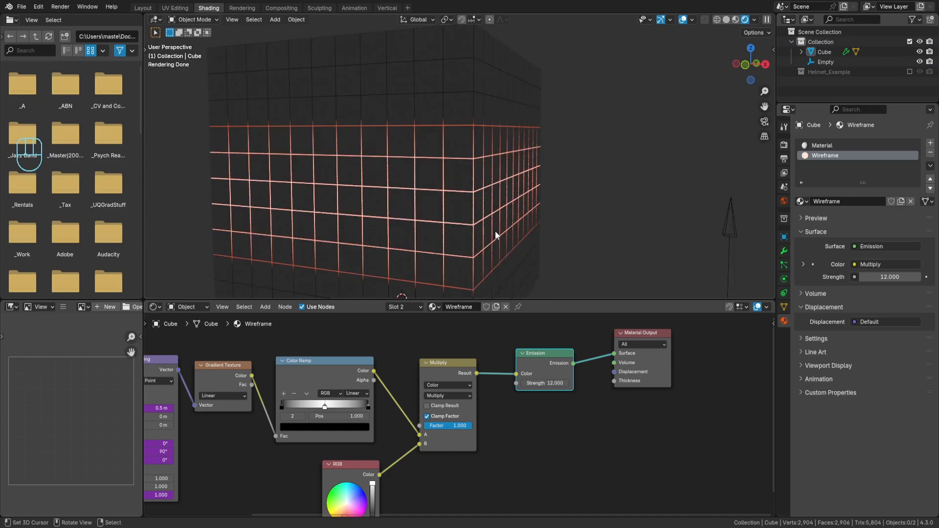
{"action": "scroll", "coordinate": [495, 231], "scroll_direction": "down", "scroll_amount": 1}
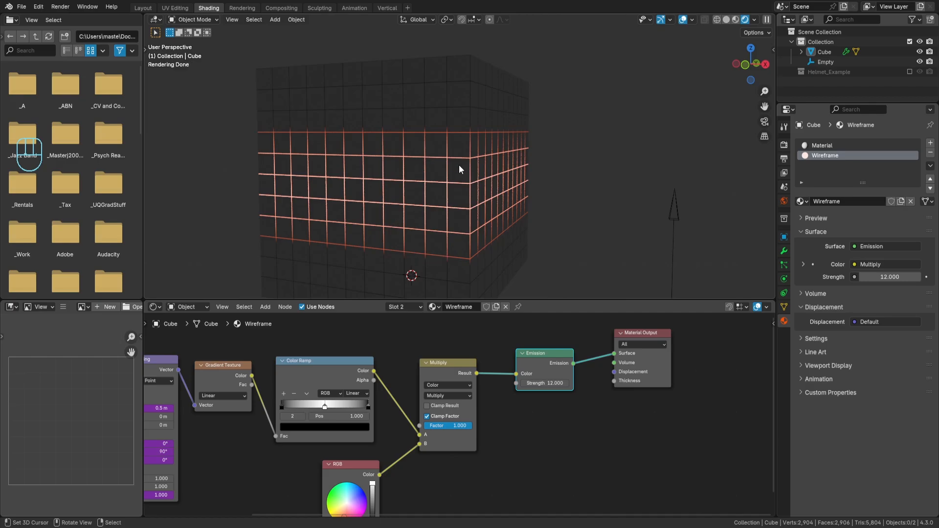
Step: Change the Gradient Texture type to Easing and the Color Ramp interpolation to Ease
{"action": "middle_click_drag", "start_coordinate": [411, 409], "coordinate": [442, 389]}
{"action": "scroll", "coordinate": [442, 388], "scroll_direction": "up", "scroll_amount": 1}
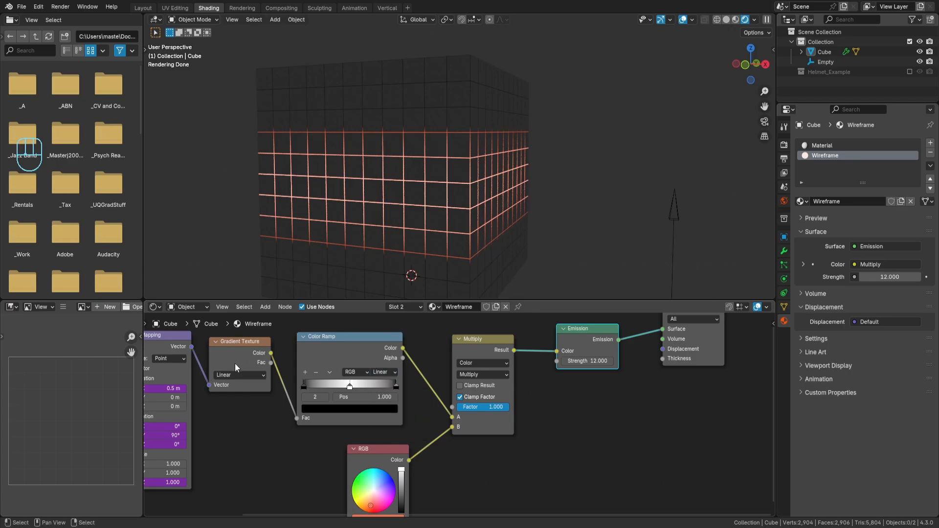
{"action": "left_click", "coordinate": [242, 374]}
{"action": "left_click", "coordinate": [249, 417]}
{"action": "left_click", "coordinate": [387, 373]}
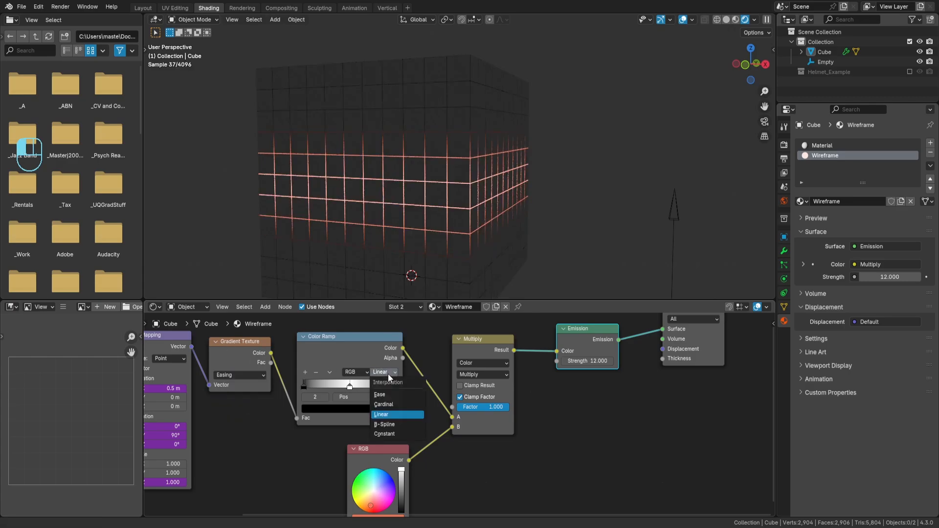
{"action": "left_click", "coordinate": [392, 395]}
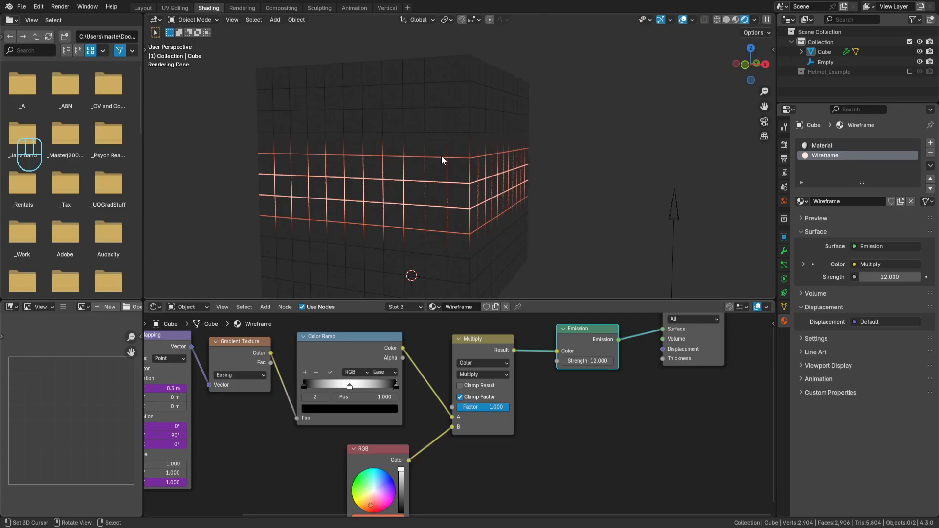
Step: Scale the Empty along Z to about 0.65 to widen the glowing band on the Cube
{"action": "mouse_move", "coordinate": [549, 175]}
{"action": "middle_mouse_down"}
{"action": "mouse_move", "coordinate": [487, 178]}
{"action": "mouse_move", "coordinate": [564, 172]}
{"action": "middle_mouse_up"}
{"action": "left_click", "coordinate": [568, 173]}
{"action": "key", "text": "s"}
{"action": "key", "text": "z"}
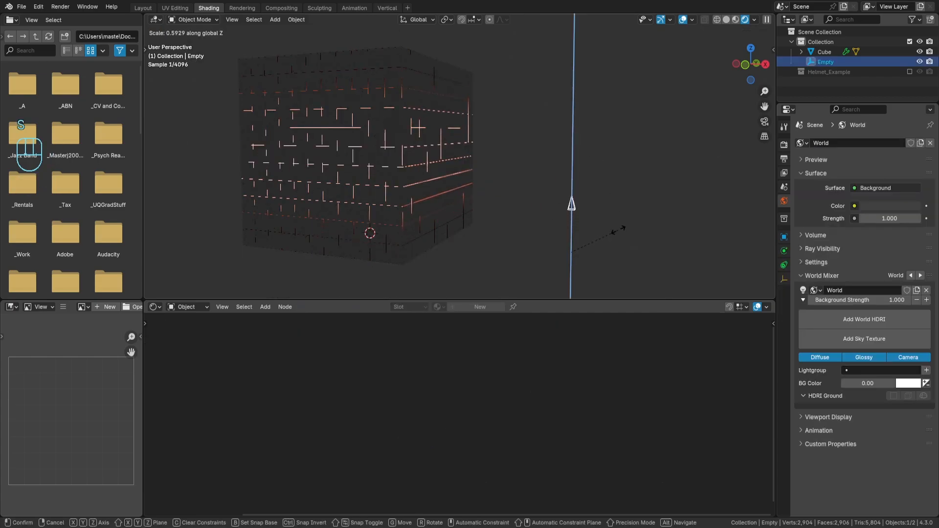
{"action": "left_click", "coordinate": [599, 219]}
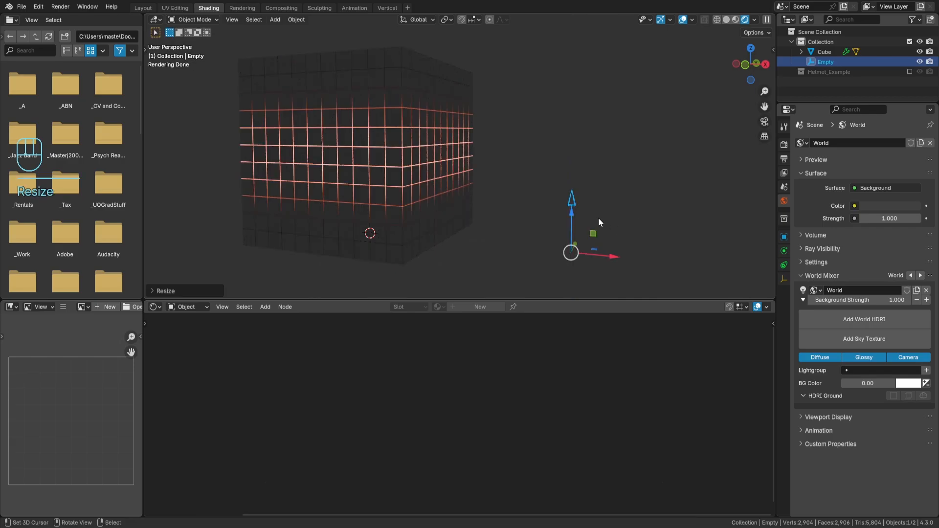
Step: Show the World shader and feed its Background colour from the studio024.hdr environment texture with Mapping and Texture Coordinate nodes
{"action": "left_click", "coordinate": [452, 185]}
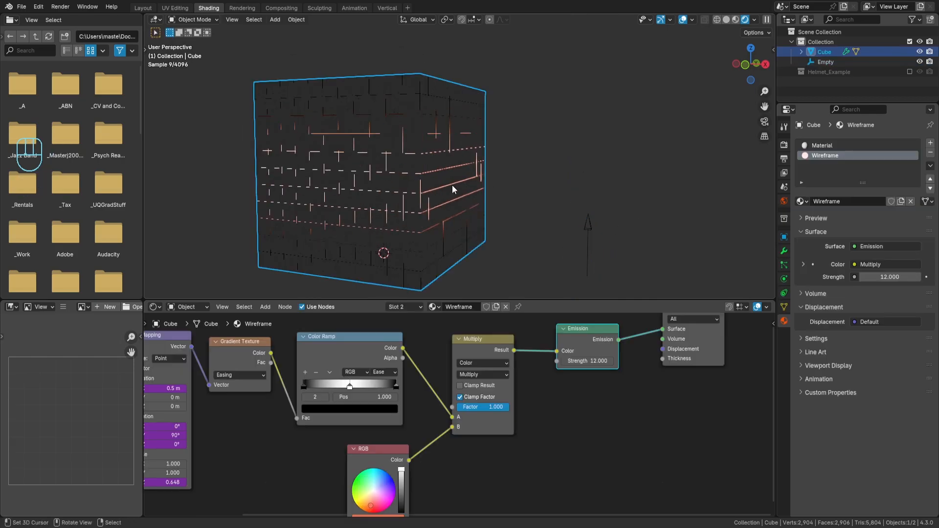
{"action": "middle_click_drag", "start_coordinate": [532, 201], "coordinate": [564, 190]}
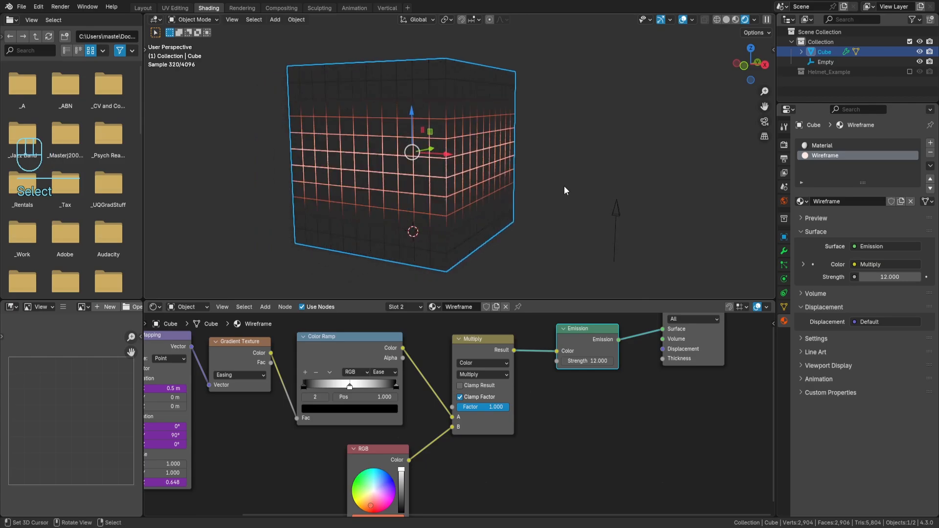
{"action": "middle_click_drag", "start_coordinate": [562, 139], "coordinate": [547, 158]}
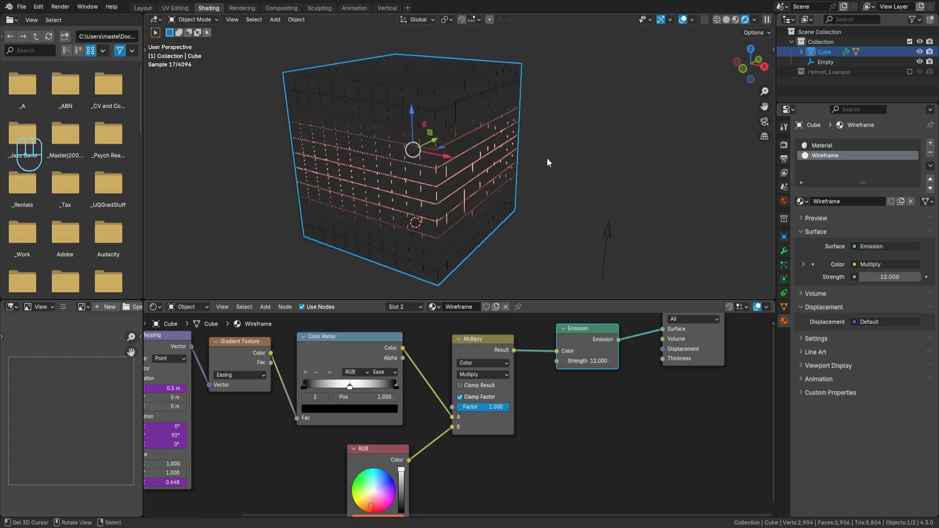
{"action": "scroll", "coordinate": [406, 181], "scroll_direction": "up", "scroll_amount": 2}
{"action": "left_click", "coordinate": [196, 307]}
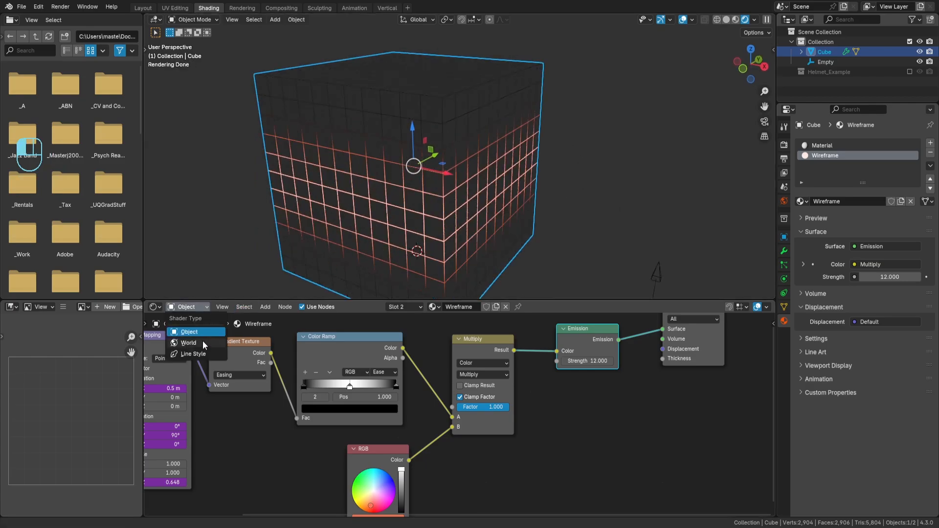
{"action": "left_click", "coordinate": [202, 343]}
{"action": "key", "text": "Home"}
{"action": "key", "text": "ctrl+t"}
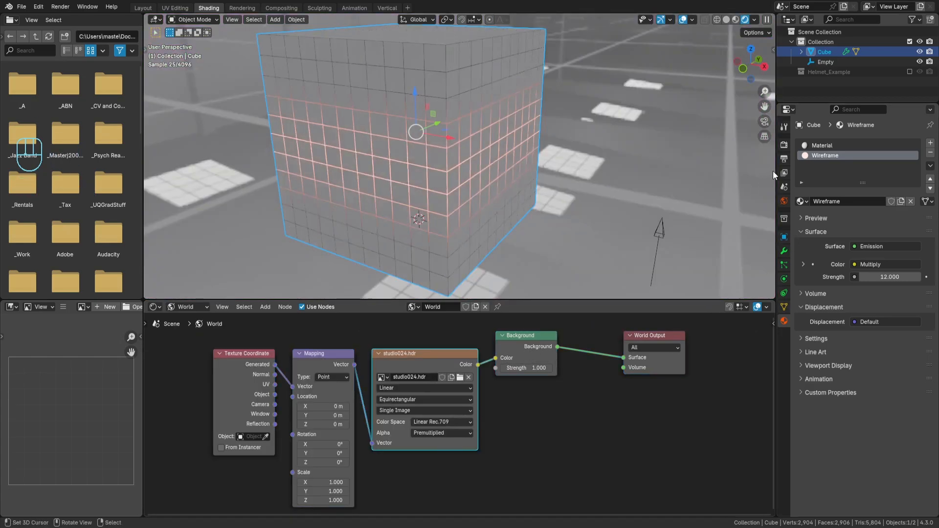
Step: Enable the Transparent film option in the render settings to hide the HDR background
{"action": "left_click", "coordinate": [784, 145]}
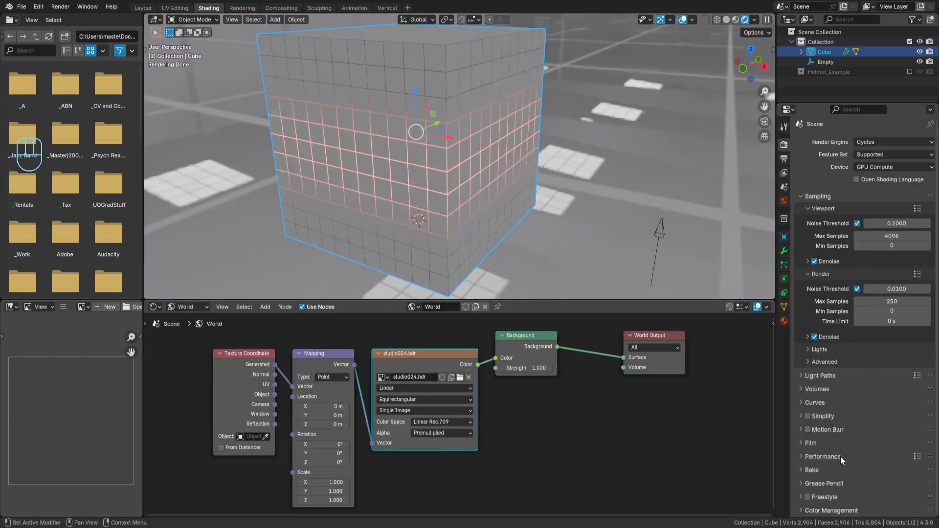
{"action": "left_click", "coordinate": [823, 442]}
{"action": "scroll", "coordinate": [866, 453], "scroll_direction": "down", "scroll_amount": 5}
{"action": "left_click", "coordinate": [814, 415]}
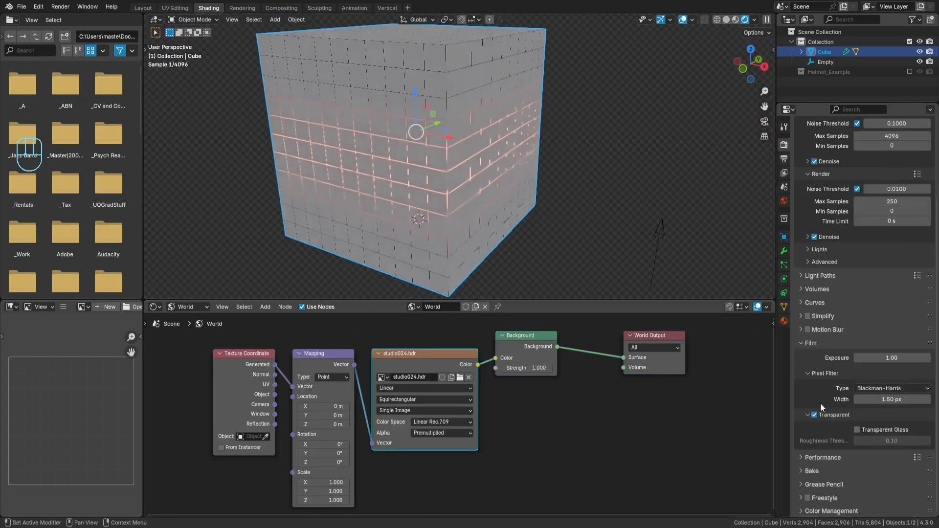
Step: Collapse the Film render settings and deselect everything in the viewport
{"action": "left_click", "coordinate": [811, 343]}
{"action": "mouse_move", "coordinate": [493, 204]}
{"action": "middle_mouse_down"}
{"action": "mouse_move", "coordinate": [478, 199]}
{"action": "mouse_move", "coordinate": [510, 200]}
{"action": "middle_mouse_up"}
{"action": "key", "text": "a"}
{"action": "key", "text": "a"}
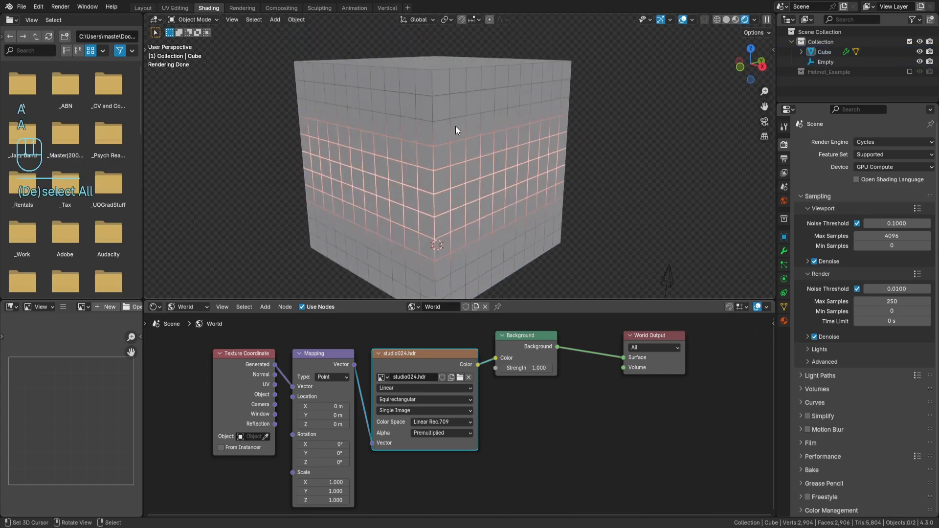
{"action": "middle_click_drag", "start_coordinate": [495, 175], "coordinate": [495, 172], "text": "shift"}
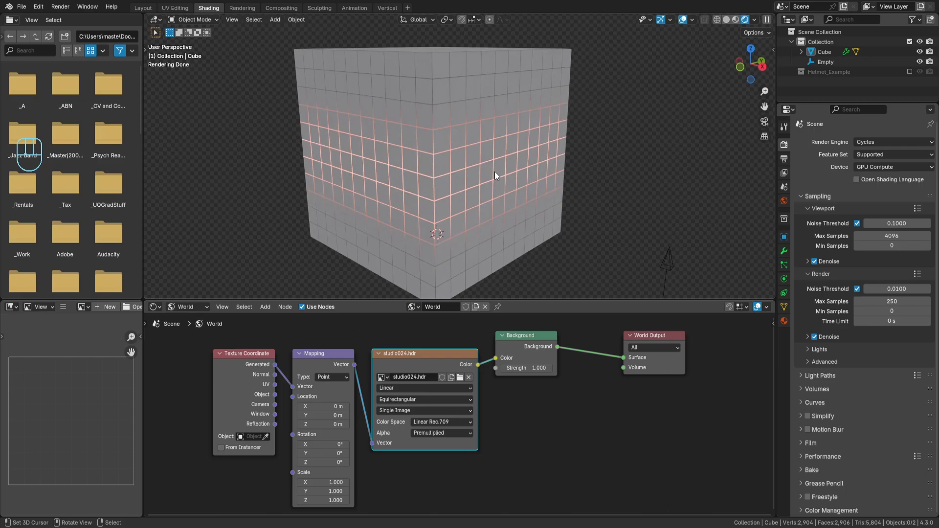
Step: Switch the shader editor from World to Object to show the cube's Wireframe material
{"action": "left_click", "coordinate": [192, 307]}
{"action": "left_click", "coordinate": [193, 325]}
{"action": "scroll", "coordinate": [506, 370], "scroll_direction": "down", "scroll_amount": 1}
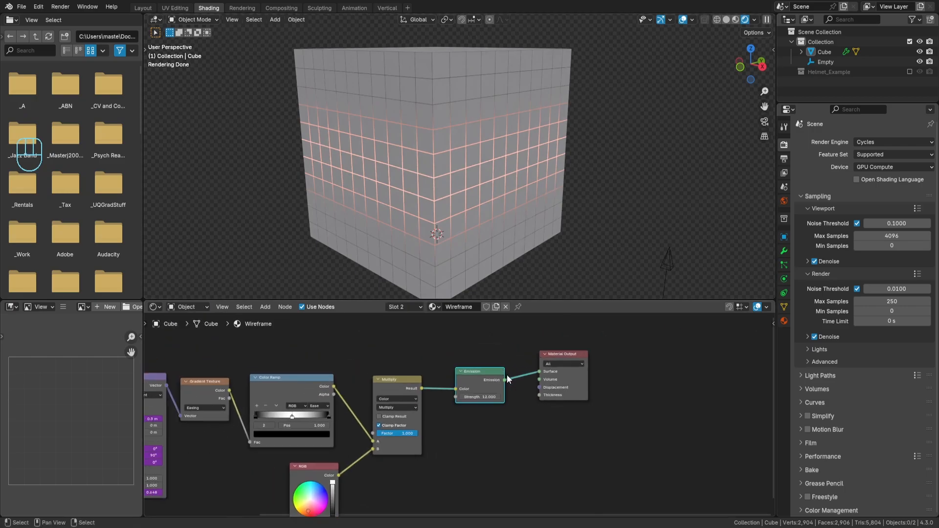
Step: Insert a Mix Shader between Emission and Material Output, and link the Color Ramp's Color output to its Fac
{"action": "key", "text": "shift+a"}
{"action": "type", "text": "mix"}
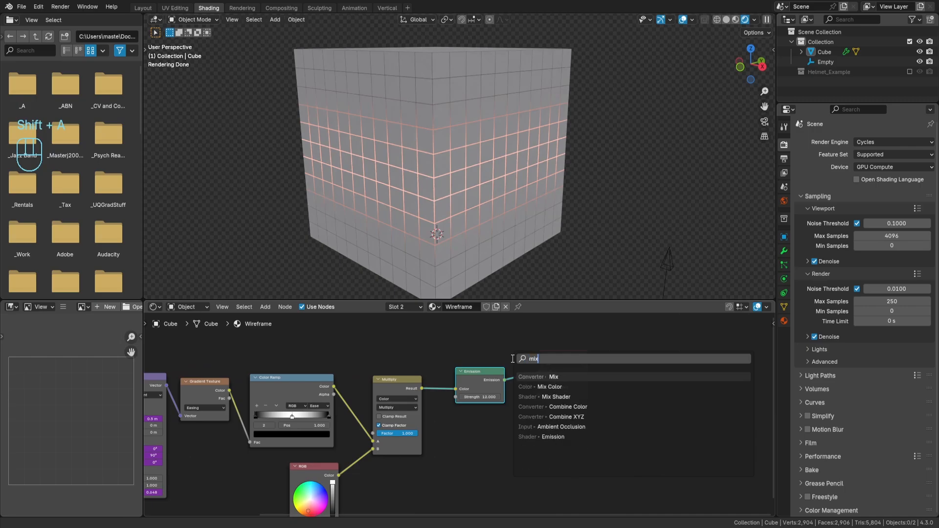
{"action": "key", "text": "Down"}
{"action": "key", "text": "Down"}
{"action": "key", "text": "Return"}
{"action": "left_click", "coordinate": [522, 366]}
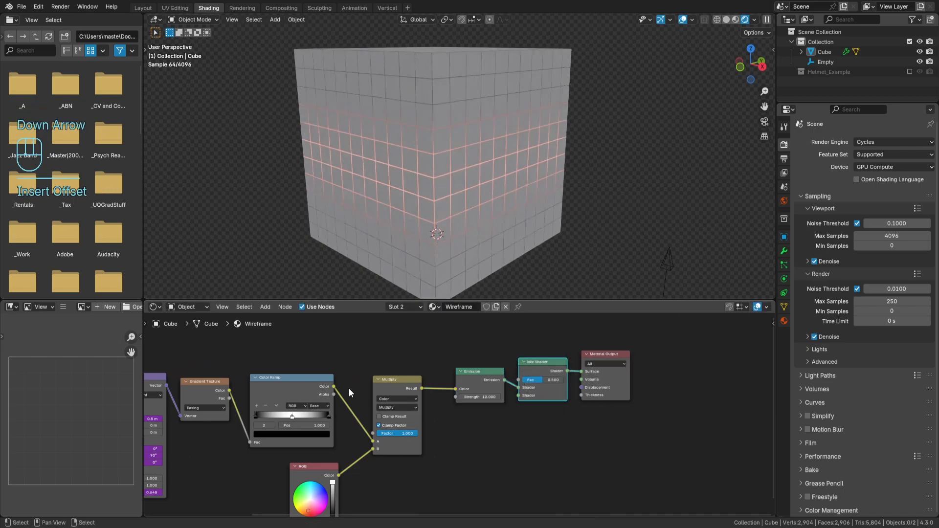
{"action": "left_click_drag", "start_coordinate": [334, 387], "coordinate": [486, 414]}
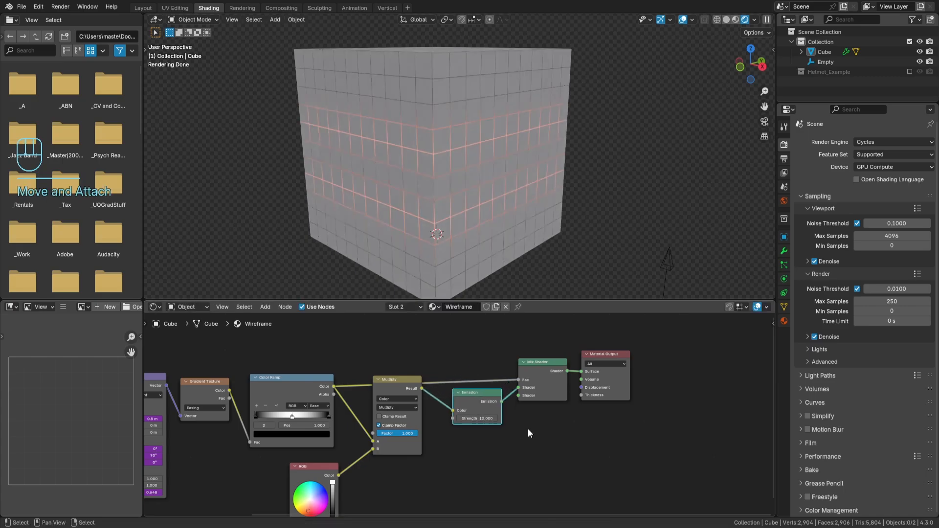
Step: Add a Transparent BSDF below the Emission node and link it to the Mix Shader's second Shader input
{"action": "middle_click_drag", "start_coordinate": [528, 433], "coordinate": [495, 381]}
{"action": "key", "text": "shift+a"}
{"action": "type", "text": "tra"}
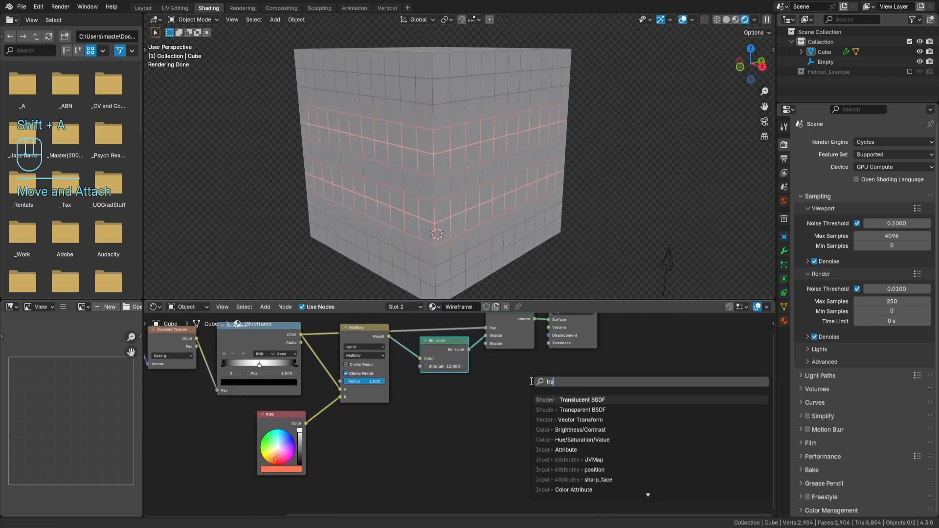
{"action": "key", "text": "Down"}
{"action": "key", "text": "Return"}
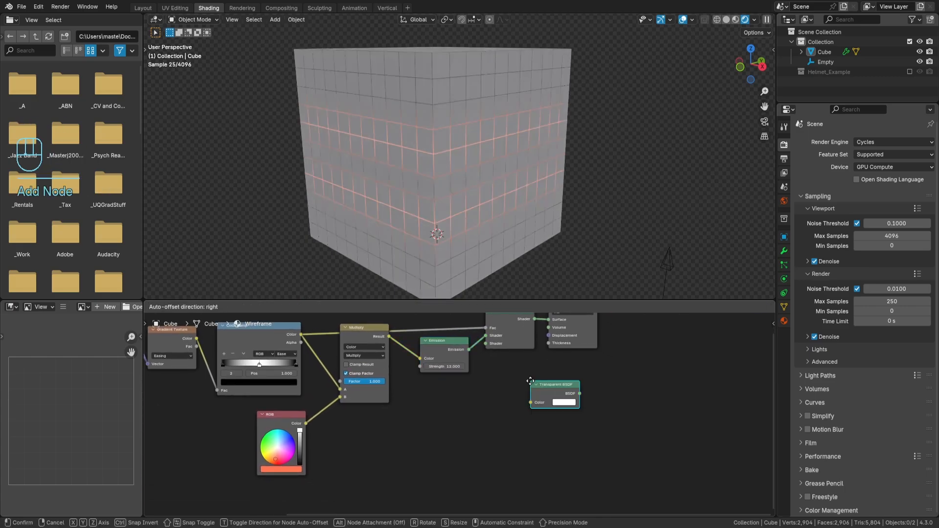
{"action": "left_click", "coordinate": [423, 381]}
{"action": "left_click_drag", "start_coordinate": [473, 393], "coordinate": [486, 344]}
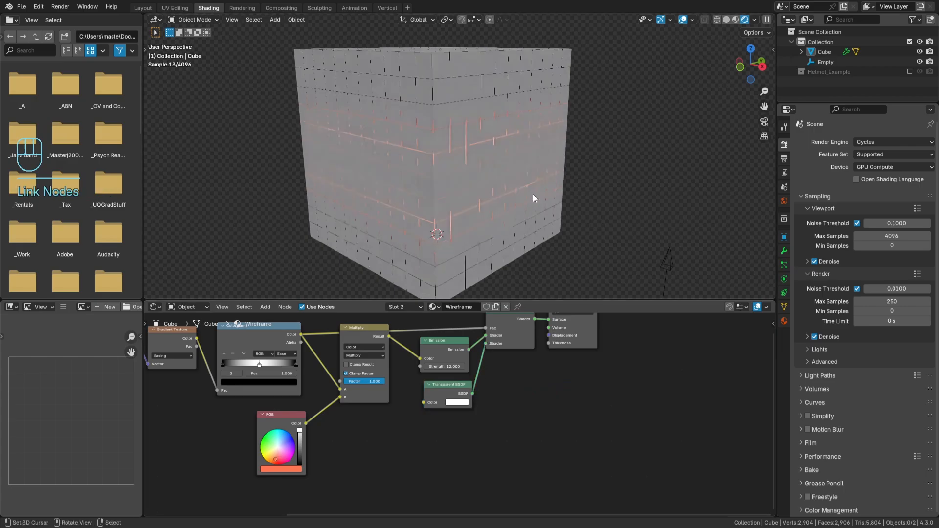
Step: Swap the Mix Shader's inputs so the Transparent BSDF feeds the first Shader socket and Emission the second
{"action": "middle_click_drag", "start_coordinate": [485, 188], "coordinate": [480, 200]}
{"action": "scroll", "coordinate": [481, 201], "scroll_direction": "up", "scroll_amount": 1}
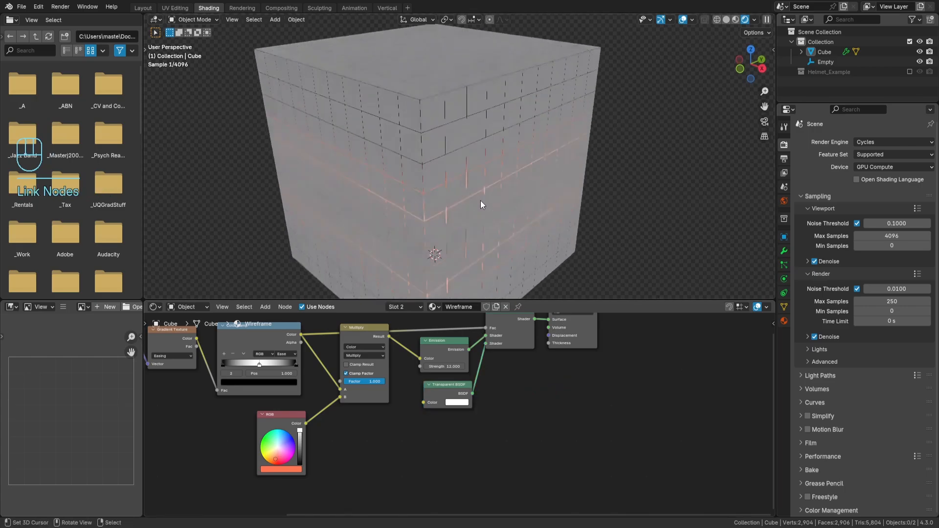
{"action": "scroll", "coordinate": [550, 374], "scroll_direction": "up", "scroll_amount": 2}
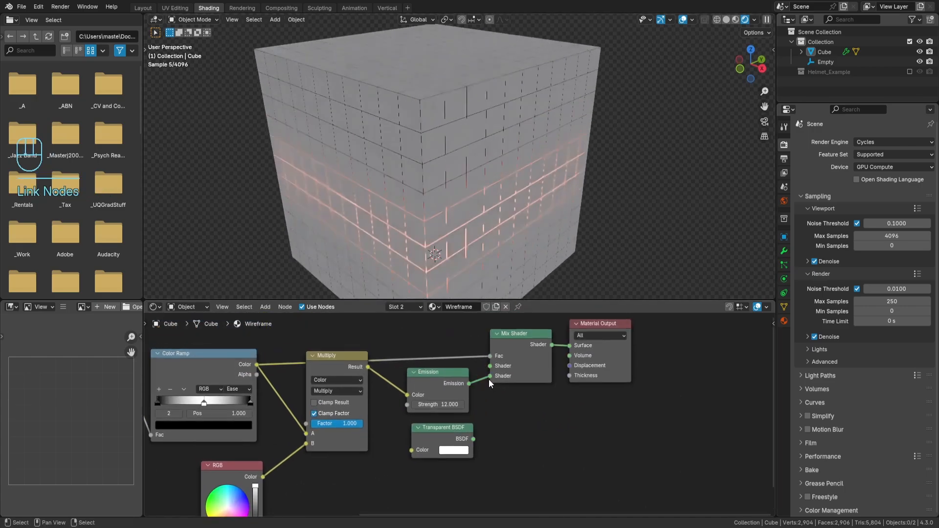
{"action": "left_click_drag", "start_coordinate": [473, 439], "coordinate": [489, 376]}
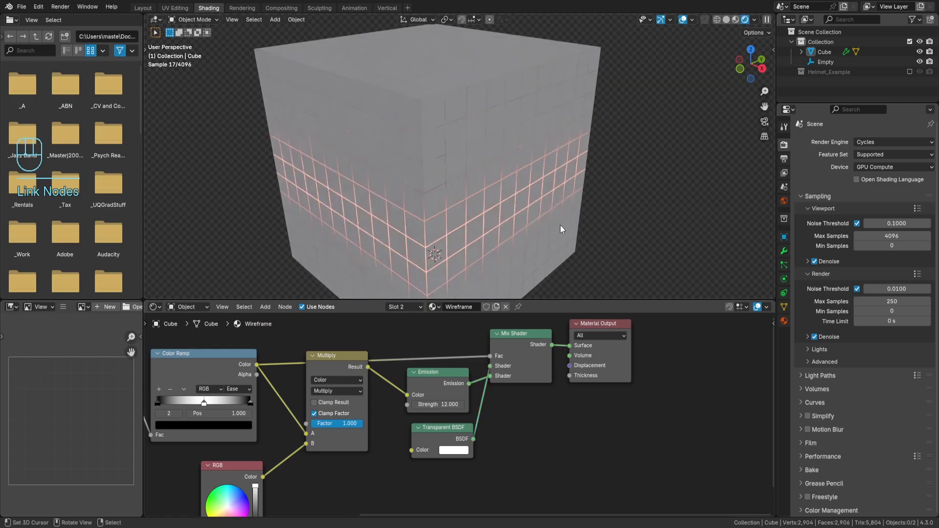
{"action": "scroll", "coordinate": [553, 219], "scroll_direction": "down", "scroll_amount": 2}
{"action": "middle_click_drag", "start_coordinate": [537, 208], "coordinate": [519, 193]}
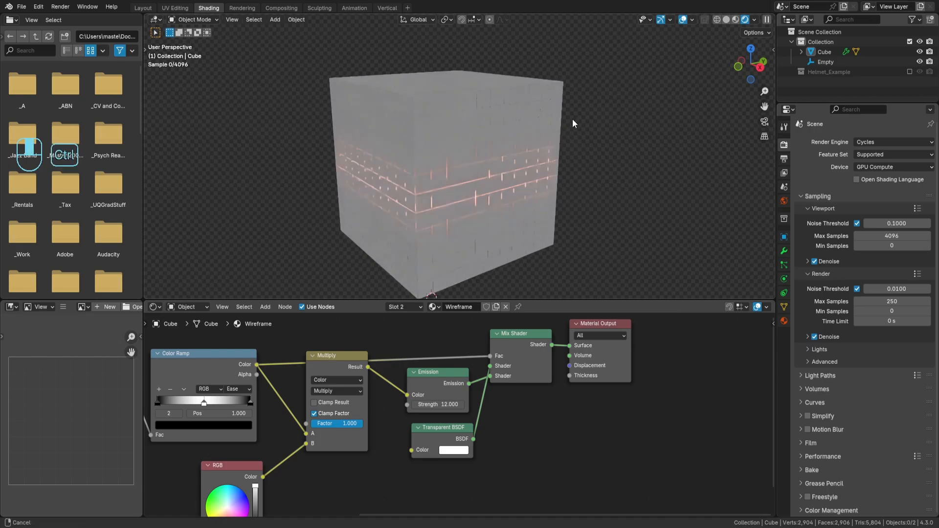
{"action": "middle_click_drag", "start_coordinate": [572, 119], "coordinate": [574, 154], "text": "ctrl"}
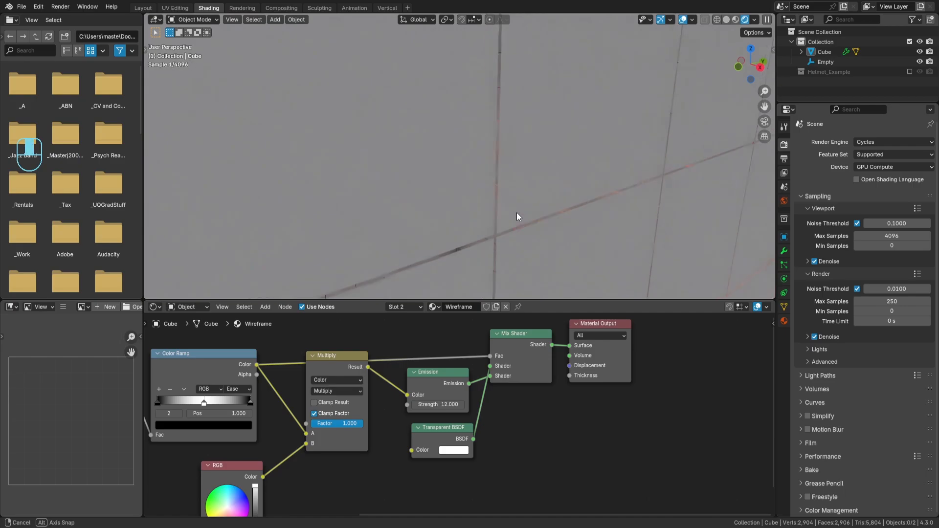
{"action": "scroll", "coordinate": [523, 213], "scroll_direction": "down", "scroll_amount": 5}
{"action": "scroll", "coordinate": [533, 191], "scroll_direction": "down", "scroll_amount": 2}
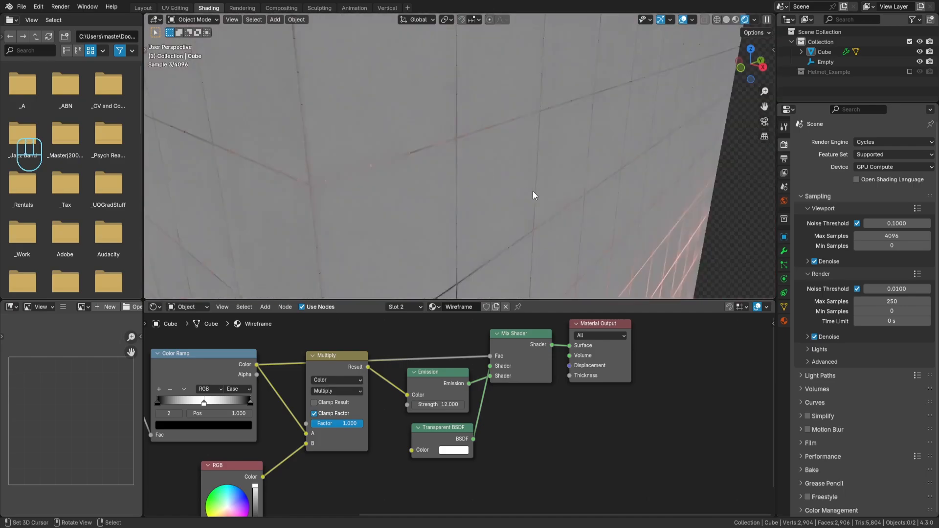
{"action": "middle_click_drag", "start_coordinate": [533, 191], "coordinate": [517, 186]}
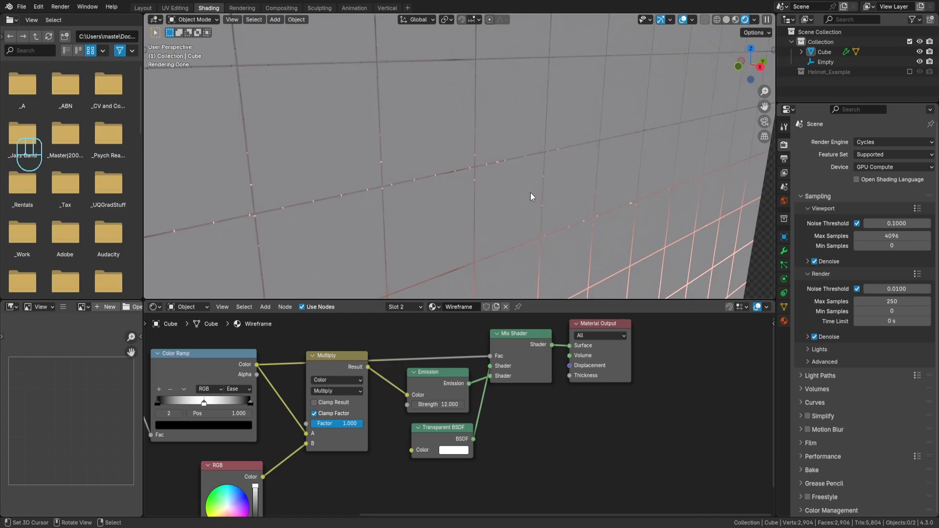
Step: Move the Transparent BSDF above Emission and shift Material Output away from the Mix Shader to make room between them
{"action": "left_click_drag", "start_coordinate": [438, 435], "coordinate": [432, 339]}
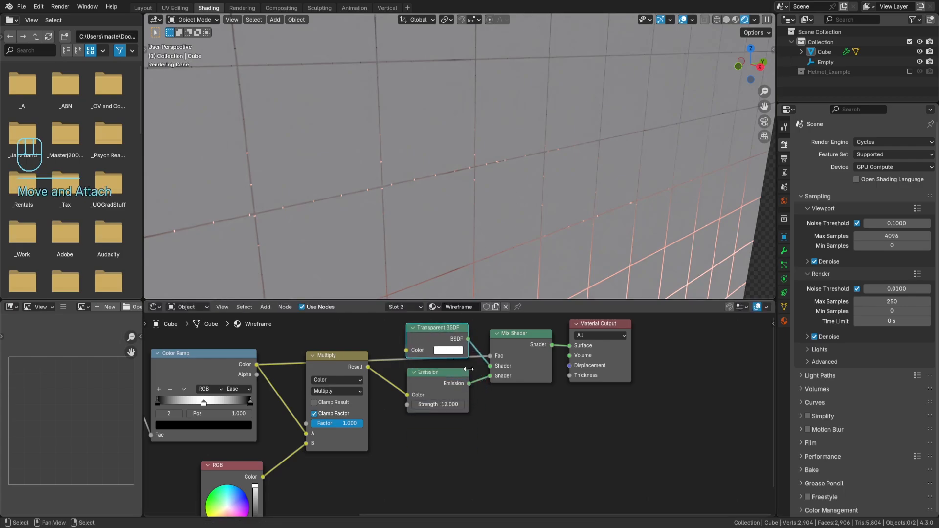
{"action": "middle_click_drag", "start_coordinate": [446, 343], "coordinate": [458, 393]}
{"action": "left_click_drag", "start_coordinate": [457, 391], "coordinate": [456, 389]}
{"action": "middle_click_drag", "start_coordinate": [456, 389], "coordinate": [394, 373]}
{"action": "left_click", "coordinate": [544, 355]}
{"action": "key", "text": "h"}
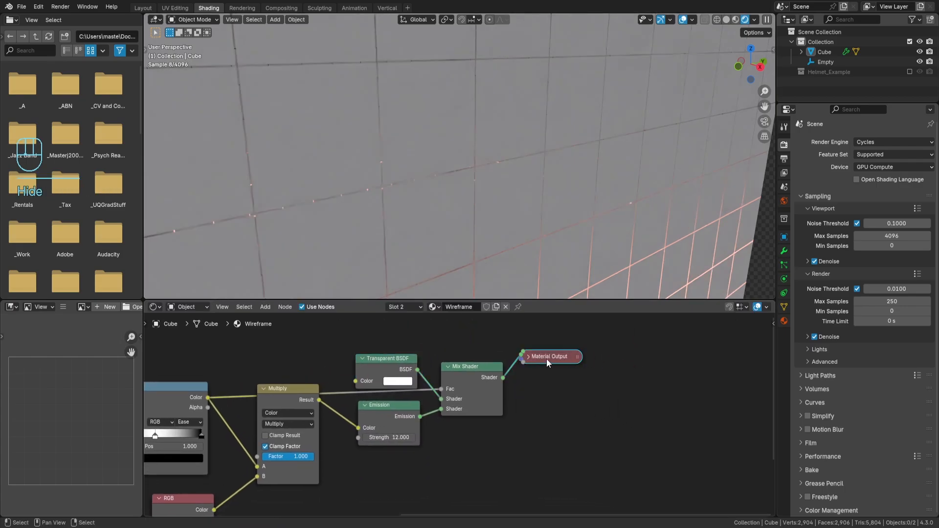
{"action": "key", "text": "h"}
{"action": "left_click_drag", "start_coordinate": [554, 363], "coordinate": [685, 382]}
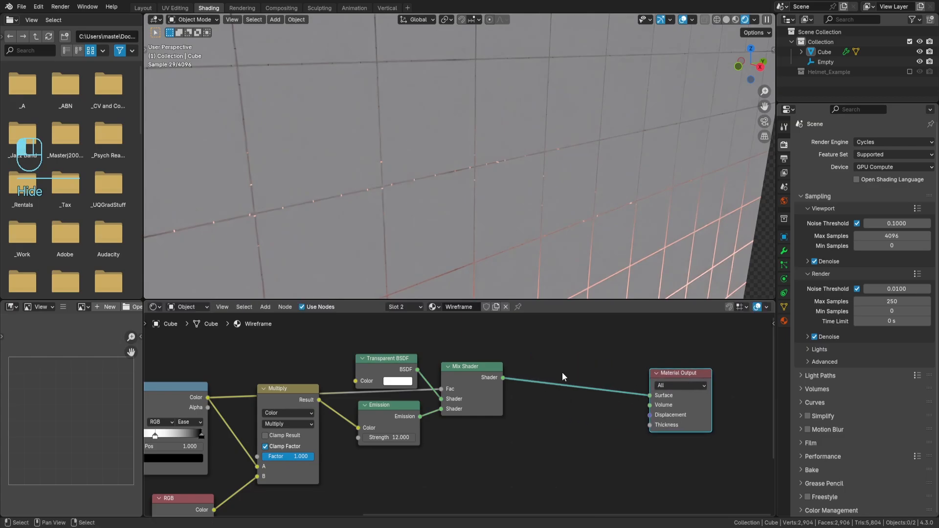
Step: Duplicate the Mix Shader and insert the copy between the original Mix Shader and Material Output
{"action": "middle_click_drag", "start_coordinate": [562, 373], "coordinate": [431, 348]}
{"action": "left_click", "coordinate": [335, 349]}
{"action": "key", "text": "shift+d"}
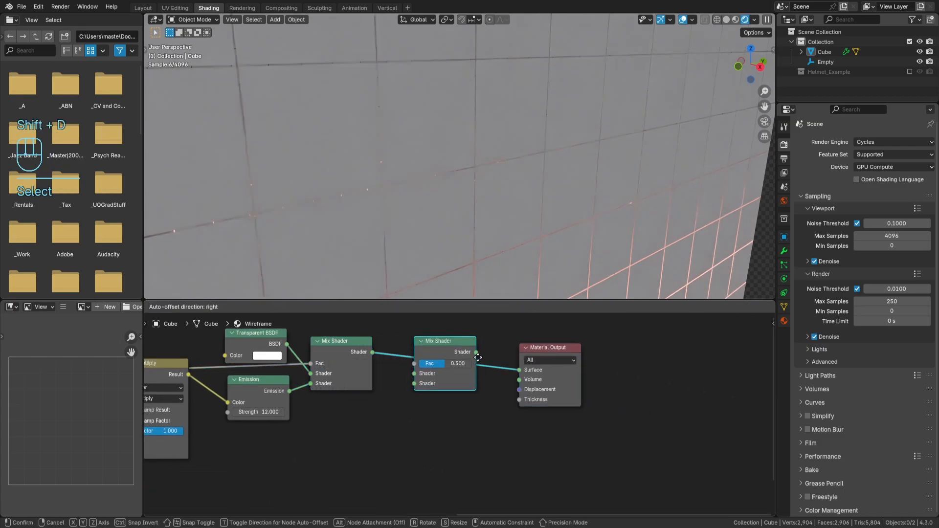
{"action": "left_click", "coordinate": [479, 364]}
Step: Add a Geometry node above the Mix Shaders and link its Backfacing output to the second Mix Shader's Fac
{"action": "scroll", "coordinate": [433, 383], "scroll_direction": "down", "scroll_amount": 2}
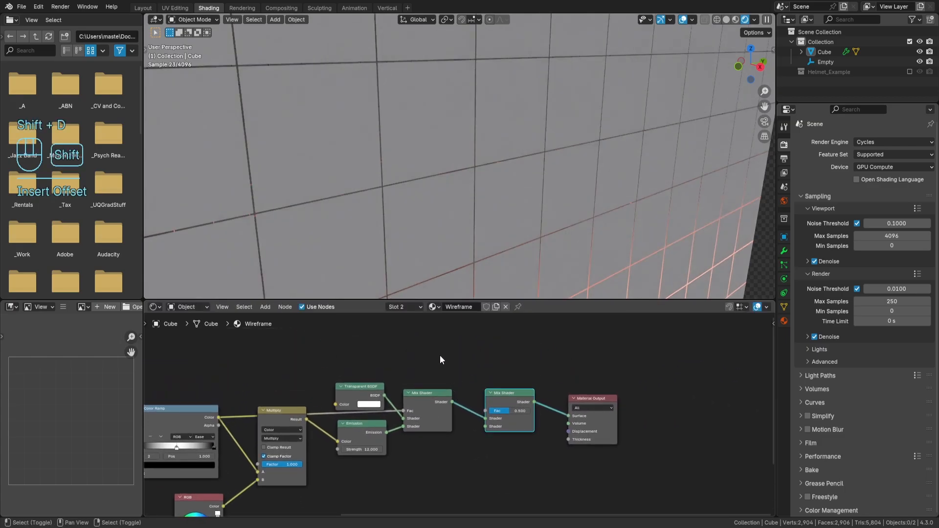
{"action": "key", "text": "shift+a"}
{"action": "type", "text": "ge"}
{"action": "left_click", "coordinate": [469, 372]}
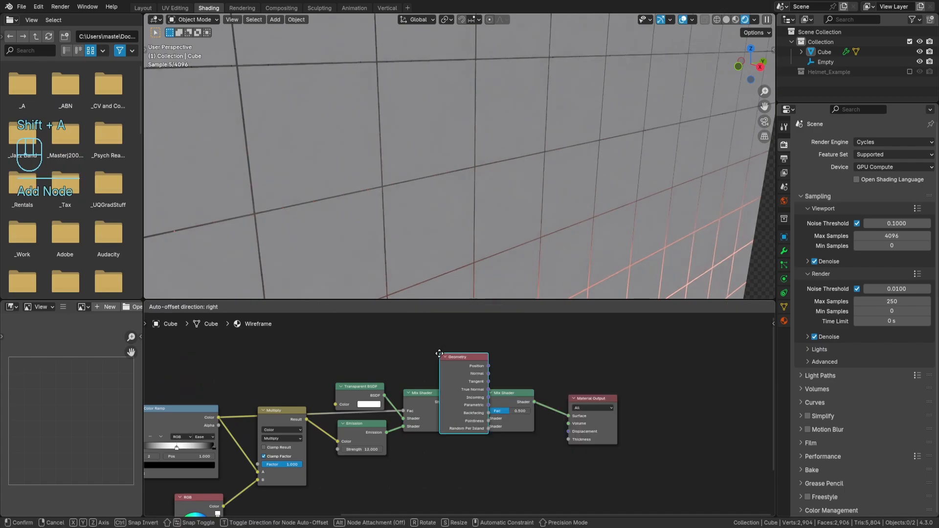
{"action": "left_click", "coordinate": [412, 394]}
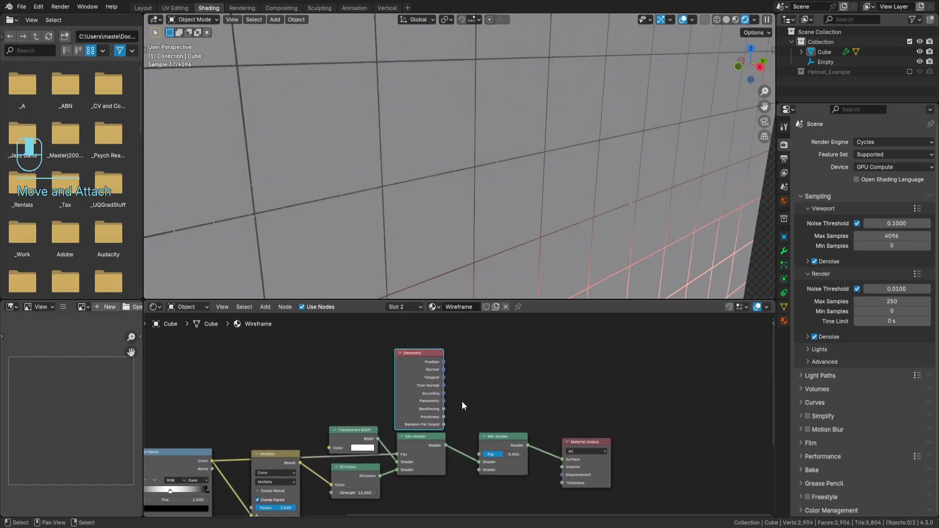
{"action": "scroll", "coordinate": [461, 401], "scroll_direction": "up", "scroll_amount": 2}
{"action": "left_click_drag", "start_coordinate": [407, 382], "coordinate": [452, 439]}
{"action": "middle_click_drag", "start_coordinate": [596, 431], "coordinate": [584, 404]}
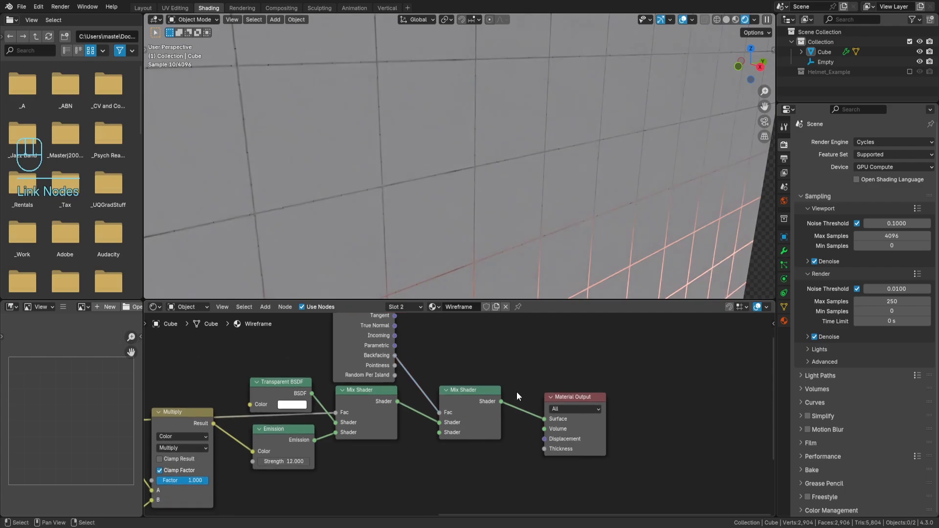
Step: Link the Transparent BSDF to the second Mix Shader's lower Shader input
{"action": "left_click_drag", "start_coordinate": [313, 395], "coordinate": [445, 436]}
{"action": "scroll", "coordinate": [486, 249], "scroll_direction": "down", "scroll_amount": 5}
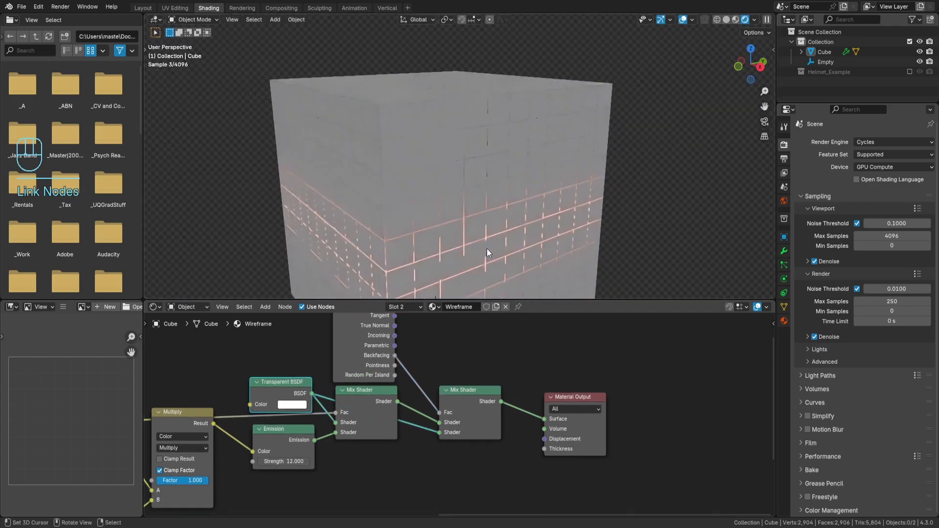
{"action": "scroll", "coordinate": [465, 234], "scroll_direction": "up", "scroll_amount": 5}
{"action": "scroll", "coordinate": [484, 181], "scroll_direction": "down", "scroll_amount": 5}
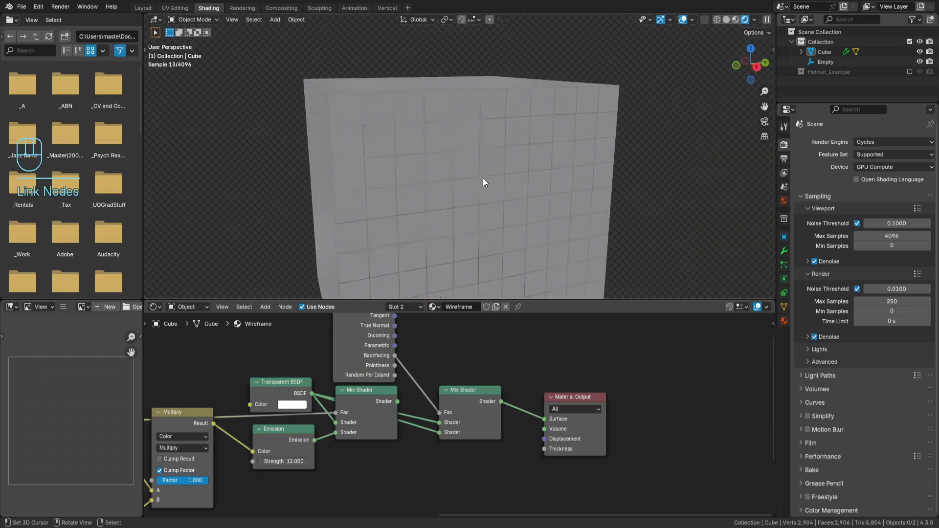
Step: Reconnect the first Mix Shader's output to the second Mix Shader's upper Shader input and inspect the cube
{"action": "middle_click_drag", "start_coordinate": [483, 198], "coordinate": [507, 181], "text": "shift"}
{"action": "scroll", "coordinate": [507, 180], "scroll_direction": "down", "scroll_amount": 1}
{"action": "left_click", "coordinate": [477, 405]}
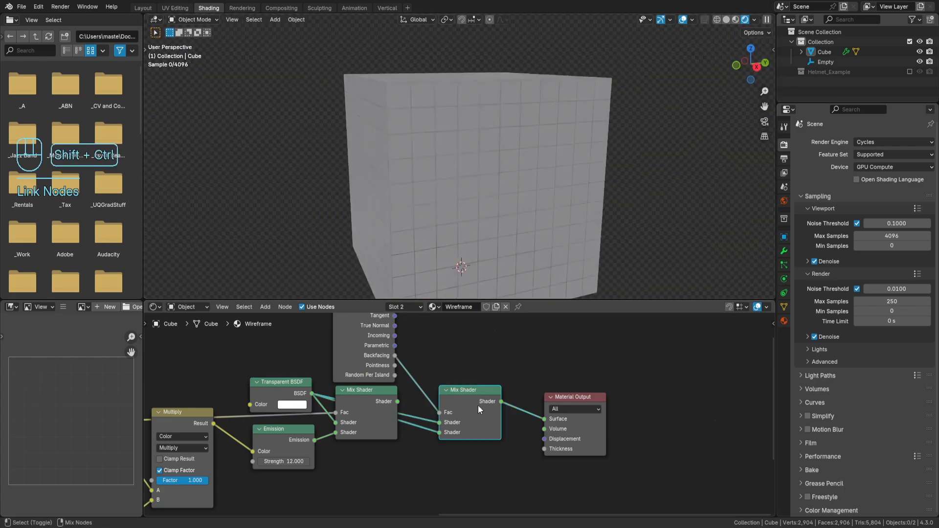
{"action": "left_click", "coordinate": [407, 405]}
{"action": "scroll", "coordinate": [513, 217], "scroll_direction": "up", "scroll_amount": 2}
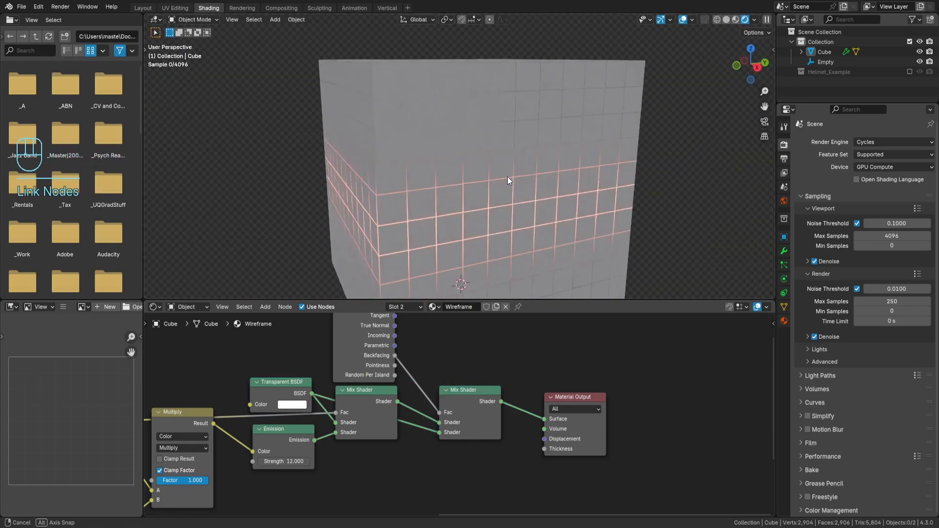
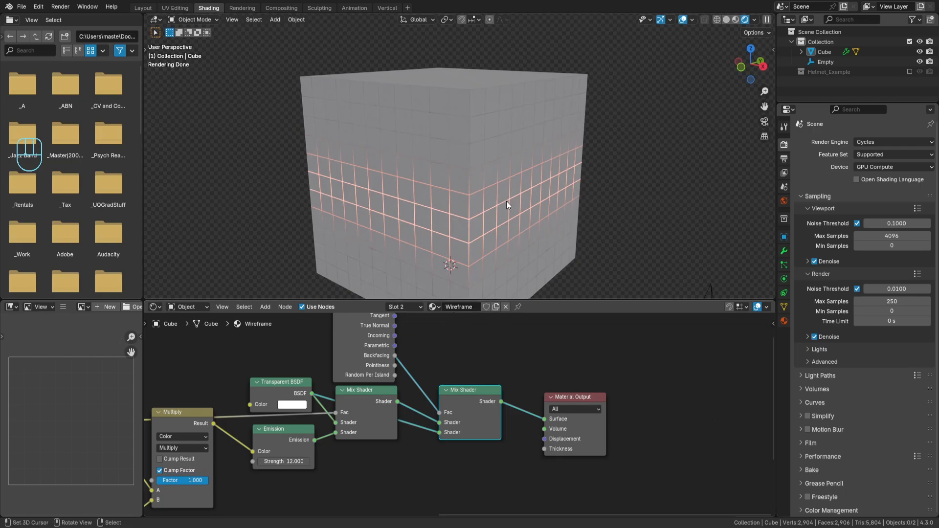
{"action": "middle_click_drag", "start_coordinate": [592, 180], "coordinate": [638, 147]}
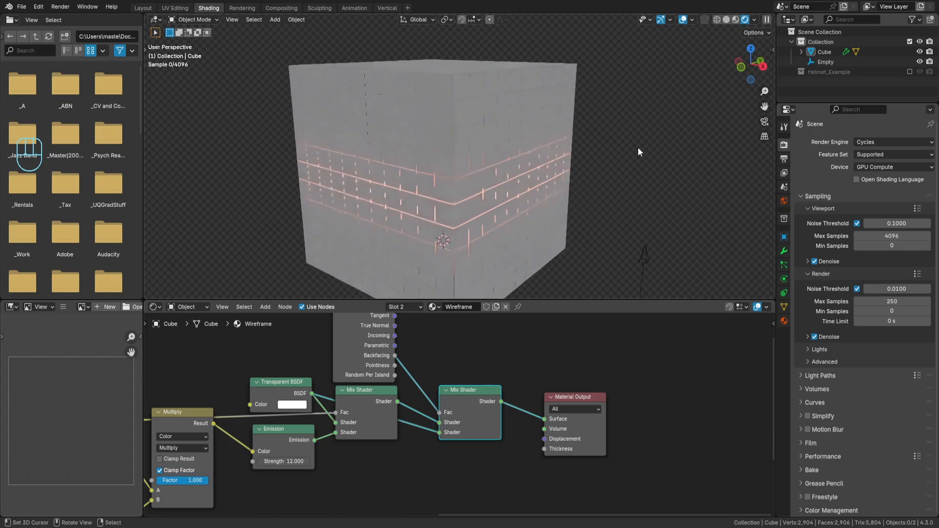
Step: Switch the viewport to Solid shading and exclude the cube's Collection from the view layer
{"action": "key", "text": "shift+z"}
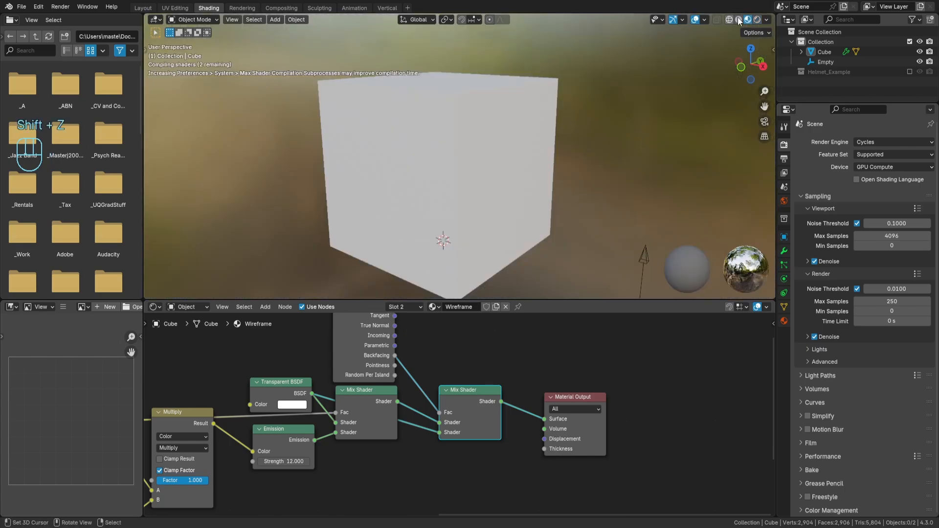
{"action": "left_click", "coordinate": [738, 19]}
{"action": "left_click", "coordinate": [792, 42]}
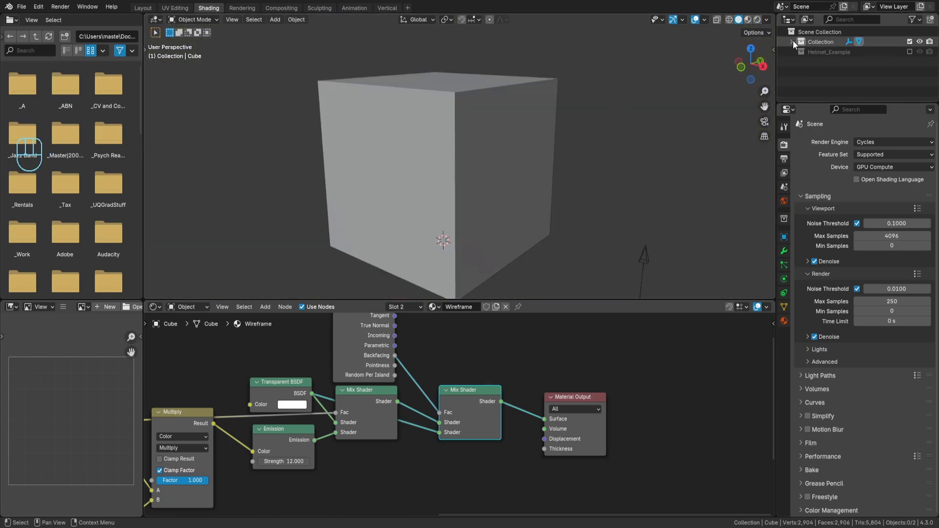
{"action": "left_click", "coordinate": [910, 41]}
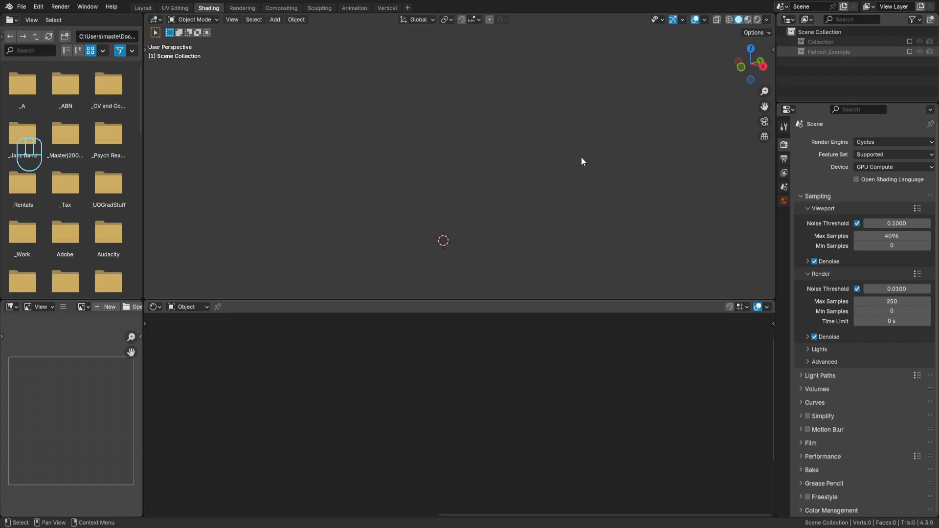
Step: Enable the Helmet_Example collection and select the helmet's _Visor object
{"action": "key", "text": "a"}
{"action": "scroll", "coordinate": [581, 157], "scroll_direction": "down", "scroll_amount": 4}
{"action": "middle_click_drag", "start_coordinate": [482, 151], "coordinate": [484, 137]}
{"action": "key", "text": "a"}
{"action": "scroll", "coordinate": [485, 166], "scroll_direction": "up", "scroll_amount": 2}
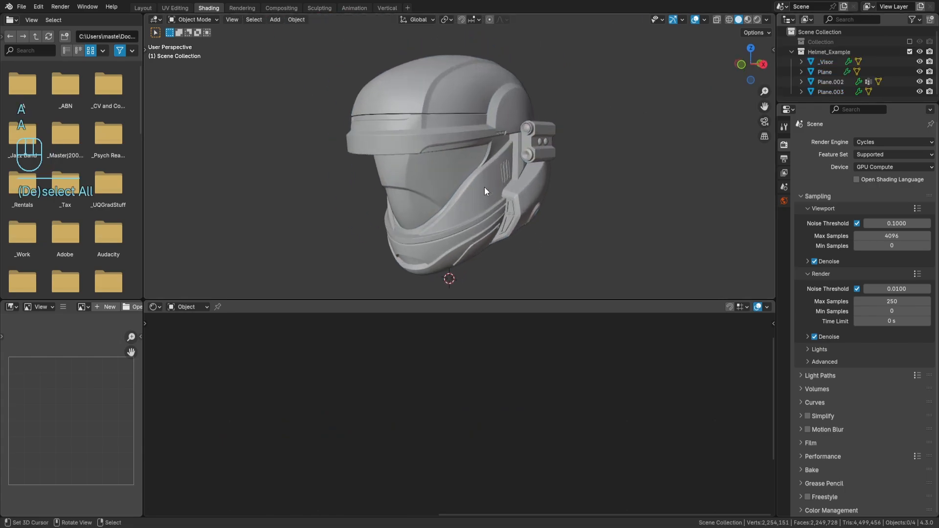
{"action": "right_click", "coordinate": [441, 158]}
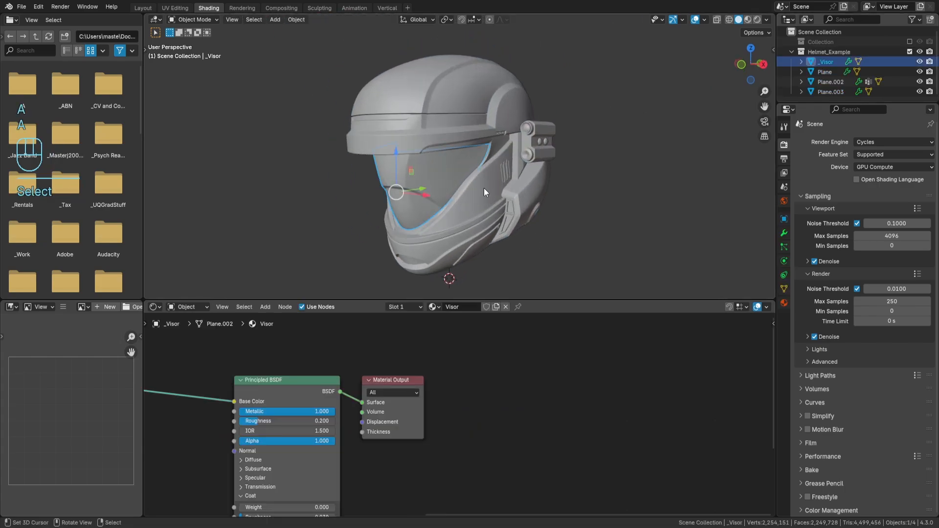
Step: Examine the helmet's separate parts by selecting them individually, and leave everything deselected
{"action": "right_click", "coordinate": [483, 188]}
{"action": "right_click", "coordinate": [533, 150]}
{"action": "right_click", "coordinate": [547, 142]}
{"action": "key", "text": "a"}
{"action": "key", "text": "a"}
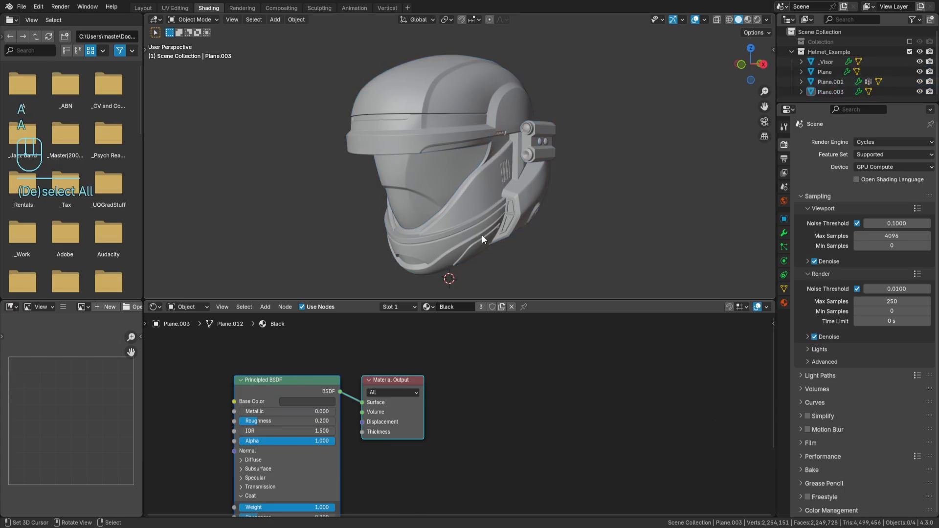
{"action": "right_click", "coordinate": [496, 208]}
{"action": "middle_click_drag", "start_coordinate": [496, 208], "coordinate": [526, 161]}
{"action": "key", "text": "a"}
{"action": "key", "text": "a"}
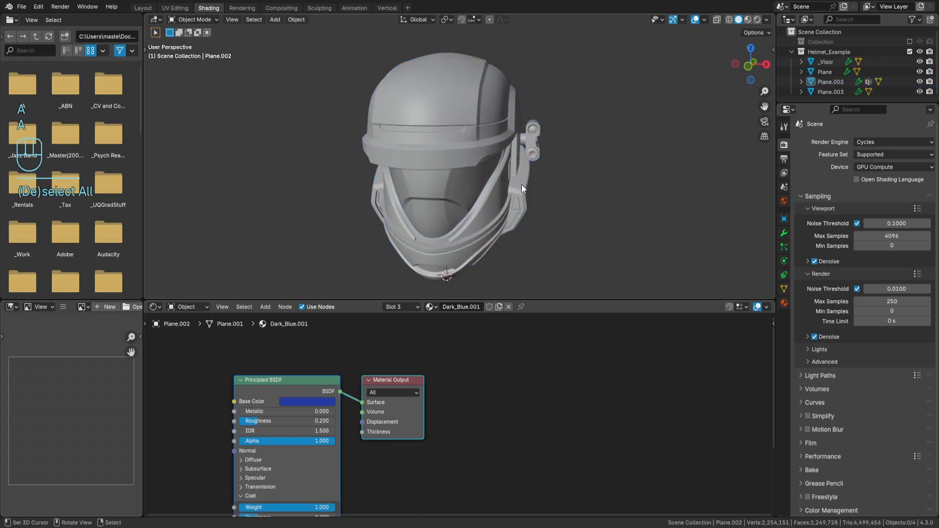
Step: Re-enter the visor object's name as _Visor, with the leading underscore
{"action": "double_click", "coordinate": [816, 64]}
{"action": "key", "text": "Home"}
{"action": "type", "text": "_"}
{"action": "key", "text": "Return"}
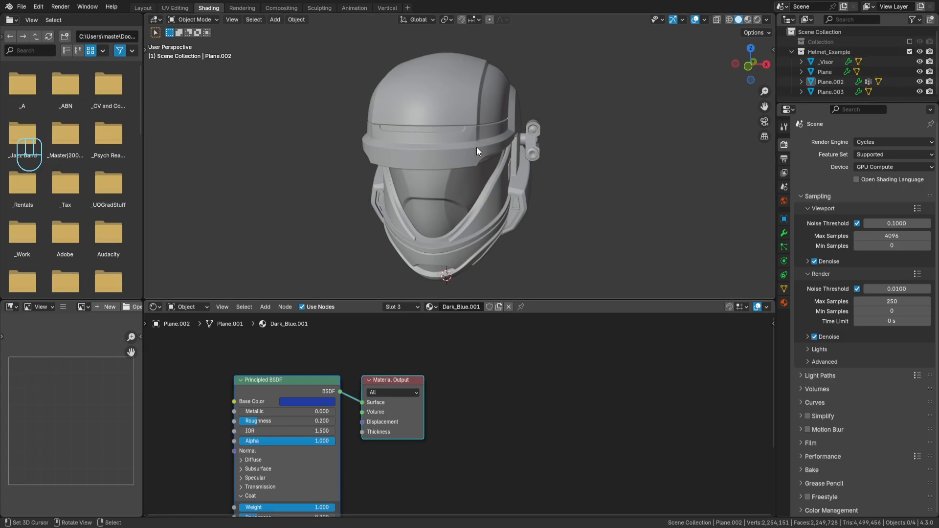
{"action": "left_click", "coordinate": [447, 214]}
{"action": "middle_click_drag", "start_coordinate": [484, 217], "coordinate": [473, 215]}
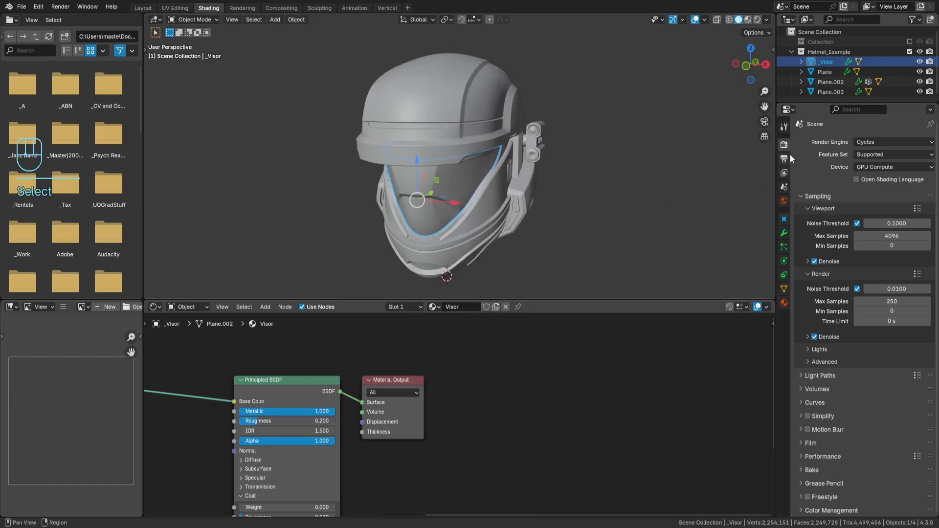
{"action": "key", "text": "ctrl+z"}
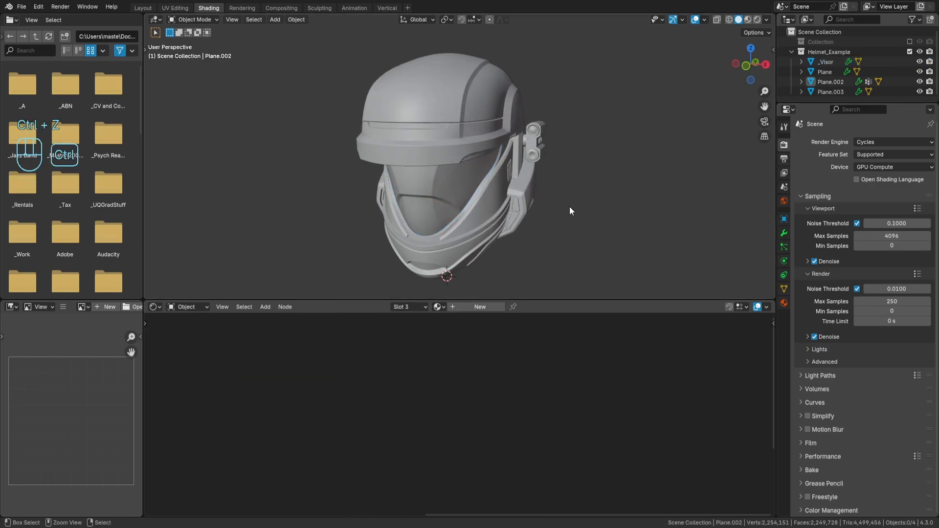
{"action": "key", "text": "a"}
{"action": "key", "text": "a"}
{"action": "middle_click_drag", "start_coordinate": [558, 207], "coordinate": [494, 204]}
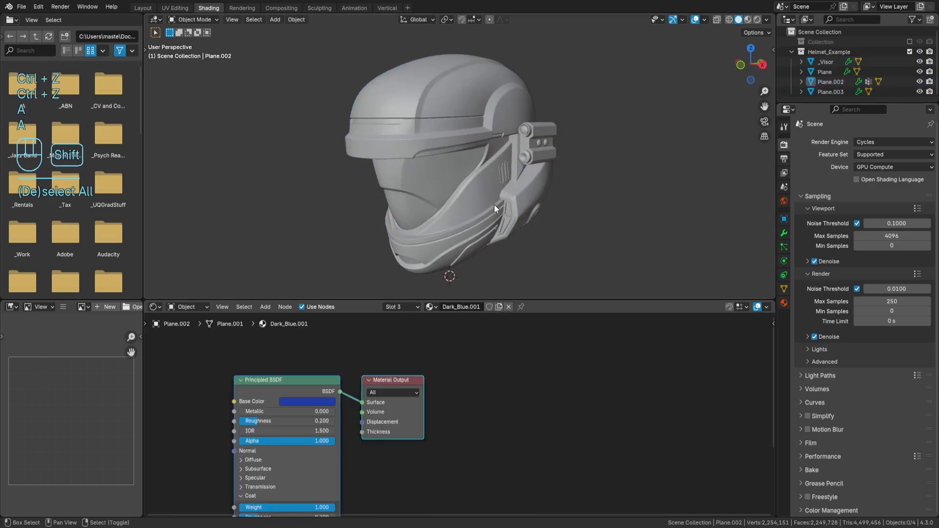
Step: Select the main helmet shell, turn off its Subdivision modifier's viewport display, and apply the Mirror modifier
{"action": "left_click", "coordinate": [410, 128]}
{"action": "left_click", "coordinate": [784, 233]}
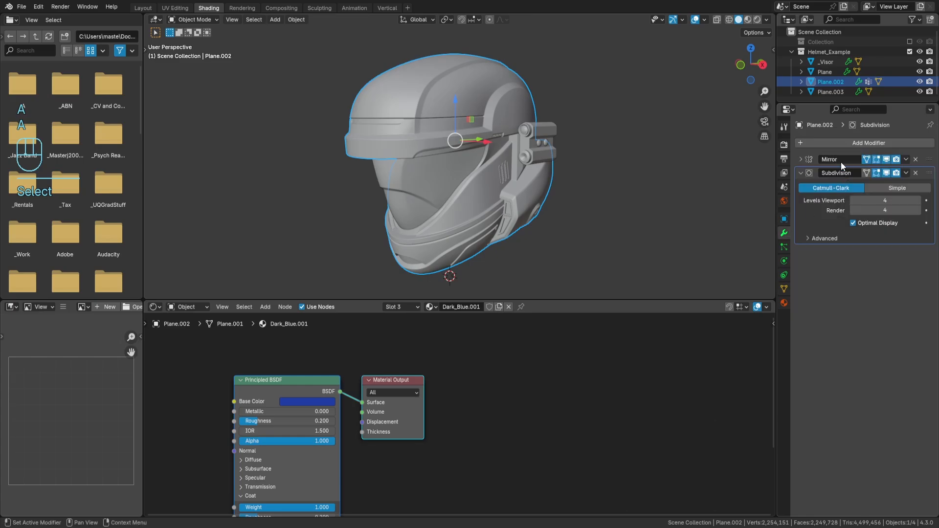
{"action": "left_click", "coordinate": [916, 173]}
{"action": "left_click", "coordinate": [872, 143]}
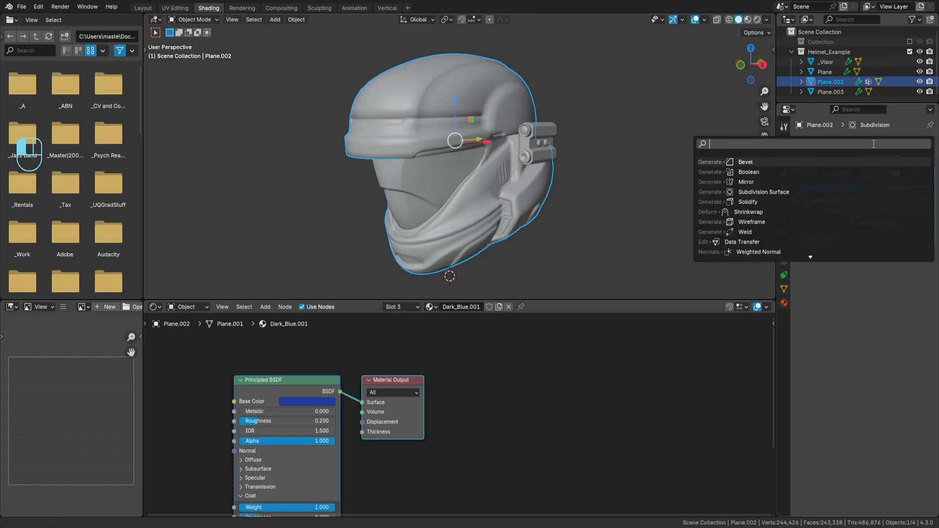
{"action": "key", "text": "Escape"}
{"action": "key", "text": "ctrl+a"}
Step: Add a Bevel modifier to the helmet shell with its Limit Method set to None
{"action": "left_click", "coordinate": [824, 143]}
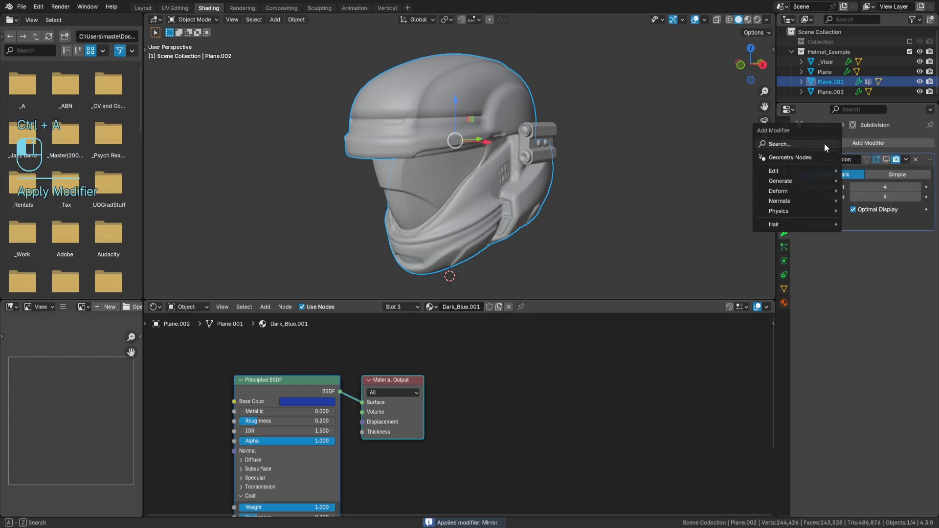
{"action": "type", "text": "bevel"}
{"action": "key", "text": "Return"}
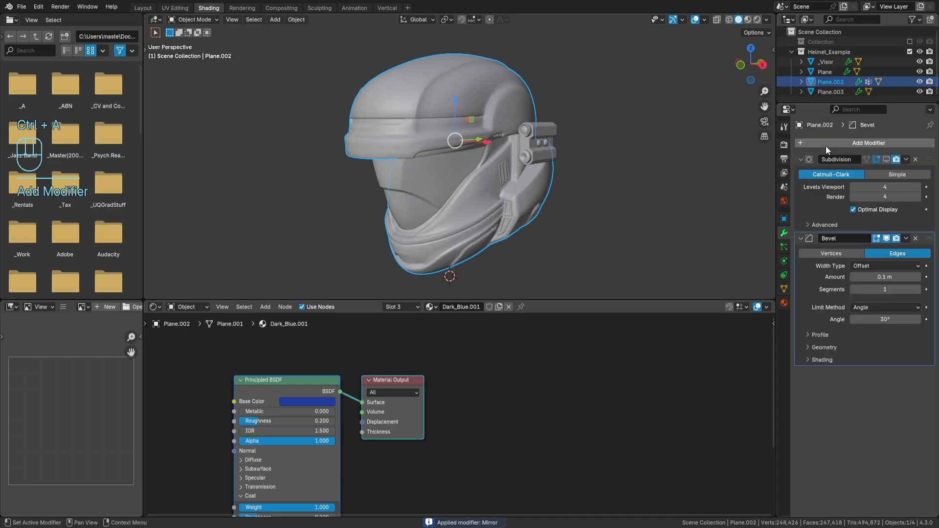
{"action": "left_click", "coordinate": [881, 266]}
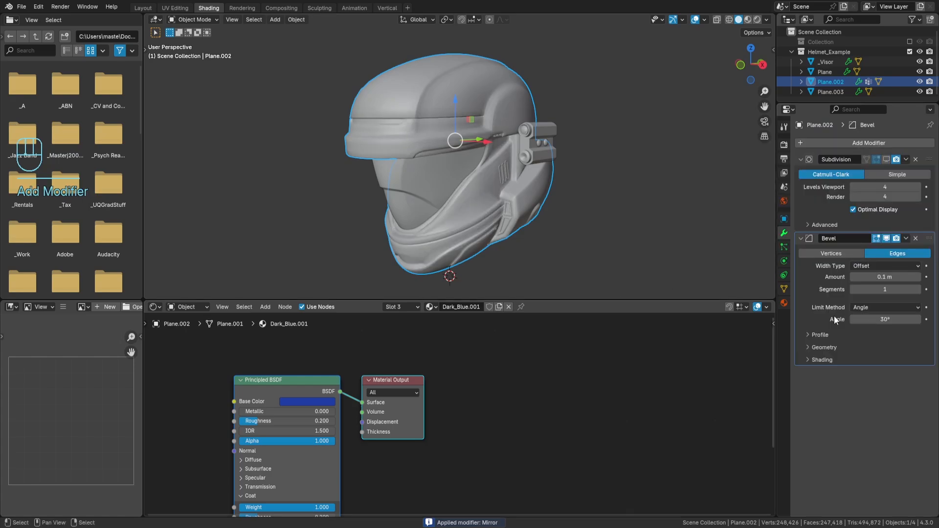
{"action": "left_click", "coordinate": [875, 308]}
{"action": "left_click", "coordinate": [873, 318]}
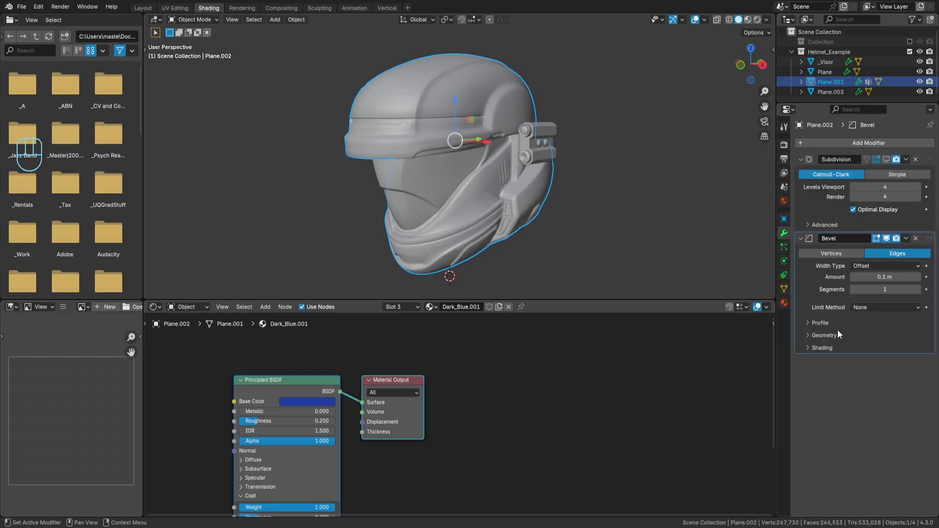
Step: Set the helmet shell's Bevel amount to 0.001 m
{"action": "double_click", "coordinate": [880, 277]}
{"action": "key", "text": "BackSpace"}
{"action": "key", "text": "BackSpace"}
{"action": "key", "text": "BackSpace"}
{"action": "key", "text": "BackSpace"}
{"action": "key", "text": "BackSpace"}
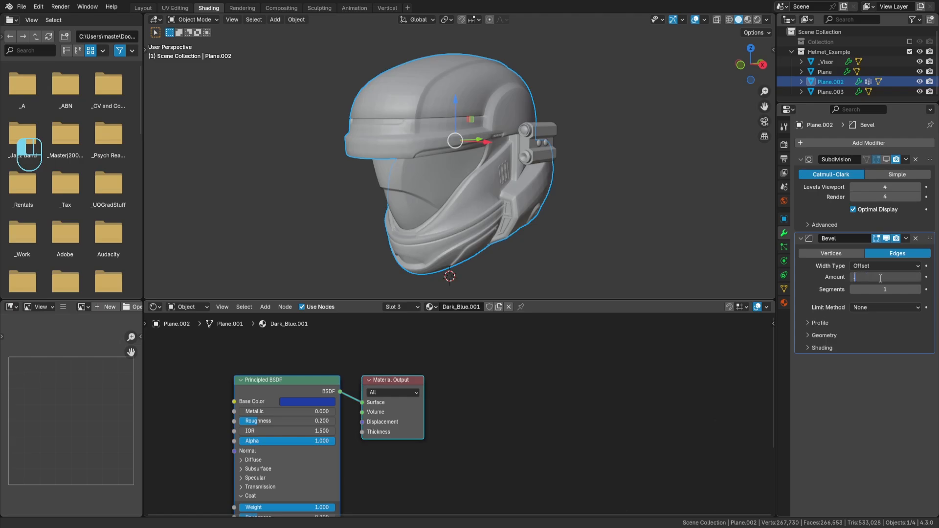
{"action": "type", "text": "0.001"}
{"action": "key", "text": "Return"}
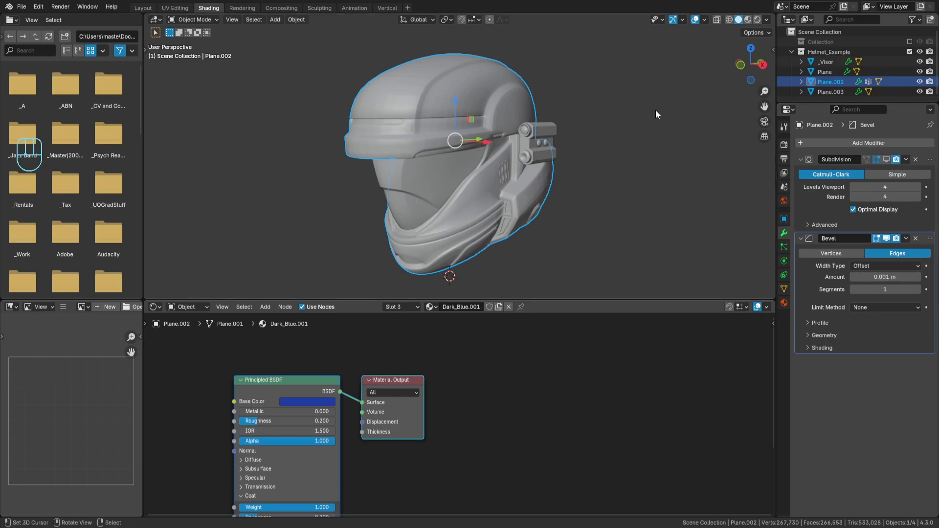
Step: Deselect everything and examine the bevelled helmet shell up close around the brow and side attachment
{"action": "scroll", "coordinate": [532, 125], "scroll_direction": "up", "scroll_amount": 3}
{"action": "key", "text": "a"}
{"action": "key", "text": "a"}
{"action": "middle_click_drag", "start_coordinate": [533, 125], "coordinate": [563, 157], "text": "shift"}
{"action": "middle_click_drag", "start_coordinate": [563, 156], "coordinate": [477, 151]}
{"action": "scroll", "coordinate": [527, 160], "scroll_direction": "up", "scroll_amount": 3}
{"action": "scroll", "coordinate": [527, 160], "scroll_direction": "down", "scroll_amount": 4}
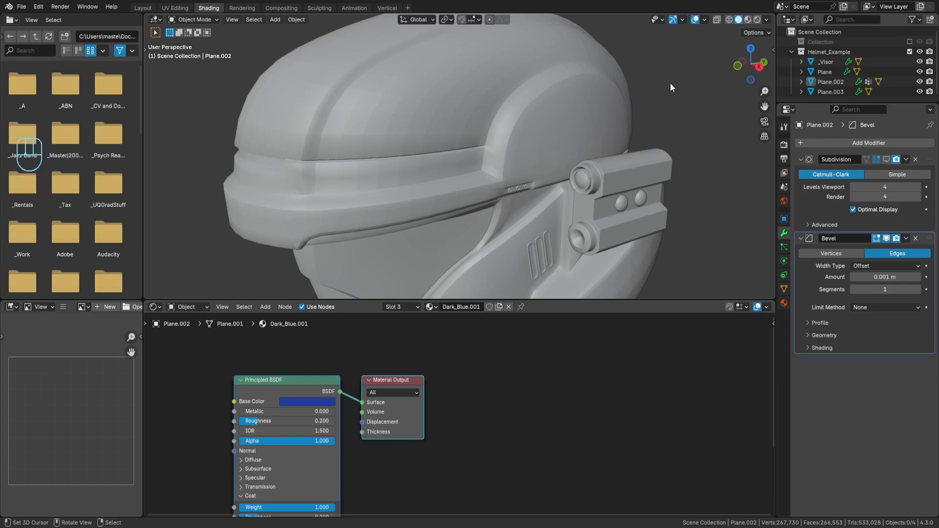
{"action": "scroll", "coordinate": [681, 213], "scroll_direction": "down", "scroll_amount": 2}
Step: Remove the Dark_Blue.001 and Black material slots from the helmet shell
{"action": "left_click", "coordinate": [784, 303]}
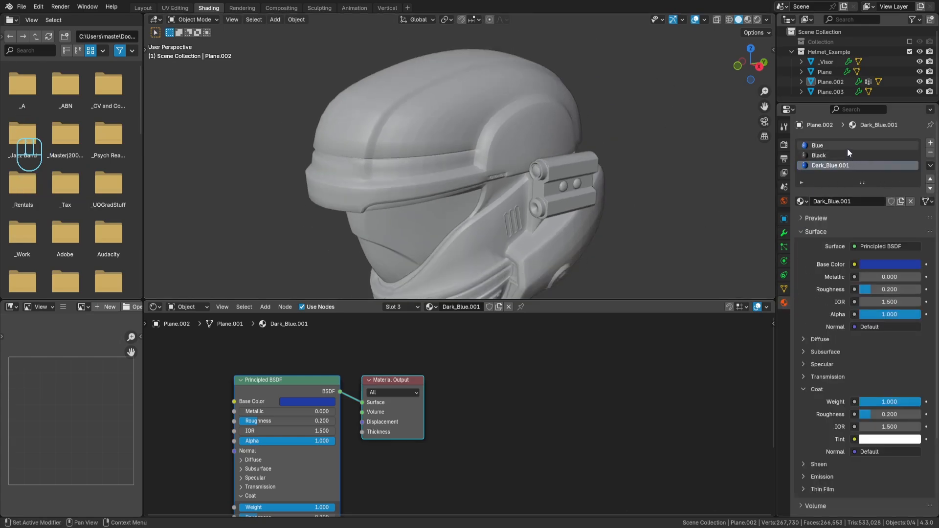
{"action": "left_click", "coordinate": [931, 152]}
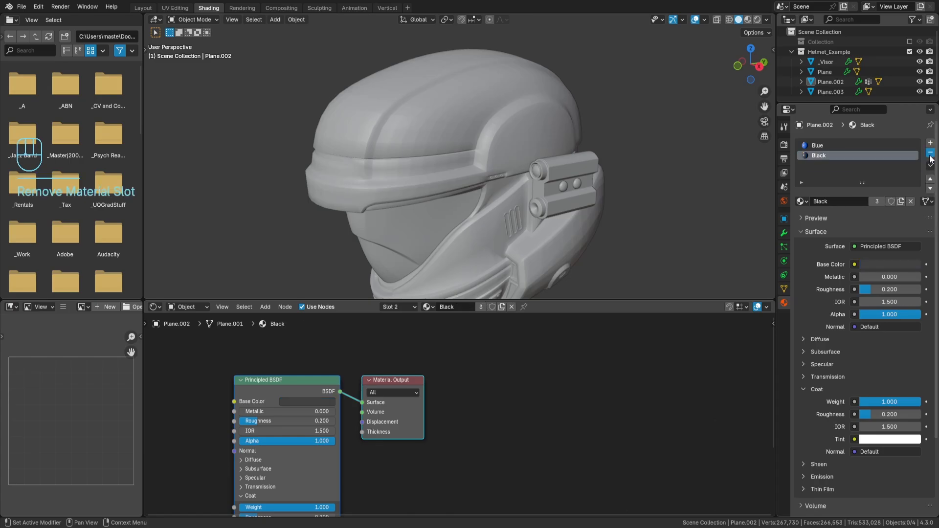
{"action": "left_click", "coordinate": [931, 152]}
Step: Add a second material slot to the helmet shell and assign the Wireframe material to it
{"action": "left_click", "coordinate": [931, 142]}
{"action": "left_click", "coordinate": [802, 201]}
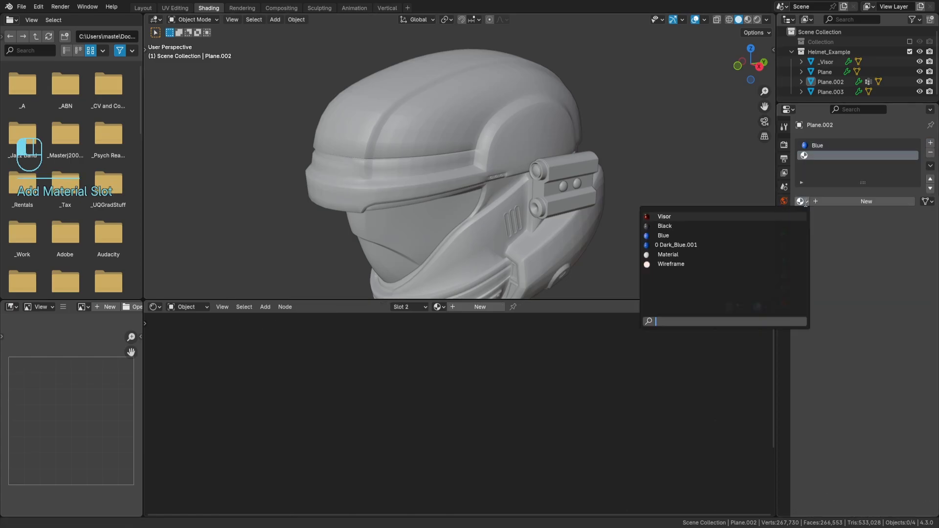
{"action": "left_click", "coordinate": [709, 259]}
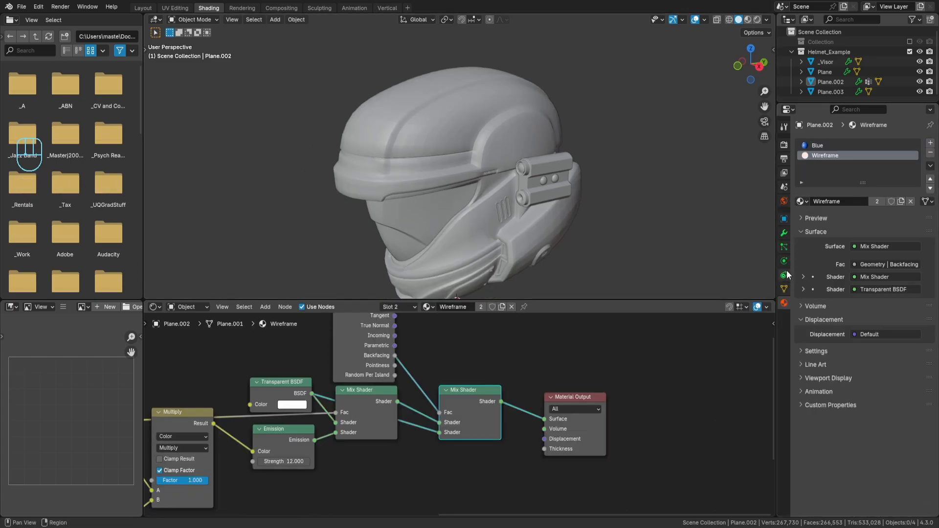
Step: Set the Bevel modifier's Material Index to 1 and show the helmet in Rendered viewport shading
{"action": "left_click", "coordinate": [784, 233]}
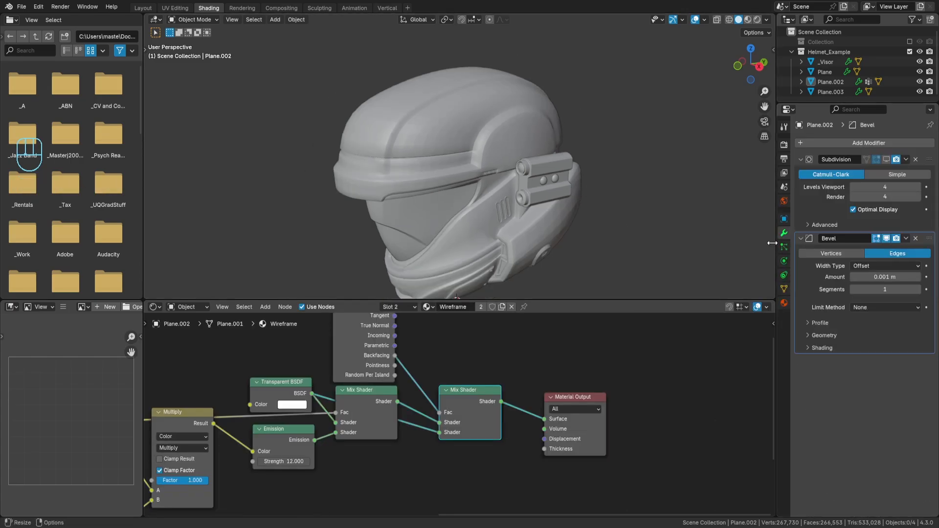
{"action": "left_click", "coordinate": [823, 348]}
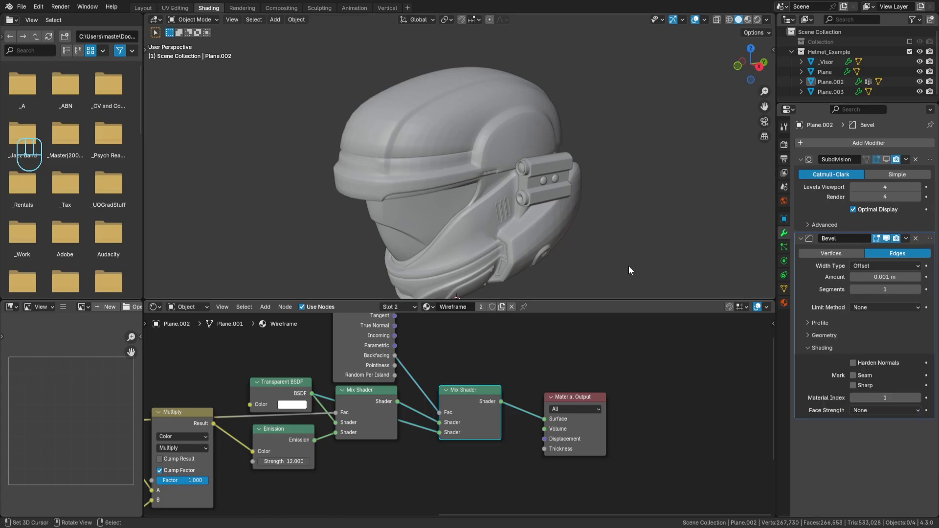
{"action": "key", "text": "shift+z"}
{"action": "key", "text": "a"}
{"action": "key", "text": "a"}
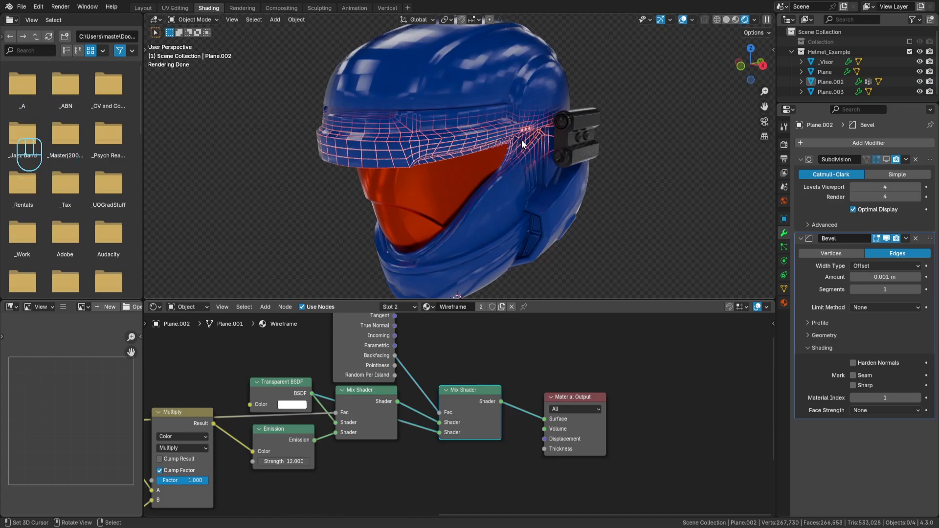
Step: Examine the rendered helmet wireframe from both sides and return to Solid viewport shading
{"action": "middle_click_drag", "start_coordinate": [522, 143], "coordinate": [486, 116]}
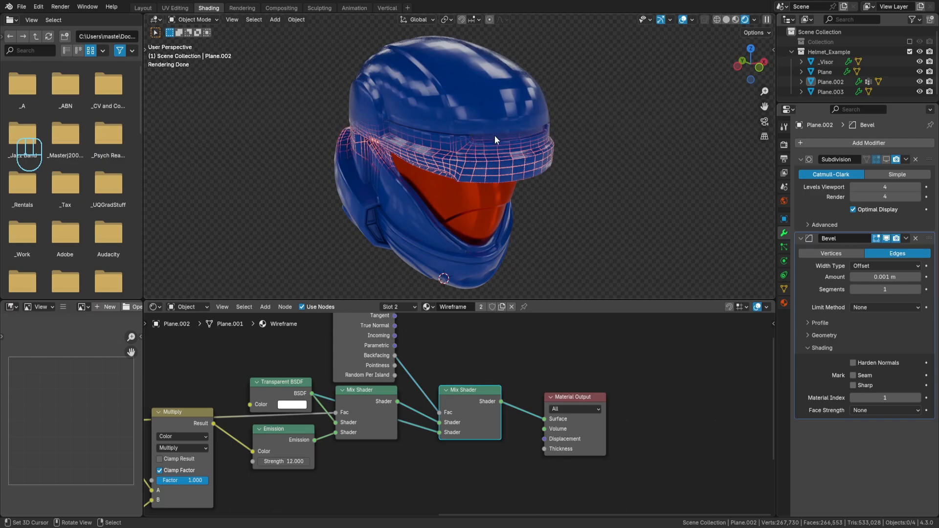
{"action": "mouse_move", "coordinate": [495, 136]}
{"action": "middle_mouse_down"}
{"action": "mouse_move", "coordinate": [538, 163]}
{"action": "mouse_move", "coordinate": [471, 151]}
{"action": "mouse_move", "coordinate": [465, 162]}
{"action": "mouse_move", "coordinate": [321, 171]}
{"action": "middle_mouse_up"}
{"action": "key", "text": "shift+z"}
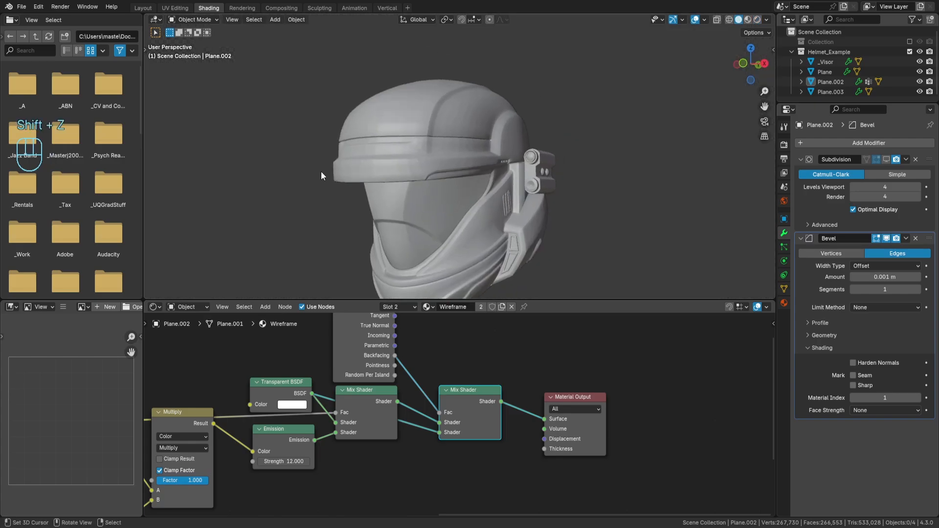
Step: Switch to the Layout workspace, select the helmet shell, and rename the current view layer to Main
{"action": "left_click", "coordinate": [143, 7]}
{"action": "mouse_move", "coordinate": [449, 151]}
{"action": "middle_mouse_down"}
{"action": "mouse_move", "coordinate": [449, 210]}
{"action": "mouse_move", "coordinate": [434, 148]}
{"action": "middle_mouse_up"}
{"action": "left_click", "coordinate": [434, 147]}
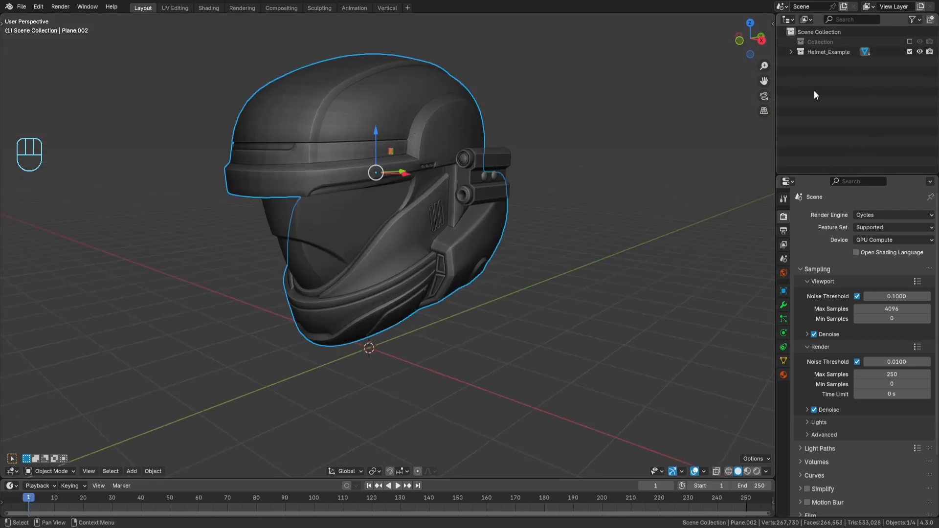
{"action": "left_click", "coordinate": [896, 7]}
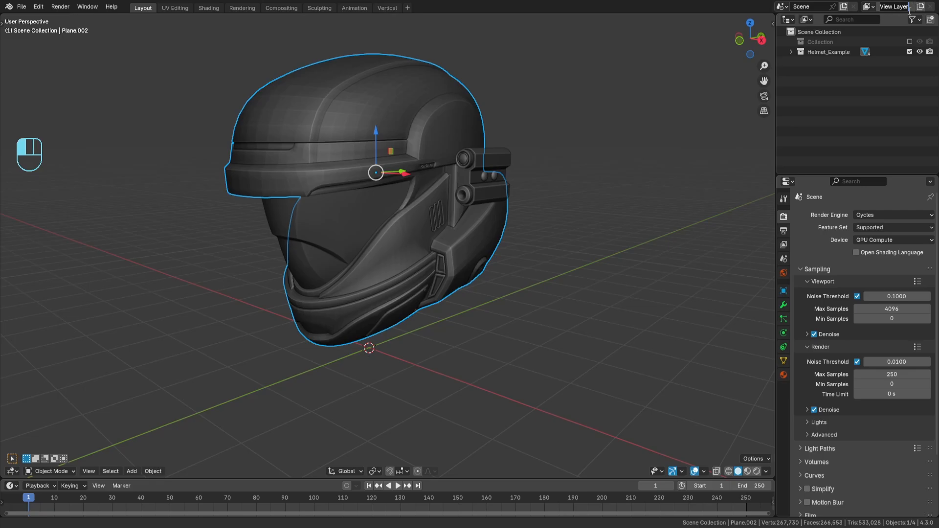
{"action": "key", "text": "ctrl+a"}
{"action": "type", "text": "Main"}
{"action": "key", "text": "Return"}
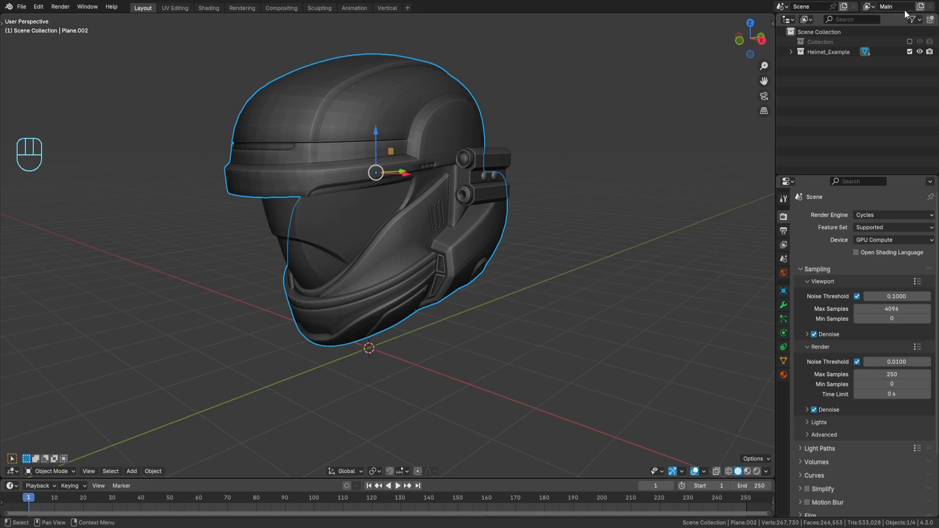
Step: Create a new view layer named Wire and exclude the cube's Collection from it
{"action": "left_click", "coordinate": [920, 6]}
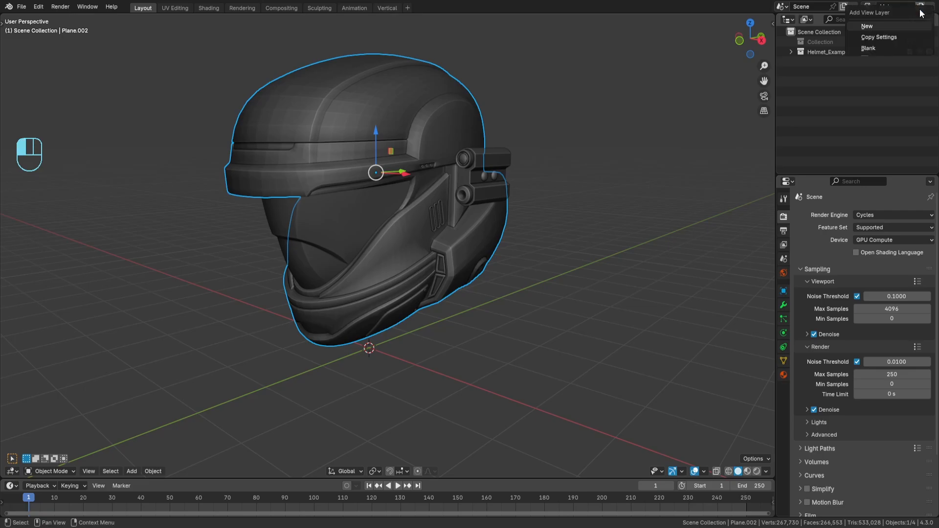
{"action": "left_click", "coordinate": [882, 26]}
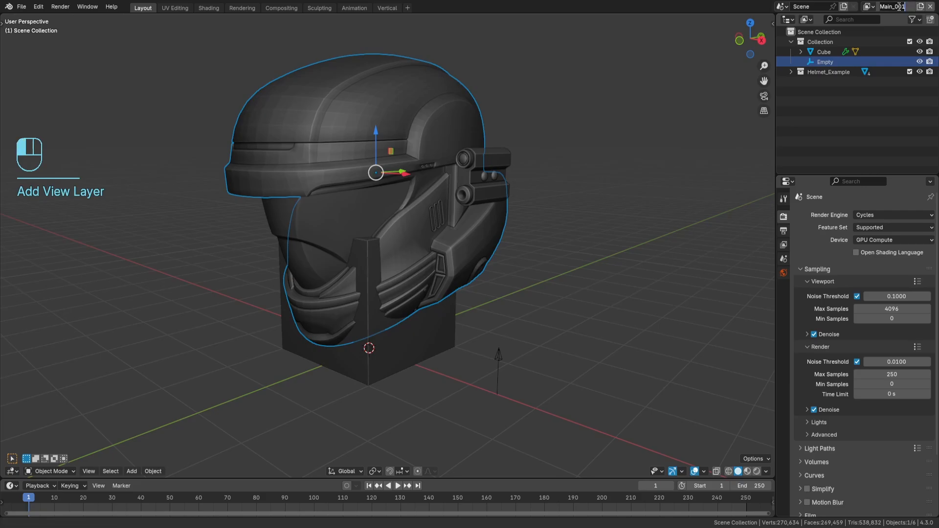
{"action": "key", "text": "ctrl+a"}
{"action": "type", "text": "Wire"}
{"action": "key", "text": "Return"}
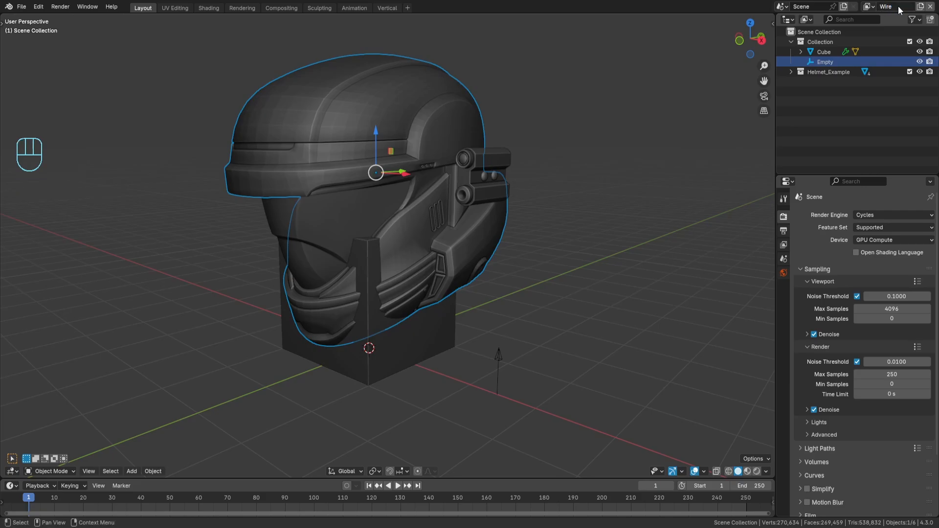
{"action": "left_click", "coordinate": [791, 41]}
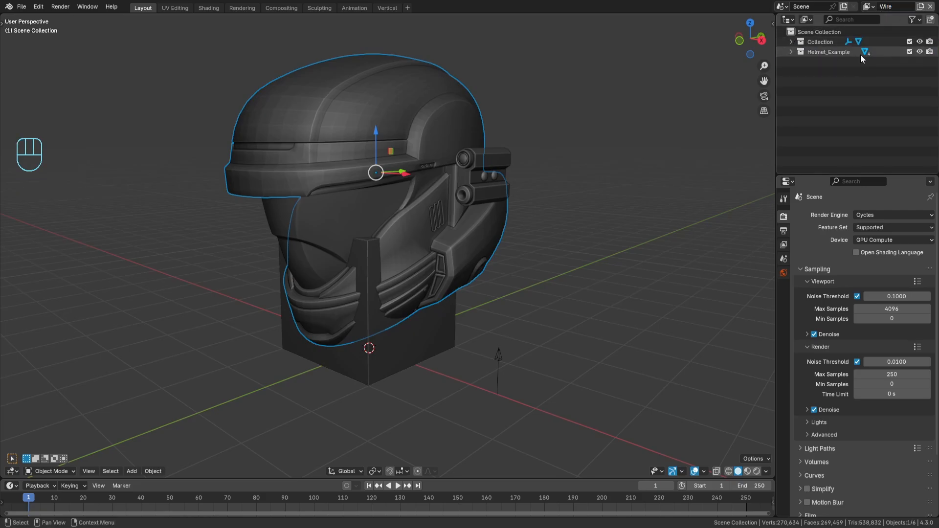
{"action": "left_click", "coordinate": [909, 42]}
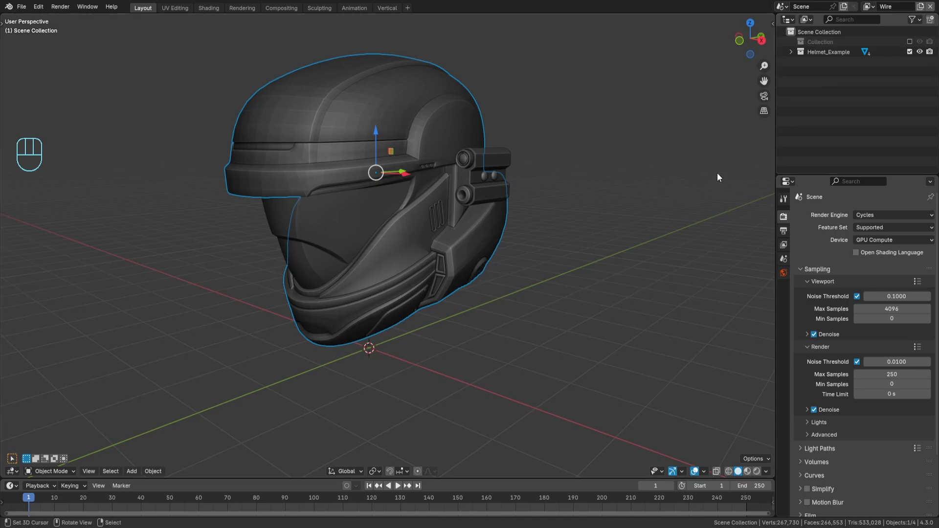
Step: Return to the Main view layer and select only the main helmet shell
{"action": "left_click", "coordinate": [867, 7]}
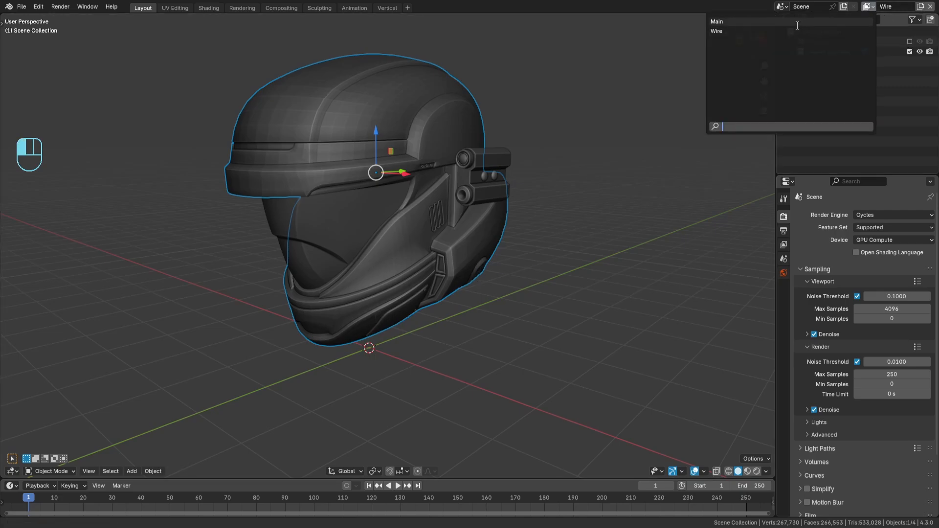
{"action": "left_click", "coordinate": [797, 24]}
{"action": "middle_click_drag", "start_coordinate": [616, 132], "coordinate": [627, 156], "text": "shift"}
{"action": "key", "text": "a"}
{"action": "key", "text": "a"}
{"action": "middle_click_drag", "start_coordinate": [454, 239], "coordinate": [467, 242]}
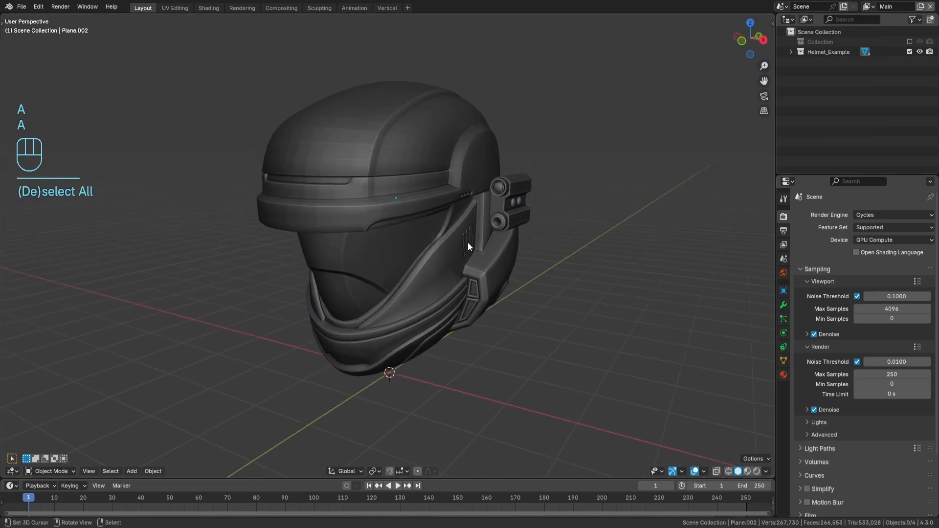
{"action": "left_click", "coordinate": [461, 157]}
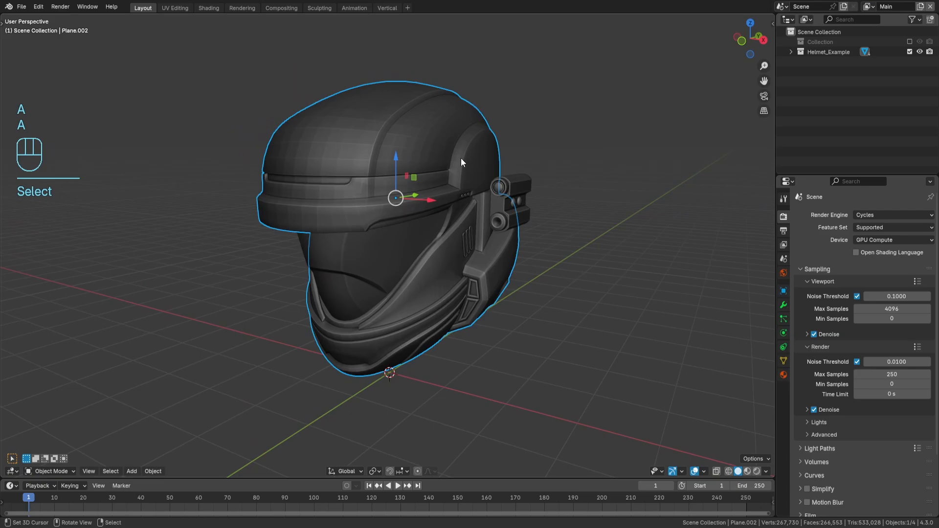
Step: Remove the Wireframe material slot and the Bevel modifier from the helmet shell
{"action": "left_click", "coordinate": [783, 374]}
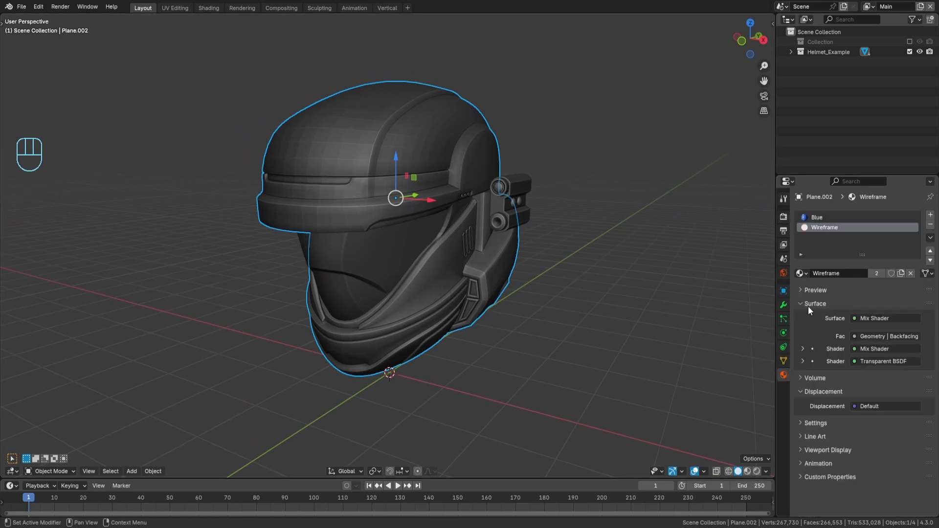
{"action": "left_click", "coordinate": [931, 225]}
{"action": "left_click", "coordinate": [783, 305]}
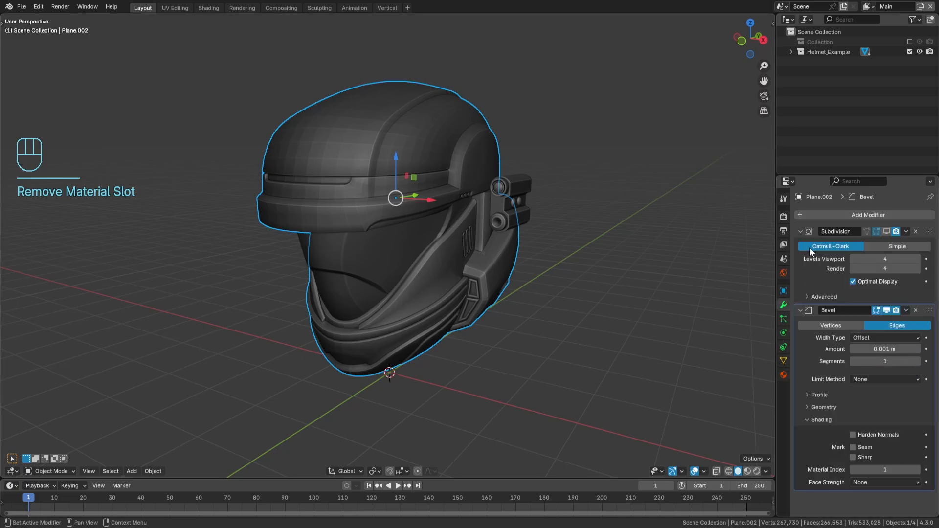
{"action": "left_click", "coordinate": [915, 310]}
Step: Enable the shell's Subdivision modifier in the viewport, preview the helmet in Rendered shading, and return to Solid shading
{"action": "middle_click_drag", "start_coordinate": [524, 284], "coordinate": [495, 276]}
{"action": "key", "text": "a"}
{"action": "key", "text": "a"}
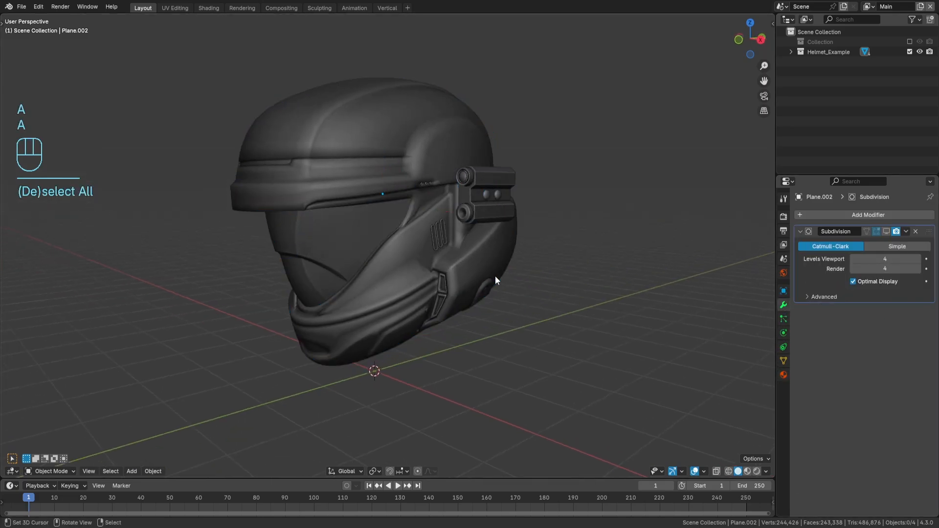
{"action": "left_click", "coordinate": [454, 269]}
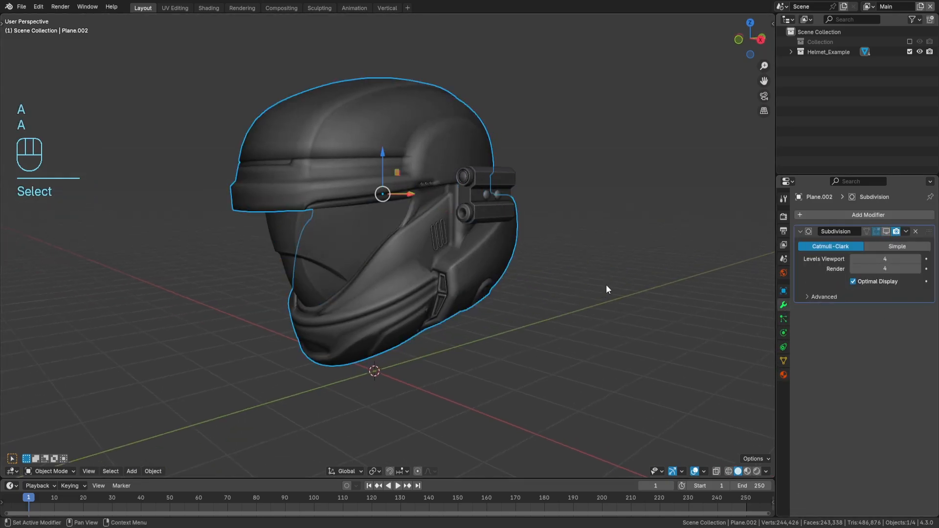
{"action": "key", "text": "a"}
{"action": "key", "text": "shift+z"}
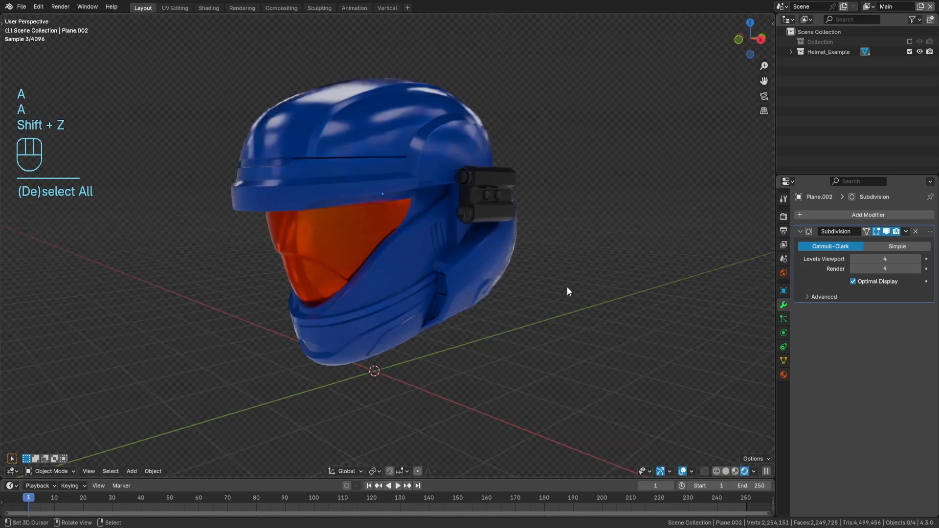
{"action": "middle_click_drag", "start_coordinate": [567, 288], "coordinate": [527, 285]}
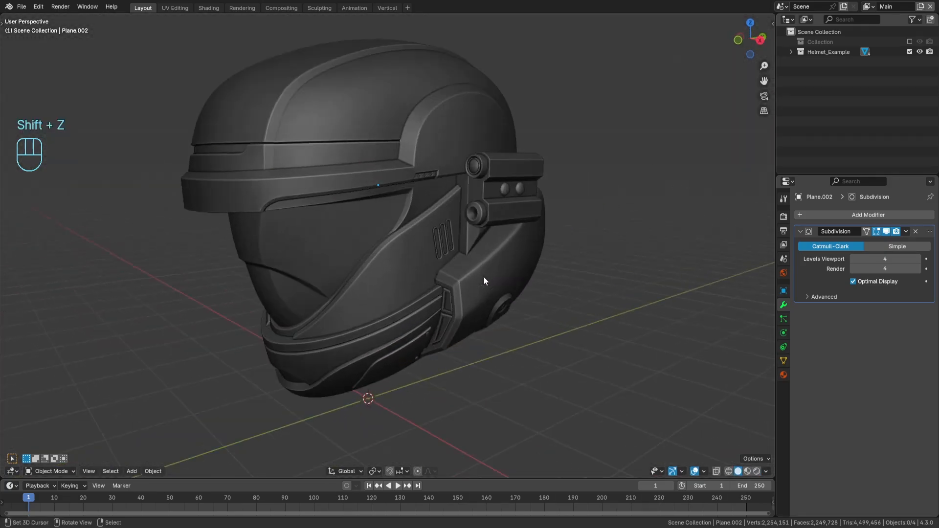
Step: Select all the helmet parts and duplicate them in place
{"action": "key", "text": "a"}
{"action": "key", "text": "a"}
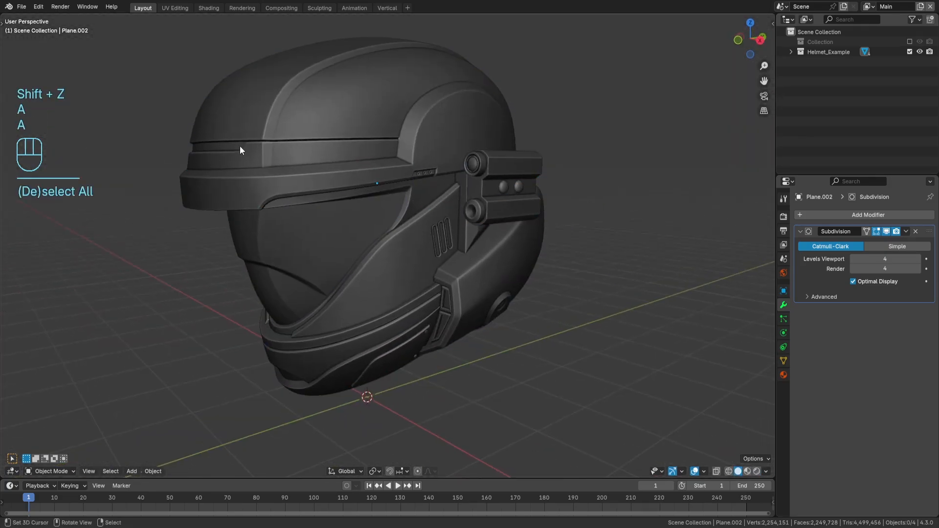
{"action": "left_click_drag", "start_coordinate": [168, 88], "coordinate": [600, 356]}
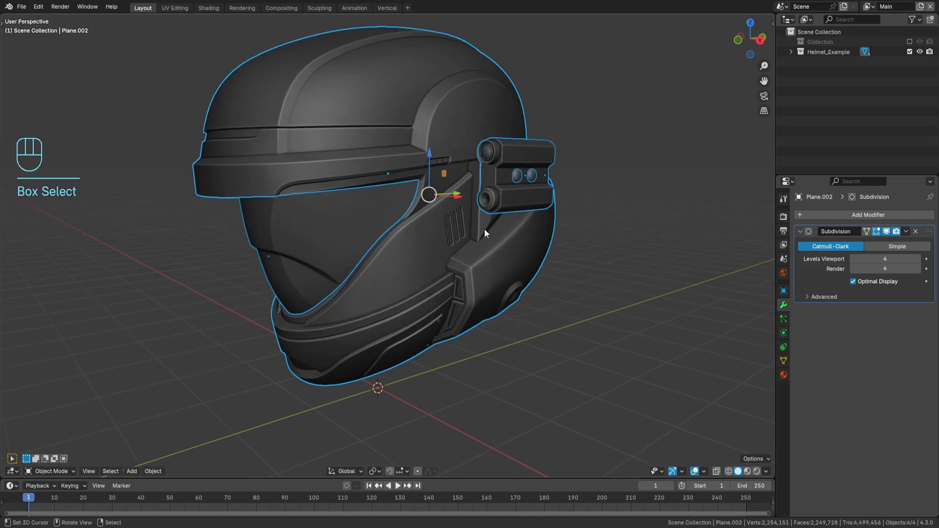
{"action": "key", "text": "shift"}
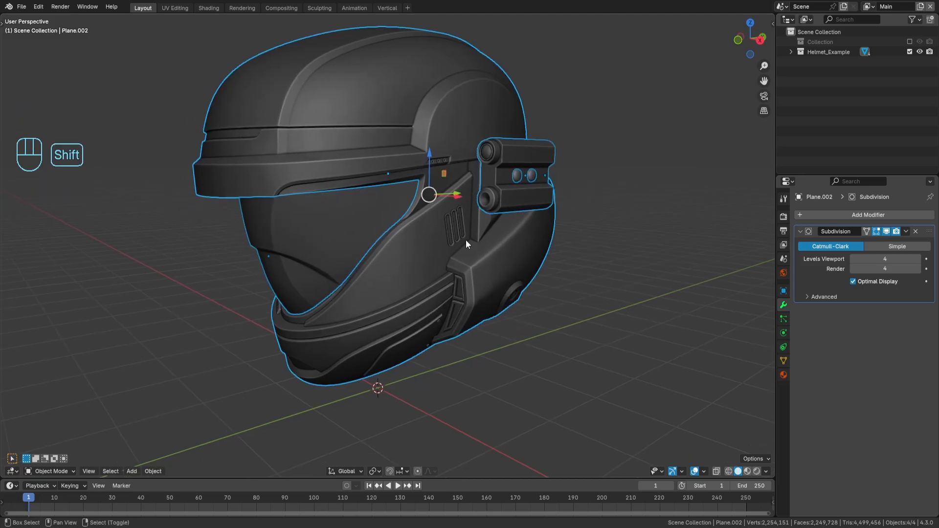
{"action": "key", "text": "shift+d"}
{"action": "right_click", "coordinate": [481, 238]}
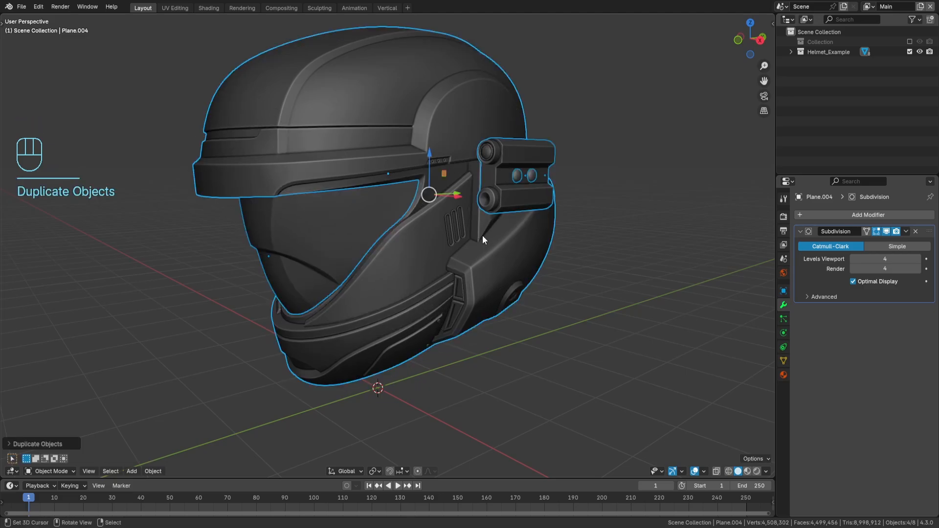
Step: Move the duplicated helmet parts into a new collection named Wire and collapse it in the Outliner
{"action": "key", "text": "m"}
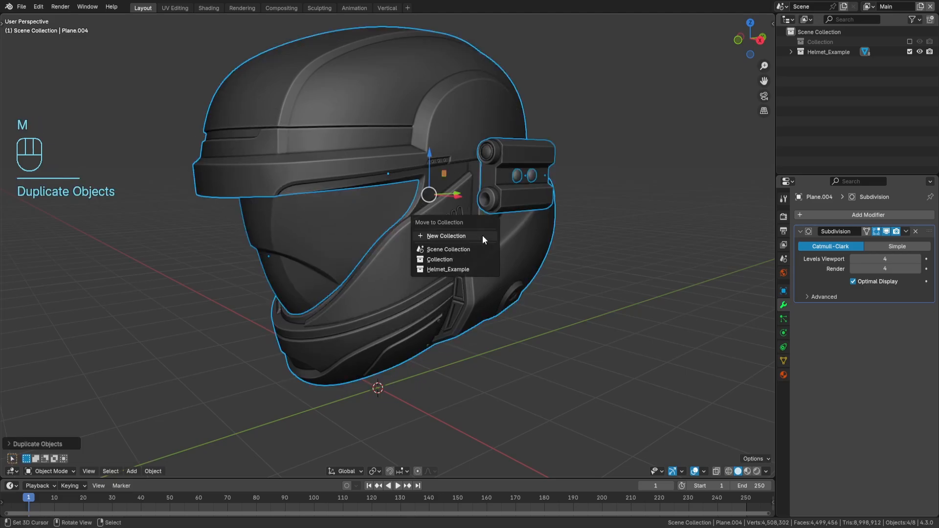
{"action": "left_click", "coordinate": [483, 236]}
{"action": "type", "text": "W"}
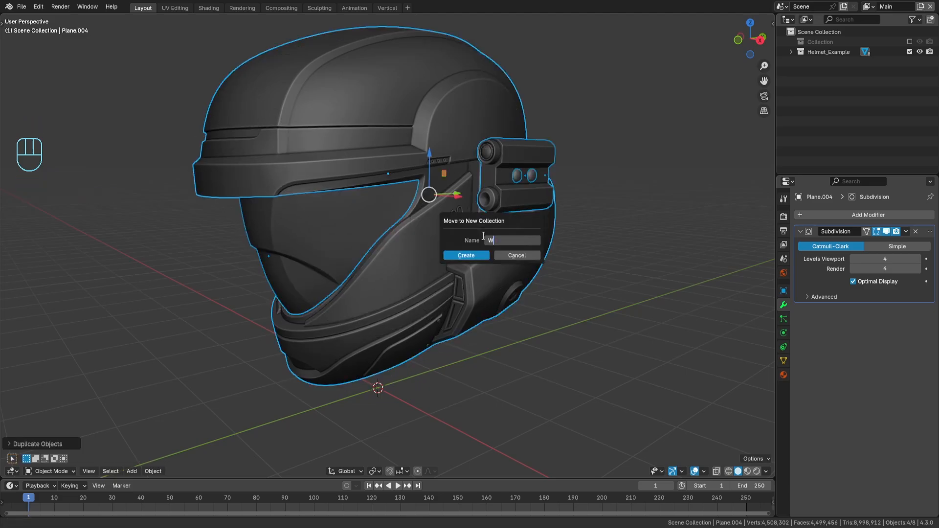
{"action": "type", "text": "ire"}
{"action": "key", "text": "Return"}
{"action": "key", "text": "Return"}
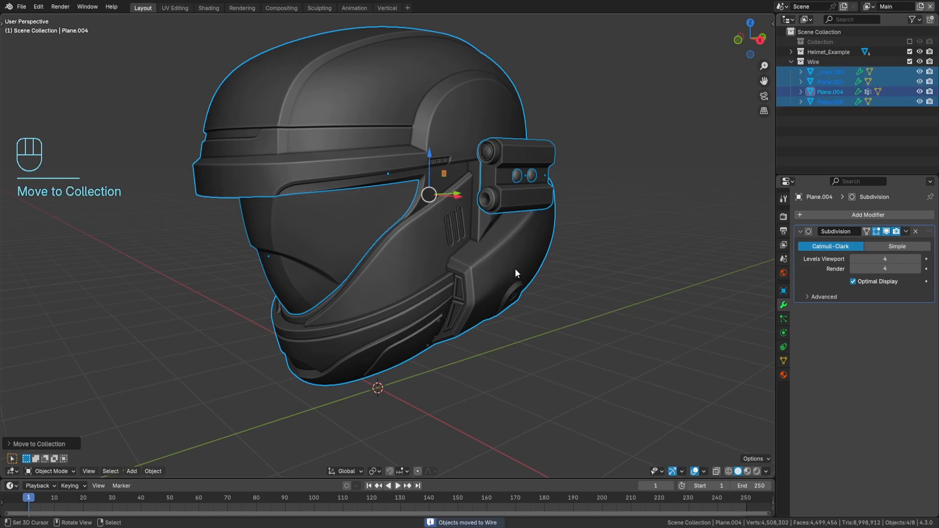
{"action": "left_click", "coordinate": [789, 61]}
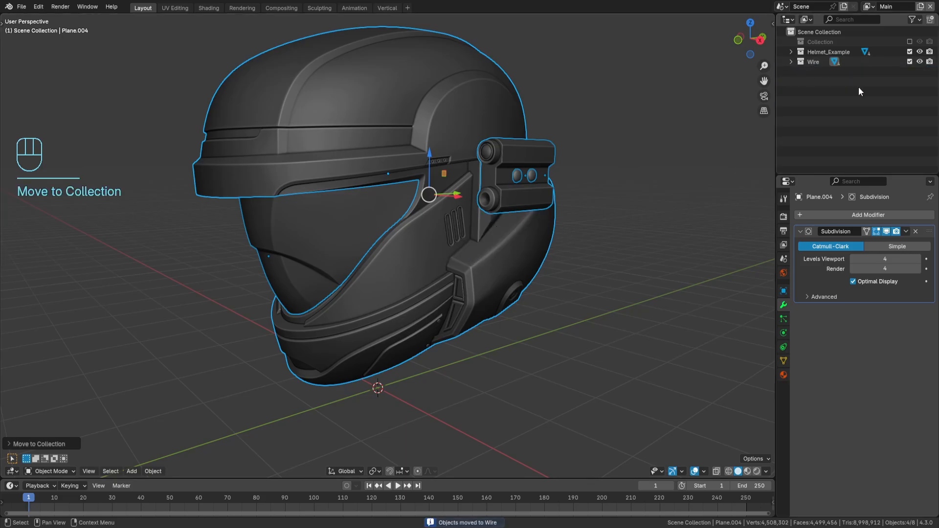
Step: Exclude the Wire collection from the Main view layer and the Helmet_Example collection from the Wire view layer
{"action": "left_click", "coordinate": [909, 62]}
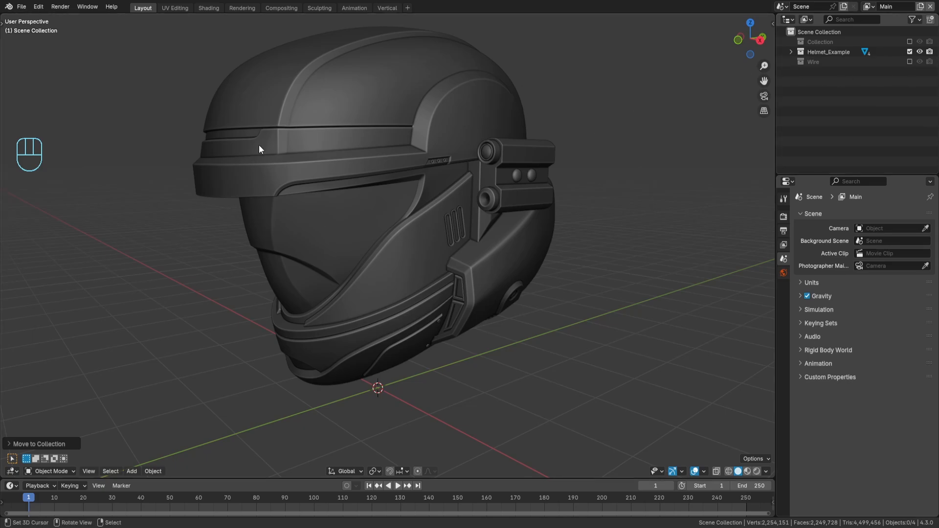
{"action": "left_click", "coordinate": [869, 7]}
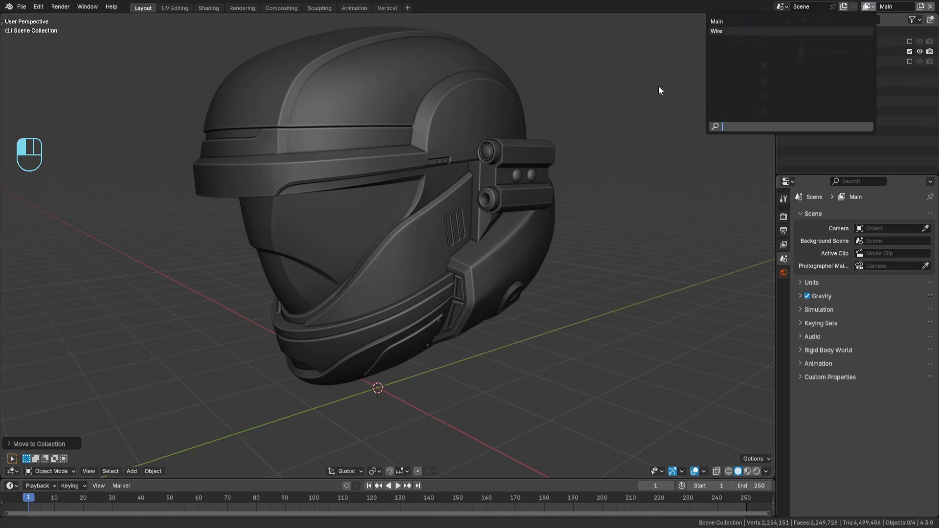
{"action": "key", "text": "Return"}
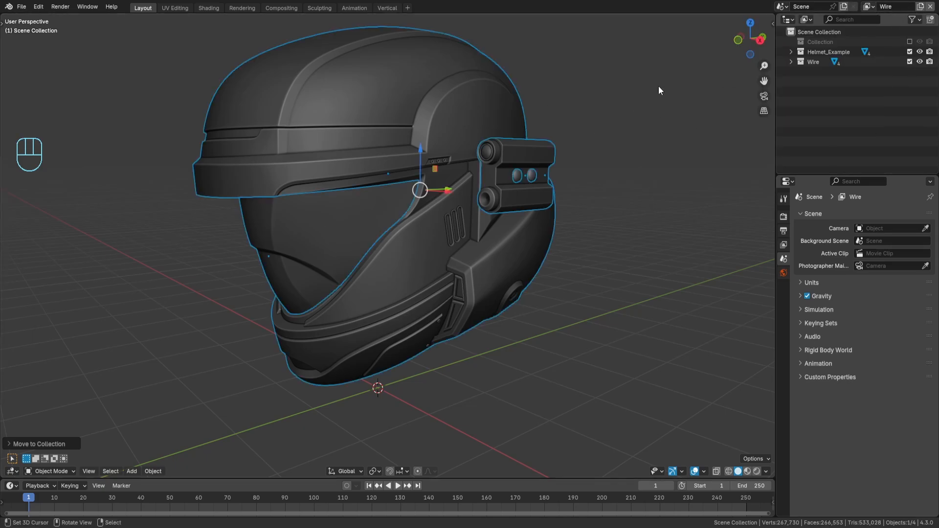
{"action": "left_click", "coordinate": [909, 51]}
Step: Select the duplicated helmet shell and set its Subdivision viewport level to 1
{"action": "left_click", "coordinate": [457, 154]}
{"action": "scroll", "coordinate": [520, 180], "scroll_direction": "down", "scroll_amount": 3}
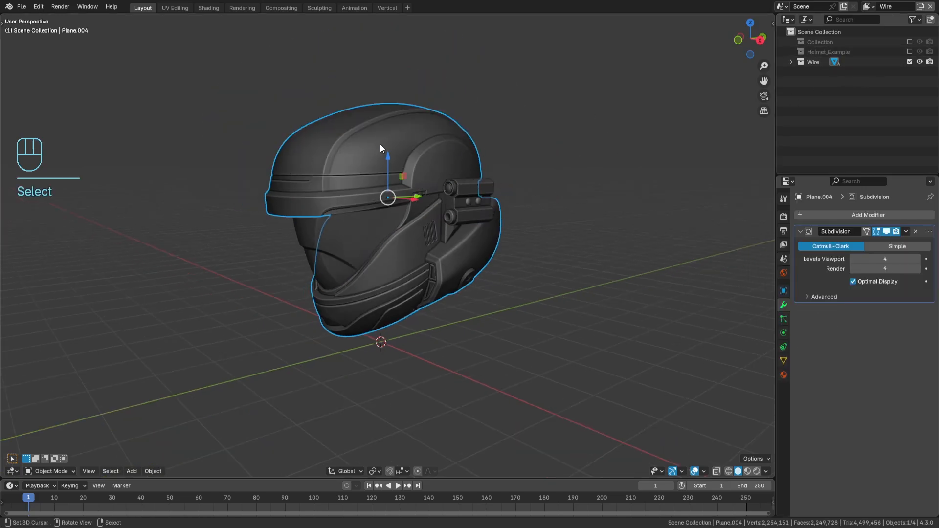
{"action": "scroll", "coordinate": [636, 253], "scroll_direction": "up", "scroll_amount": 2}
{"action": "middle_click_drag", "start_coordinate": [598, 263], "coordinate": [524, 255]}
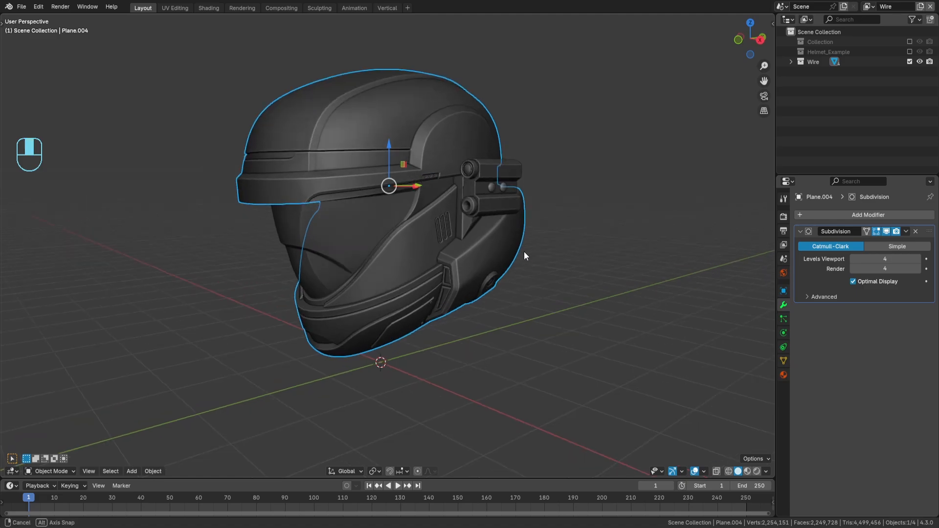
{"action": "scroll", "coordinate": [524, 252], "scroll_direction": "up", "scroll_amount": 2}
{"action": "key", "text": "a"}
{"action": "key", "text": "a"}
{"action": "left_click", "coordinate": [468, 151]}
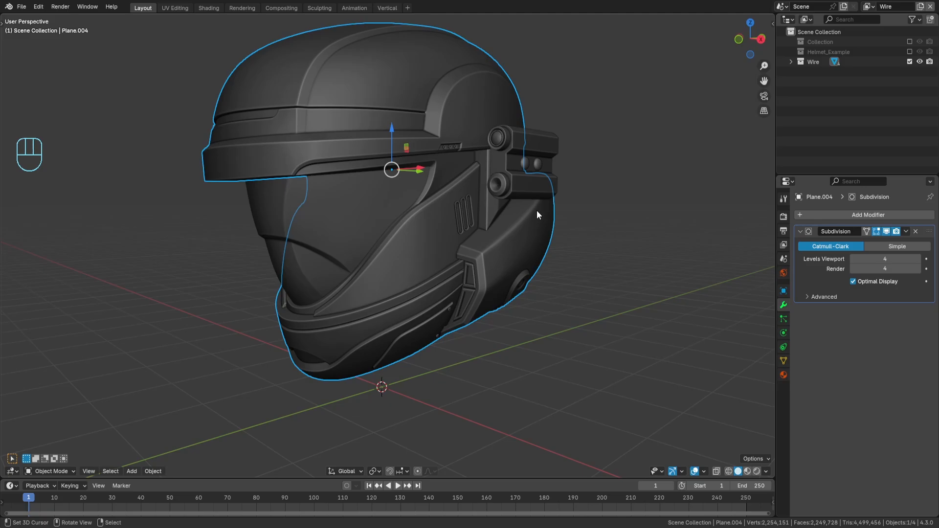
{"action": "left_click", "coordinate": [885, 259]}
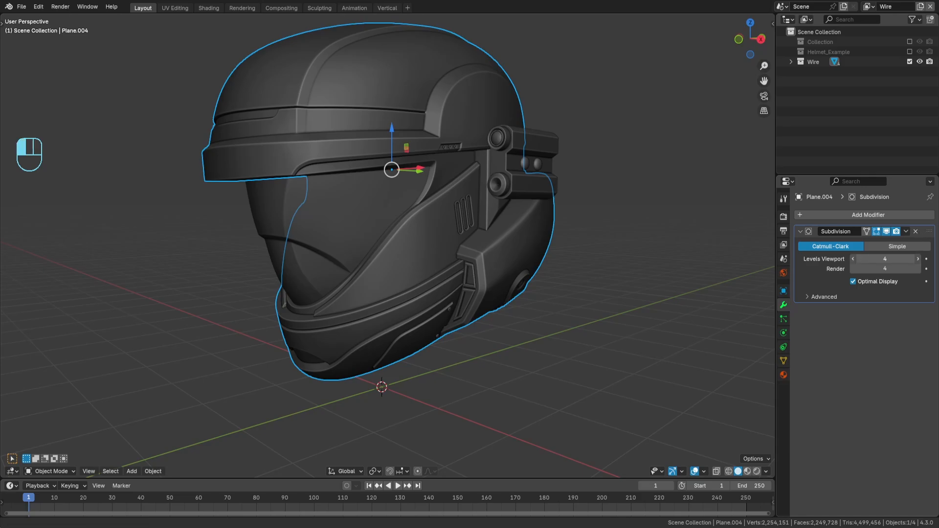
{"action": "left_click", "coordinate": [886, 259]}
{"action": "type", "text": "1"}
{"action": "key", "text": "Return"}
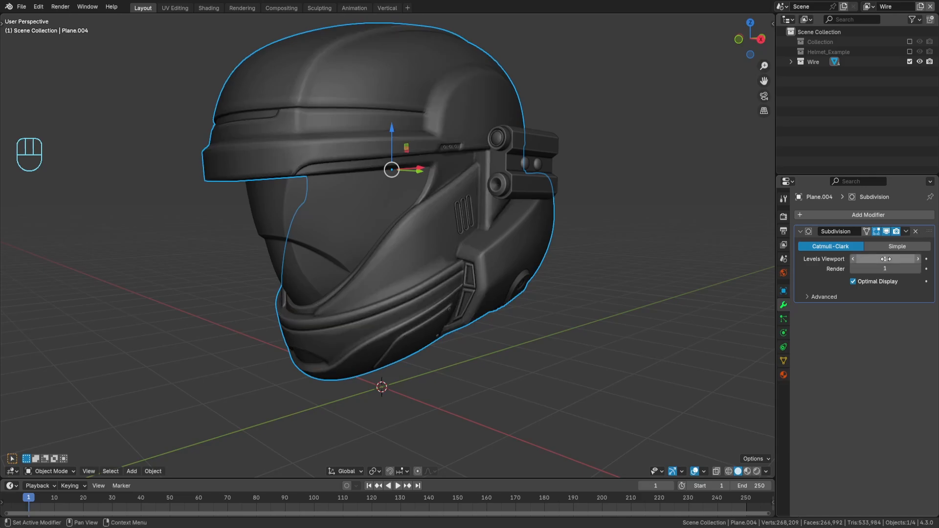
Step: Select the duplicated visor and set its Subdivision viewport level to 1
{"action": "left_click", "coordinate": [388, 192]}
{"action": "left_click", "coordinate": [801, 245]}
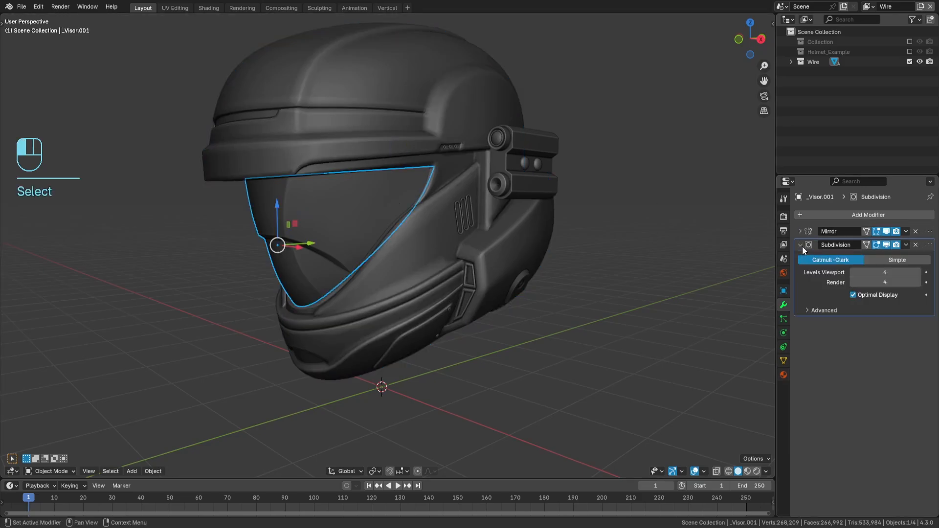
{"action": "left_click", "coordinate": [869, 270]}
{"action": "type", "text": "1"}
{"action": "key", "text": "Return"}
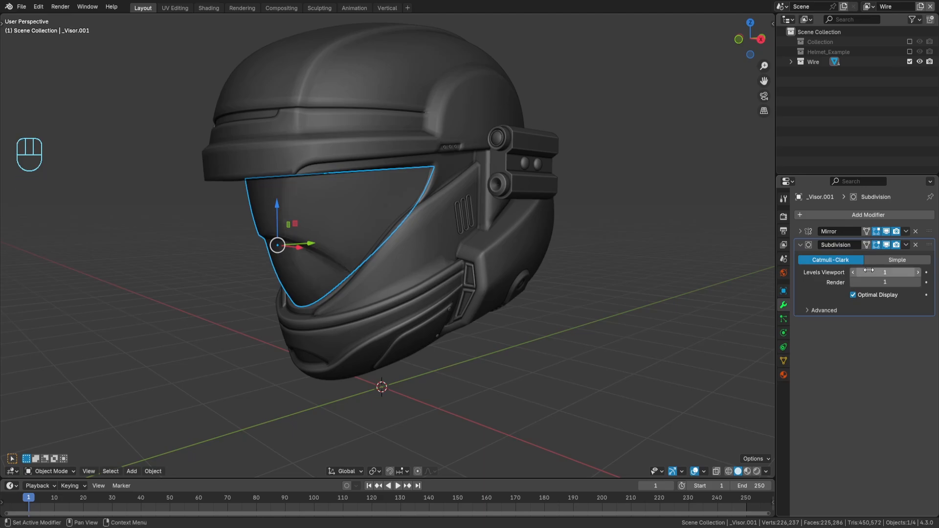
Step: Apply the Subdivision modifier, set the small round side details' Subdivision level to 1, and deselect everything
{"action": "key", "text": "ctrl+a"}
{"action": "key", "text": "ctrl+a"}
{"action": "mouse_move", "coordinate": [535, 167]}
{"action": "middle_mouse_down"}
{"action": "mouse_move", "coordinate": [514, 174]}
{"action": "mouse_move", "coordinate": [504, 196]}
{"action": "mouse_move", "coordinate": [540, 170]}
{"action": "middle_mouse_up"}
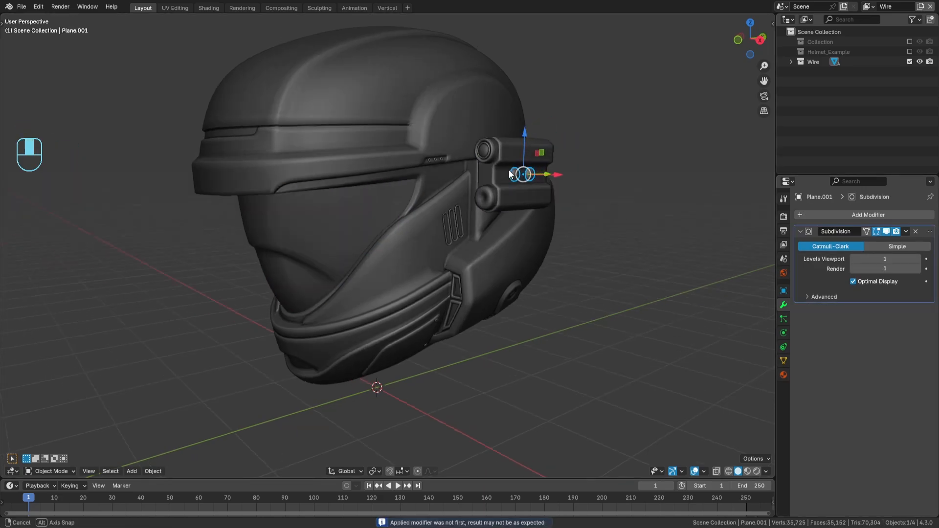
{"action": "key", "text": "a"}
{"action": "key", "text": "a"}
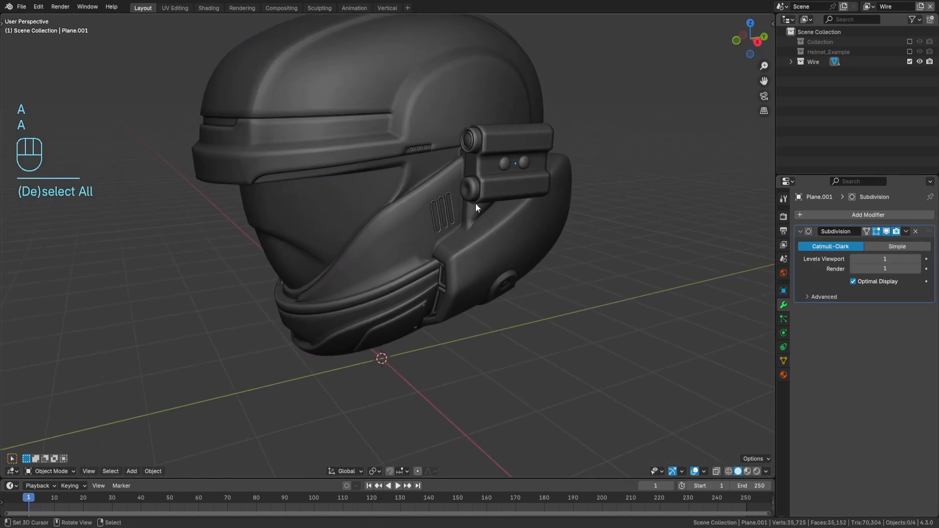
Step: Select the duplicated helmet shell and add a second material slot holding the Wireframe material
{"action": "middle_click_drag", "start_coordinate": [476, 203], "coordinate": [515, 203]}
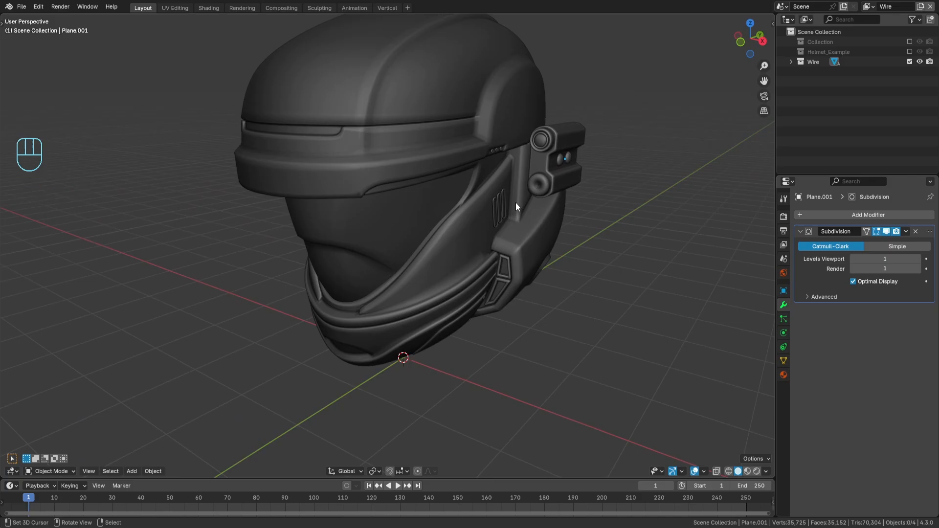
{"action": "left_click", "coordinate": [516, 202]}
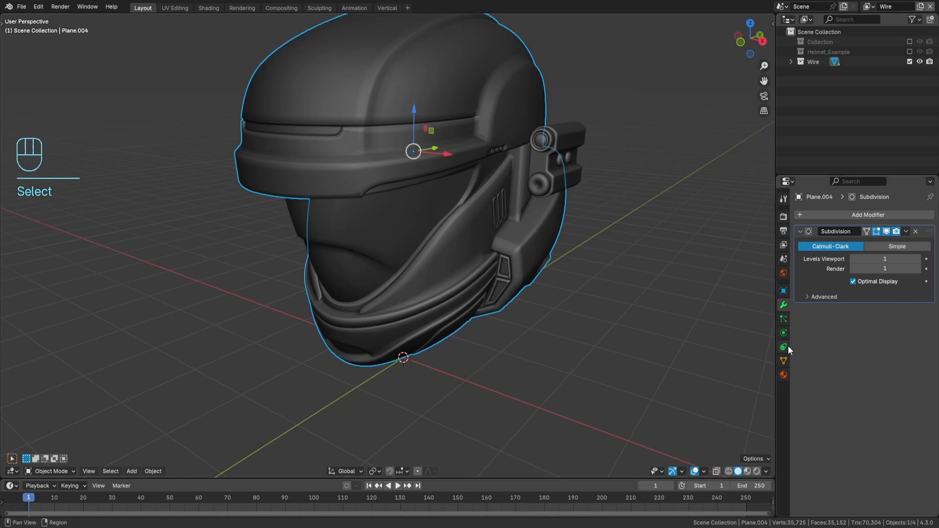
{"action": "left_click", "coordinate": [783, 361]}
{"action": "left_click", "coordinate": [783, 305]}
{"action": "left_click", "coordinate": [783, 374]}
{"action": "left_click", "coordinate": [930, 215]}
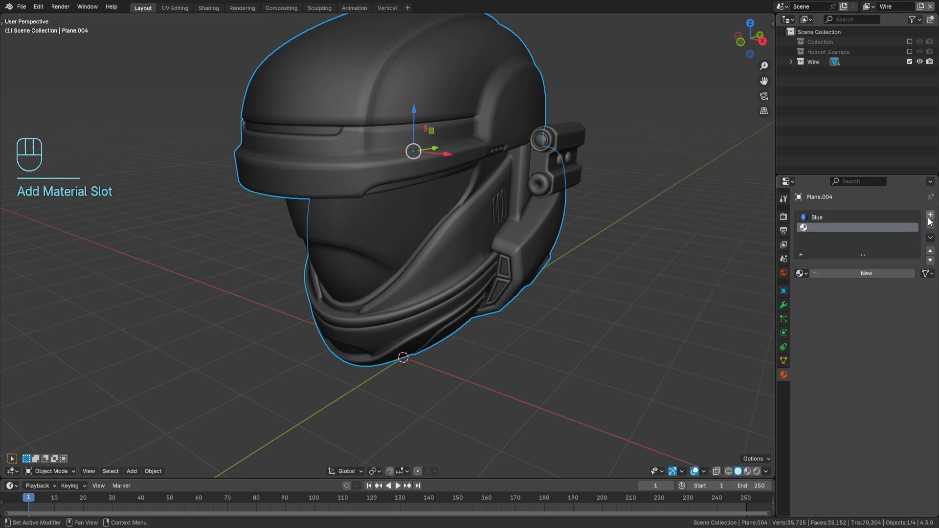
{"action": "left_click", "coordinate": [800, 273]}
{"action": "left_click", "coordinate": [685, 336]}
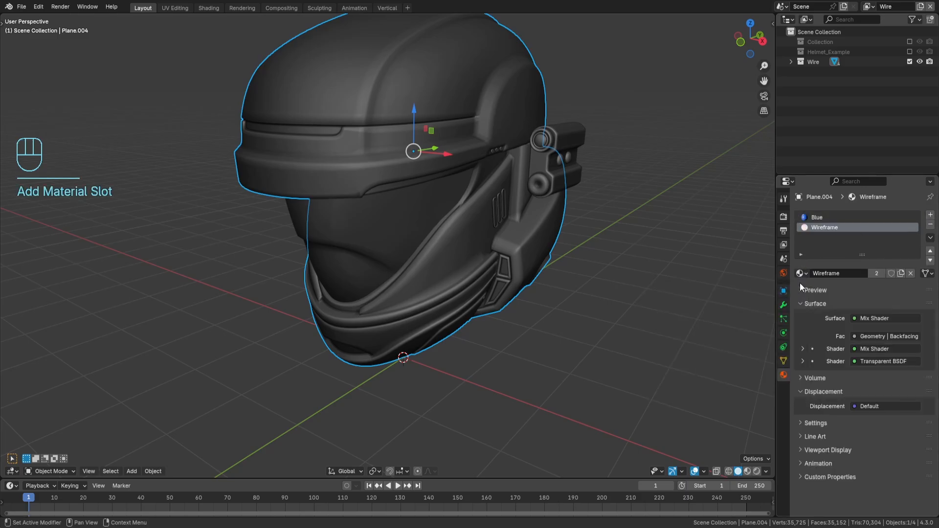
Step: Add a Bevel modifier to the duplicated helmet shell
{"action": "left_click", "coordinate": [784, 305]}
{"action": "left_click", "coordinate": [826, 218]}
{"action": "left_click", "coordinate": [827, 219]}
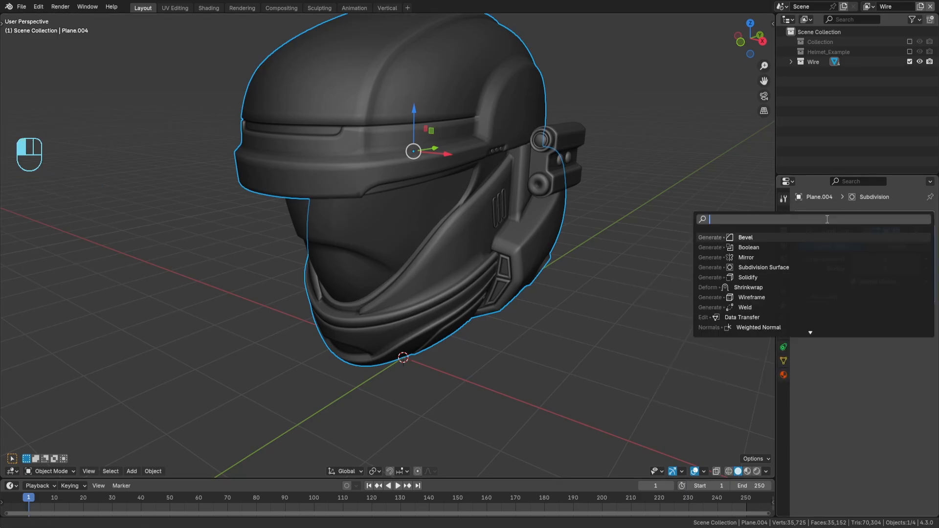
{"action": "type", "text": "bevel"}
{"action": "key", "text": "Return"}
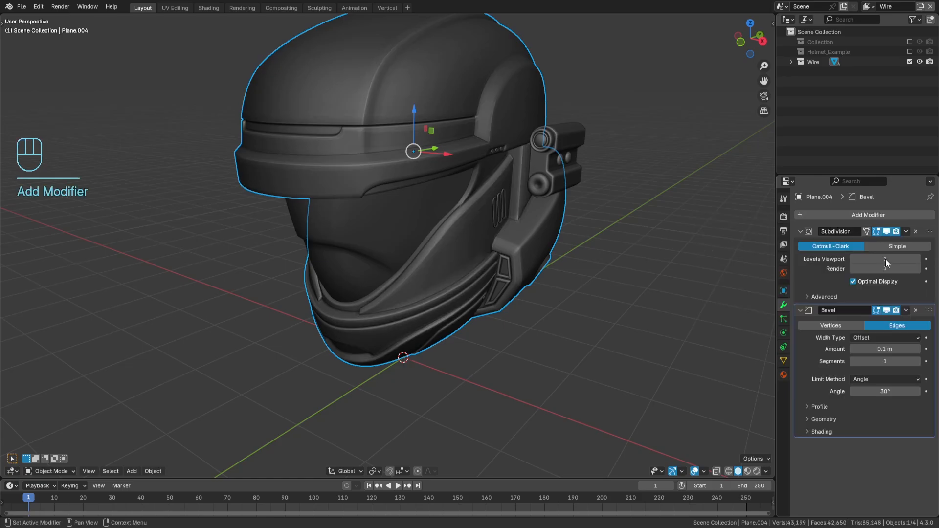
Step: Set the Bevel's limit method to None and its amount to 0.001 m, and expand its Geometry settings
{"action": "left_click", "coordinate": [876, 380]}
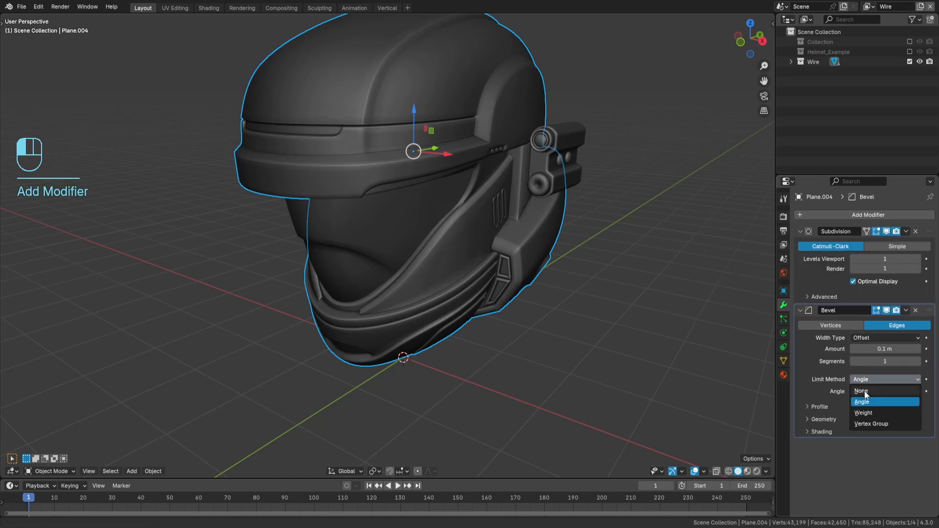
{"action": "left_click", "coordinate": [867, 394]}
{"action": "left_click", "coordinate": [895, 349]}
{"action": "type", "text": "0.001"}
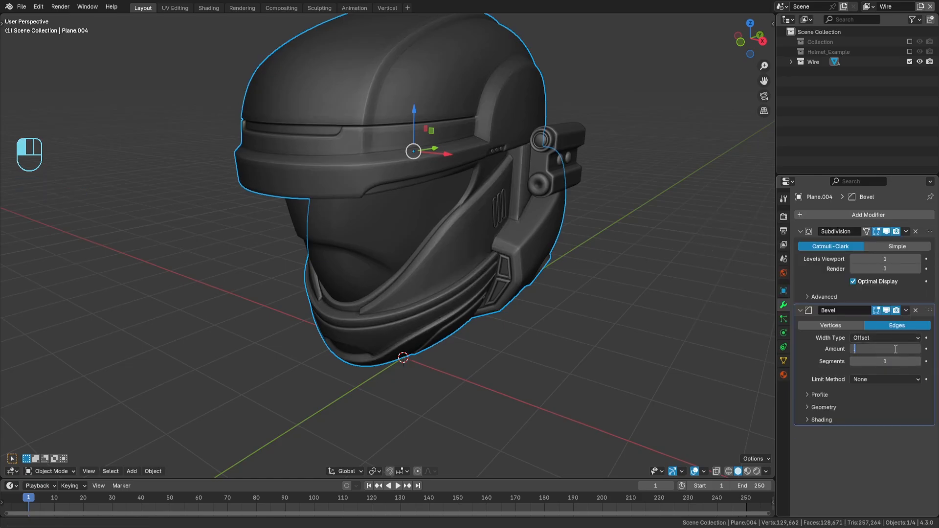
{"action": "key", "text": "Return"}
{"action": "left_click", "coordinate": [824, 407]}
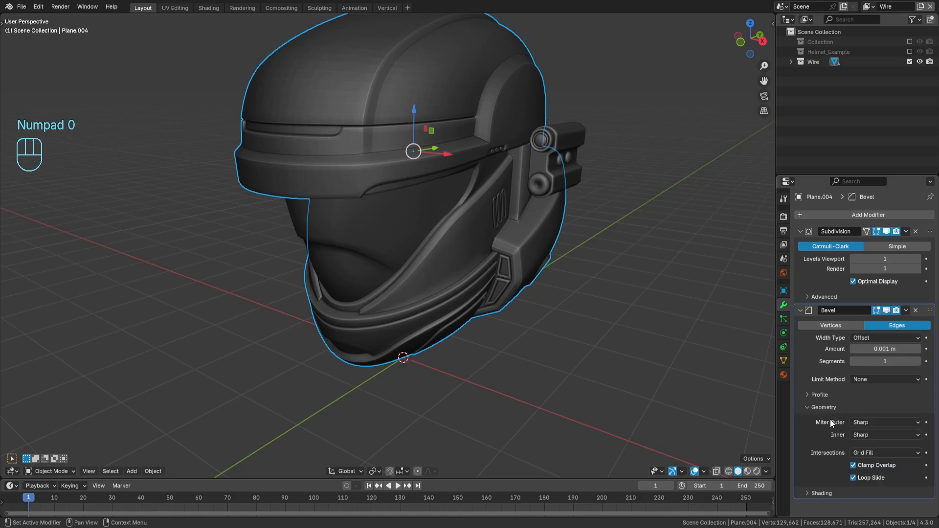
Step: Turn off Clamp Overlap in the Bevel's geometry settings and set its shading Material Index to 1
{"action": "left_click", "coordinate": [821, 493]}
{"action": "scroll", "coordinate": [852, 444], "scroll_direction": "down", "scroll_amount": 3}
{"action": "left_click", "coordinate": [853, 416]}
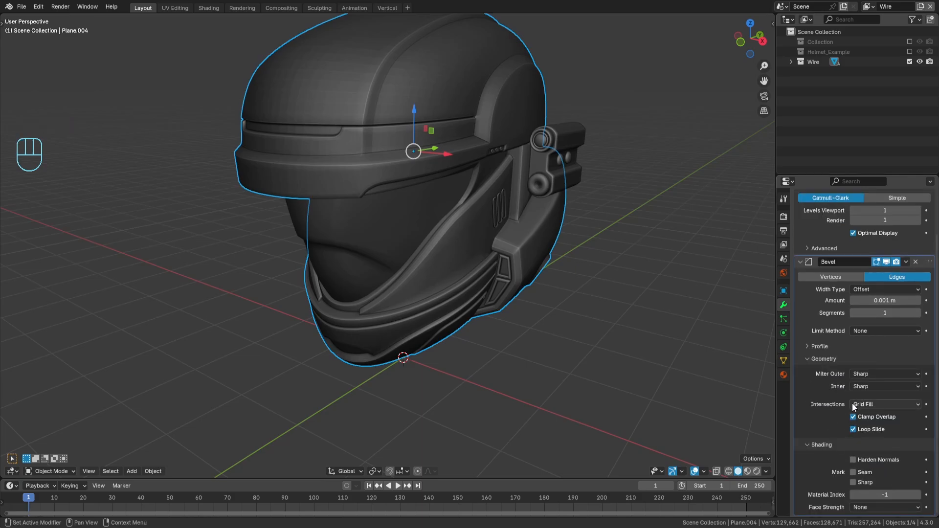
{"action": "left_click", "coordinate": [917, 494]}
{"action": "left_click", "coordinate": [917, 494]}
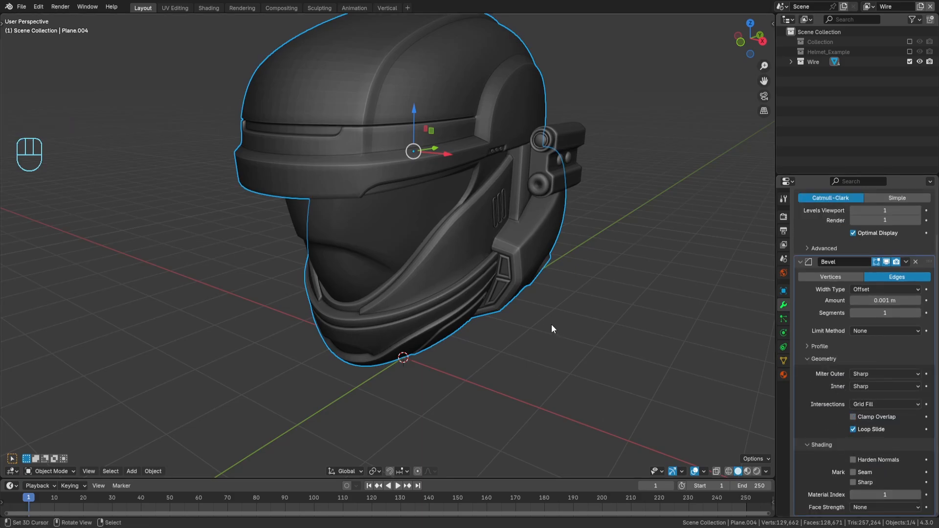
Step: Preview the helmet in rendered shading, remove the duplicated shell's Subdivision modifier, and deselect everything
{"action": "middle_click_drag", "start_coordinate": [542, 321], "coordinate": [538, 333], "text": "shift"}
{"action": "key", "text": "shift+z"}
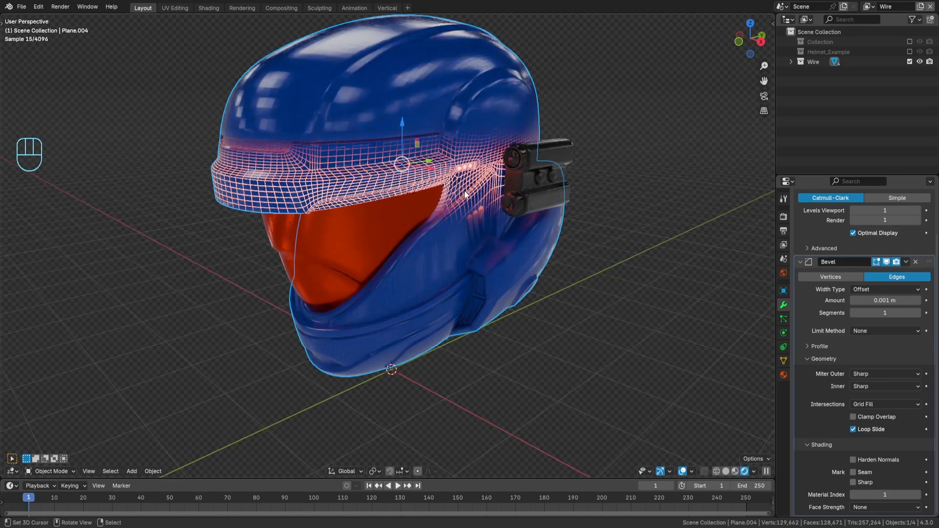
{"action": "mouse_move", "coordinate": [426, 186]}
{"action": "middle_mouse_down"}
{"action": "mouse_move", "coordinate": [417, 180]}
{"action": "mouse_move", "coordinate": [430, 177]}
{"action": "mouse_move", "coordinate": [425, 184]}
{"action": "middle_mouse_up"}
{"action": "scroll", "coordinate": [430, 176], "scroll_direction": "up", "scroll_amount": 1}
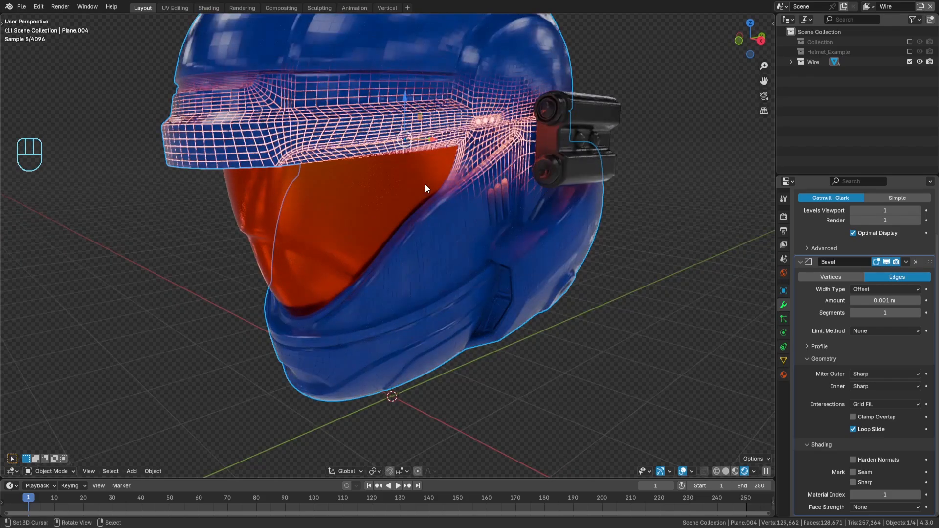
{"action": "left_click", "coordinate": [783, 362]}
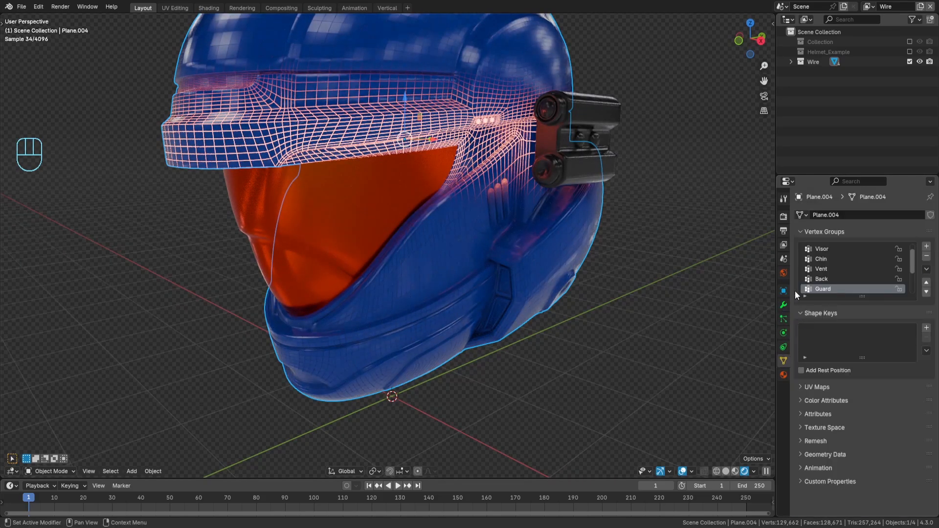
{"action": "left_click", "coordinate": [784, 375]}
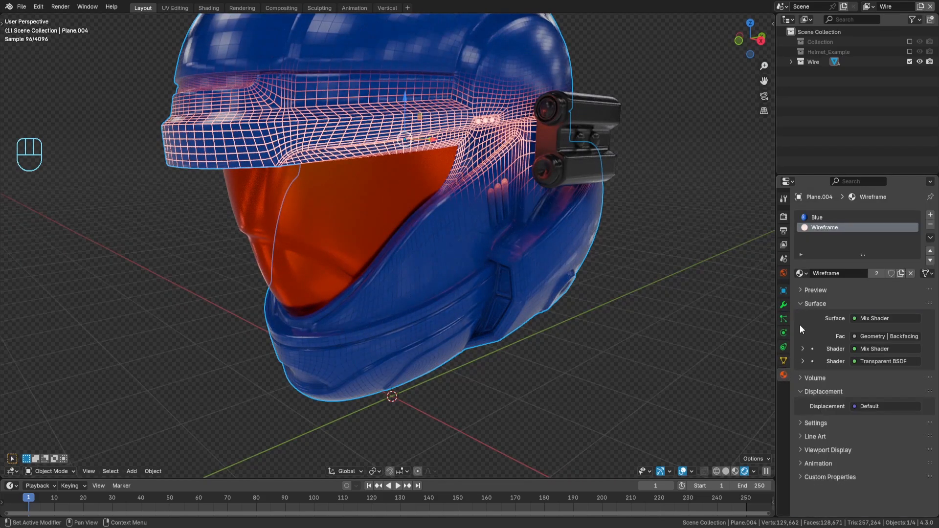
{"action": "left_click", "coordinate": [783, 305]}
{"action": "left_click", "coordinate": [915, 232]}
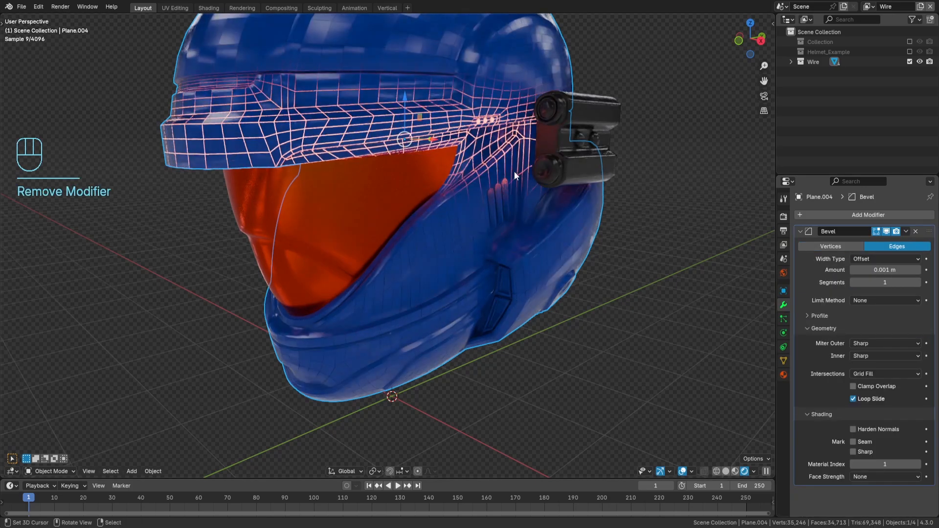
{"action": "middle_click_drag", "start_coordinate": [478, 217], "coordinate": [469, 211], "text": "shift"}
{"action": "key", "text": "a"}
{"action": "key", "text": "a"}
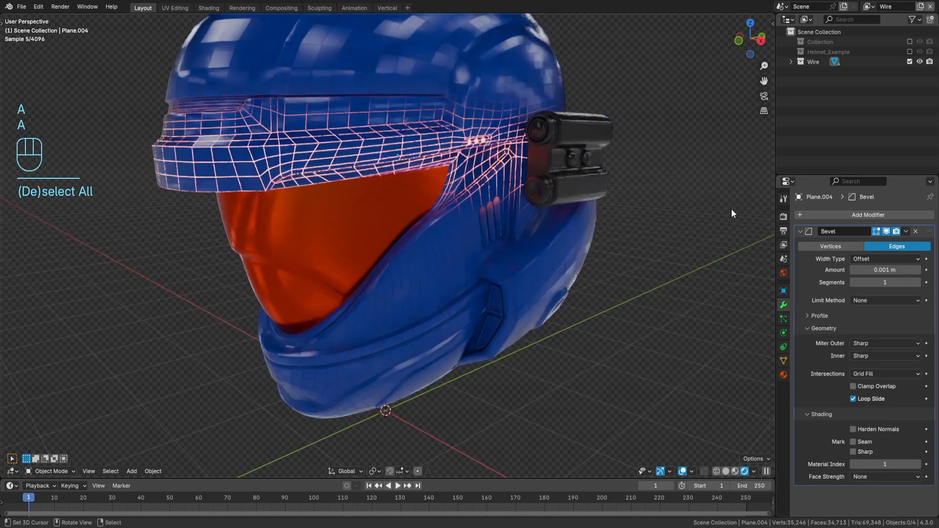
Step: Replace the shell's Blue material slot with a new empty slot placed above Wireframe
{"action": "left_click", "coordinate": [784, 375]}
{"action": "left_click", "coordinate": [832, 217]}
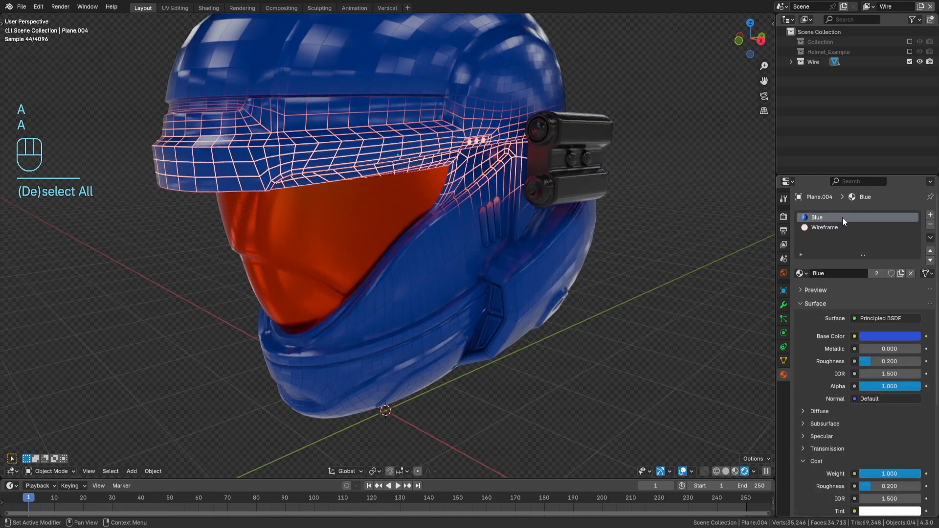
{"action": "left_click", "coordinate": [930, 225]}
{"action": "left_click", "coordinate": [929, 215]}
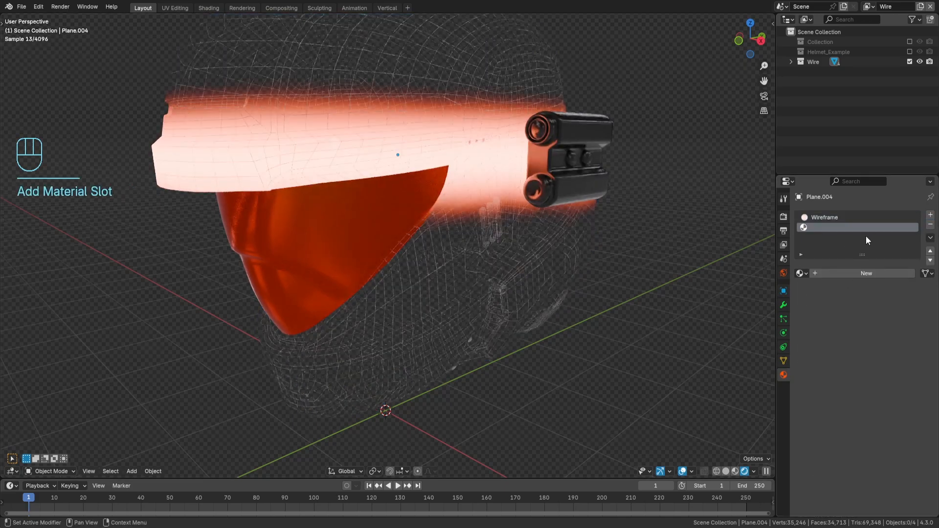
{"action": "left_click", "coordinate": [930, 251]}
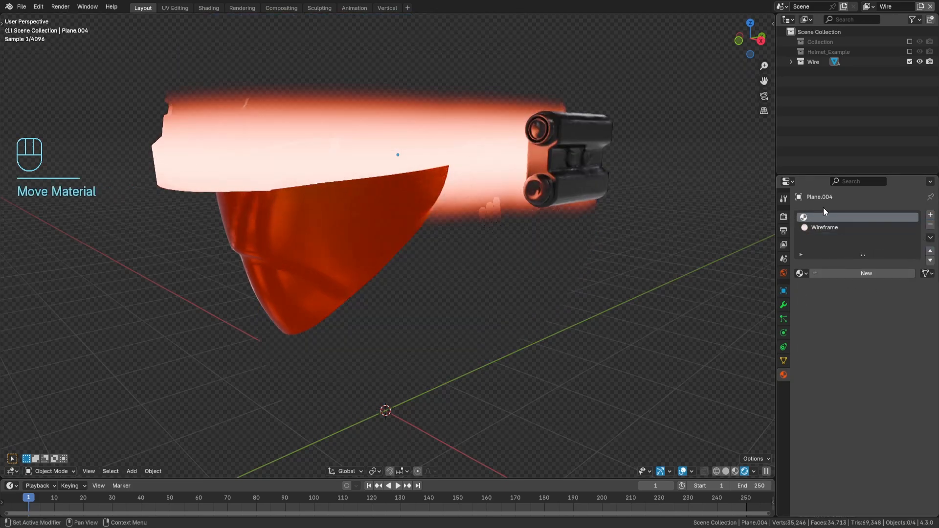
Step: Create a material named Transparent in the empty slot, using a Transparent BSDF surface, and deselect everything
{"action": "left_click", "coordinate": [826, 272]}
{"action": "left_click", "coordinate": [837, 272]}
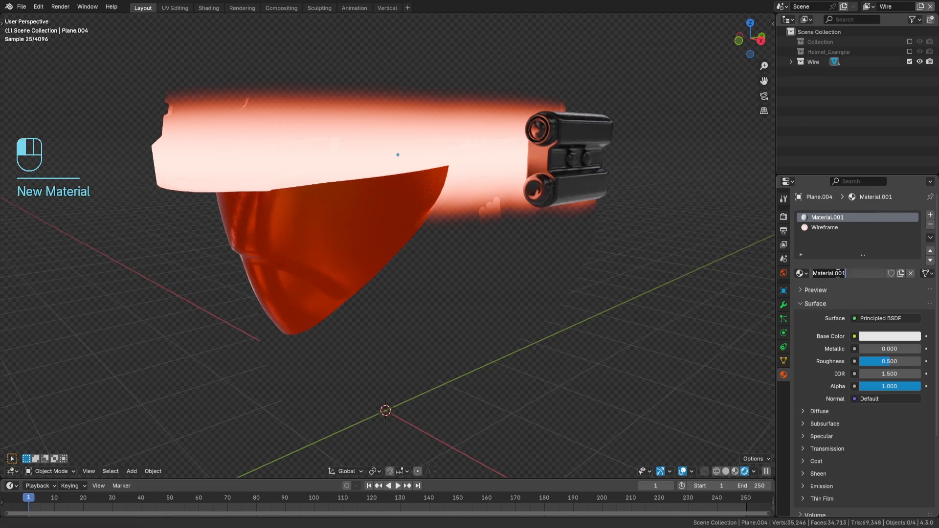
{"action": "type", "text": "Transparent"}
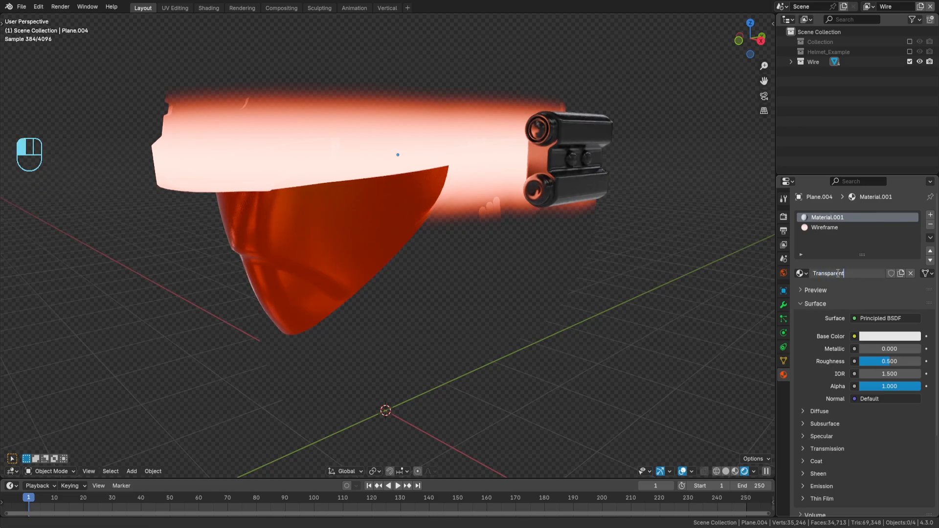
{"action": "key", "text": "Return"}
{"action": "left_click", "coordinate": [890, 319]}
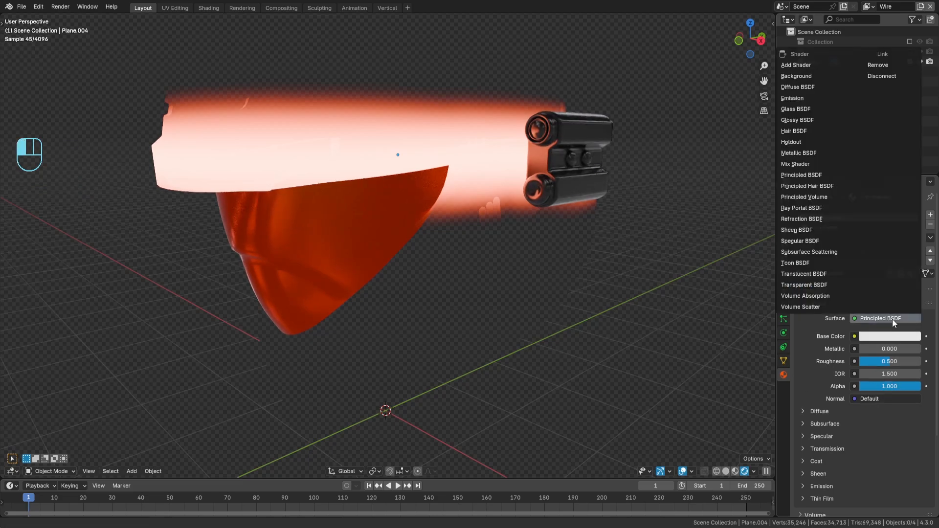
{"action": "left_click", "coordinate": [812, 285]}
{"action": "middle_click_drag", "start_coordinate": [494, 242], "coordinate": [515, 232], "text": "shift"}
{"action": "scroll", "coordinate": [533, 238], "scroll_direction": "down", "scroll_amount": 4}
{"action": "key", "text": "a"}
{"action": "key", "text": "a"}
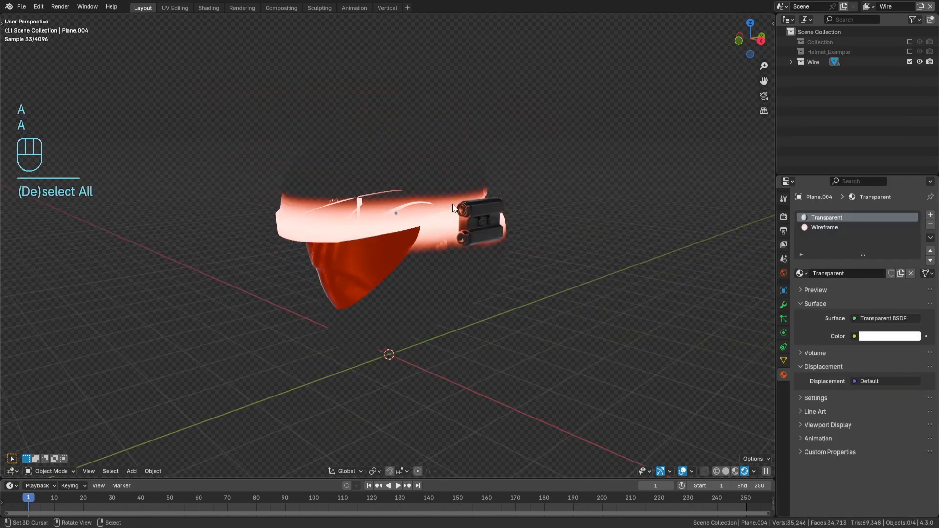
Step: Assign the Transparent material to all faces of the duplicated helmet shell, return to Object Mode and deselect everything
{"action": "left_click", "coordinate": [428, 213]}
{"action": "key", "text": "Tab"}
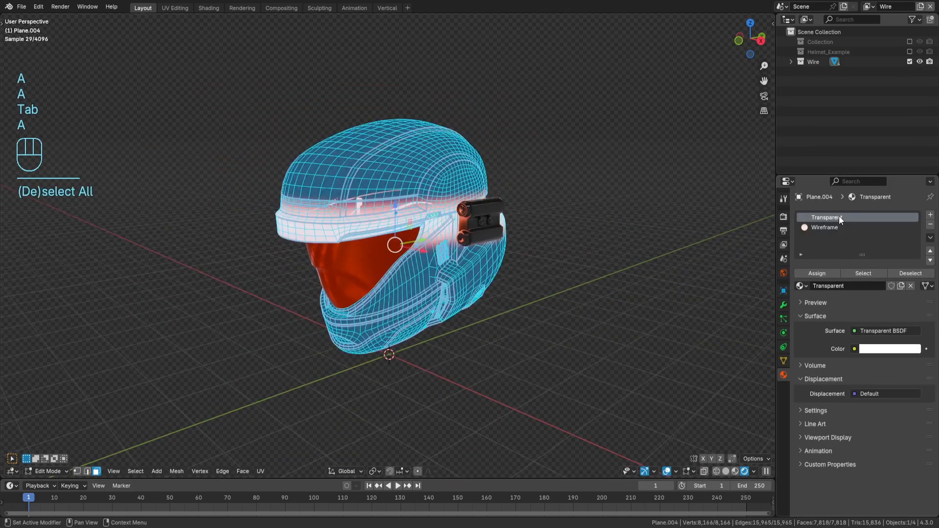
{"action": "left_click", "coordinate": [815, 274]}
{"action": "key", "text": "Tab"}
{"action": "key", "text": "a"}
{"action": "key", "text": "a"}
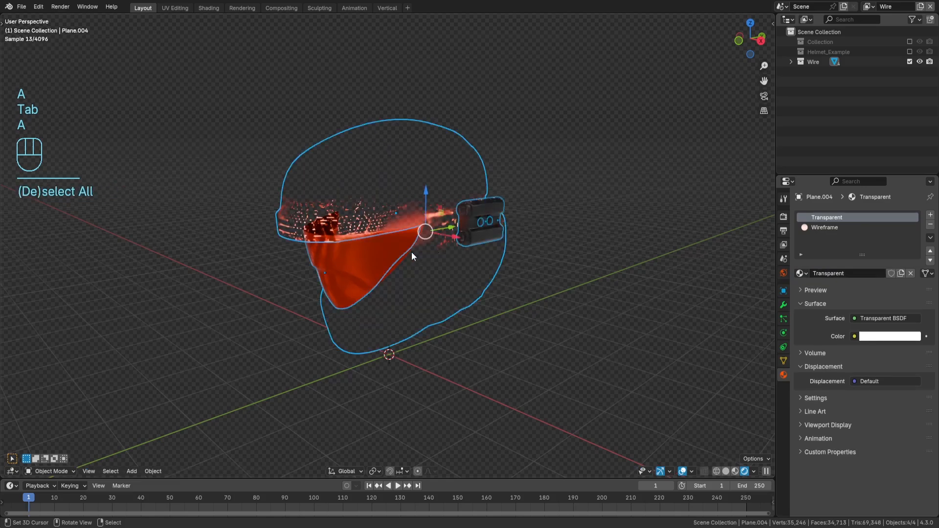
{"action": "scroll", "coordinate": [411, 251], "scroll_direction": "up", "scroll_amount": 4}
{"action": "middle_click_drag", "start_coordinate": [444, 247], "coordinate": [444, 250]}
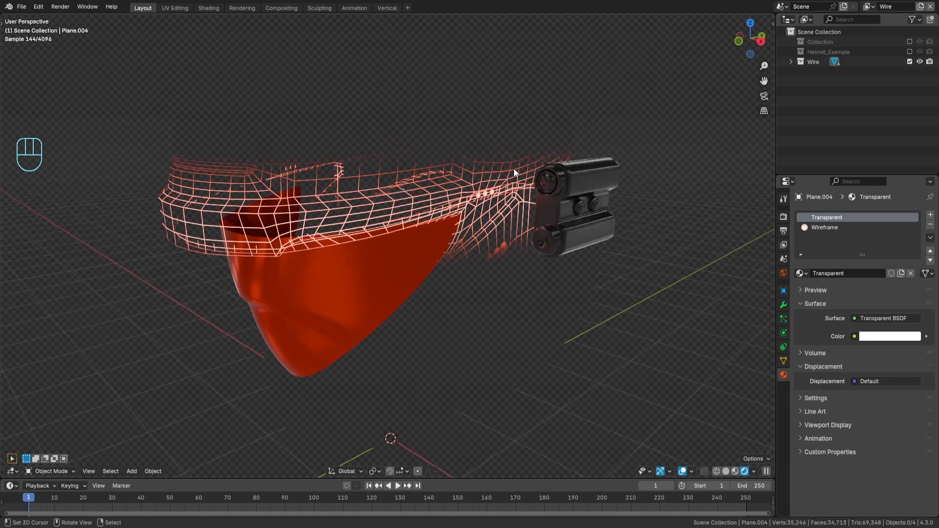
Step: Compare the helmet in the Main view layer with its wireframe version, returning to the Wire view layer
{"action": "left_click", "coordinate": [869, 6]}
{"action": "key", "text": "Return"}
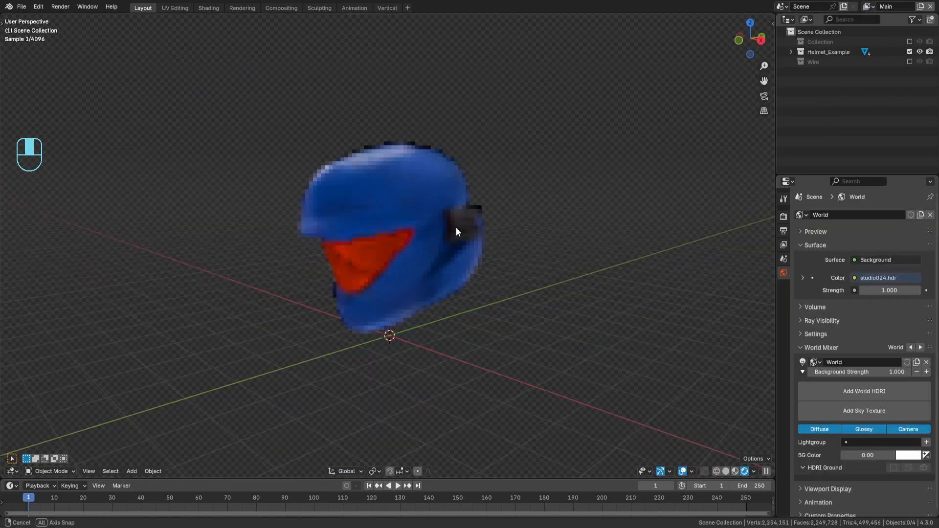
{"action": "left_click", "coordinate": [869, 7]}
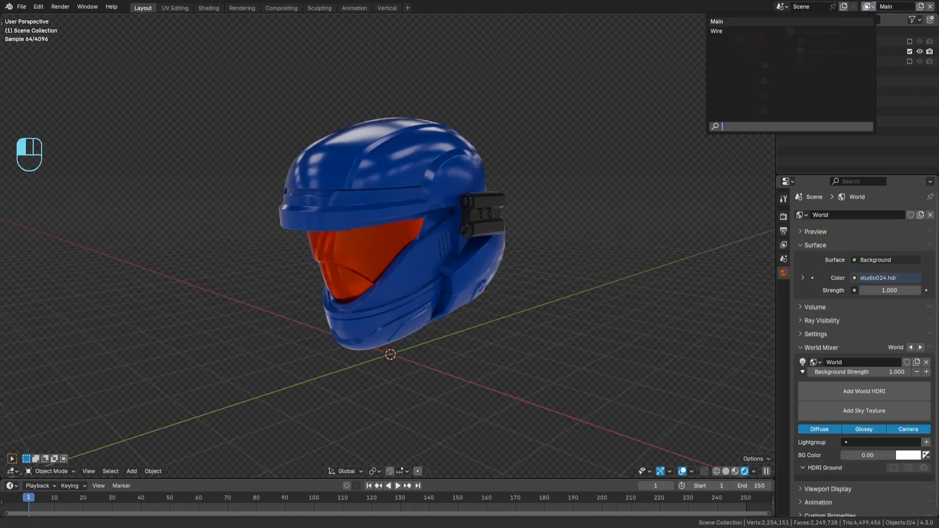
{"action": "left_click", "coordinate": [809, 30]}
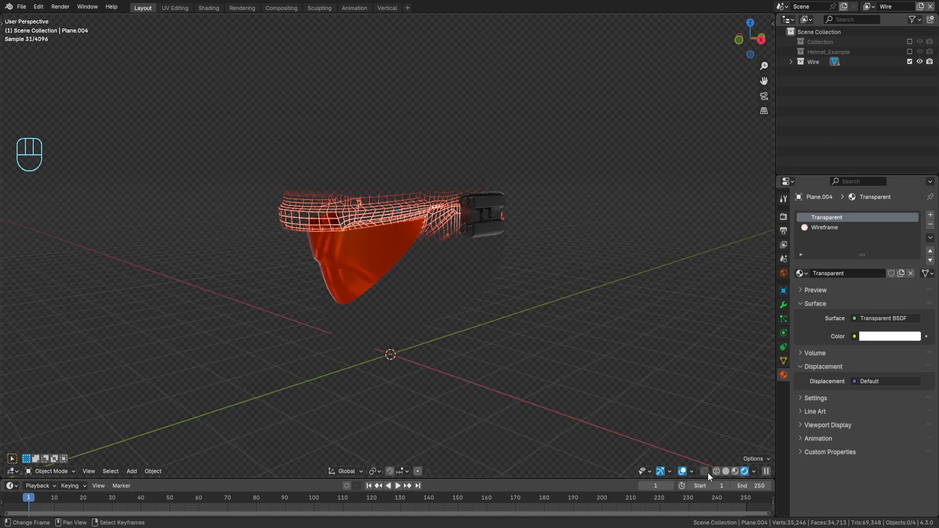
Step: In solid shading, link the helmet shell's materials to the visor and the side parts
{"action": "left_click", "coordinate": [726, 471]}
{"action": "middle_click_drag", "start_coordinate": [568, 380], "coordinate": [570, 360], "text": "shift"}
{"action": "scroll", "coordinate": [440, 274], "scroll_direction": "up", "scroll_amount": 1}
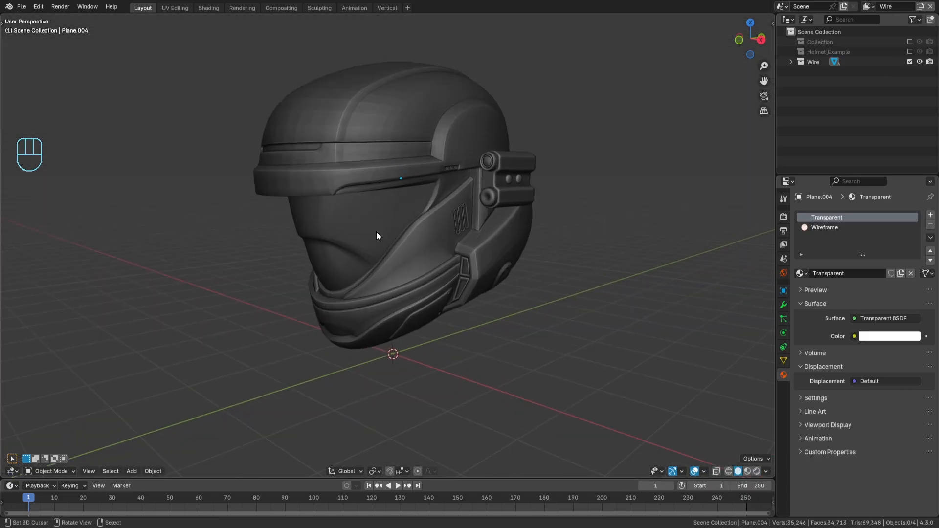
{"action": "right_click", "coordinate": [377, 231]}
{"action": "scroll", "coordinate": [508, 222], "scroll_direction": "up", "scroll_amount": 1}
{"action": "left_click", "coordinate": [554, 164], "text": "shift"}
{"action": "left_click", "coordinate": [557, 164], "text": "shift"}
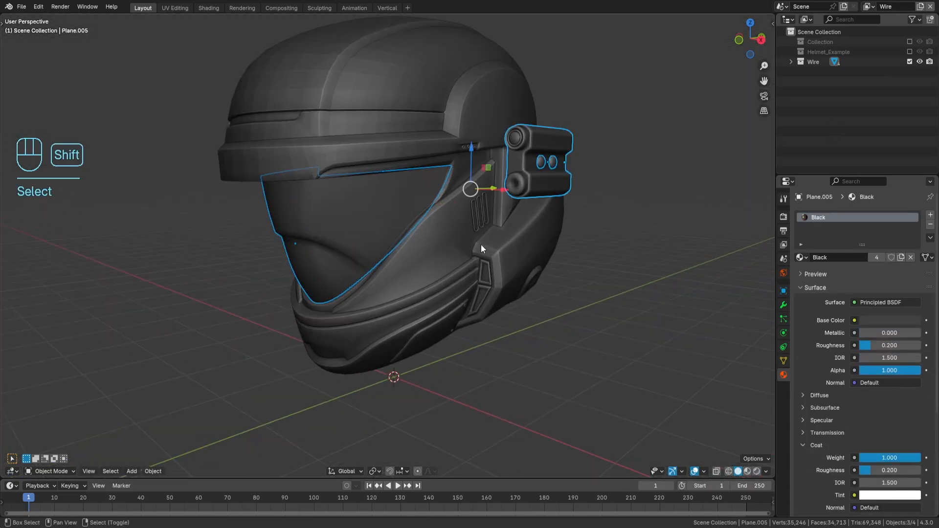
{"action": "left_click", "coordinate": [503, 245], "text": "shift"}
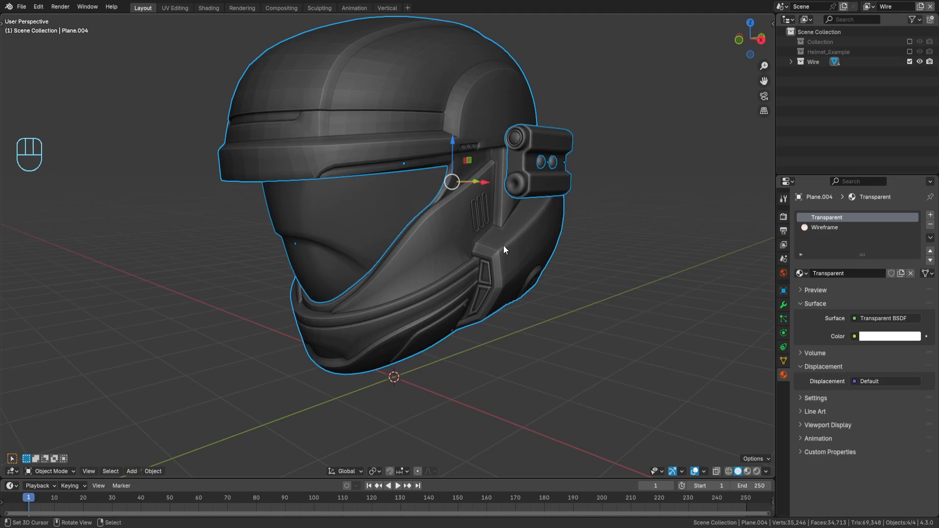
{"action": "key", "text": "ctrl+l"}
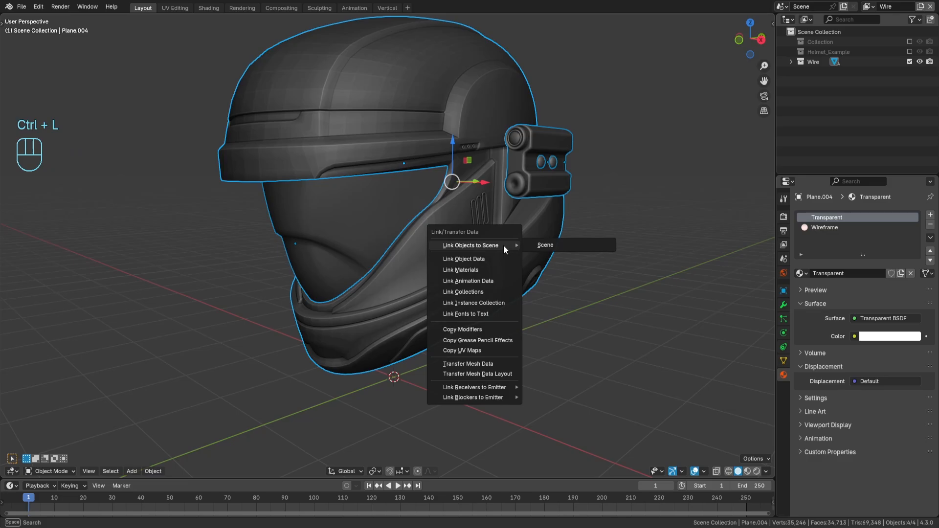
{"action": "key", "text": "Down"}
{"action": "key", "text": "Down"}
{"action": "key", "text": "Return"}
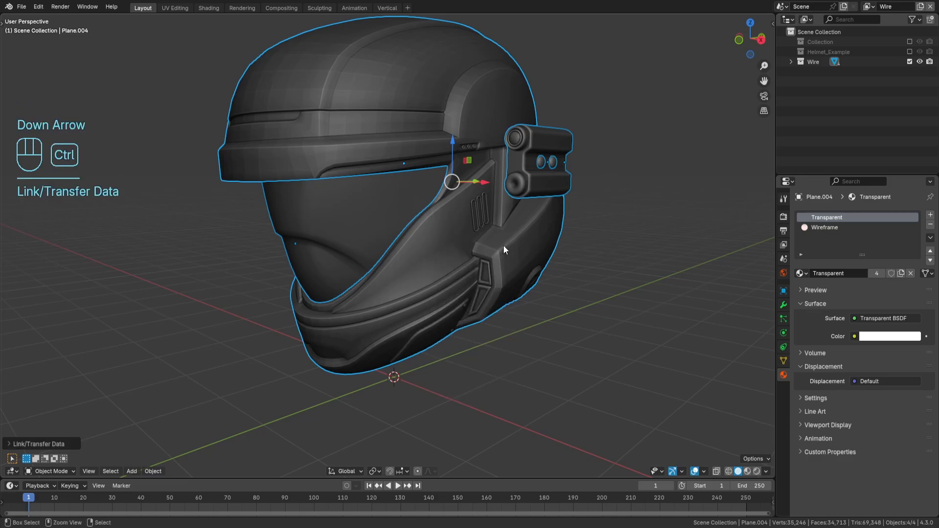
Step: Copy the helmet shell's modifiers to the visor and side parts, and deselect everything
{"action": "key", "text": "ctrl+l"}
{"action": "key", "text": "Down"}
{"action": "key", "text": "Down"}
{"action": "key", "text": "Down"}
{"action": "key", "text": "Return"}
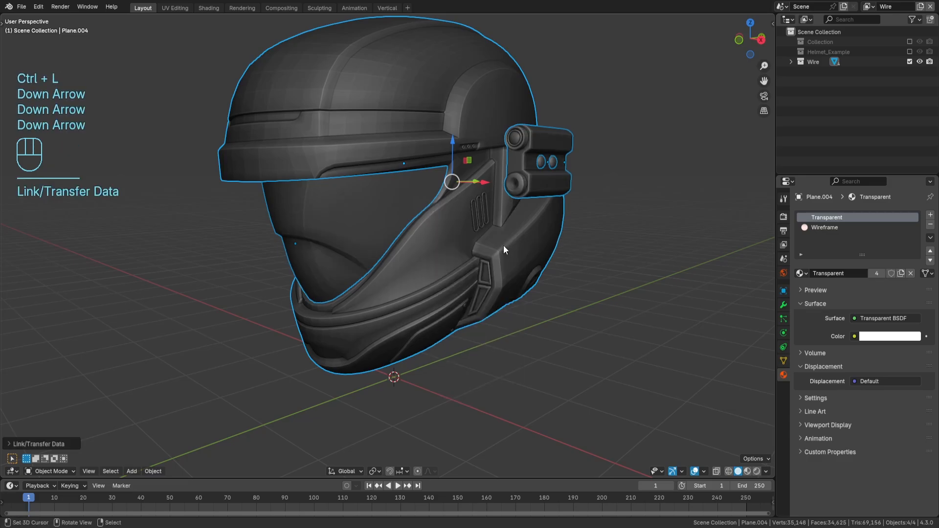
{"action": "key", "text": "a"}
{"action": "key", "text": "a"}
Step: Inspect the wireframe on all the separate parts in rendered shading and return to solid shading
{"action": "key", "text": "shift+z"}
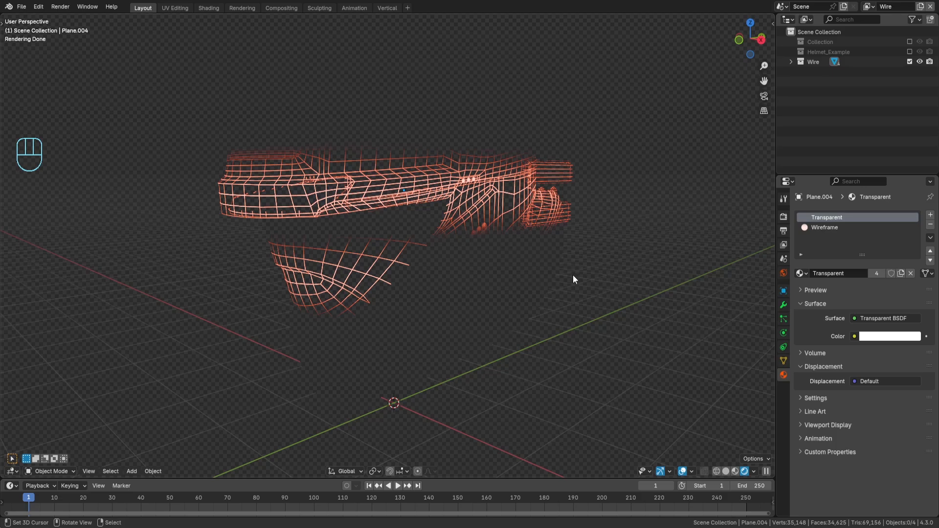
{"action": "mouse_move", "coordinate": [573, 275]}
{"action": "middle_mouse_down"}
{"action": "mouse_move", "coordinate": [612, 282]}
{"action": "mouse_move", "coordinate": [541, 289]}
{"action": "mouse_move", "coordinate": [609, 286]}
{"action": "mouse_move", "coordinate": [512, 260]}
{"action": "mouse_move", "coordinate": [524, 266]}
{"action": "mouse_move", "coordinate": [437, 255]}
{"action": "middle_mouse_up"}
{"action": "key", "text": "shift+z"}
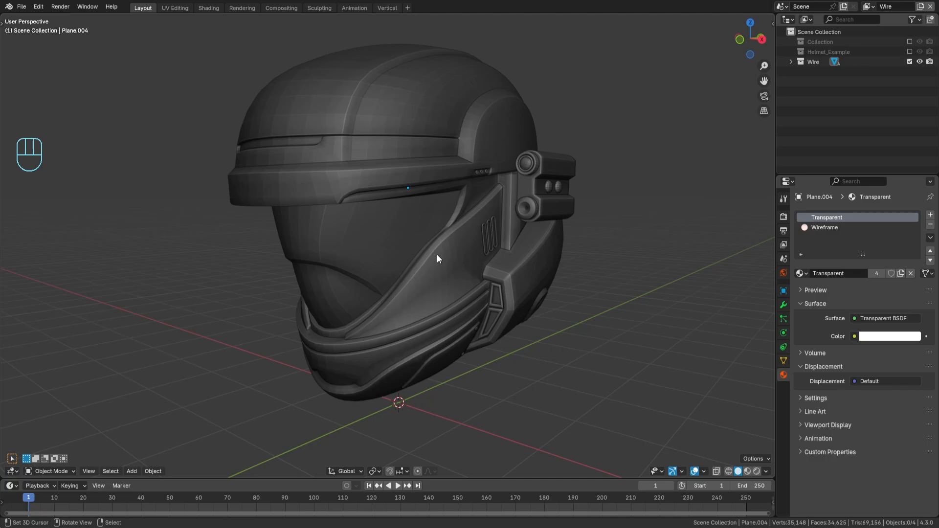
{"action": "middle_click_drag", "start_coordinate": [451, 251], "coordinate": [427, 210]}
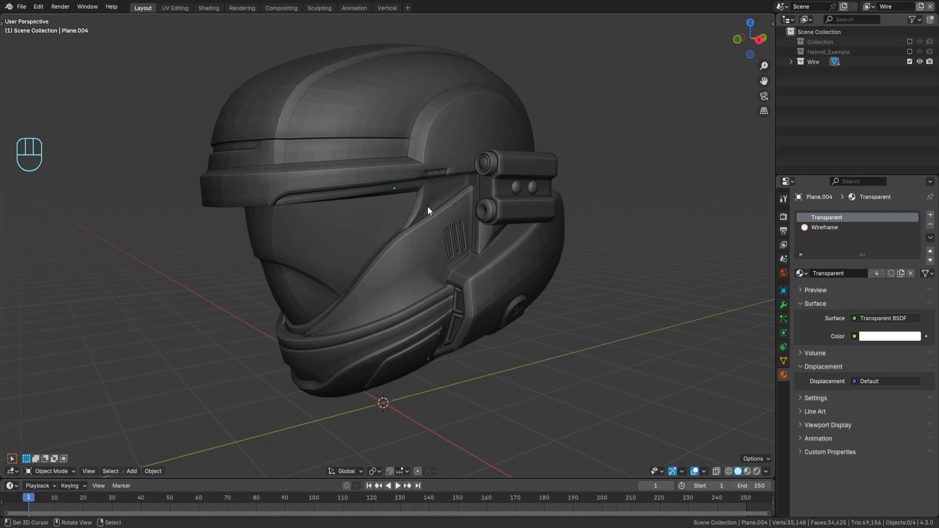
{"action": "middle_click_drag", "start_coordinate": [426, 213], "coordinate": [523, 236]}
Step: Join the visor and side parts into the helmet shell as one object and deselect it
{"action": "key", "text": "a"}
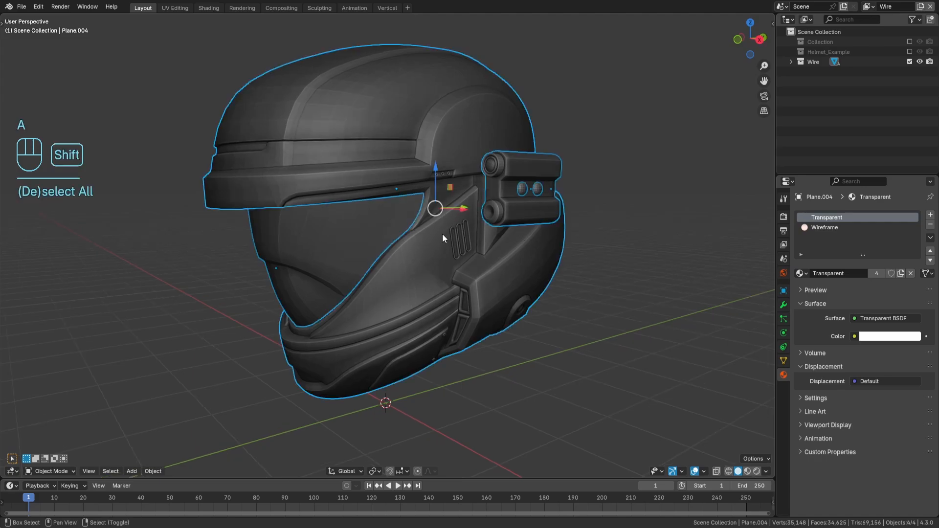
{"action": "left_click", "coordinate": [443, 236]}
{"action": "left_click", "coordinate": [443, 140], "text": "shift"}
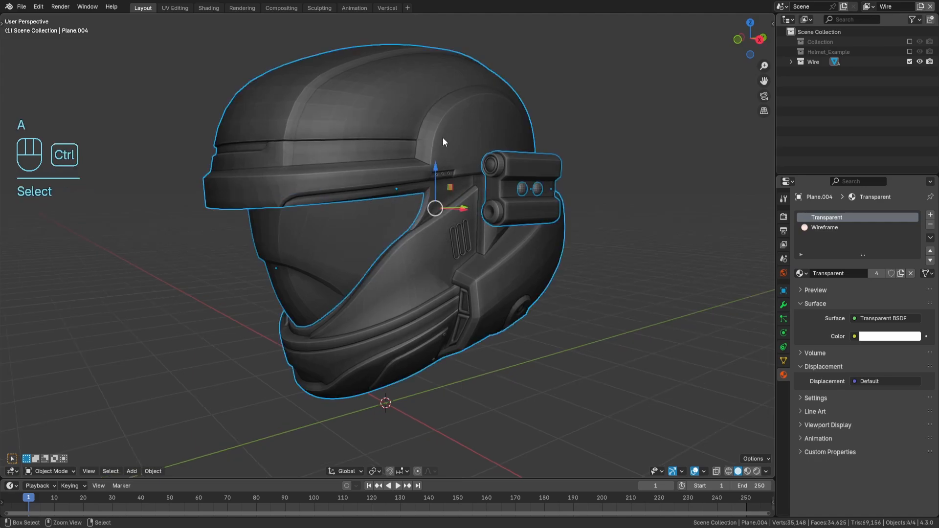
{"action": "key", "text": "ctrl+j"}
{"action": "key", "text": "a"}
{"action": "key", "text": "a"}
Step: Check the joined wireframe helmet in rendered shading and return to solid shading
{"action": "key", "text": "shift+z"}
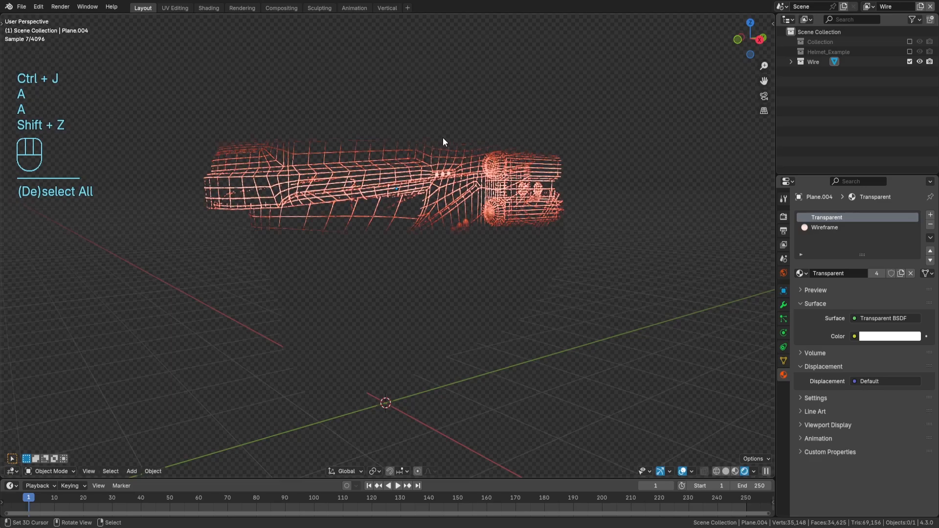
{"action": "middle_click_drag", "start_coordinate": [444, 142], "coordinate": [450, 203]}
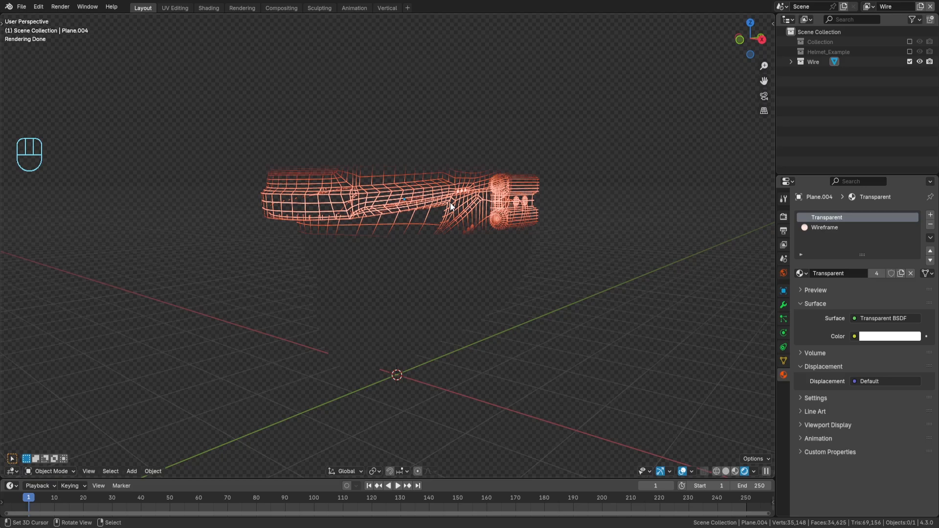
{"action": "key", "text": "shift+z"}
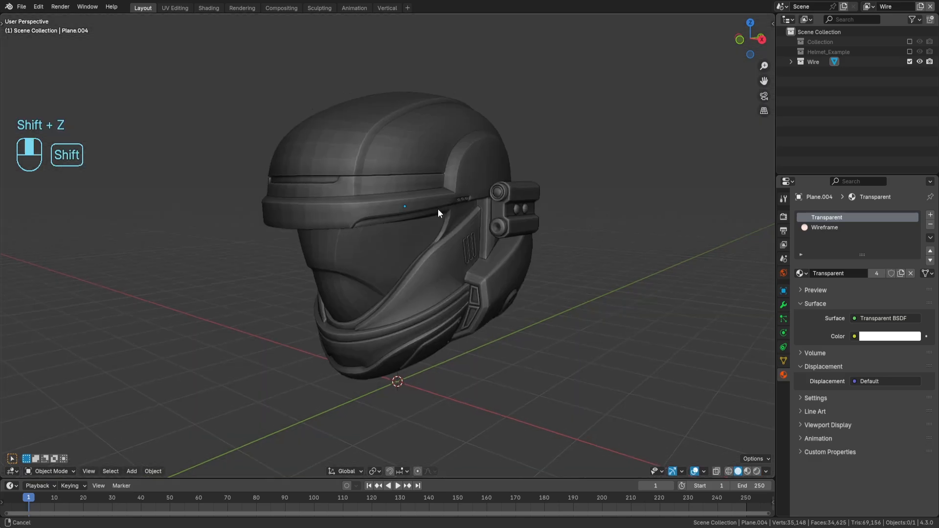
Step: Duplicate the joined wireframe helmet in place and move the copy to a new collection named Cull
{"action": "key", "text": "a"}
{"action": "key", "text": "a"}
{"action": "mouse_move", "coordinate": [442, 221]}
{"action": "middle_mouse_down"}
{"action": "mouse_move", "coordinate": [471, 234]}
{"action": "mouse_move", "coordinate": [400, 242]}
{"action": "middle_mouse_up"}
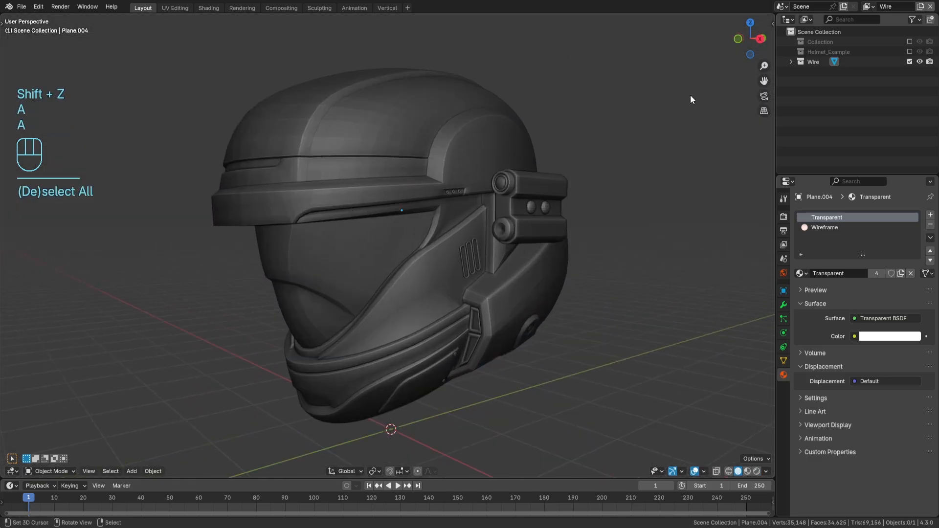
{"action": "left_click", "coordinate": [560, 177]}
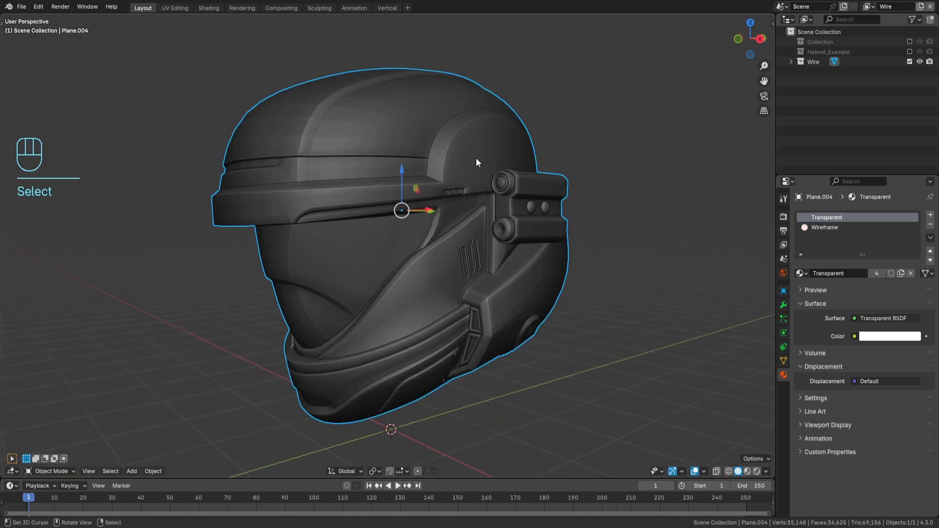
{"action": "key", "text": "shift+d"}
{"action": "right_click", "coordinate": [477, 178]}
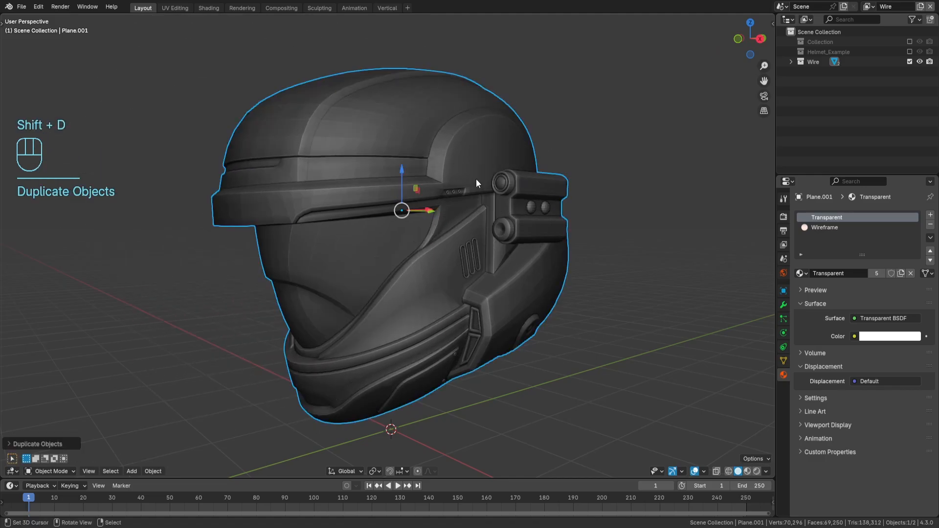
{"action": "key", "text": "m"}
{"action": "left_click", "coordinate": [477, 180]}
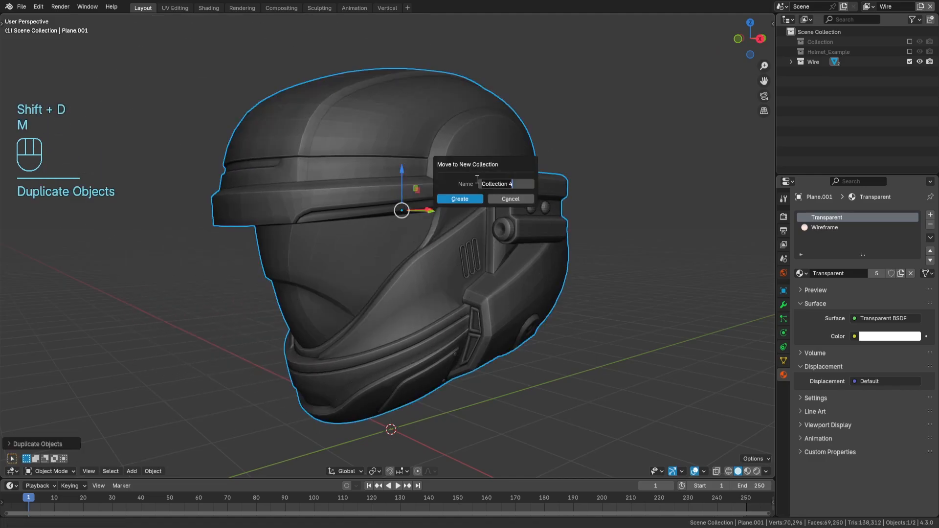
{"action": "type", "text": "Cull"}
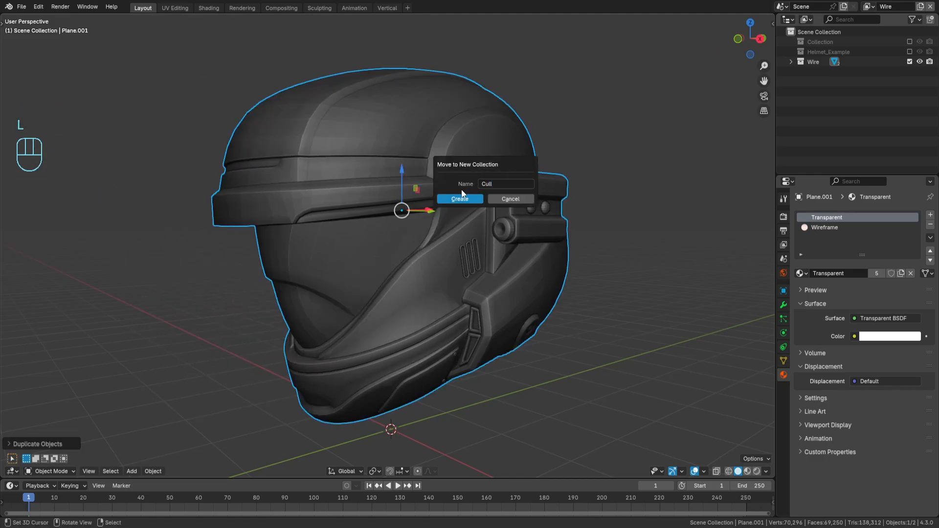
{"action": "left_click", "coordinate": [461, 198]}
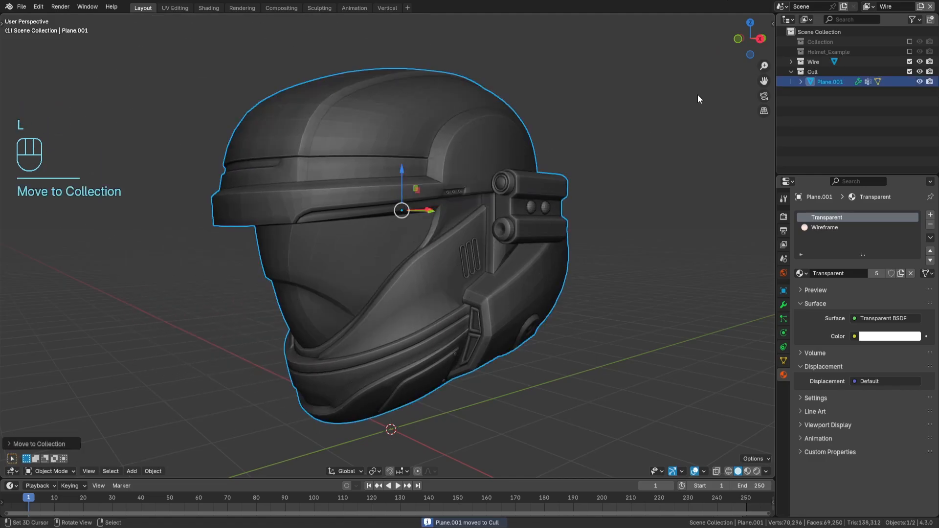
Step: Remove the modifier and both material slots, Transparent and Wireframe, from the helmet copy in the Cull collection
{"action": "left_click", "coordinate": [783, 305]}
{"action": "left_click", "coordinate": [924, 223]}
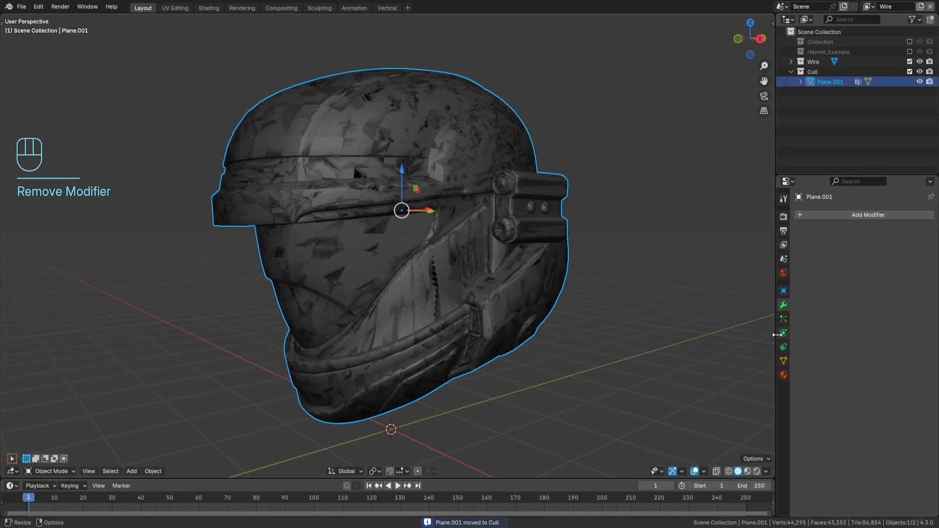
{"action": "left_click", "coordinate": [783, 375]}
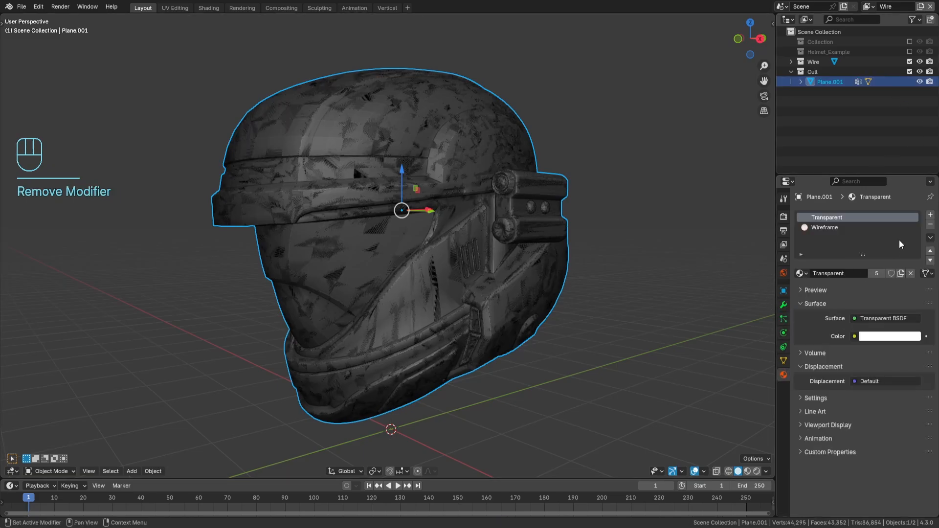
{"action": "left_click", "coordinate": [930, 225]}
{"action": "left_click", "coordinate": [930, 225]}
Step: In rendered shading, show the holdout toggles in the outliner, set the Cull collection as holdout and deselect everything
{"action": "middle_click_drag", "start_coordinate": [467, 191], "coordinate": [498, 216]}
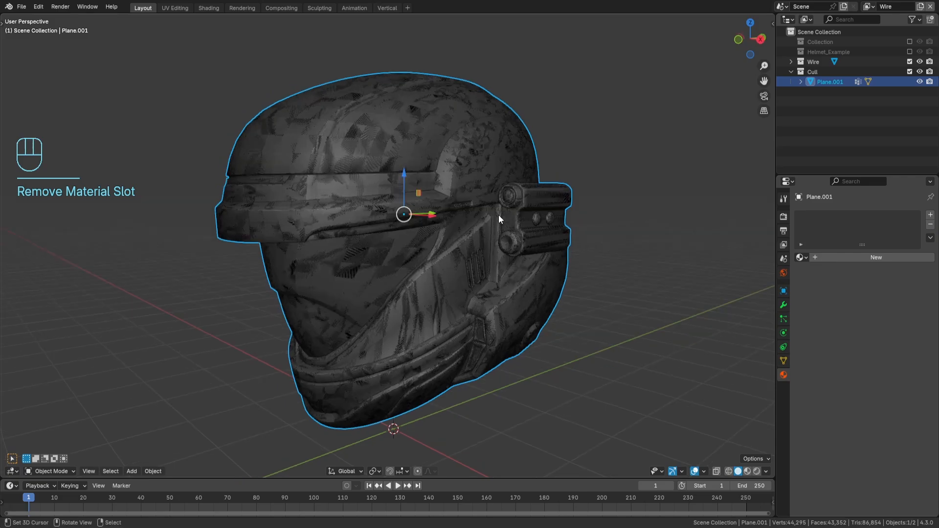
{"action": "key", "text": "shift+z"}
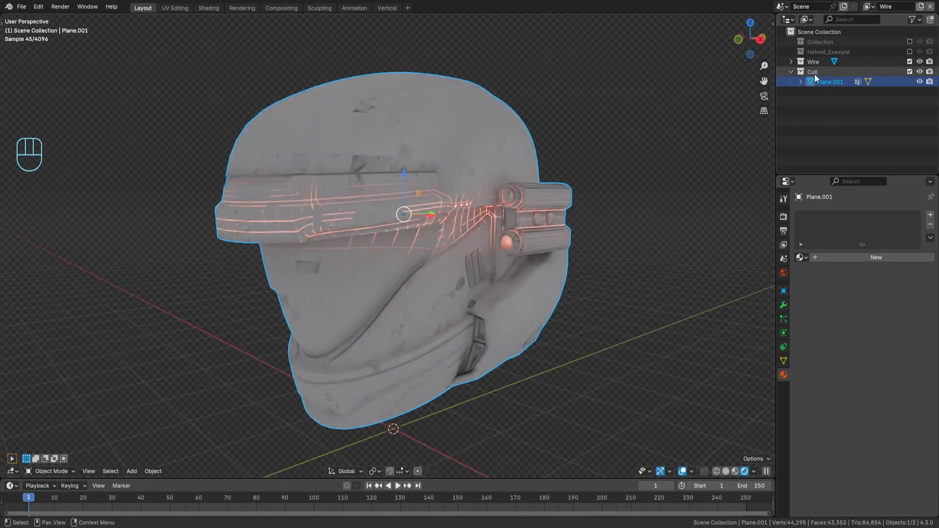
{"action": "left_click", "coordinate": [912, 19]}
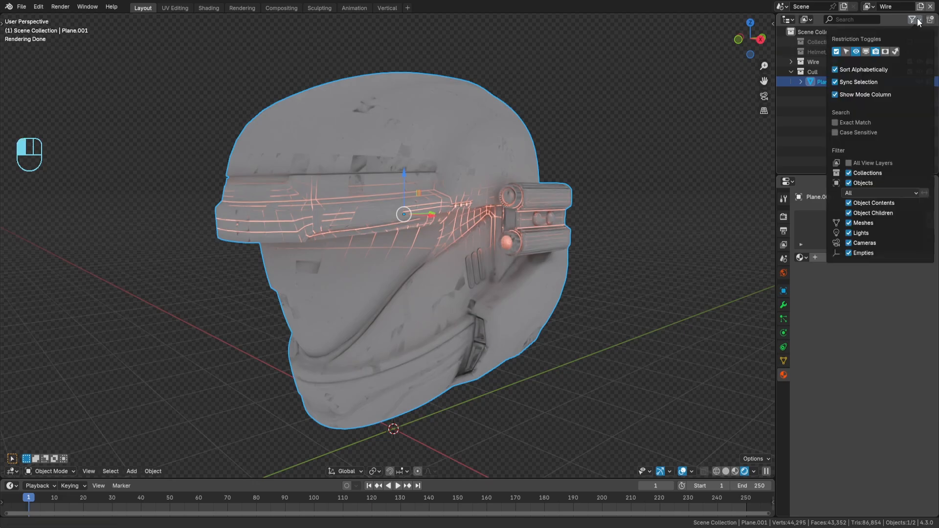
{"action": "left_click", "coordinate": [887, 50]}
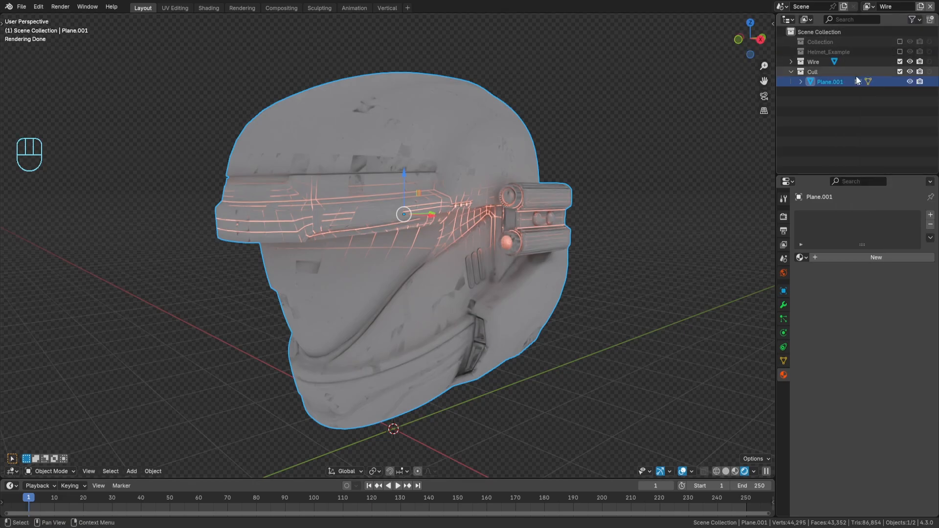
{"action": "left_click", "coordinate": [930, 73]}
{"action": "key", "text": "a"}
{"action": "key", "text": "a"}
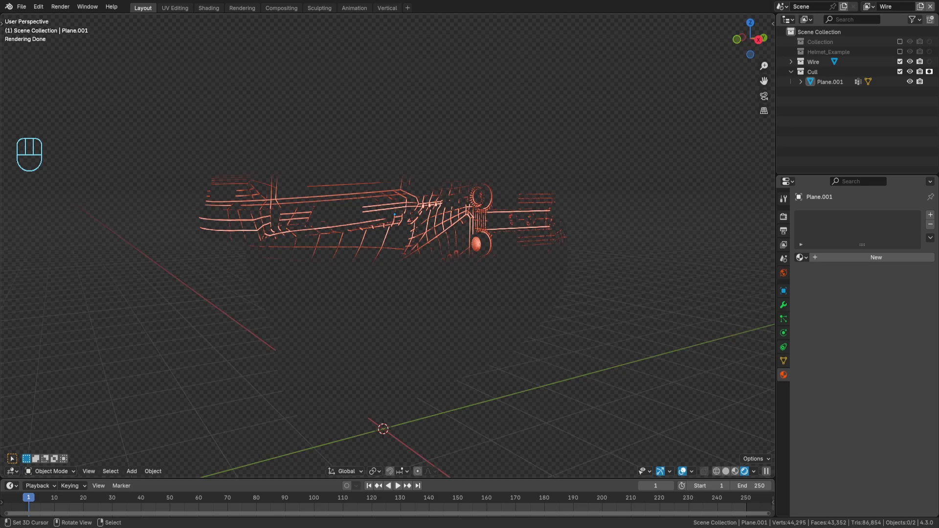
Step: Shrink the entire mesh of the Cull helmet copy slightly inward along its normals, then leave Edit Mode and deselect it
{"action": "scroll", "coordinate": [506, 282], "scroll_direction": "up", "scroll_amount": 2}
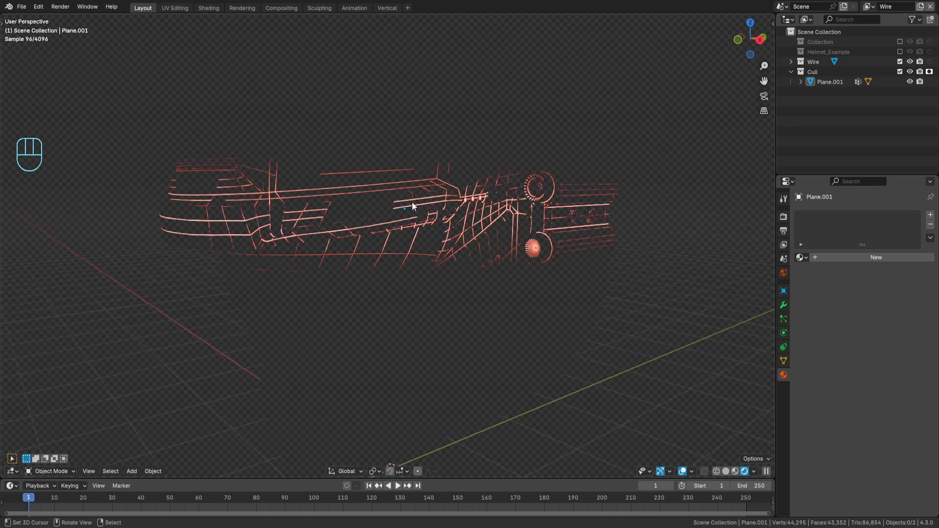
{"action": "left_click", "coordinate": [561, 306]}
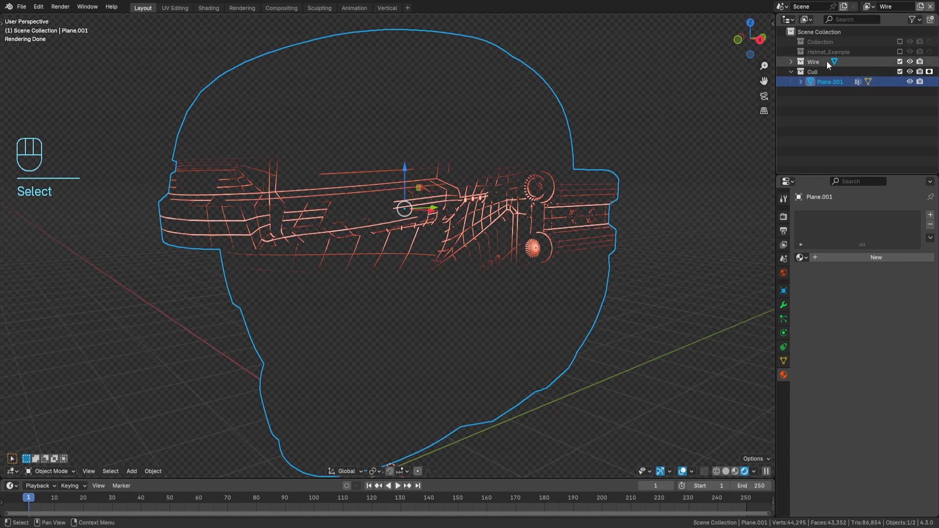
{"action": "mouse_move", "coordinate": [563, 172]}
{"action": "middle_mouse_down", "text": "shift"}
{"action": "mouse_move", "coordinate": [529, 175]}
{"action": "mouse_move", "coordinate": [563, 183]}
{"action": "middle_mouse_up", "text": "shift"}
{"action": "scroll", "coordinate": [544, 200], "scroll_direction": "down", "scroll_amount": 1}
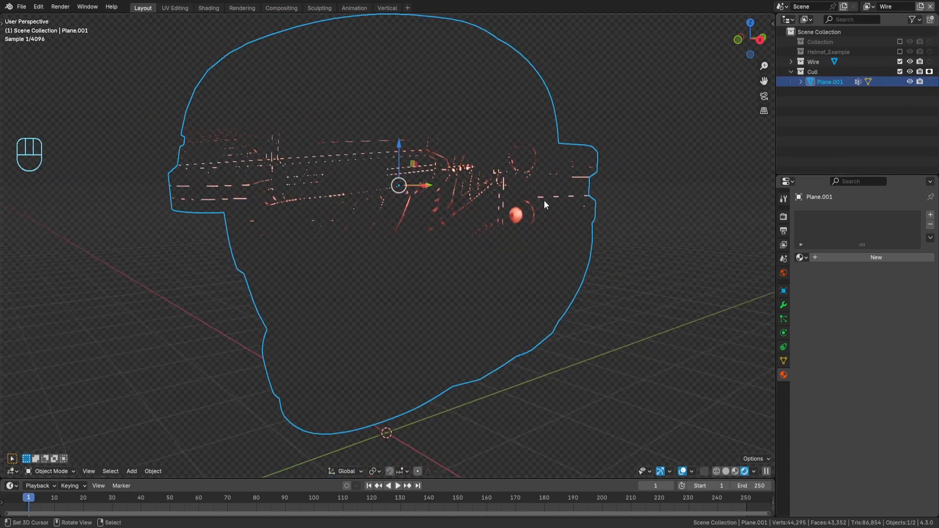
{"action": "key", "text": "Tab"}
{"action": "key", "text": "a"}
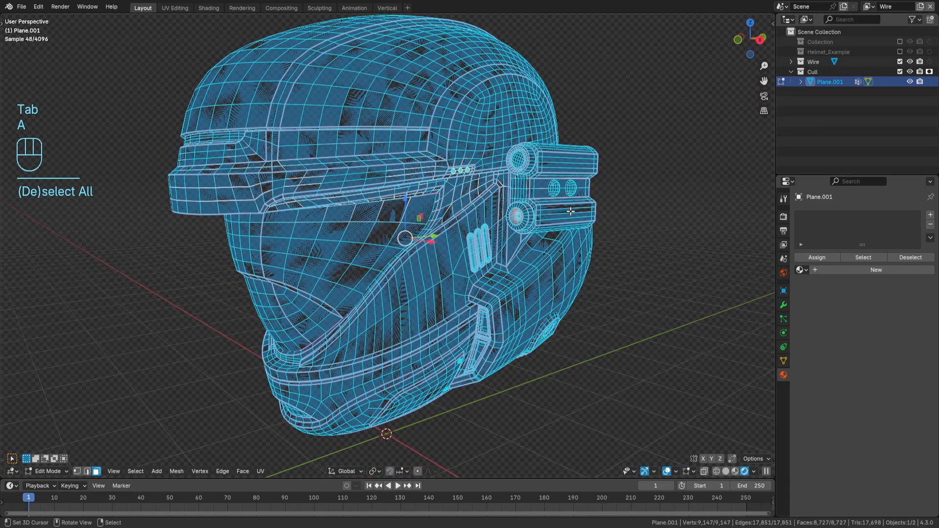
{"action": "key", "text": "alt+s"}
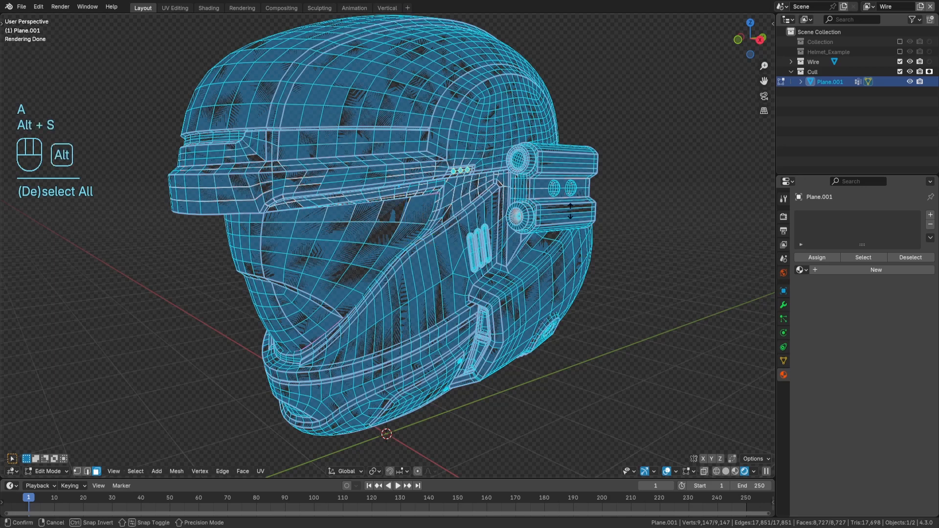
{"action": "left_click", "coordinate": [571, 212]}
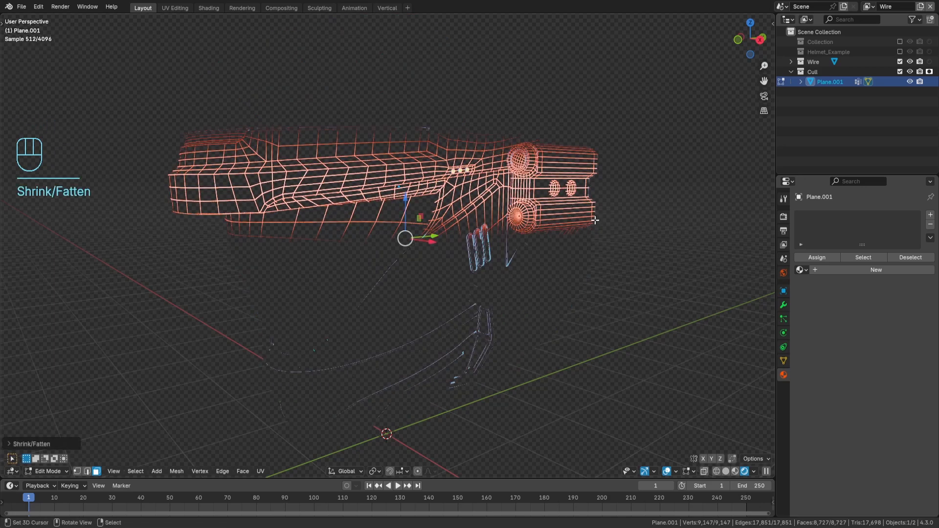
{"action": "key", "text": "a"}
{"action": "key", "text": "a"}
{"action": "key", "text": "Tab"}
{"action": "key", "text": "a"}
{"action": "key", "text": "a"}
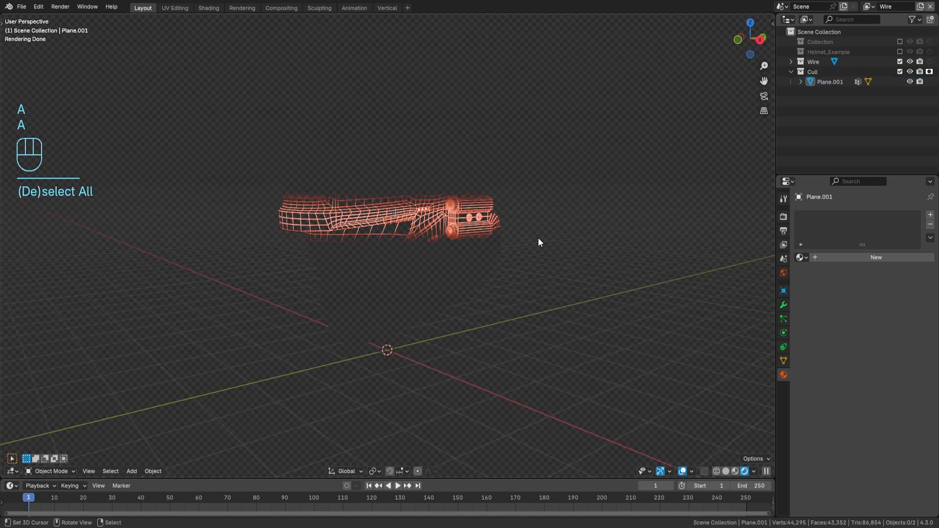
Step: Examine the culled wireframe from other angles in rendered shading and return to solid shading
{"action": "mouse_move", "coordinate": [526, 243]}
{"action": "middle_mouse_down"}
{"action": "mouse_move", "coordinate": [479, 243]}
{"action": "mouse_move", "coordinate": [521, 255]}
{"action": "mouse_move", "coordinate": [477, 271]}
{"action": "mouse_move", "coordinate": [553, 253]}
{"action": "mouse_move", "coordinate": [524, 237]}
{"action": "middle_mouse_up"}
{"action": "scroll", "coordinate": [479, 243], "scroll_direction": "up", "scroll_amount": 2}
{"action": "key", "text": "shift+z"}
{"action": "key", "text": "a"}
{"action": "key", "text": "a"}
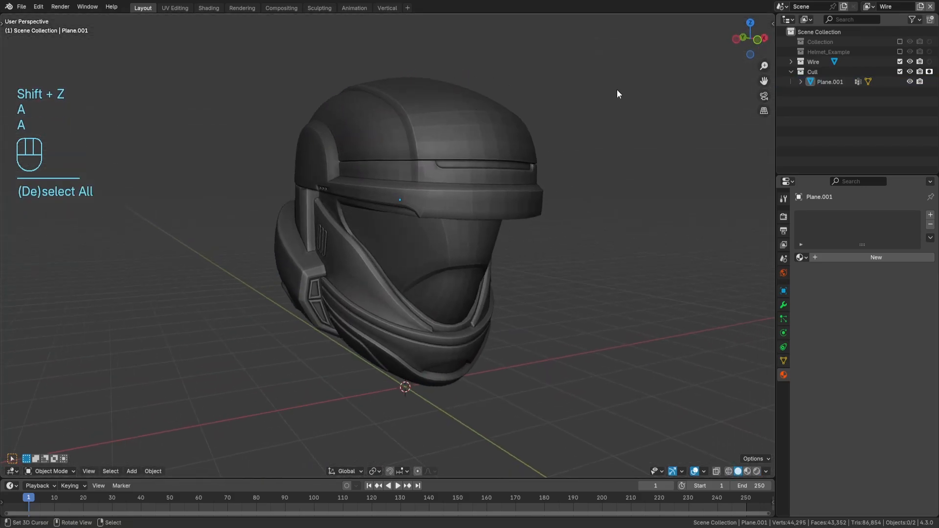
Step: Switch to the Main view layer and exclude the Cull collection from it
{"action": "middle_click_drag", "start_coordinate": [330, 200], "coordinate": [406, 239]}
{"action": "left_click", "coordinate": [869, 6]}
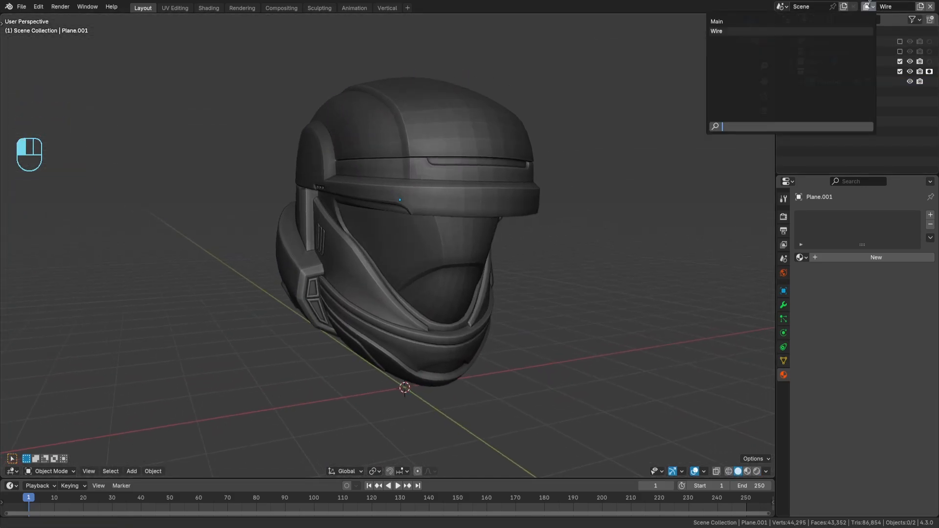
{"action": "left_click", "coordinate": [784, 22]}
{"action": "mouse_move", "coordinate": [560, 184]}
{"action": "middle_mouse_down"}
{"action": "mouse_move", "coordinate": [522, 184]}
{"action": "mouse_move", "coordinate": [577, 181]}
{"action": "middle_mouse_up"}
{"action": "key", "text": "a"}
{"action": "key", "text": "a"}
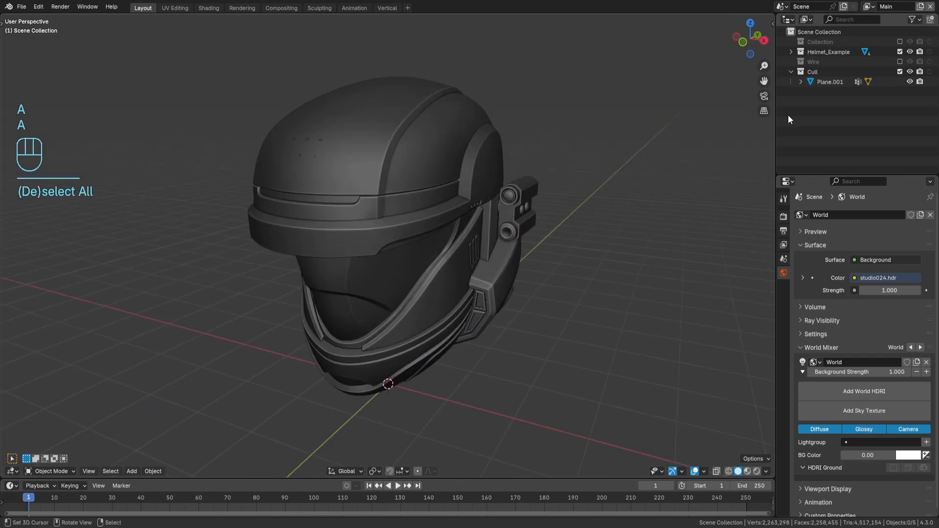
{"action": "left_click", "coordinate": [792, 71]}
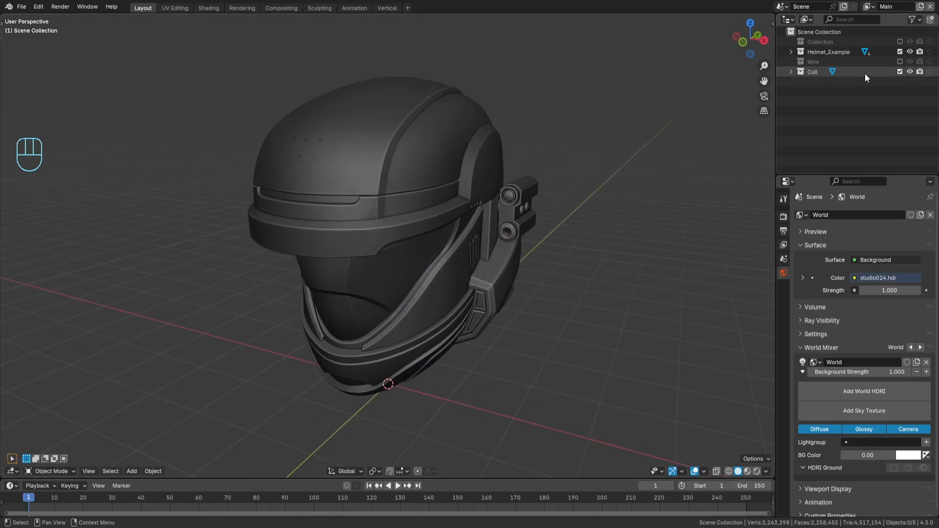
{"action": "left_click", "coordinate": [900, 71]}
Step: Add a camera aligned to the current view and move it back until the whole helmet fits the frame
{"action": "middle_click_drag", "start_coordinate": [444, 215], "coordinate": [448, 246]}
{"action": "key", "text": "shift+a"}
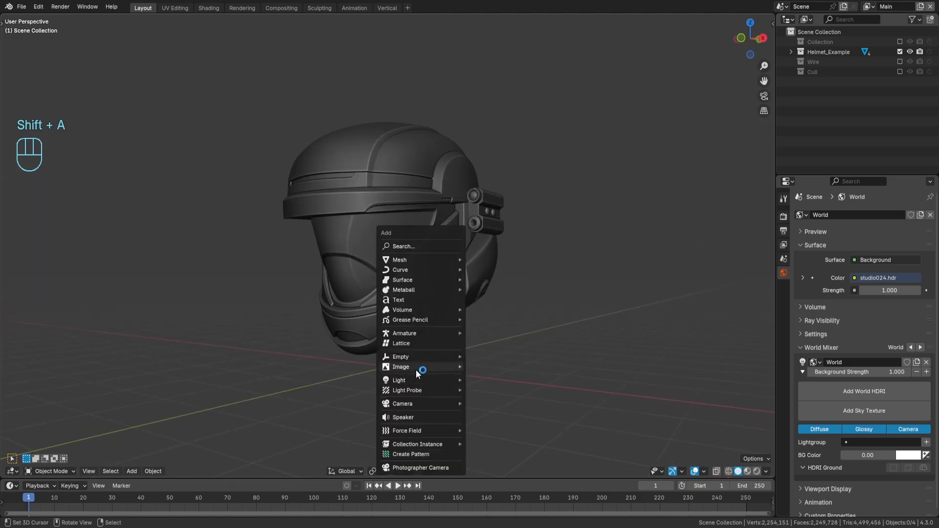
{"action": "mouse_move", "coordinate": [424, 403]}
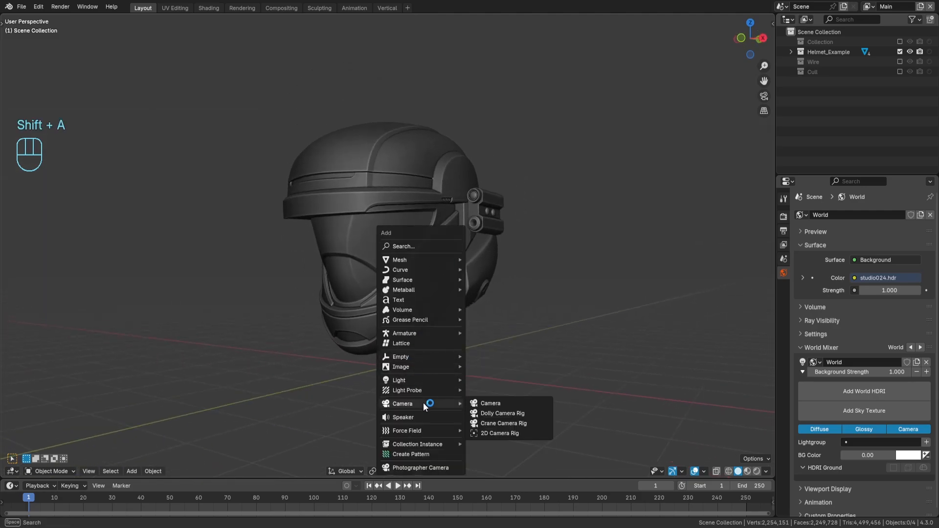
{"action": "left_click", "coordinate": [489, 402]}
{"action": "key", "text": "ctrl+alt+KP_0"}
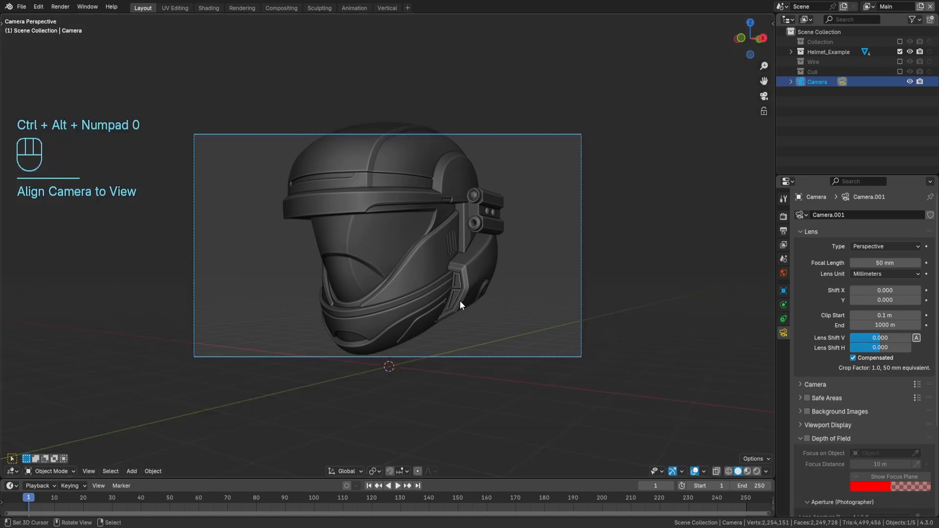
{"action": "key", "text": "shift+f"}
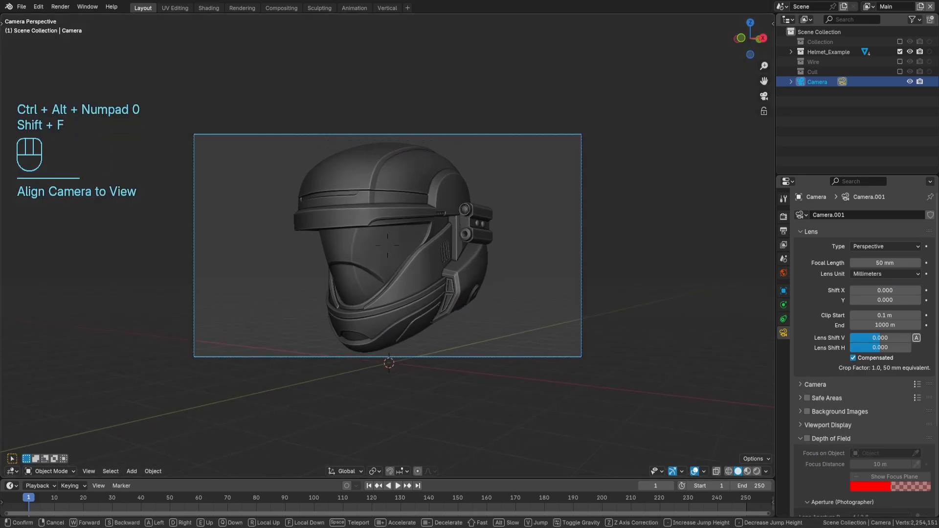
{"action": "left_click", "coordinate": [460, 301]}
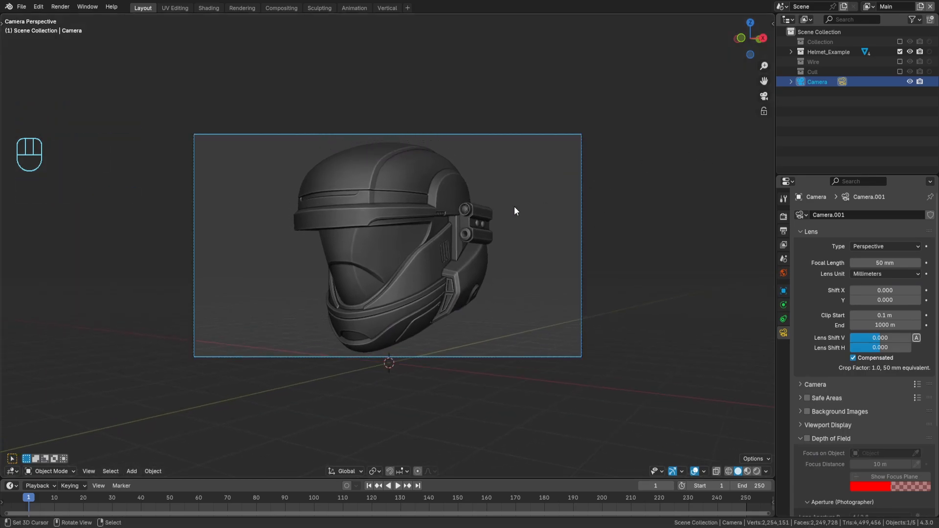
Step: Render the camera view and, in the Compositing workspace, feed the Render Layers image through one reroute to Composite and a Viewer
{"action": "key", "text": "F12"}
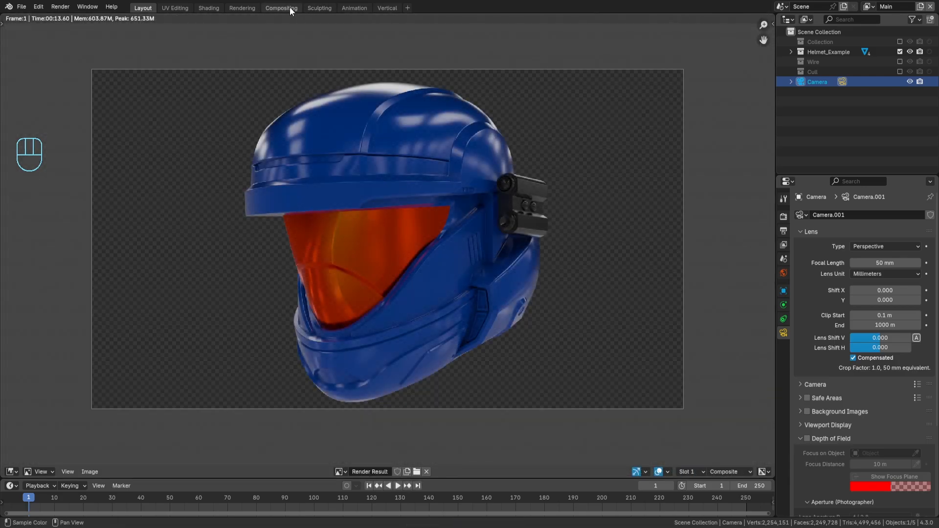
{"action": "left_click", "coordinate": [289, 7]}
{"action": "scroll", "coordinate": [313, 161], "scroll_direction": "up", "scroll_amount": 2}
{"action": "left_click_drag", "start_coordinate": [333, 162], "coordinate": [181, 163]}
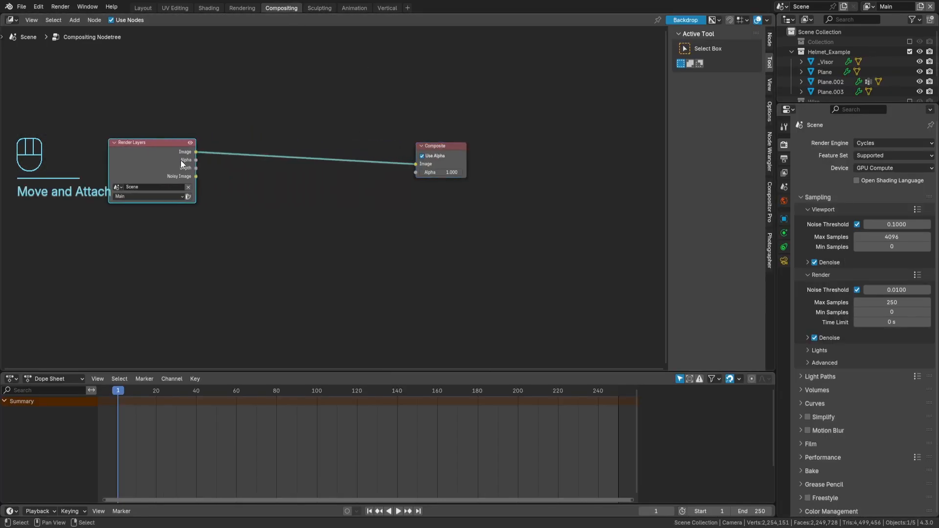
{"action": "middle_click_drag", "start_coordinate": [181, 161], "coordinate": [232, 168]}
{"action": "left_click", "coordinate": [235, 168], "text": "ctrl+shift"}
{"action": "left_click_drag", "start_coordinate": [315, 163], "coordinate": [506, 199]}
{"action": "right_click_drag", "start_coordinate": [462, 156], "coordinate": [419, 259], "text": "shift"}
{"action": "middle_click_drag", "start_coordinate": [391, 201], "coordinate": [336, 239]}
Step: Scale and reposition the compositor backdrop so the whole rendered helmet is visible beside the nodes
{"action": "key", "text": "alt+v"}
{"action": "key", "text": "alt+v"}
{"action": "key", "text": "v"}
{"action": "key", "text": "v"}
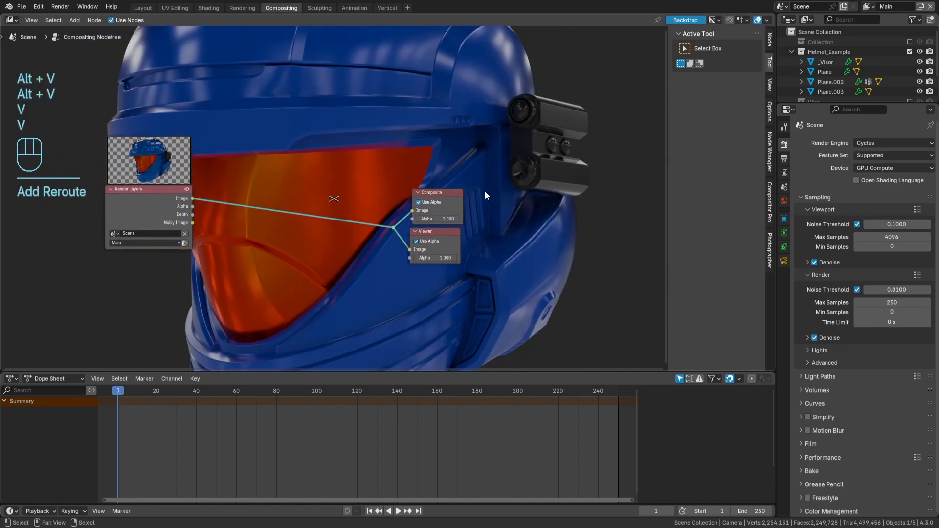
{"action": "key", "text": "v"}
{"action": "key", "text": "v"}
{"action": "key", "text": "v"}
{"action": "middle_click_drag", "start_coordinate": [296, 150], "coordinate": [369, 161], "text": "alt"}
Step: Duplicate the Render Layers node, place the copy below the original and set its layer to Wire
{"action": "middle_click_drag", "start_coordinate": [268, 194], "coordinate": [332, 173]}
{"action": "left_click", "coordinate": [226, 183]}
{"action": "key", "text": "shift+d"}
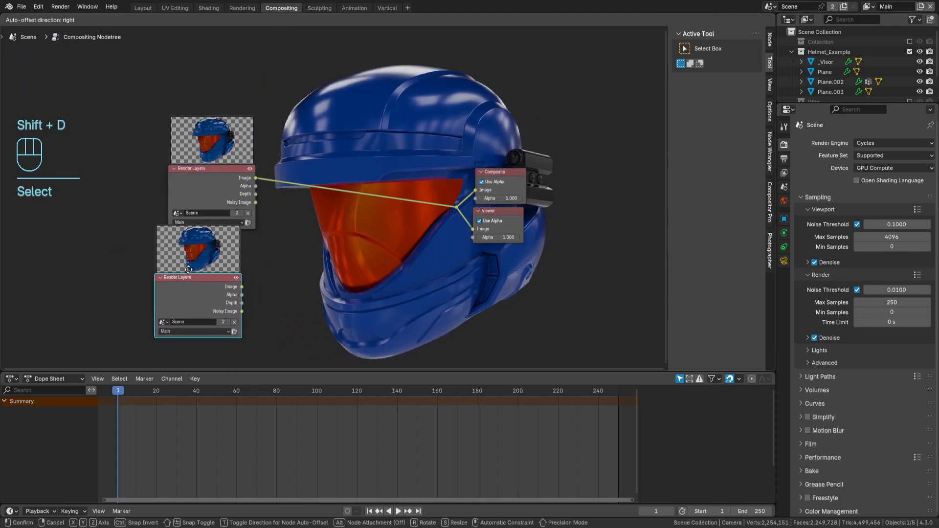
{"action": "left_click", "coordinate": [203, 279]}
{"action": "mouse_move", "coordinate": [203, 279]}
{"action": "middle_mouse_down"}
{"action": "mouse_move", "coordinate": [195, 214]}
{"action": "mouse_move", "coordinate": [192, 265]}
{"action": "middle_mouse_up"}
{"action": "scroll", "coordinate": [216, 271], "scroll_direction": "up", "scroll_amount": 3}
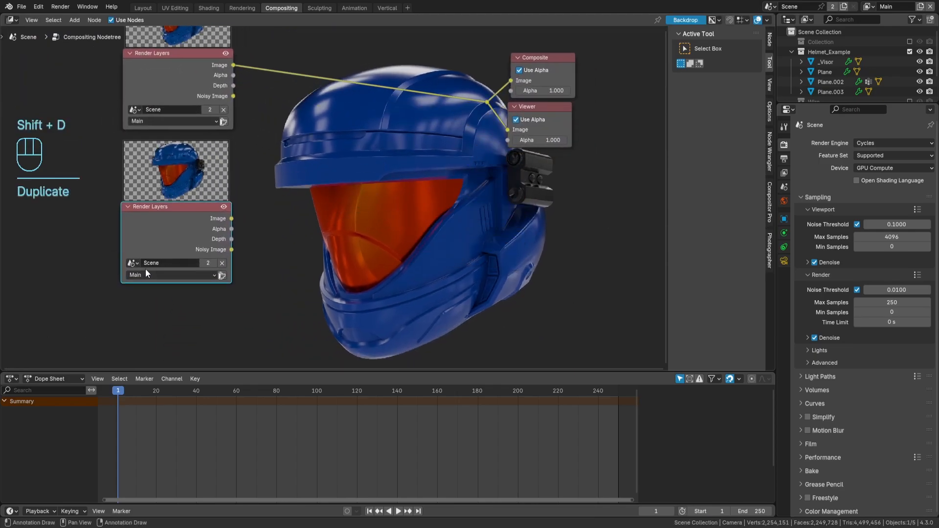
{"action": "left_click", "coordinate": [159, 274]}
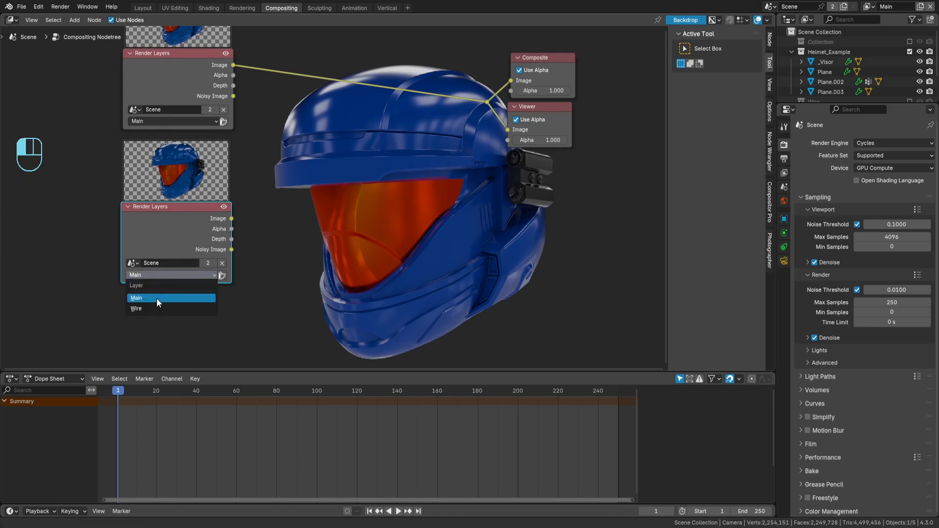
{"action": "left_click", "coordinate": [156, 298]}
{"action": "middle_click_drag", "start_coordinate": [334, 179], "coordinate": [312, 176]}
{"action": "key", "text": "shift+a"}
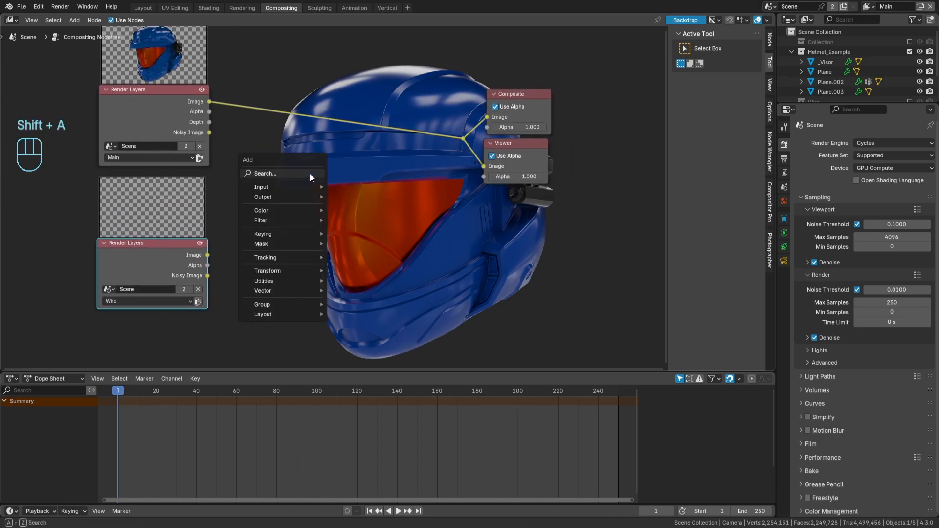
{"action": "left_click", "coordinate": [310, 173]}
{"action": "type", "text": "alpha"}
{"action": "key", "text": "Return"}
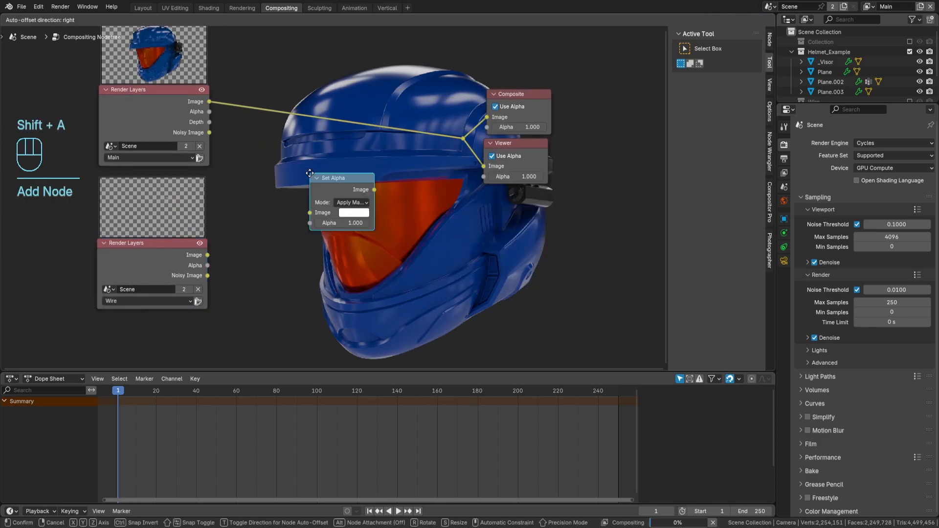
{"action": "right_click", "coordinate": [311, 173]}
Step: Insert an Alpha Over node after the Main Render Layers image and link the Wire layer's Image into its second Image input
{"action": "key", "text": "shift+a"}
{"action": "left_click", "coordinate": [310, 173]}
{"action": "type", "text": "alpha"}
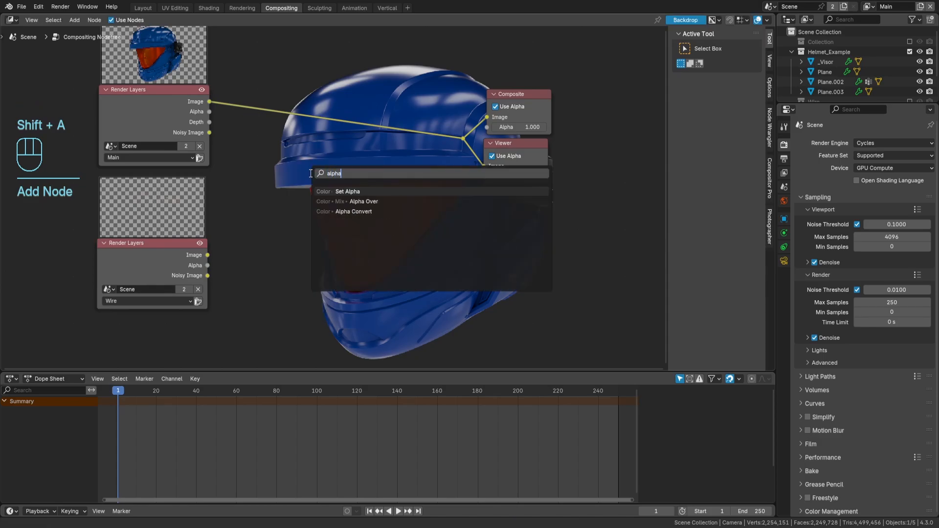
{"action": "key", "text": "Down"}
{"action": "key", "text": "Return"}
{"action": "left_click", "coordinate": [313, 115]}
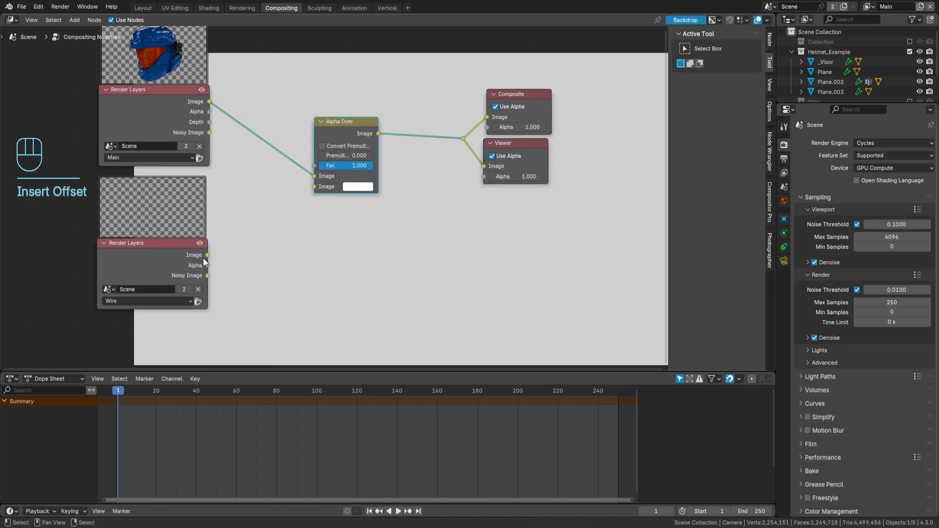
{"action": "left_click_drag", "start_coordinate": [207, 254], "coordinate": [314, 186]}
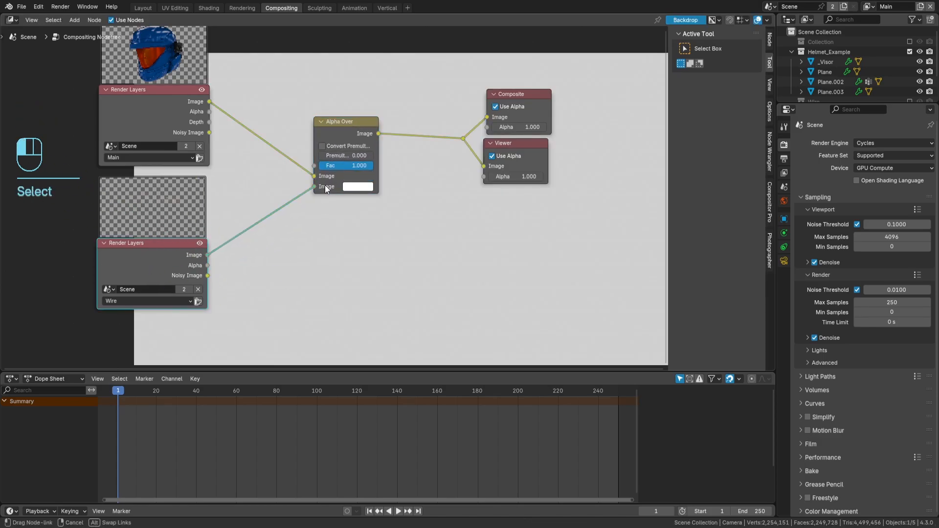
Step: Examine the wireframe composited over the helmet in the backdrop, both close up and as a whole
{"action": "middle_click_drag", "start_coordinate": [405, 146], "coordinate": [338, 341]}
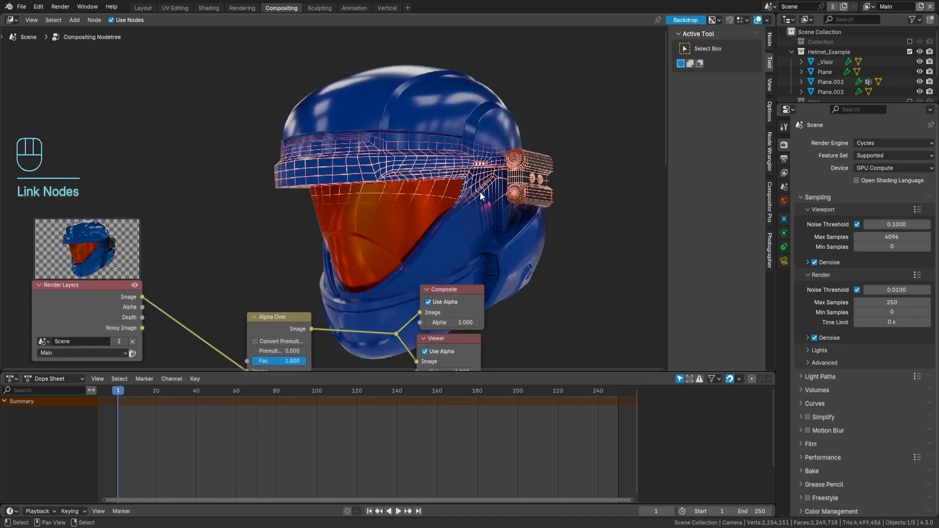
{"action": "key", "text": "alt+v"}
{"action": "key", "text": "alt+v"}
{"action": "key", "text": "alt+v"}
{"action": "key", "text": "alt+v"}
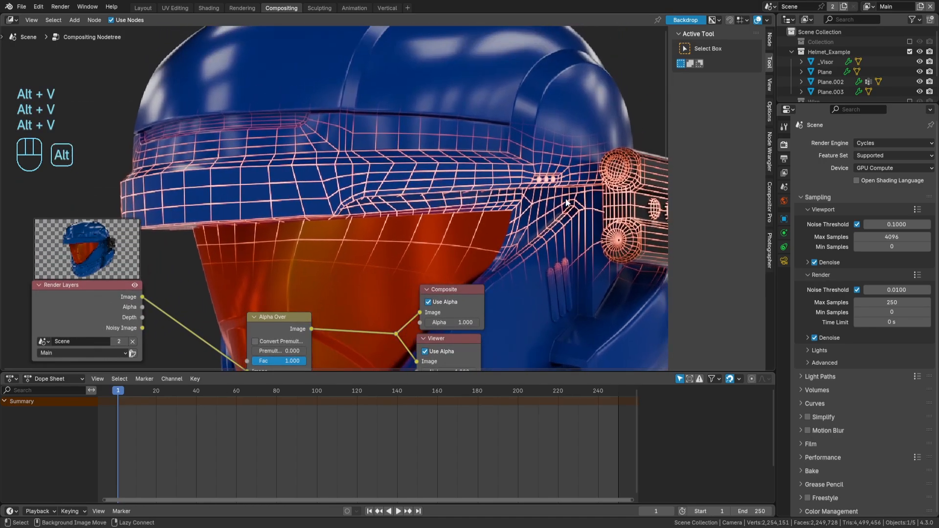
{"action": "middle_click_drag", "start_coordinate": [471, 223], "coordinate": [548, 129], "text": "alt"}
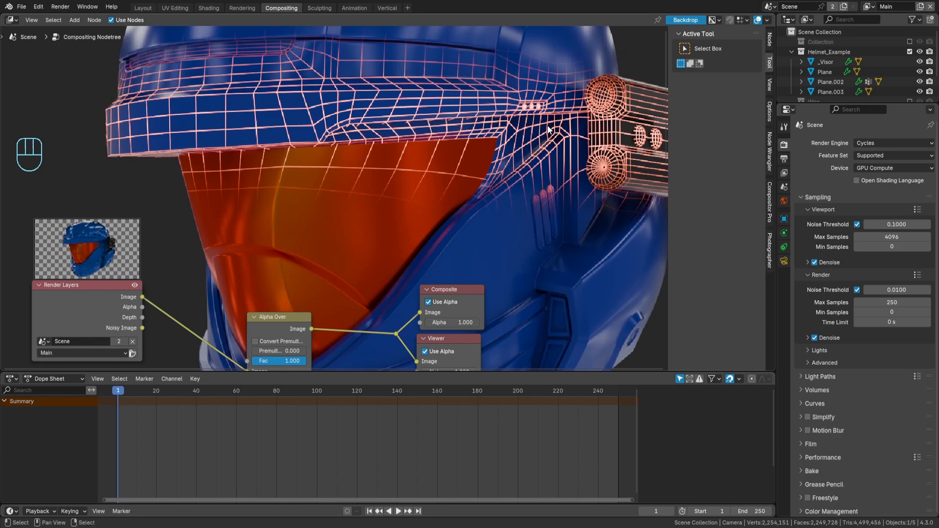
{"action": "key", "text": "alt"}
{"action": "key", "text": "alt+v"}
{"action": "key", "text": "v"}
{"action": "key", "text": "v"}
{"action": "key", "text": "v"}
{"action": "key", "text": "v"}
{"action": "key", "text": "v"}
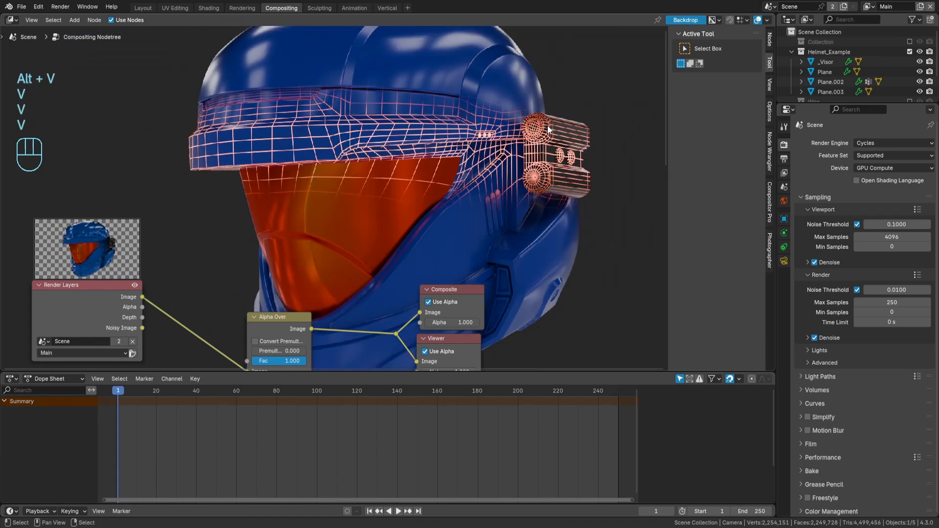
{"action": "key", "text": "alt+v"}
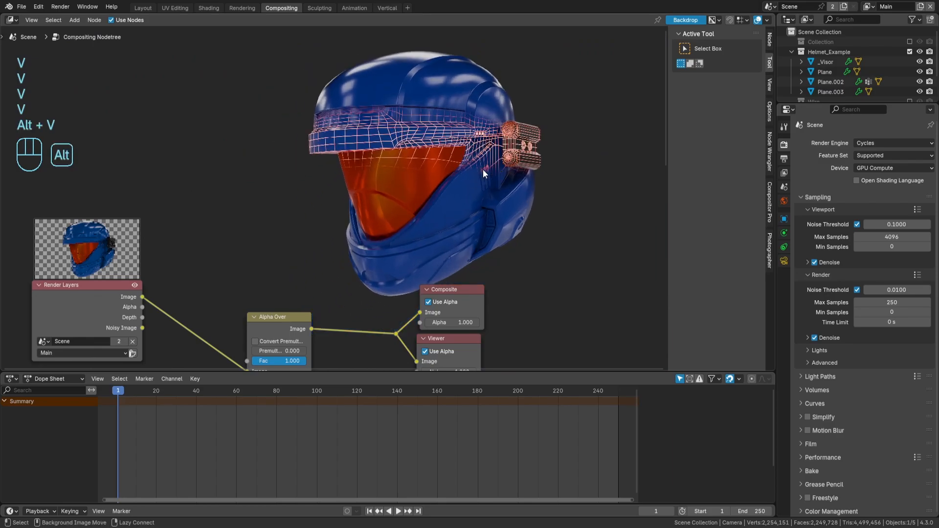
{"action": "key", "text": "alt+v"}
{"action": "key", "text": "alt+v"}
{"action": "middle_click_drag", "start_coordinate": [299, 260], "coordinate": [381, 154]}
{"action": "middle_click_drag", "start_coordinate": [355, 209], "coordinate": [415, 229]}
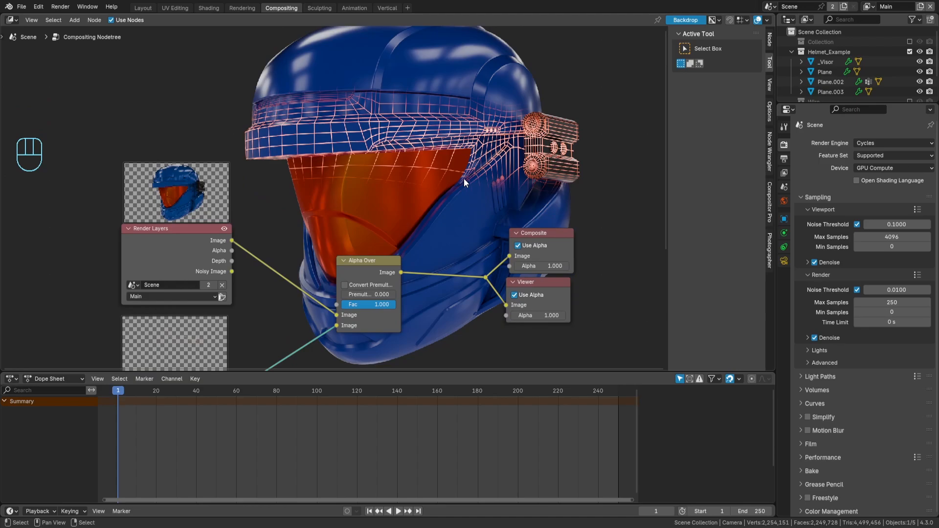
Step: Insert a Glare node between the Wire Render Layers image and the Alpha Over node
{"action": "middle_click_drag", "start_coordinate": [463, 182], "coordinate": [471, 139]}
{"action": "key", "text": "shift+a"}
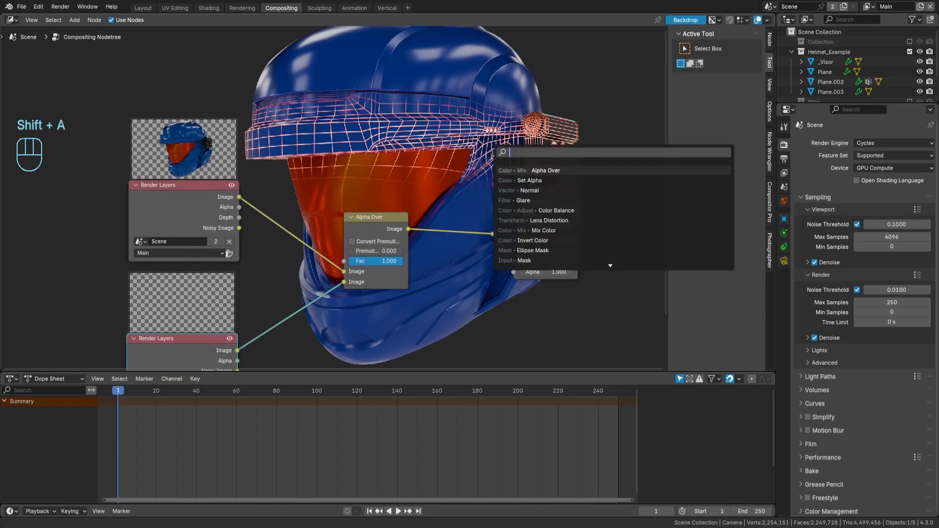
{"action": "type", "text": "glare"}
{"action": "key", "text": "Return"}
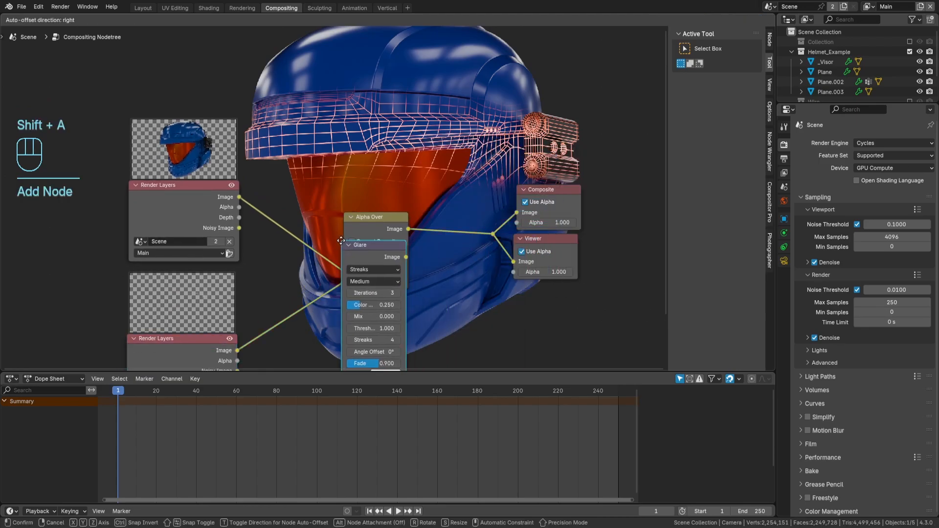
{"action": "left_click", "coordinate": [283, 284]}
Step: Set the Glare node's type to Bloom and its Size to 9
{"action": "middle_click_drag", "start_coordinate": [463, 281], "coordinate": [328, 126]}
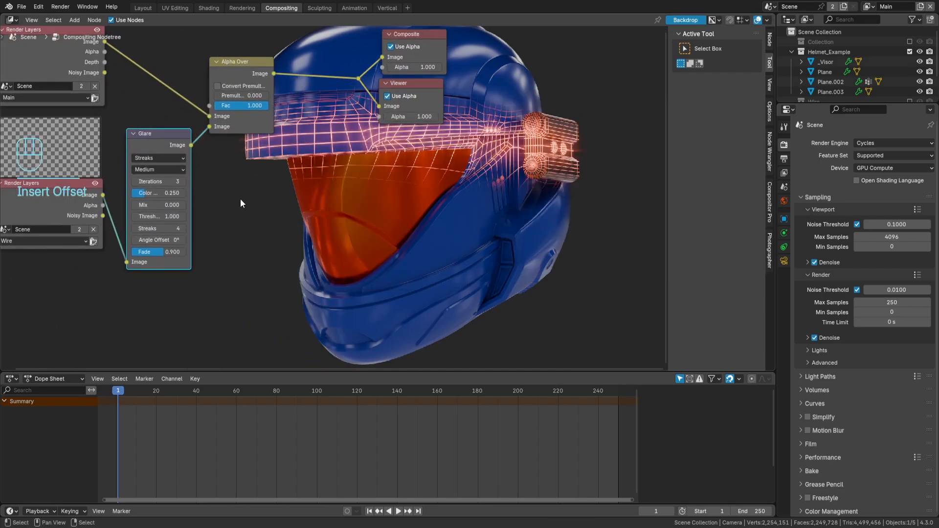
{"action": "middle_click_drag", "start_coordinate": [240, 199], "coordinate": [219, 165]}
{"action": "left_click", "coordinate": [148, 126]}
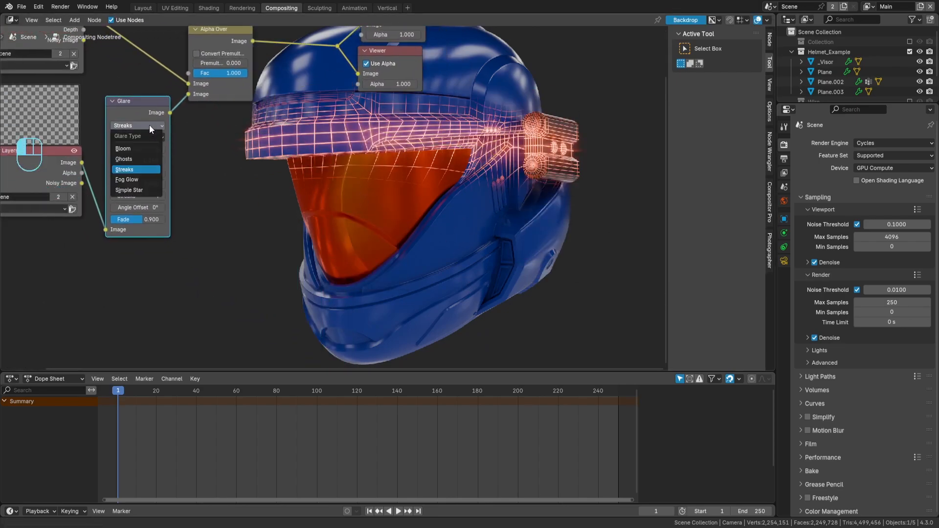
{"action": "left_click", "coordinate": [144, 140]}
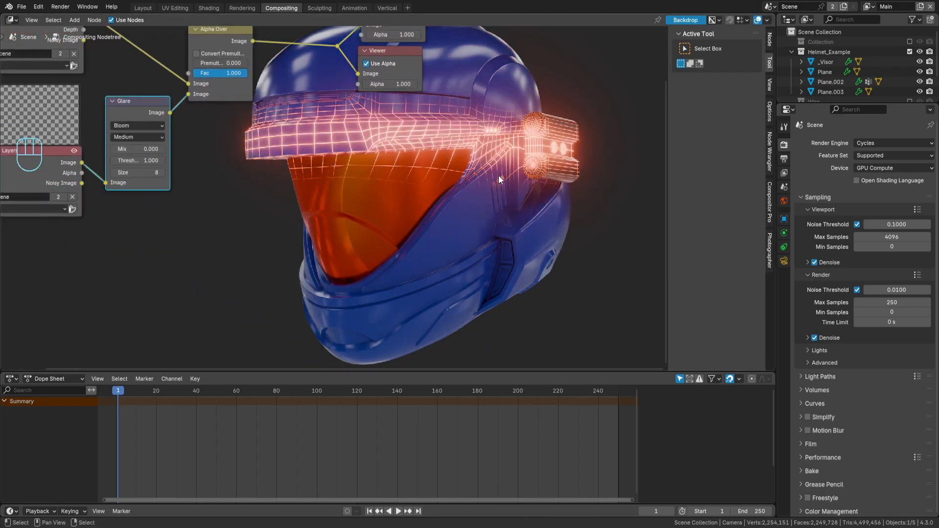
{"action": "left_click", "coordinate": [162, 173]}
Step: Lower the Glare node's Mix to -0.700 to soften the bloom on the wireframe
{"action": "mouse_move", "coordinate": [153, 209]}
{"action": "middle_mouse_down"}
{"action": "mouse_move", "coordinate": [136, 186]}
{"action": "mouse_move", "coordinate": [136, 210]}
{"action": "middle_mouse_up"}
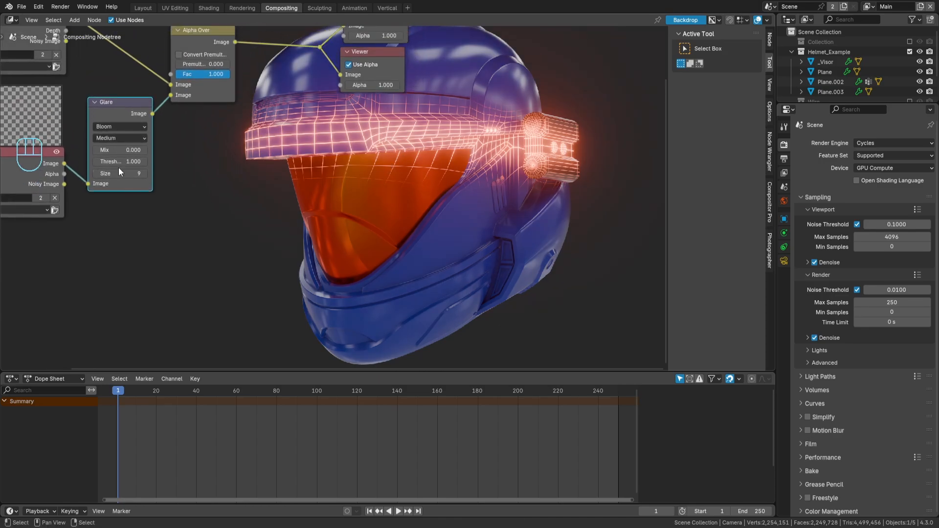
{"action": "left_click", "coordinate": [98, 151]}
{"action": "left_click", "coordinate": [98, 151]}
{"action": "left_click", "coordinate": [98, 151]}
{"action": "left_click", "coordinate": [98, 151]}
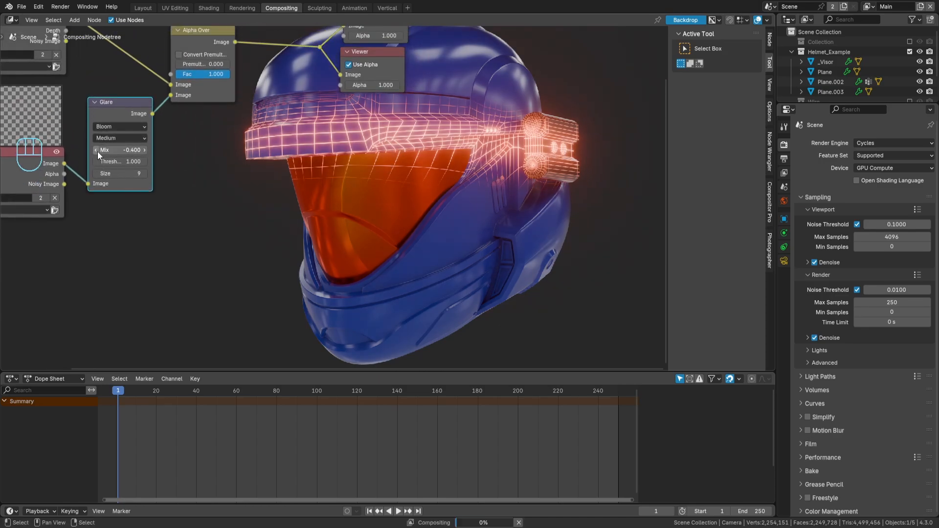
{"action": "left_click", "coordinate": [98, 151]}
{"action": "left_click", "coordinate": [98, 151]}
{"action": "left_click", "coordinate": [98, 151]}
{"action": "middle_click_drag", "start_coordinate": [398, 155], "coordinate": [376, 101]}
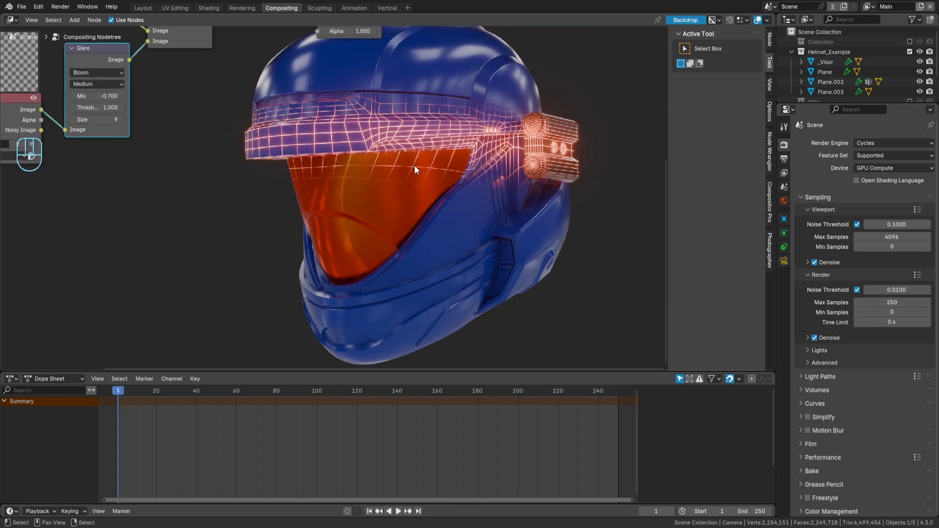
{"action": "key", "text": "alt+v"}
{"action": "key", "text": "v"}
{"action": "key", "text": "v"}
{"action": "key", "text": "v"}
{"action": "key", "text": "v"}
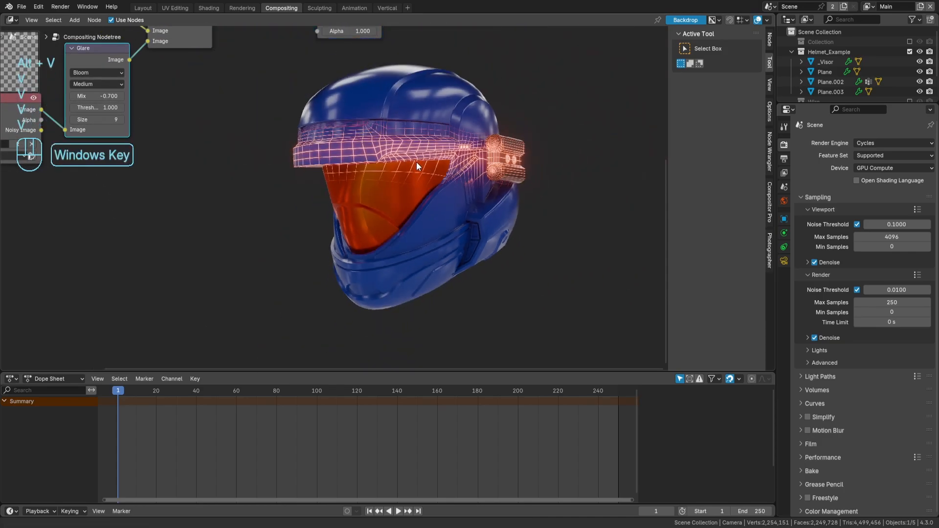
{"action": "middle_click_drag", "start_coordinate": [431, 174], "coordinate": [445, 206]}
Step: Return to the Layout workspace, close the render result and show the helmet in wireframe shading
{"action": "left_click", "coordinate": [143, 8]}
{"action": "left_click", "coordinate": [442, 241]}
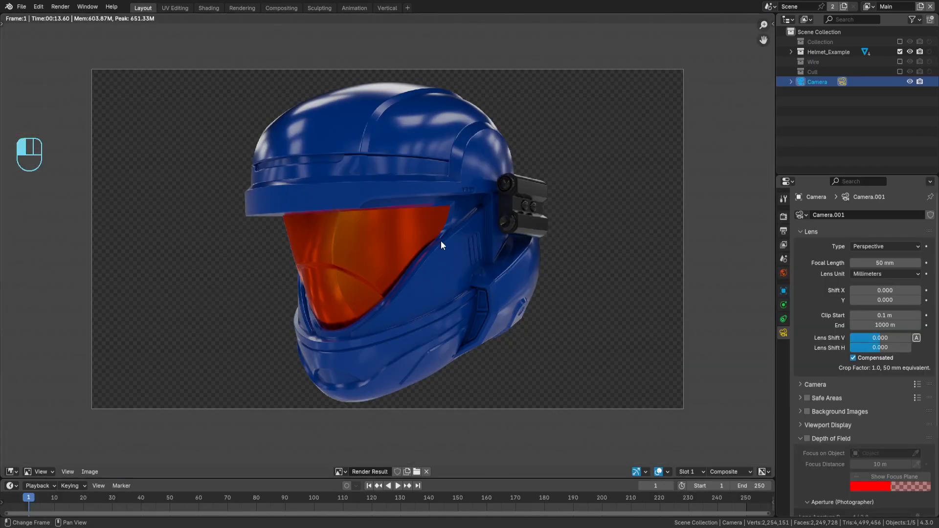
{"action": "key", "text": "Escape"}
{"action": "mouse_move", "coordinate": [467, 264]}
{"action": "middle_mouse_down"}
{"action": "mouse_move", "coordinate": [512, 289]}
{"action": "mouse_move", "coordinate": [465, 253]}
{"action": "middle_mouse_up"}
{"action": "scroll", "coordinate": [465, 253], "scroll_direction": "up", "scroll_amount": 2}
{"action": "key", "text": "z"}
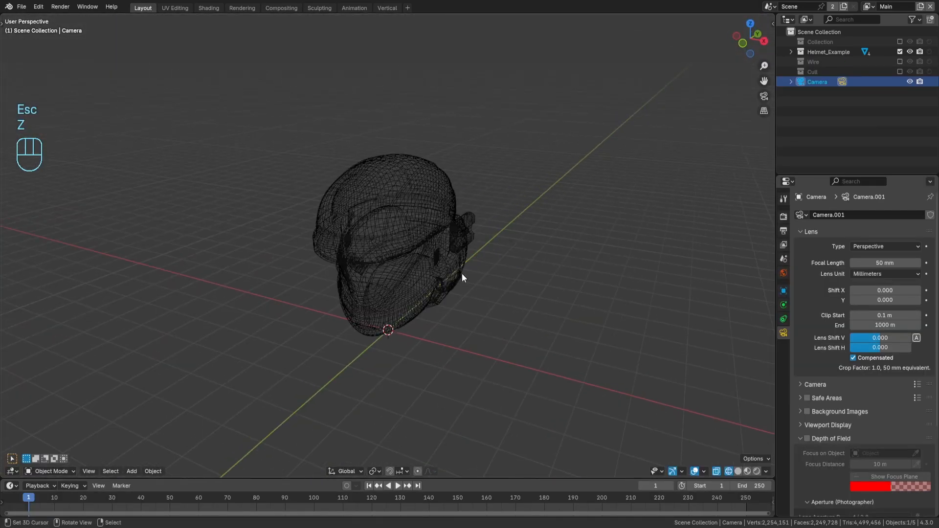
{"action": "middle_click_drag", "start_coordinate": [321, 292], "coordinate": [396, 283]}
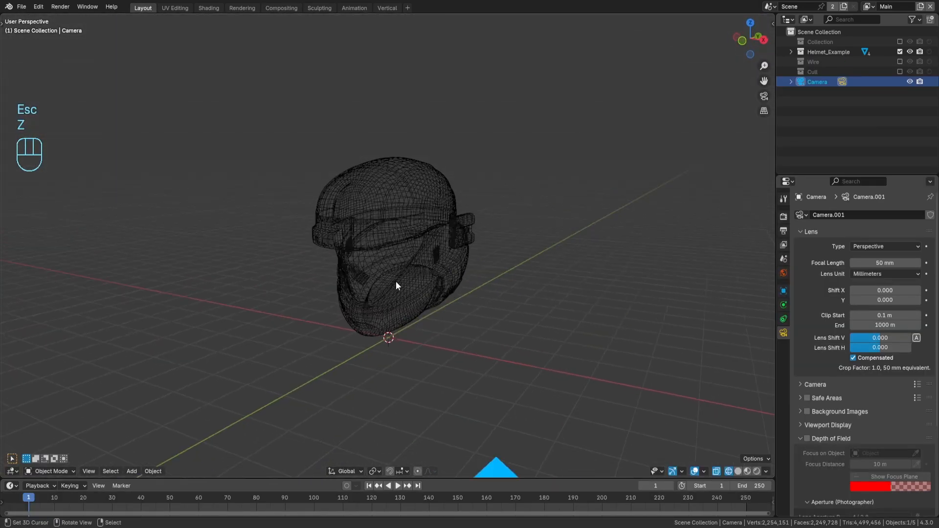
Step: Include Collection temporarily, move its Empty into the Helmet_Example collection, and exclude Collection again
{"action": "left_click", "coordinate": [900, 42]}
{"action": "middle_click_drag", "start_coordinate": [563, 259], "coordinate": [490, 298]}
{"action": "left_click", "coordinate": [466, 321]}
{"action": "key", "text": "m"}
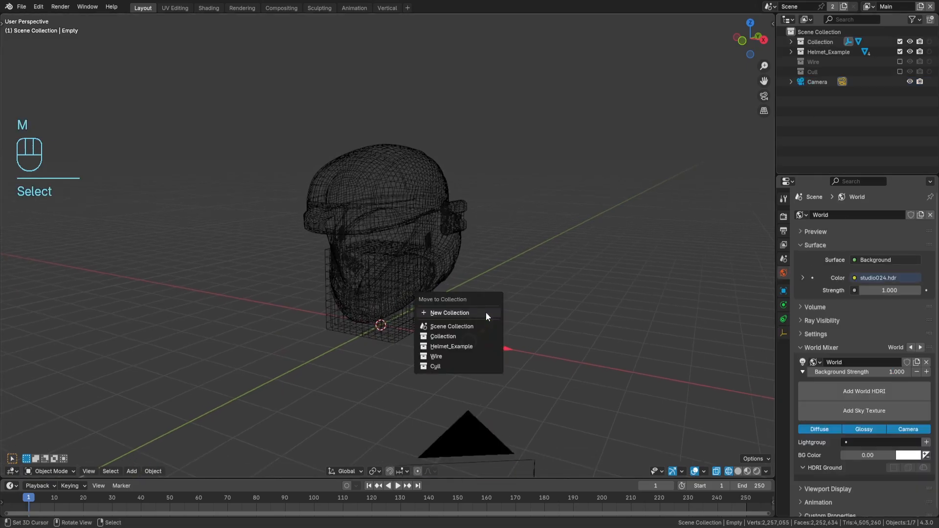
{"action": "left_click", "coordinate": [469, 347]}
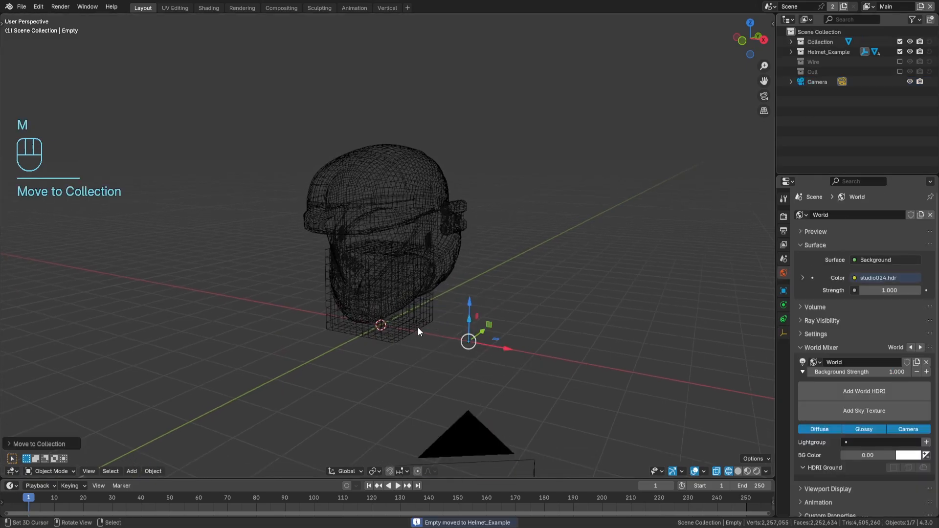
{"action": "left_click", "coordinate": [418, 327]}
{"action": "left_click", "coordinate": [900, 41]}
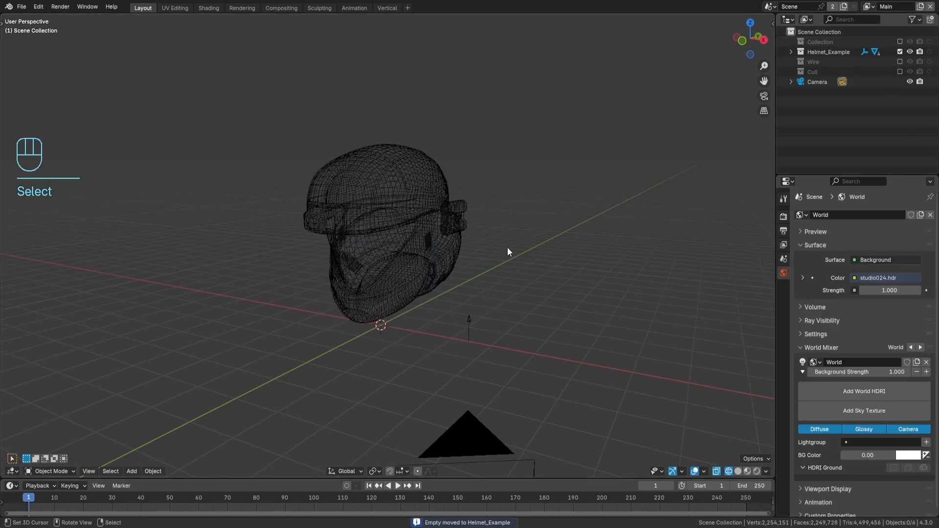
Step: Switch to solid shading and insert a Location keyframe on the Empty at frame 1
{"action": "key", "text": "z"}
{"action": "left_click", "coordinate": [483, 331]}
{"action": "middle_click_drag", "start_coordinate": [483, 331], "coordinate": [469, 304], "text": "shift"}
{"action": "key", "text": "k"}
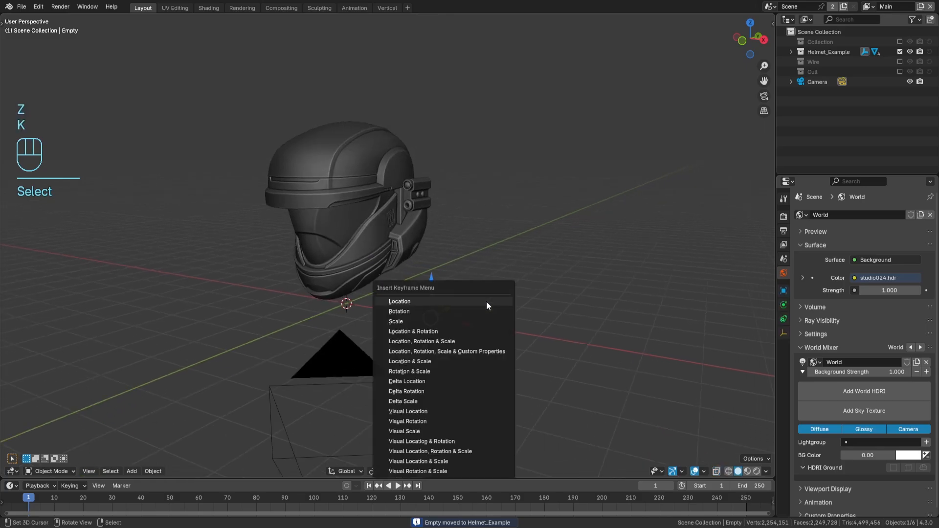
{"action": "left_click", "coordinate": [486, 301]}
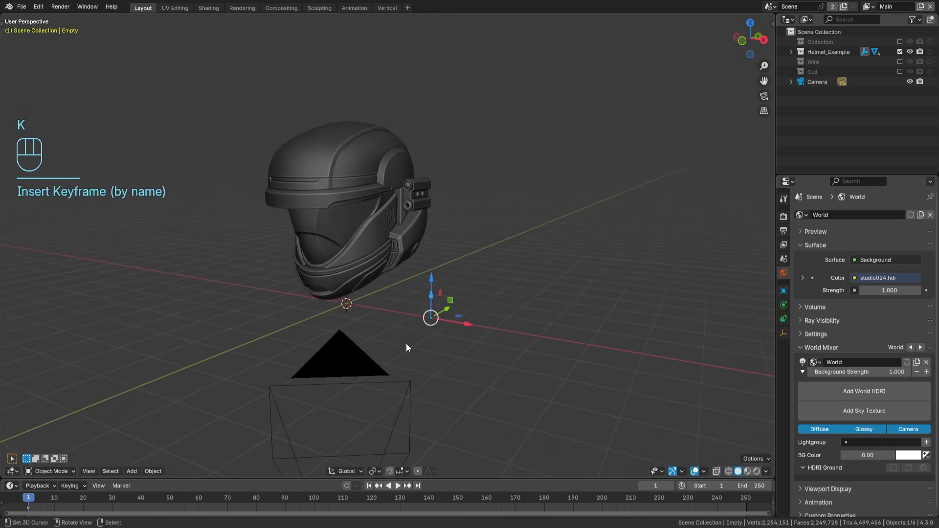
Step: At frame 250, raise the Empty to the height of the helmet's top and insert a Location keyframe
{"action": "left_click_drag", "start_coordinate": [308, 478], "coordinate": [323, 355]}
{"action": "left_click_drag", "start_coordinate": [637, 434], "coordinate": [742, 429]}
{"action": "key", "text": "shift+Right"}
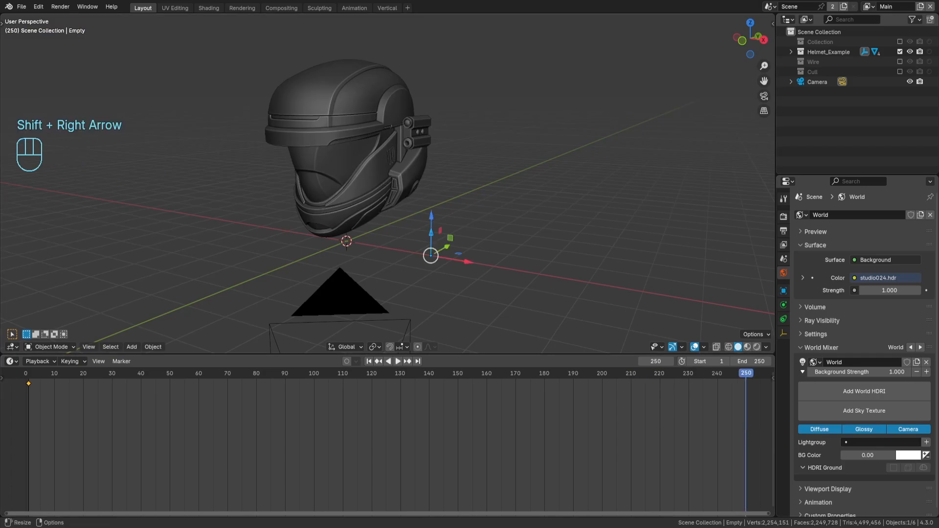
{"action": "left_click_drag", "start_coordinate": [434, 215], "coordinate": [468, 31]}
{"action": "middle_click_drag", "start_coordinate": [460, 136], "coordinate": [474, 160], "text": "shift"}
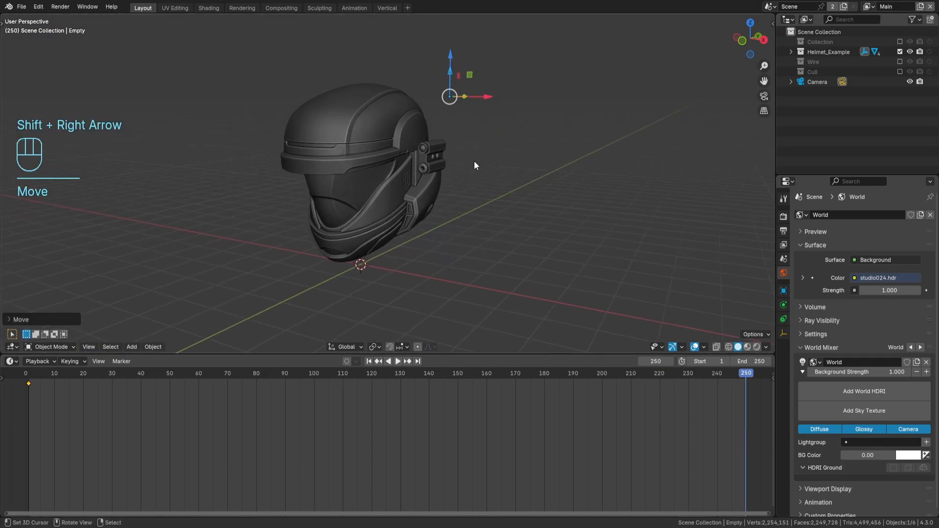
{"action": "key", "text": "k"}
{"action": "left_click", "coordinate": [474, 161]}
Step: Preview the Empty's animation on the Main layer, turning on rendered shading
{"action": "left_click", "coordinate": [95, 391]}
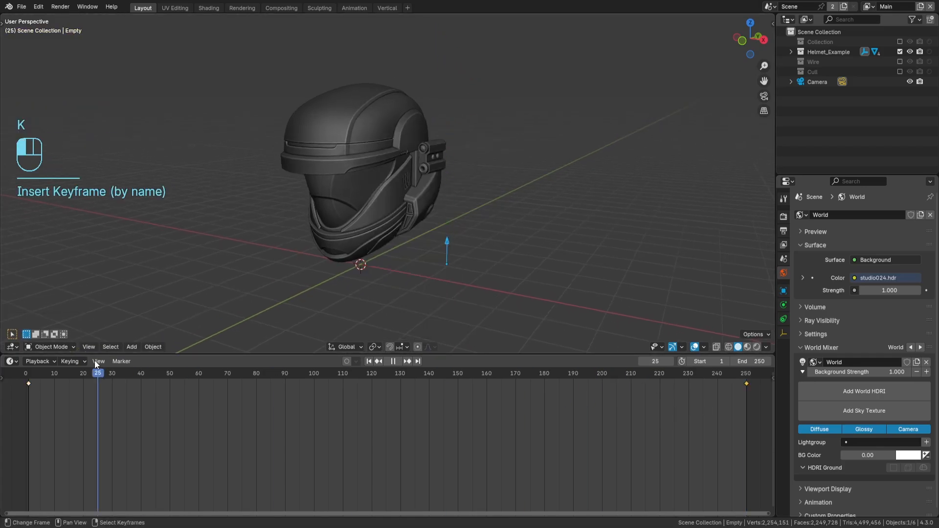
{"action": "key", "text": "shift+z"}
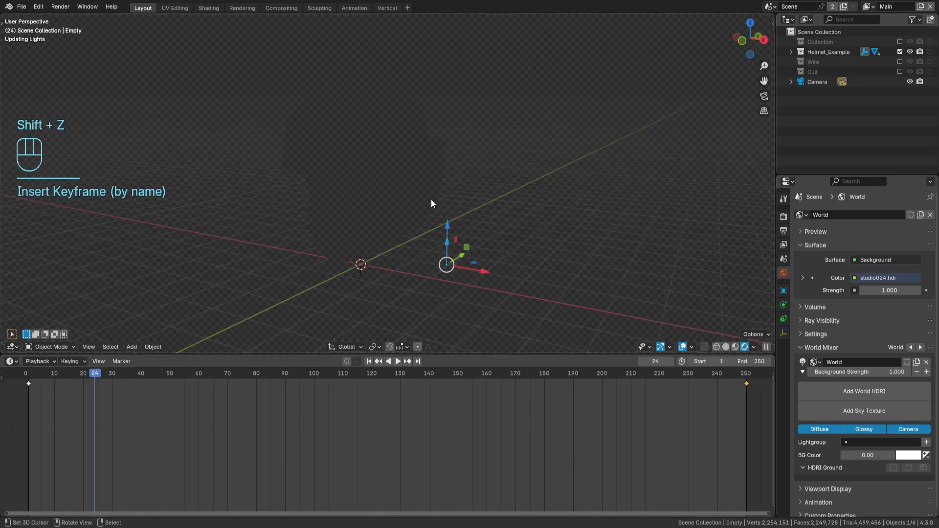
{"action": "key", "text": "alt+a"}
{"action": "key", "text": "alt+a"}
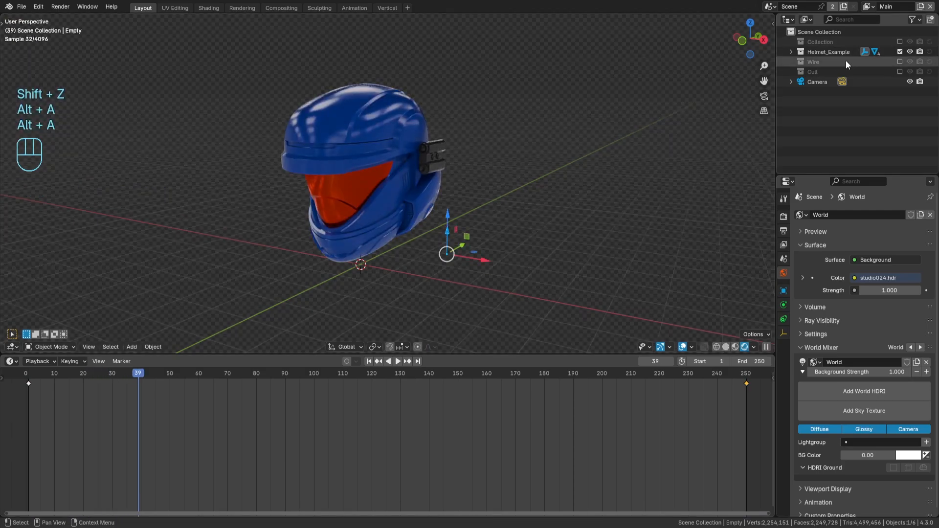
Step: Switch to the Wire view layer, preview the animated wireframe up to frame 41, and select the wireframe helmet mesh
{"action": "left_click", "coordinate": [869, 6]}
{"action": "left_click", "coordinate": [756, 31]}
{"action": "key", "text": "alt+a"}
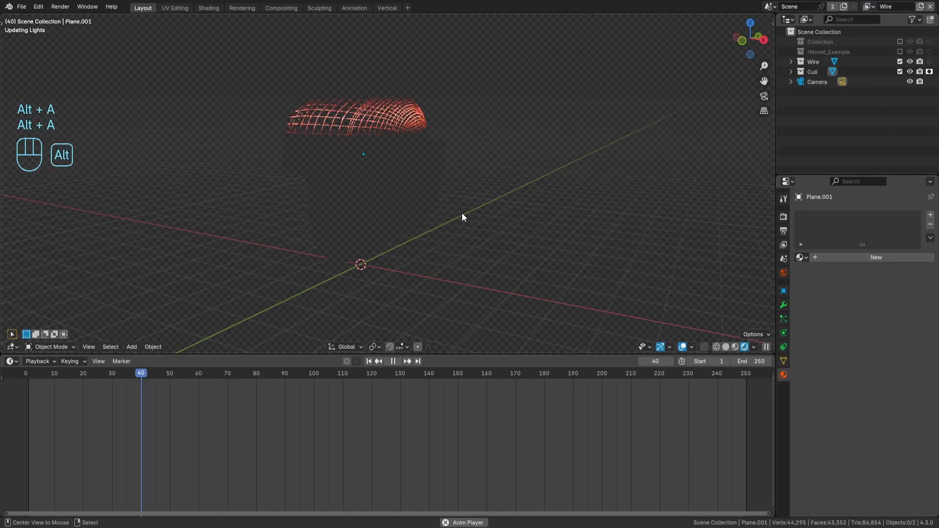
{"action": "key", "text": "alt+a"}
{"action": "left_click_drag", "start_coordinate": [213, 430], "coordinate": [143, 433]}
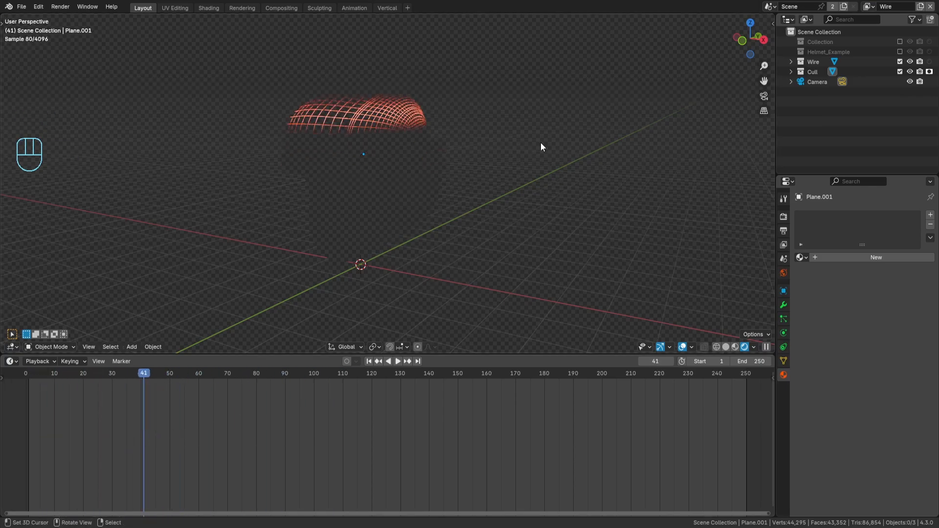
{"action": "middle_click_drag", "start_coordinate": [423, 136], "coordinate": [405, 137]}
{"action": "right_click", "coordinate": [405, 136]}
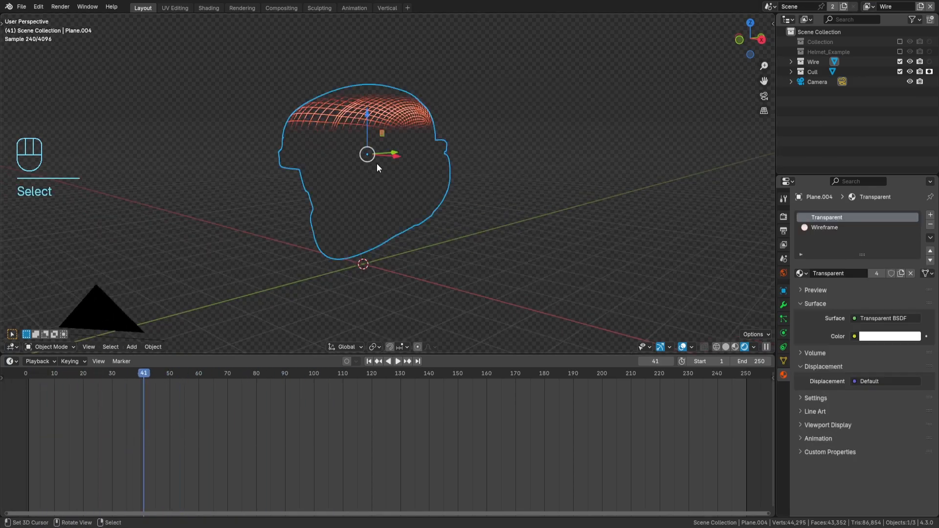
{"action": "key", "text": "shift+s"}
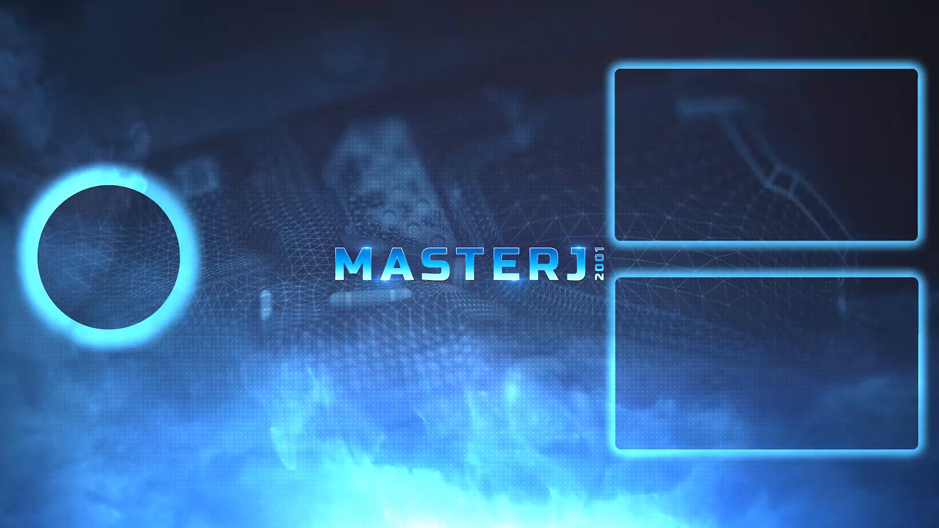